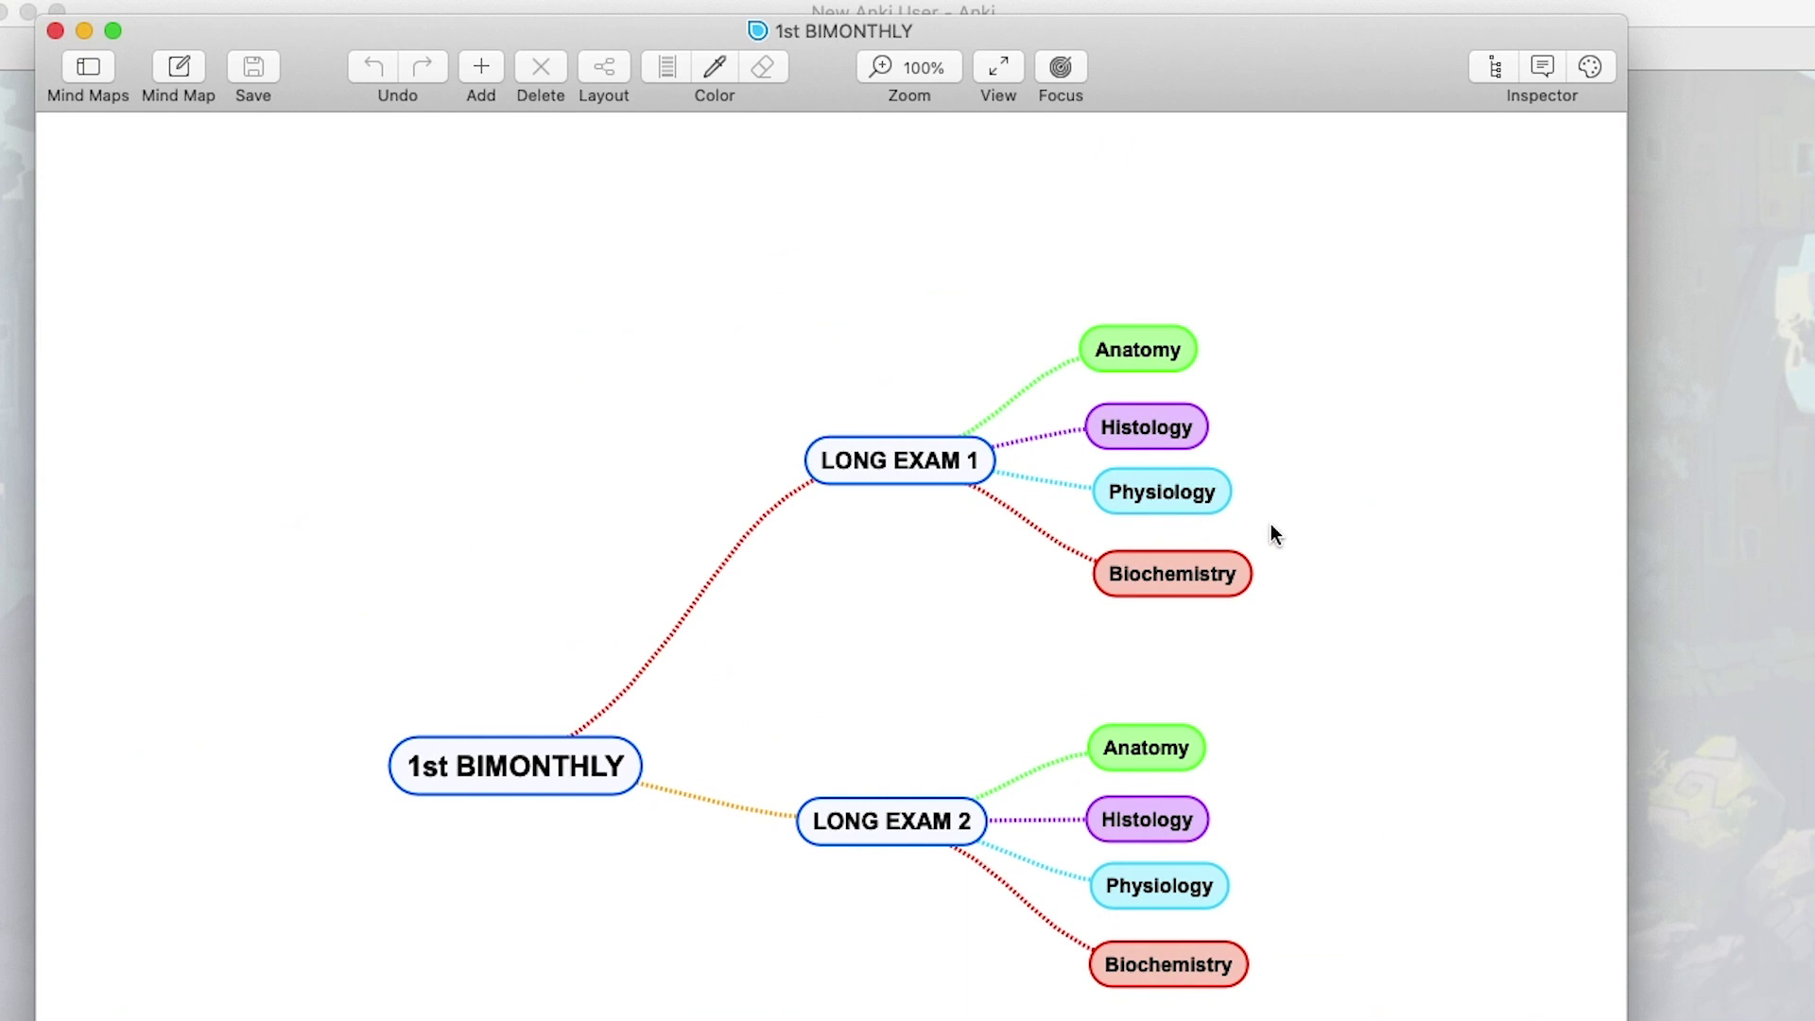
Step: Examine how the 1st BIMONTHLY mind map branches into LONG EXAM 1 and LONG EXAM 2 with their subjects
scroll(706, 733, "down", 1)
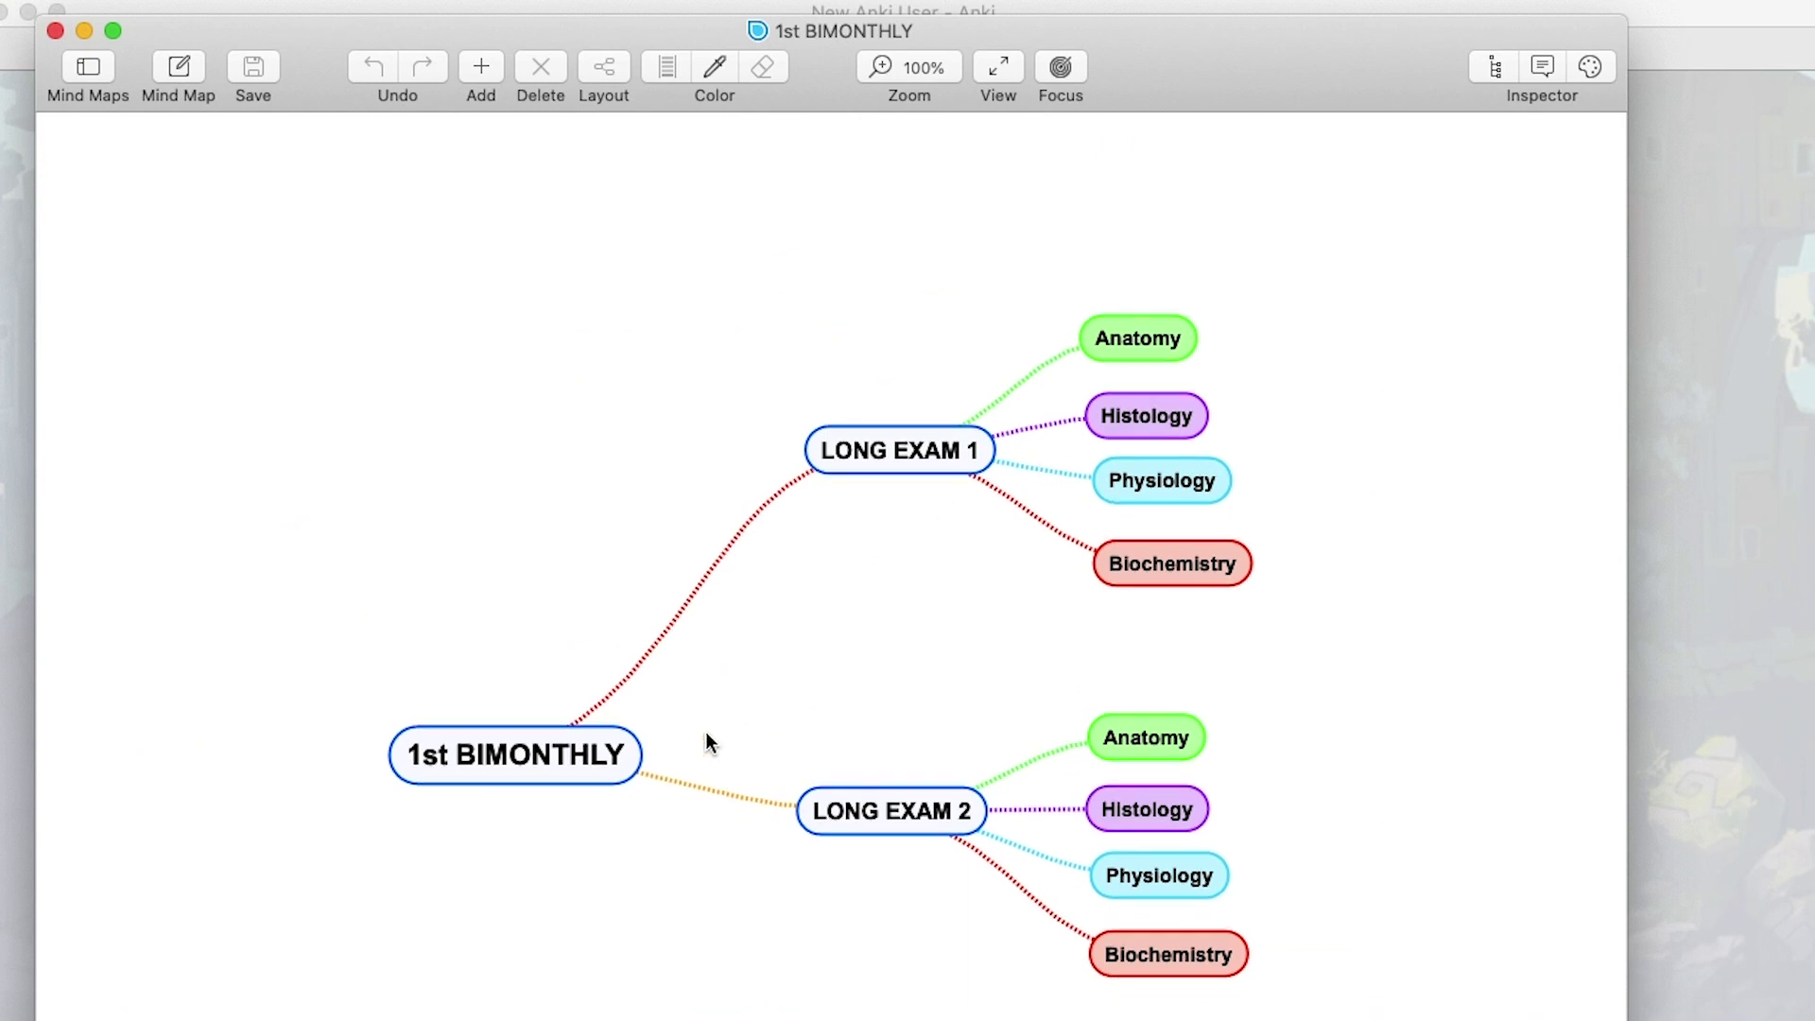
left_click(522, 773)
left_click(819, 435)
left_click(879, 816)
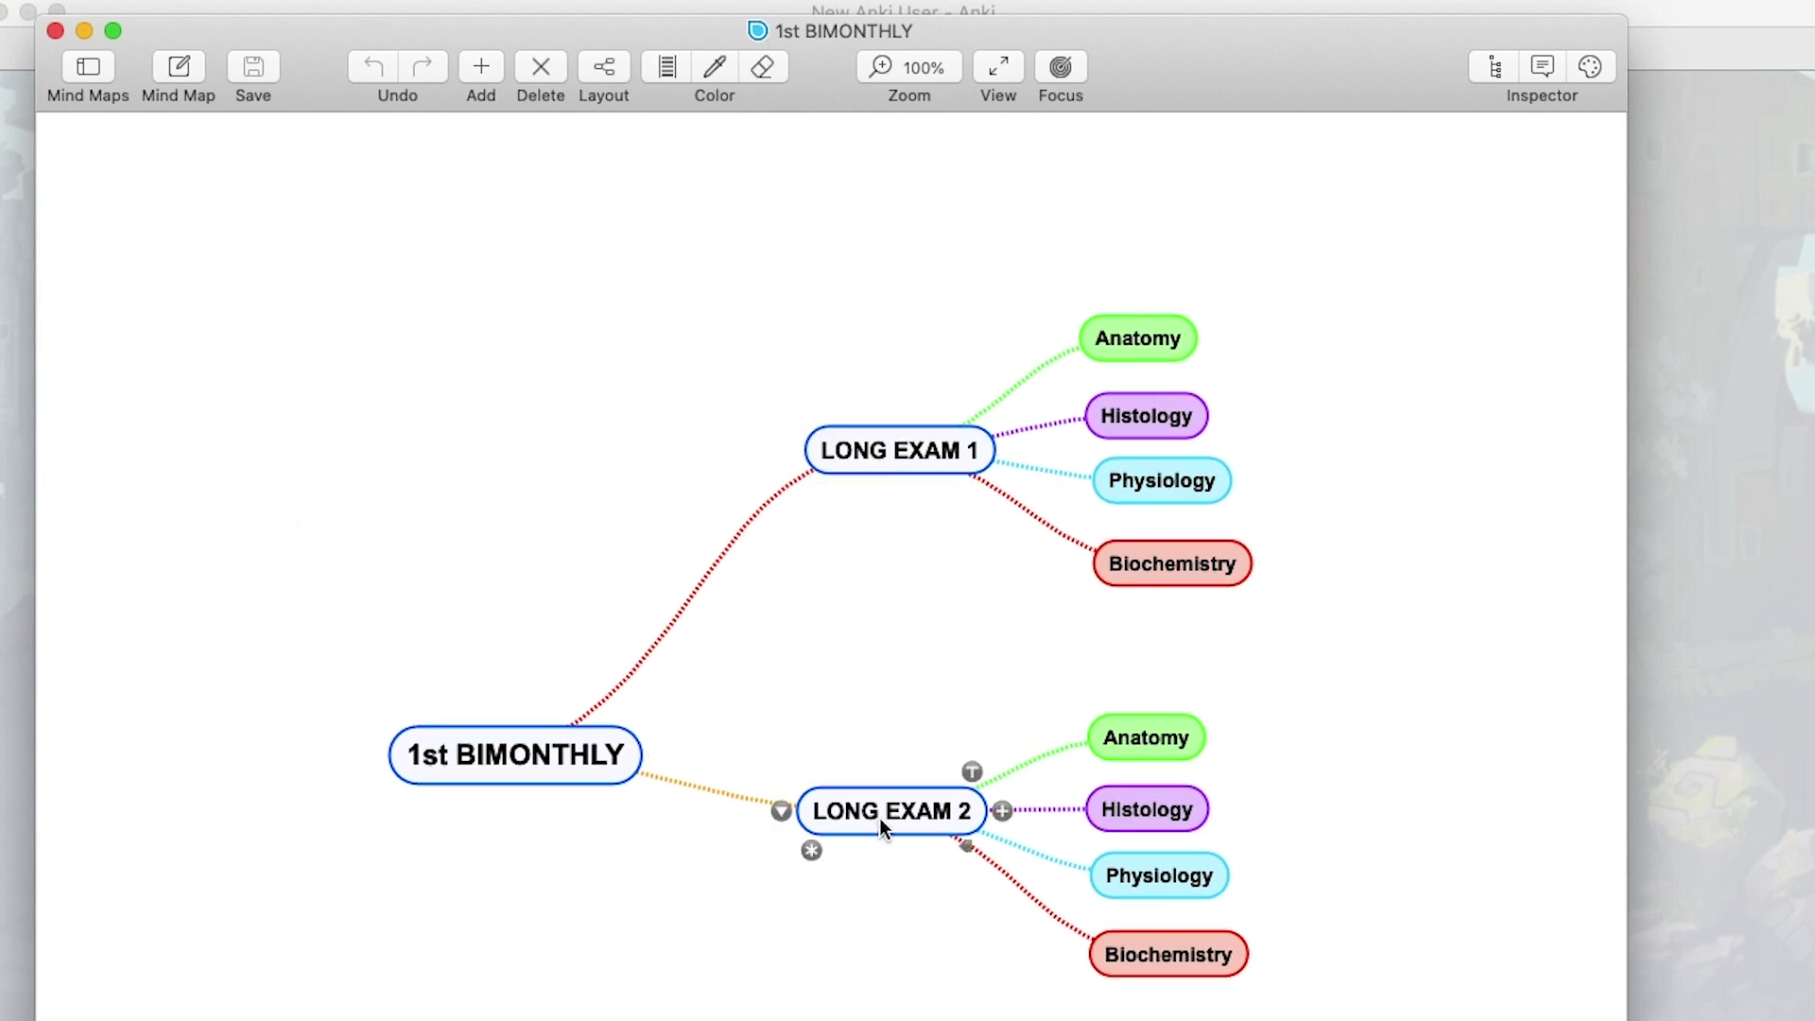
left_click(1204, 324)
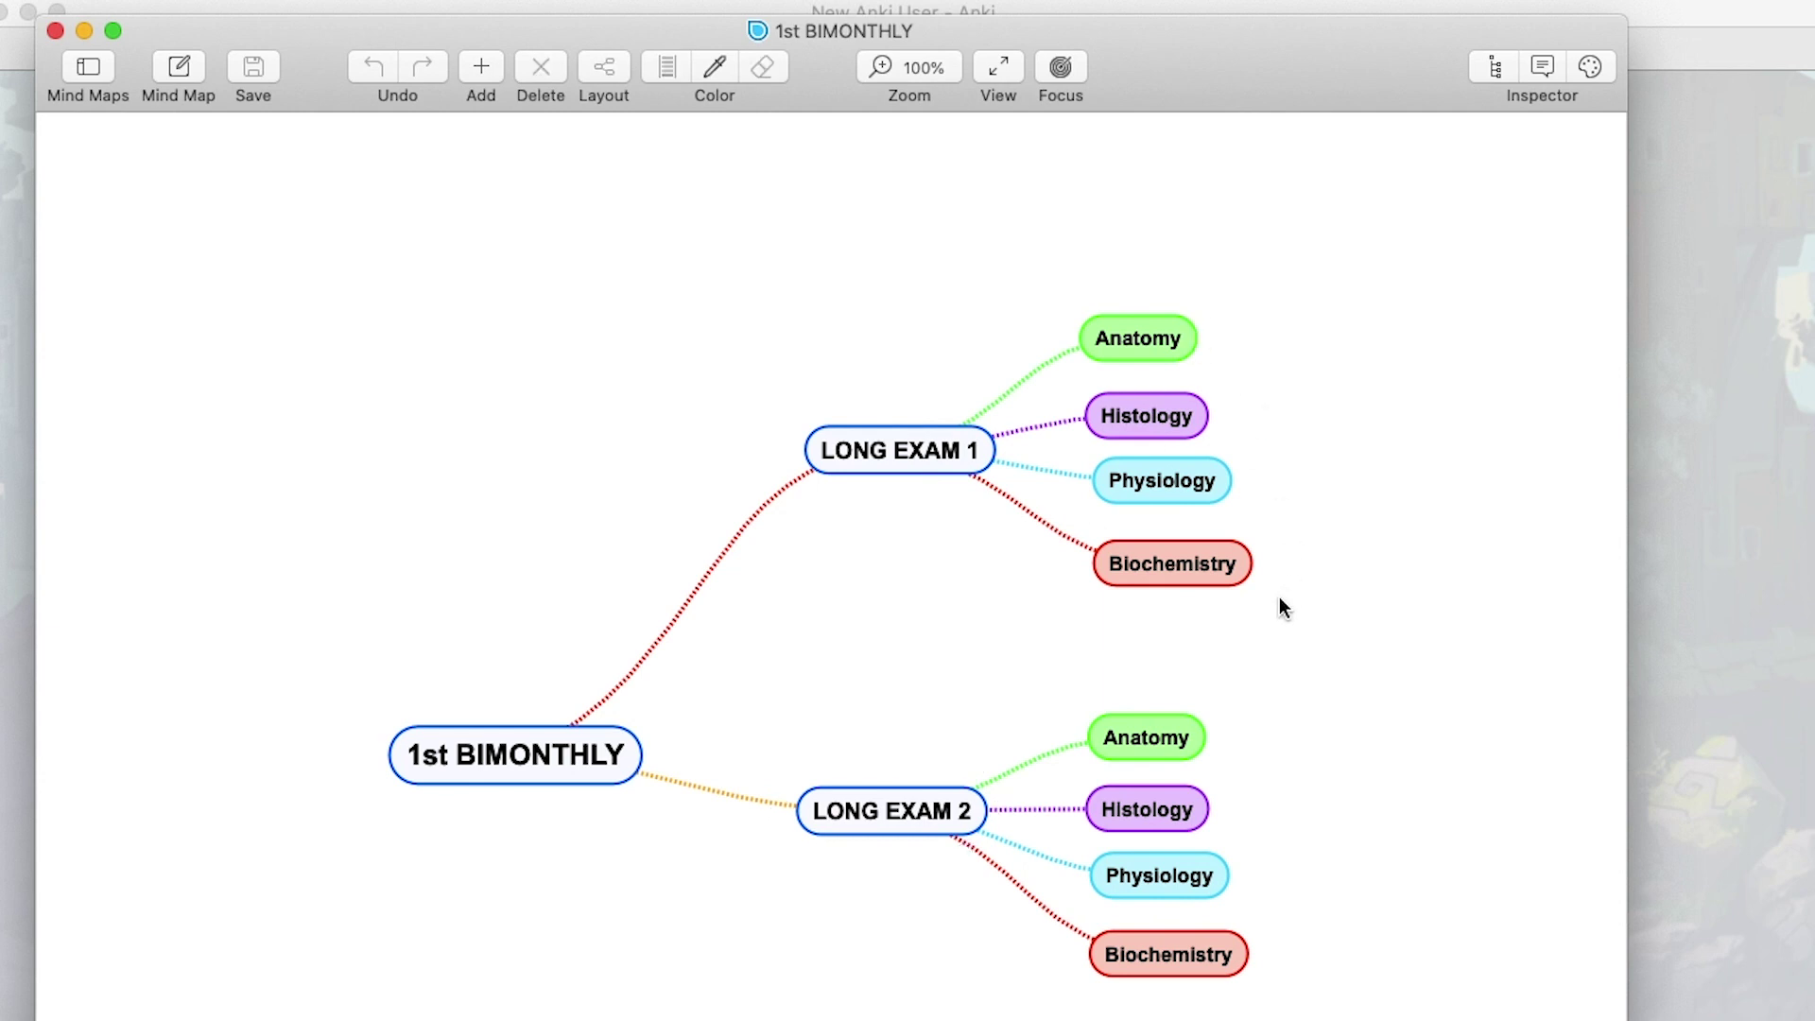
scroll(1320, 711, "down", 2)
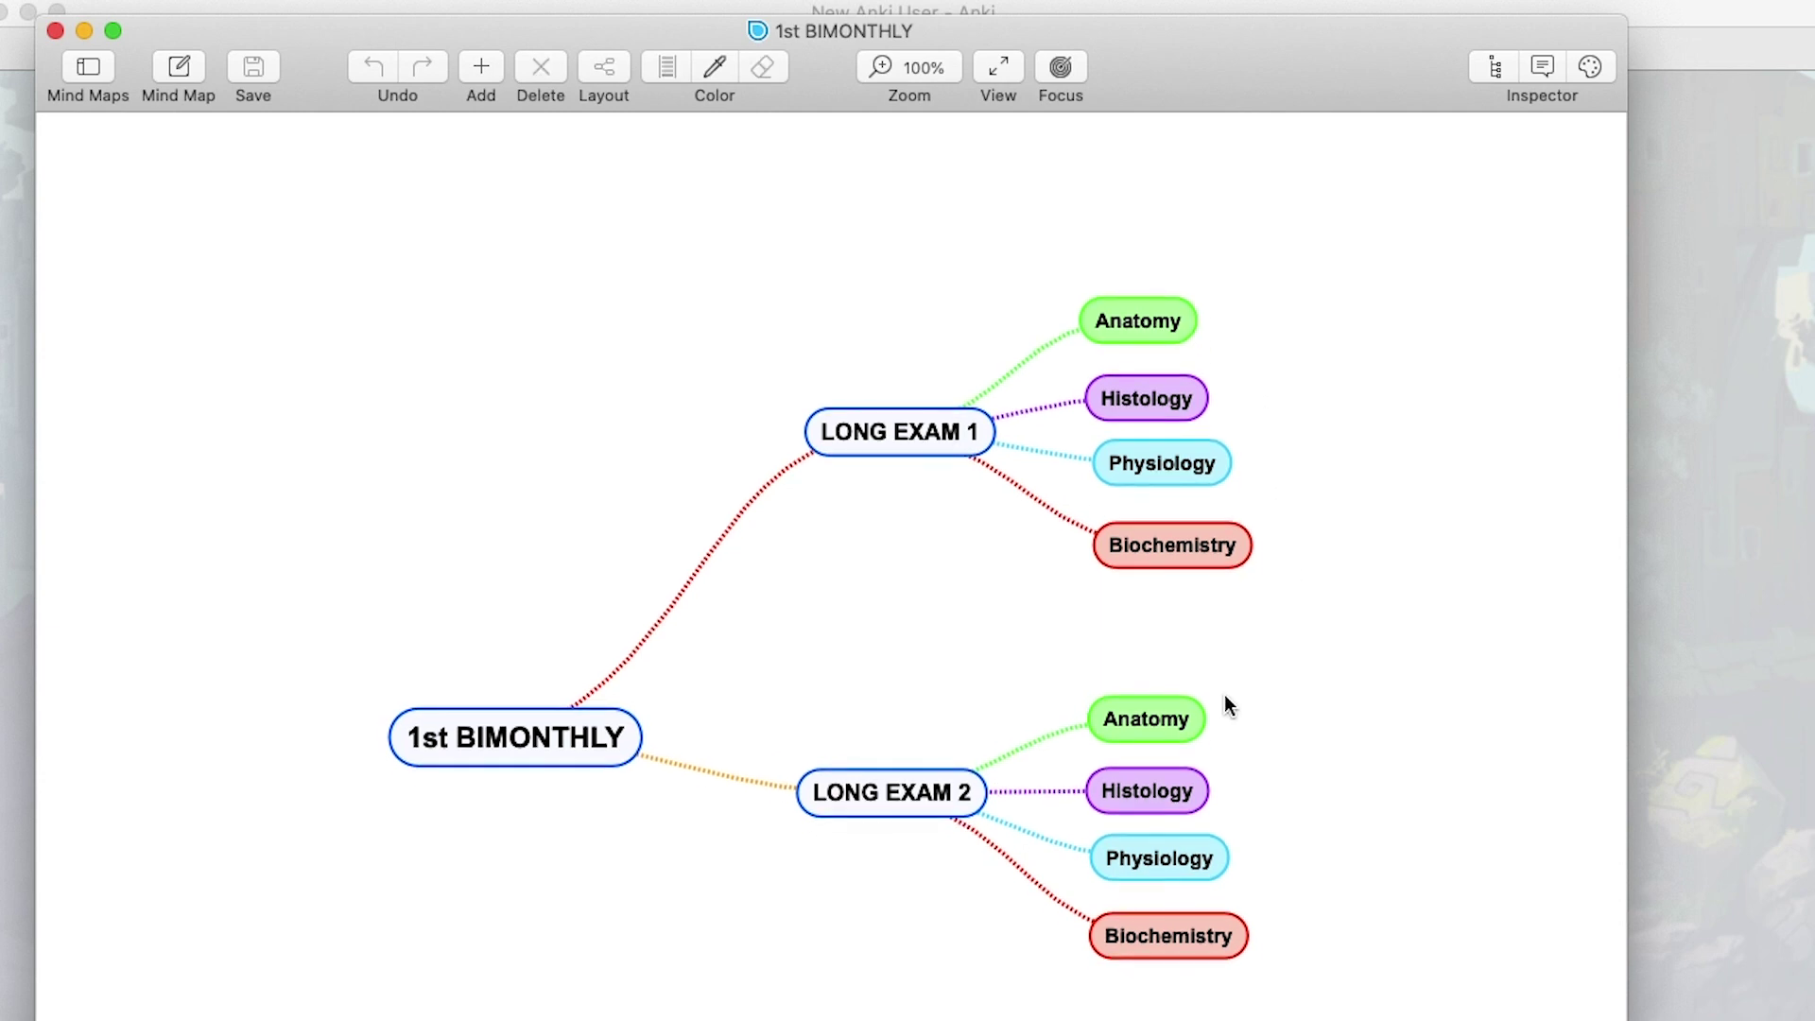
scroll(746, 698, "down", 5)
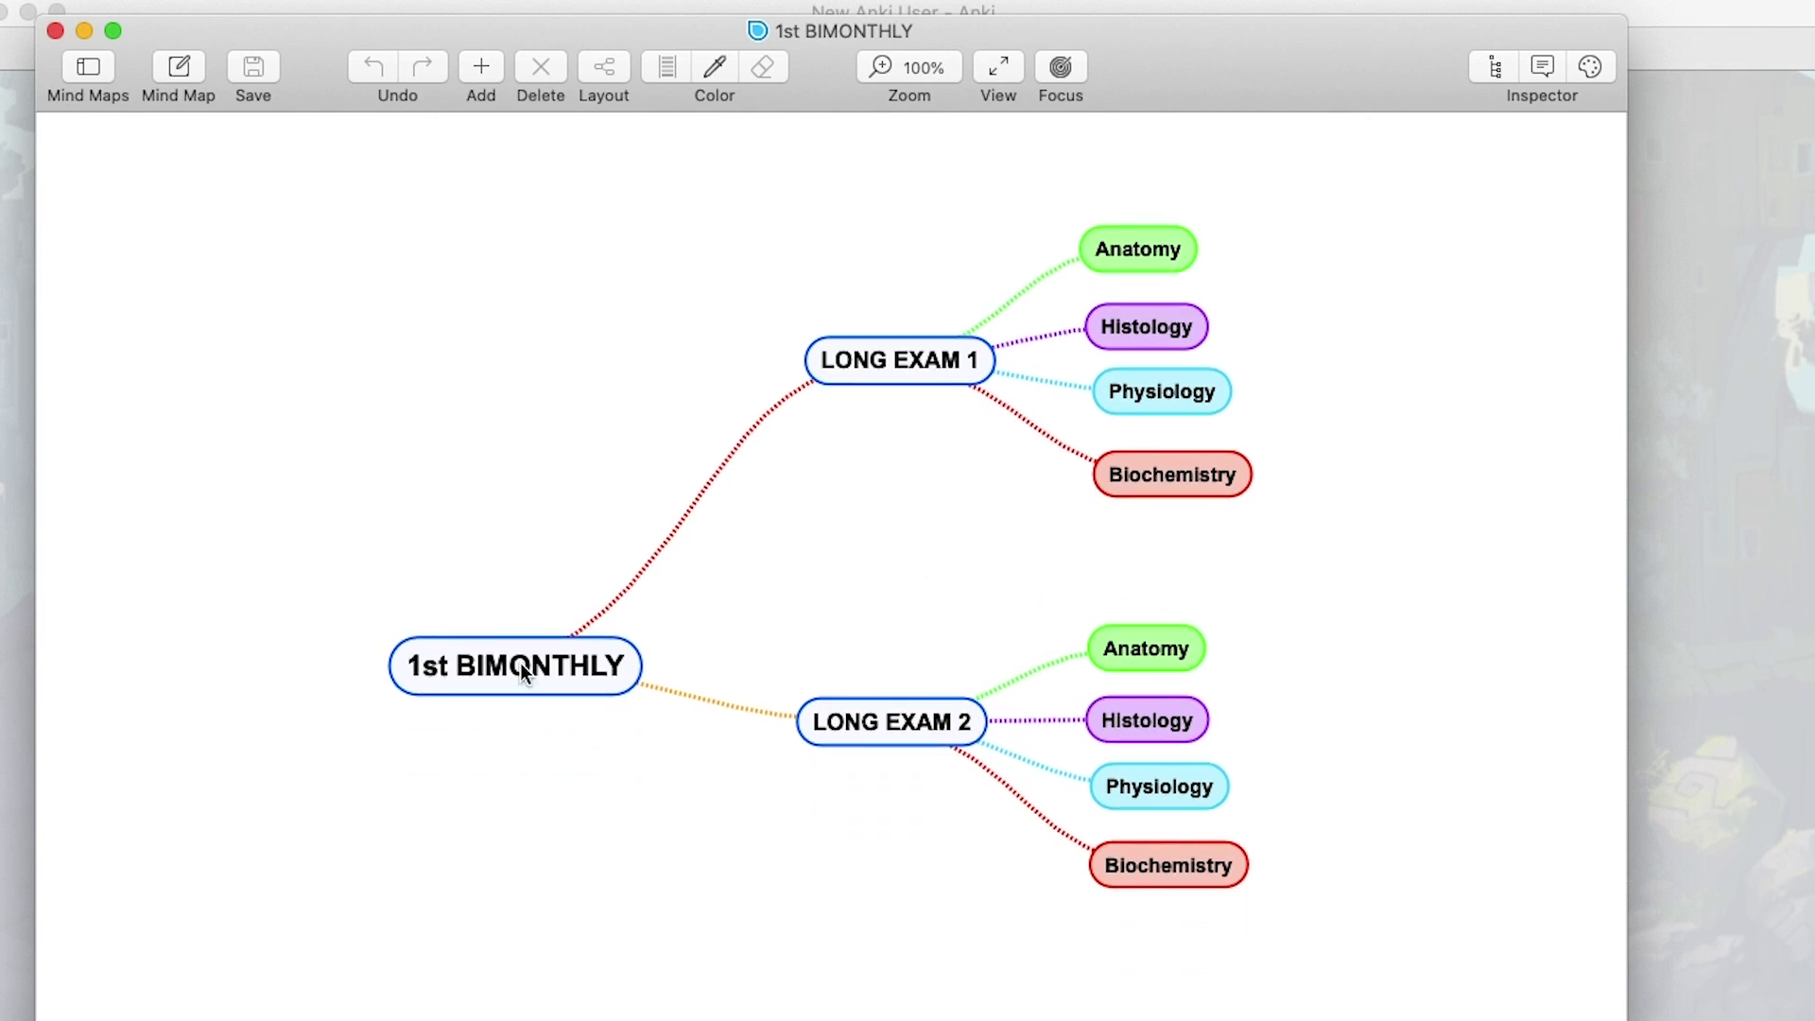
left_click(520, 665)
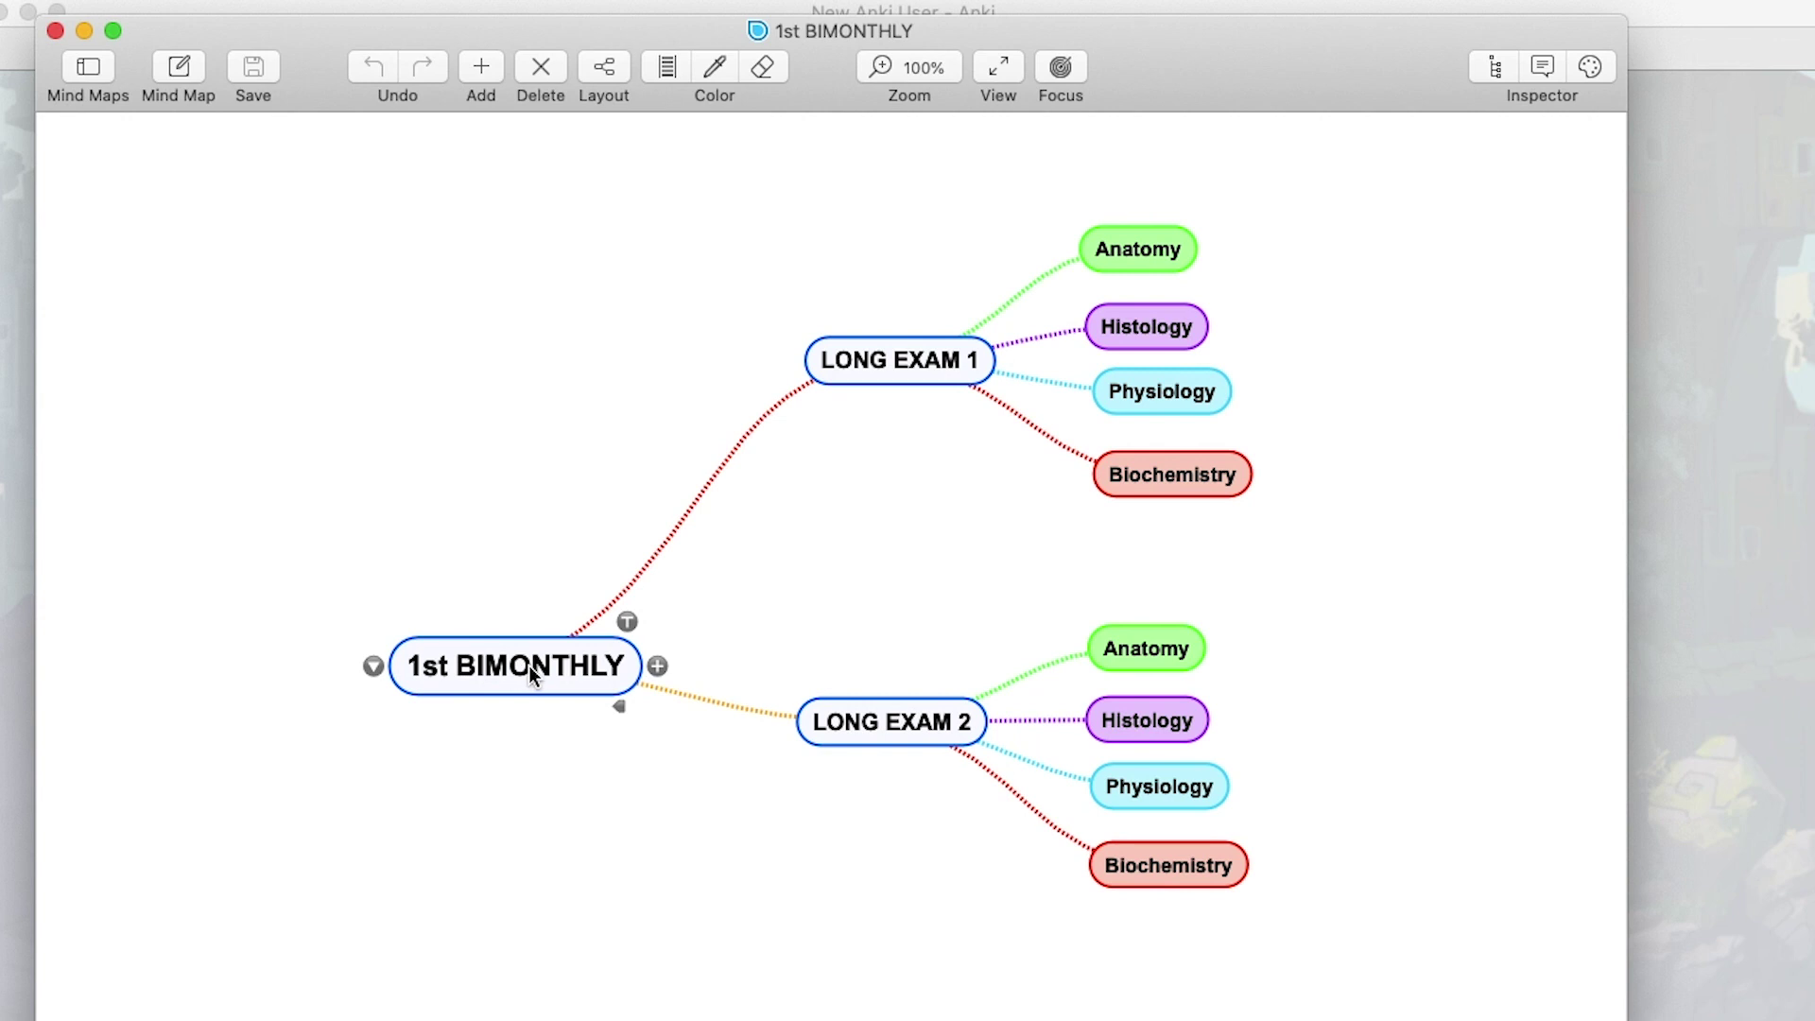
left_click(892, 377)
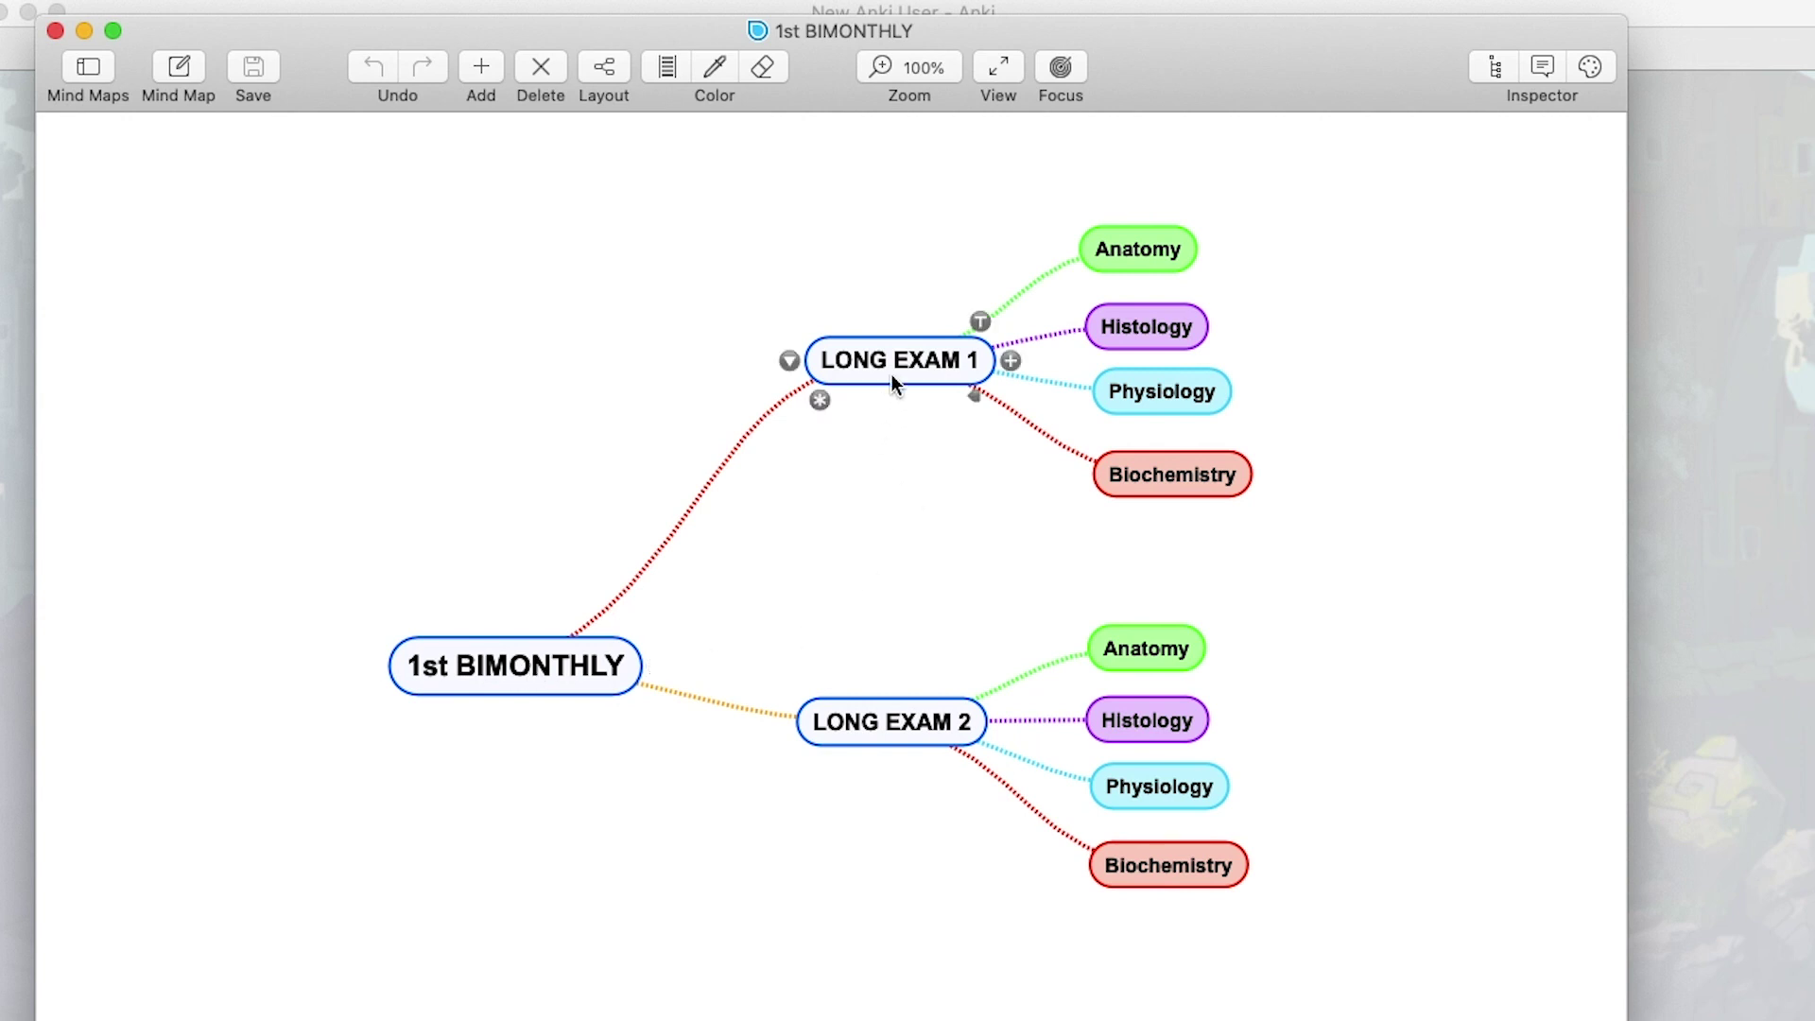
left_click(870, 734)
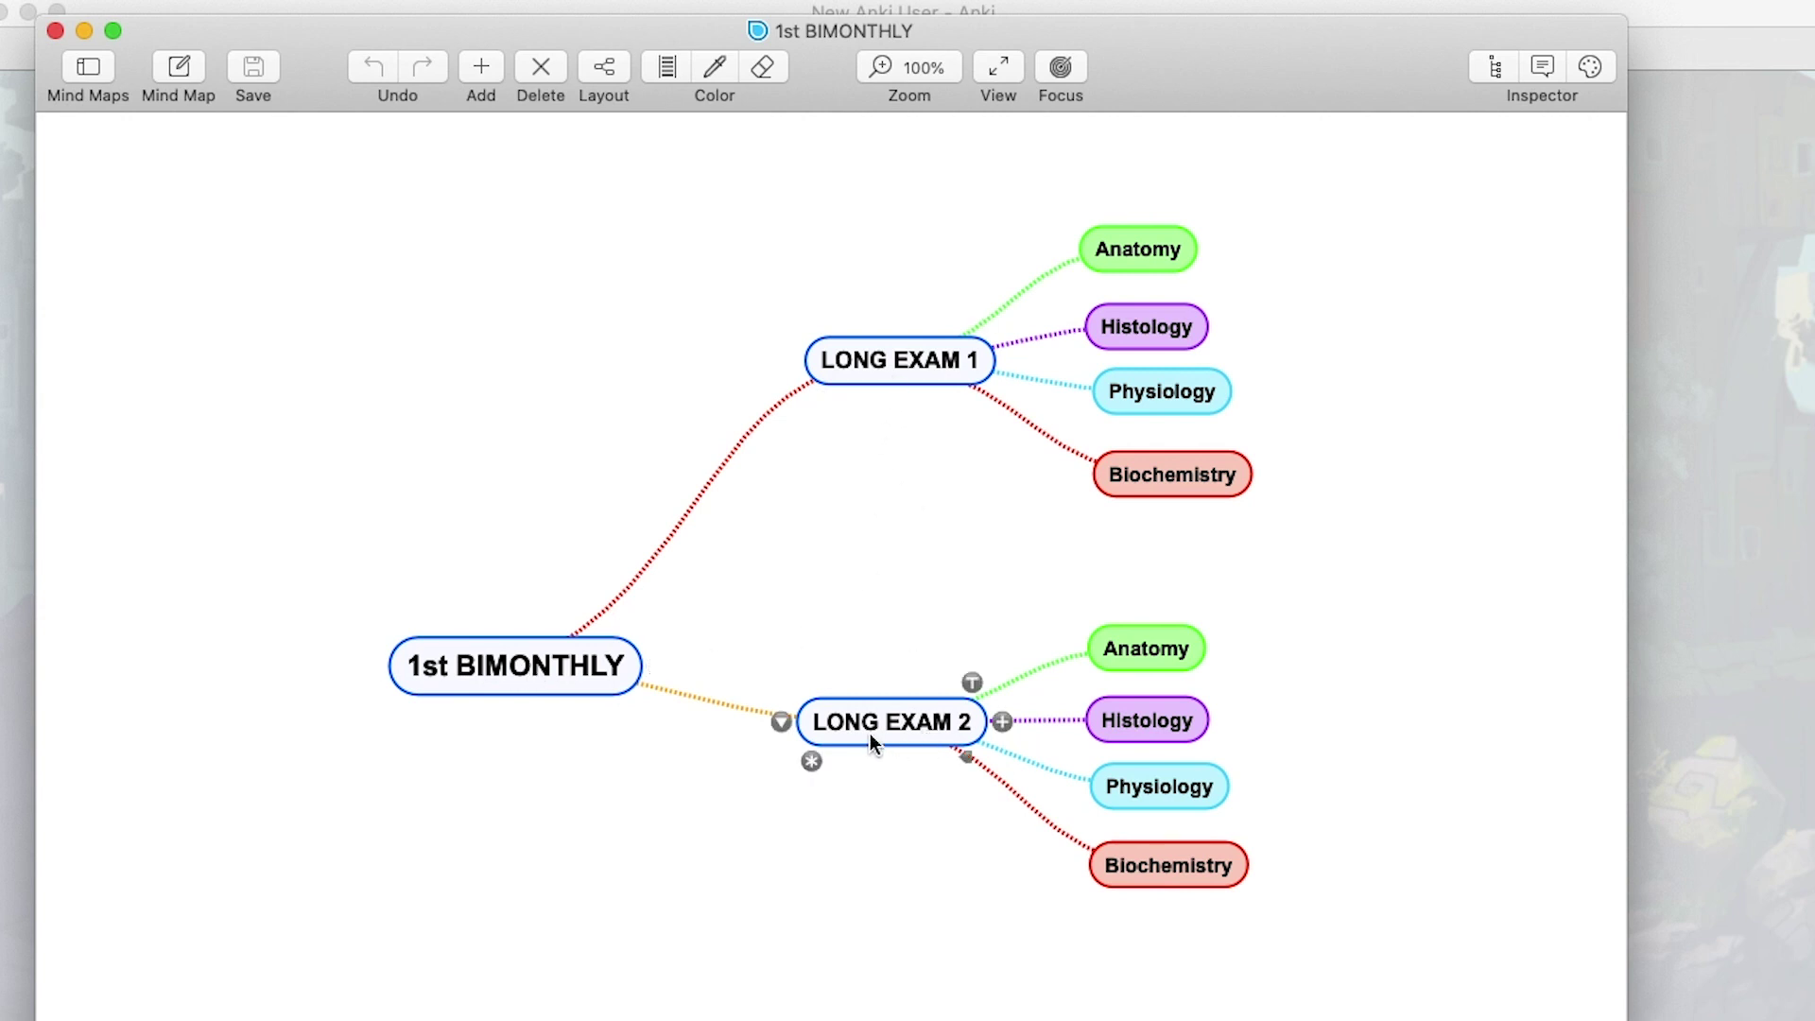
left_click(586, 669)
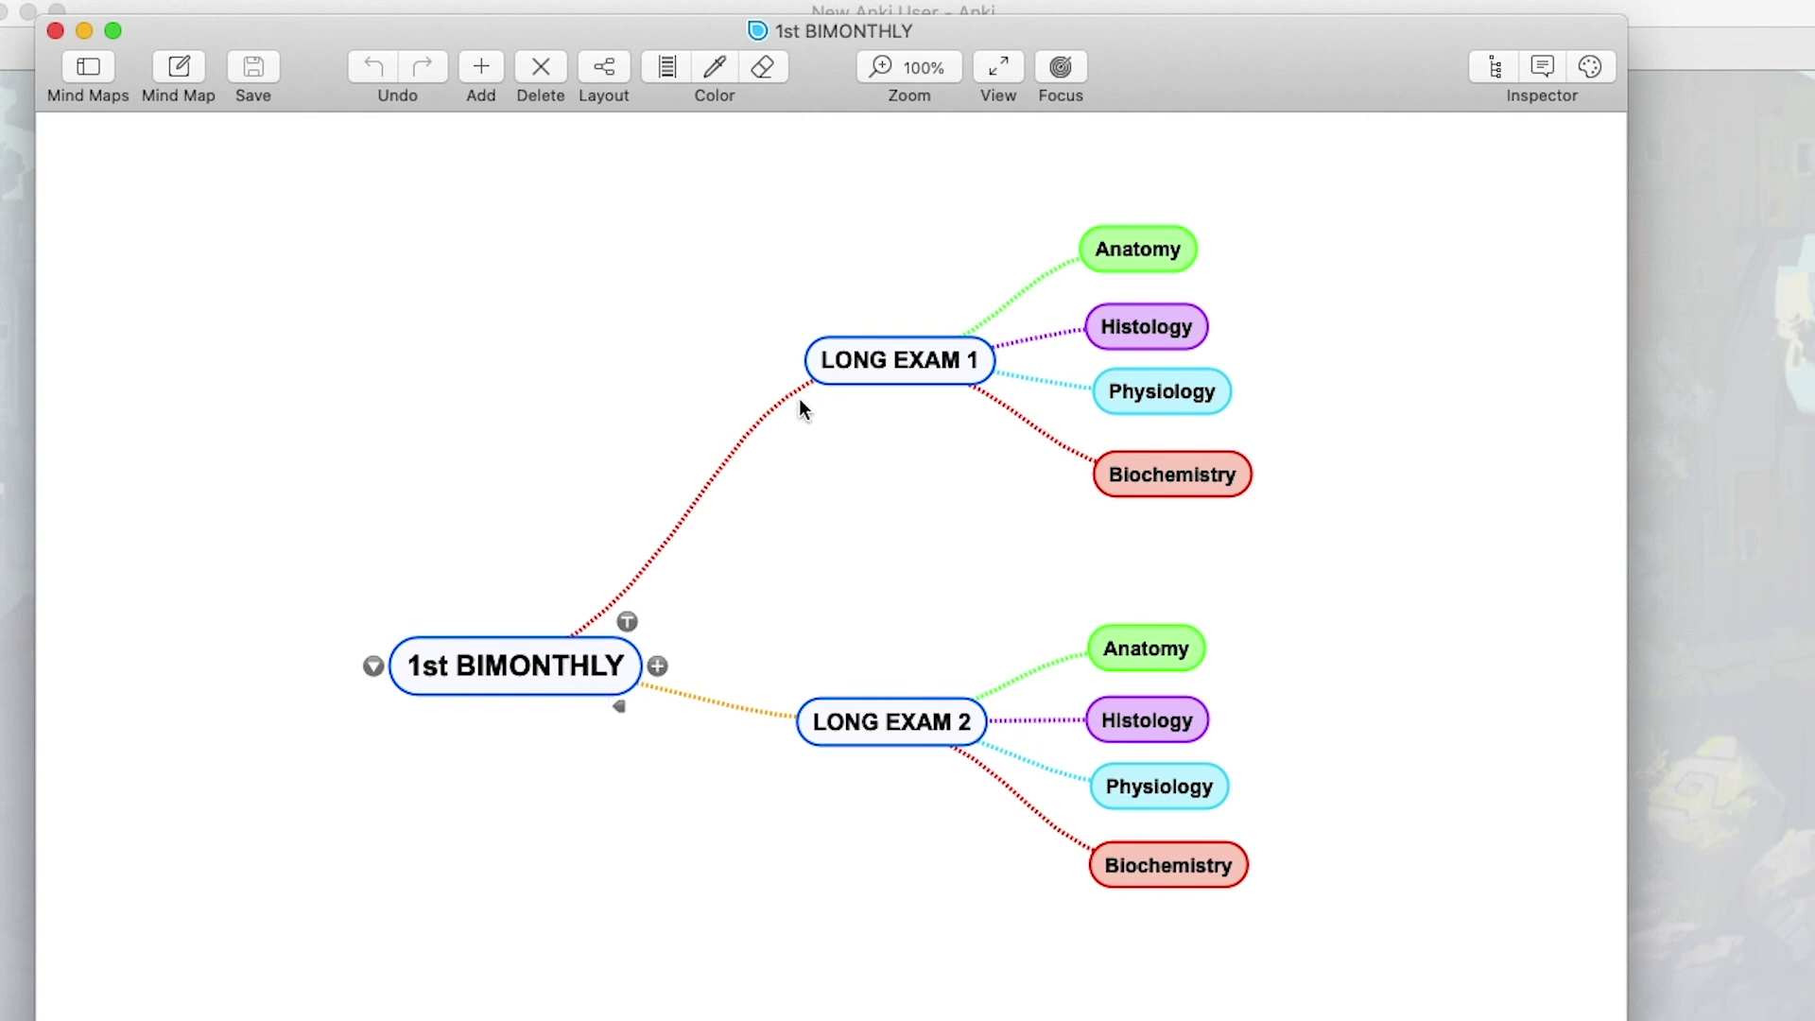
left_click(868, 367)
left_click(849, 724)
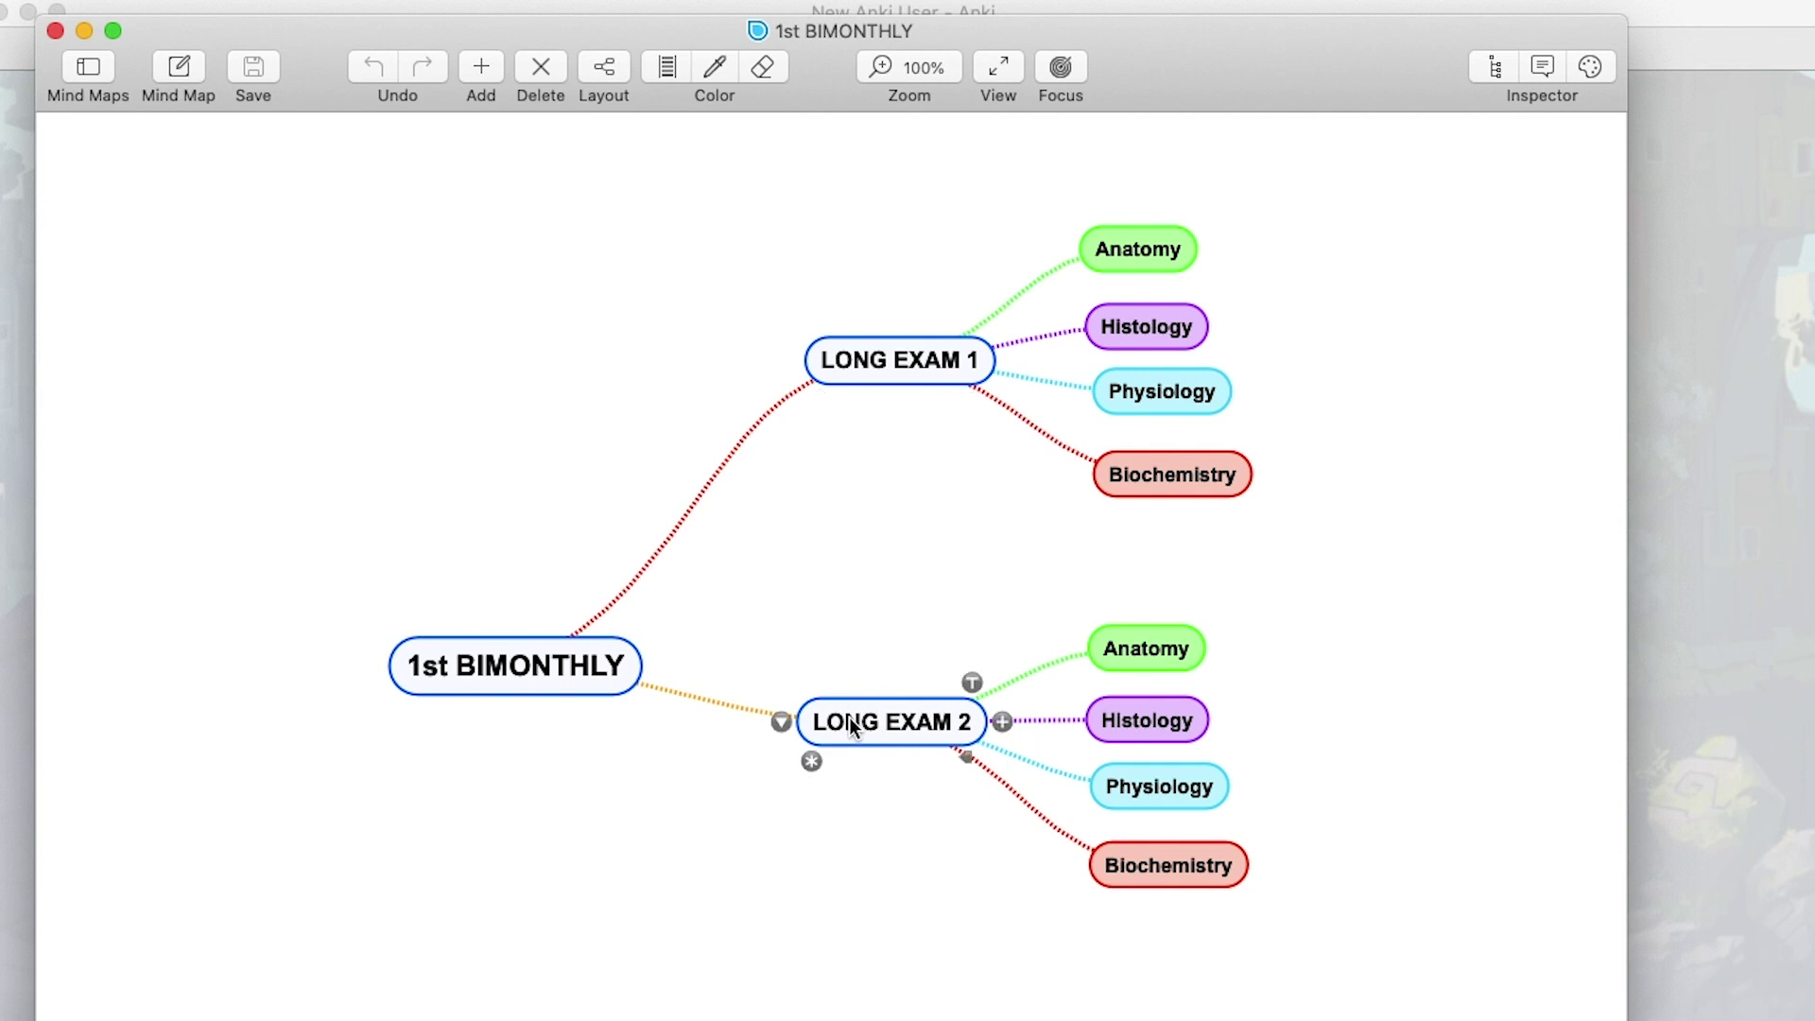
left_click(619, 670)
left_click(856, 370)
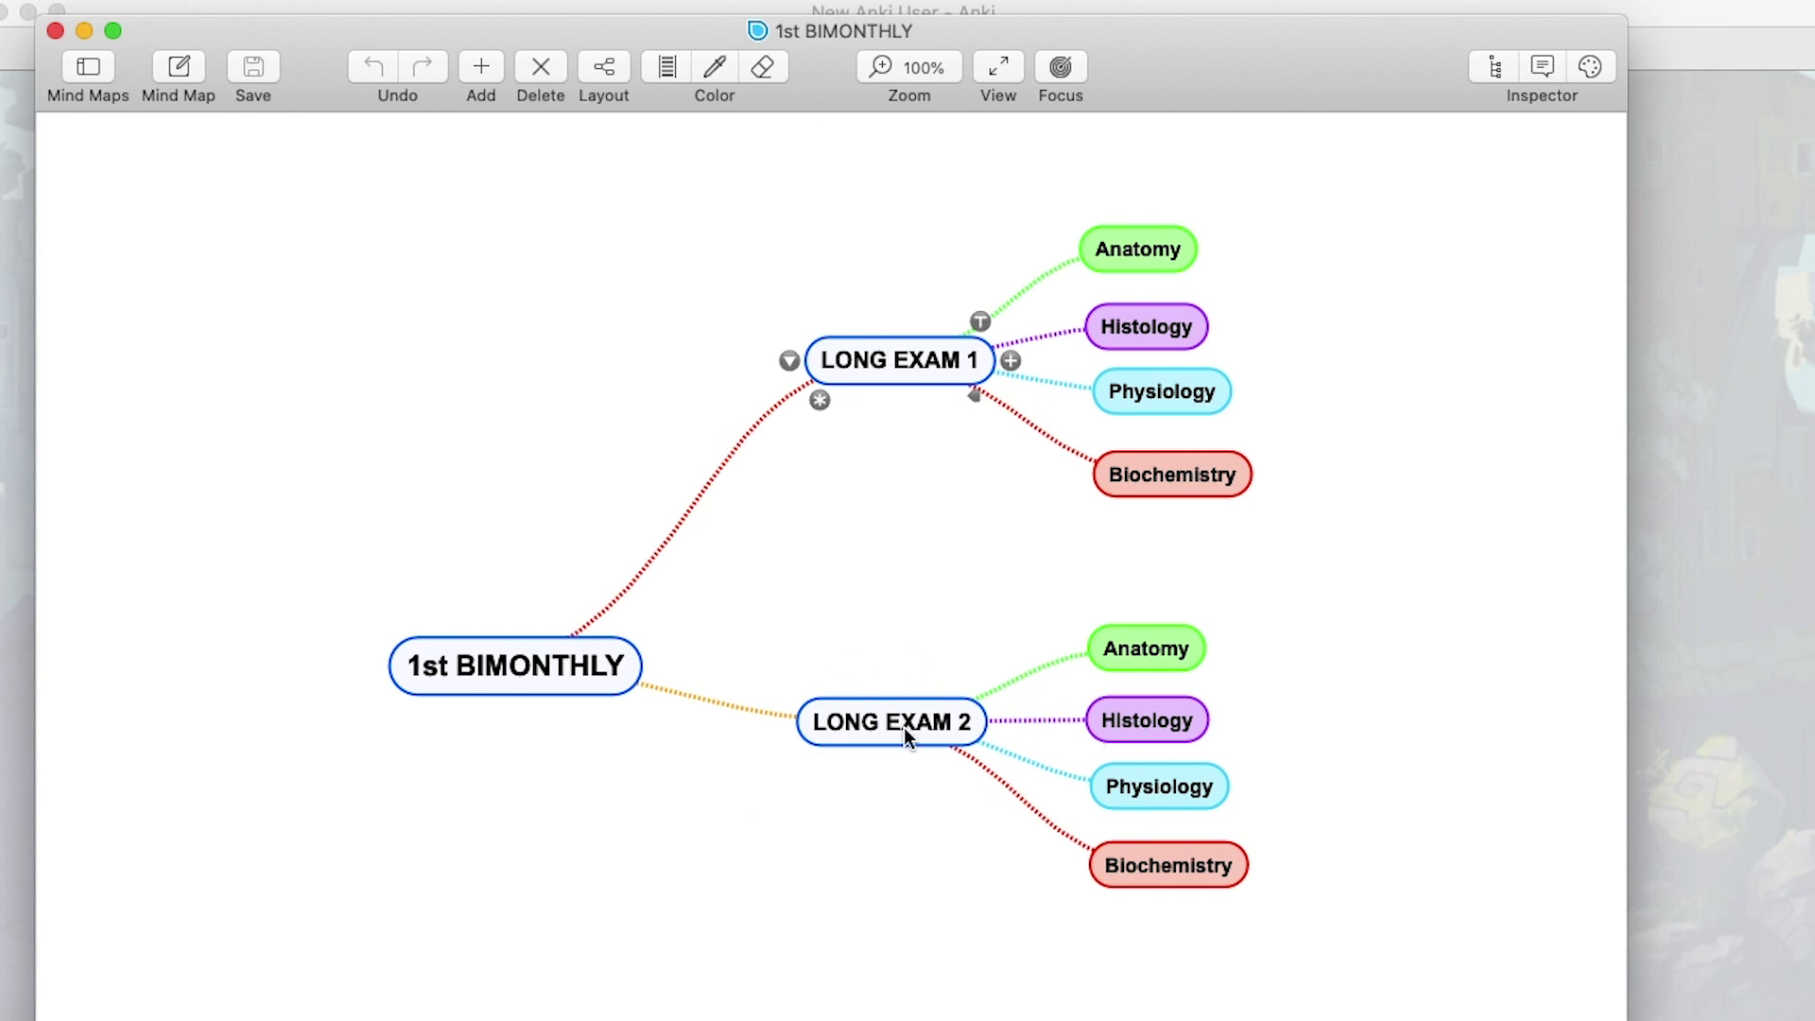
left_click(895, 439)
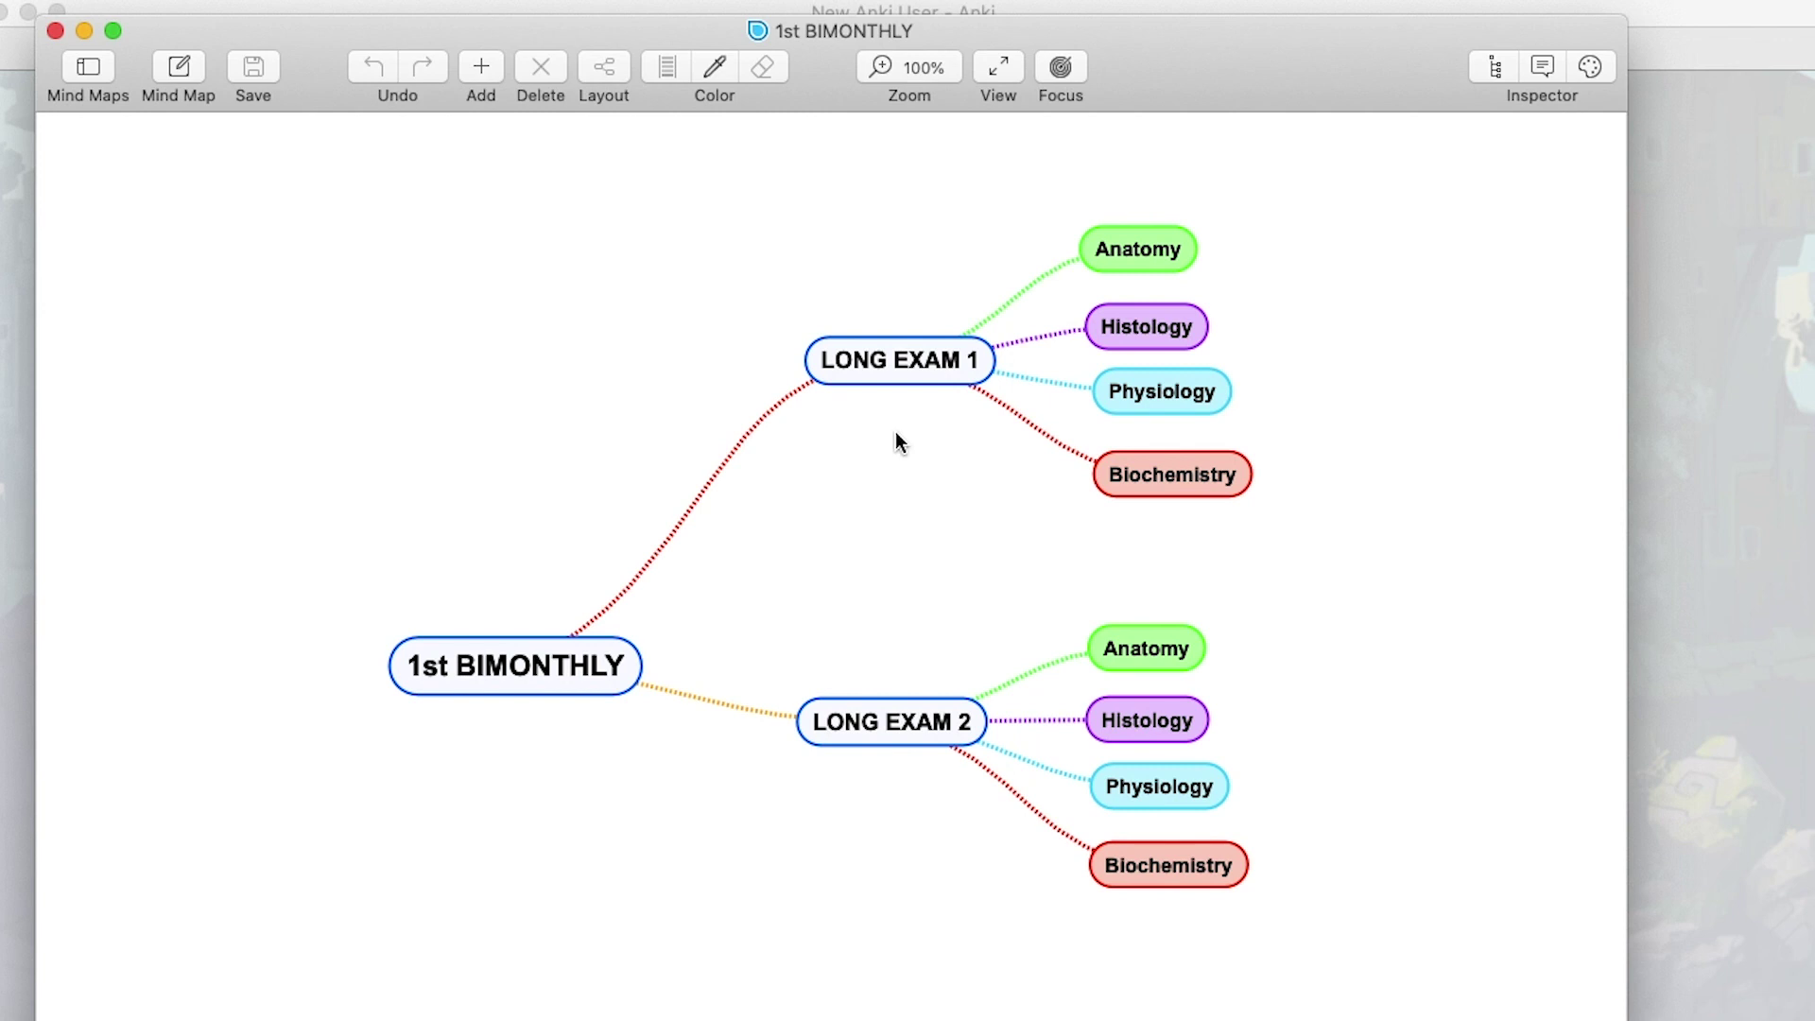
Step: Compare the Anatomy topics under LONG EXAM 1 and LONG EXAM 2 in the mind map
left_click(1116, 271)
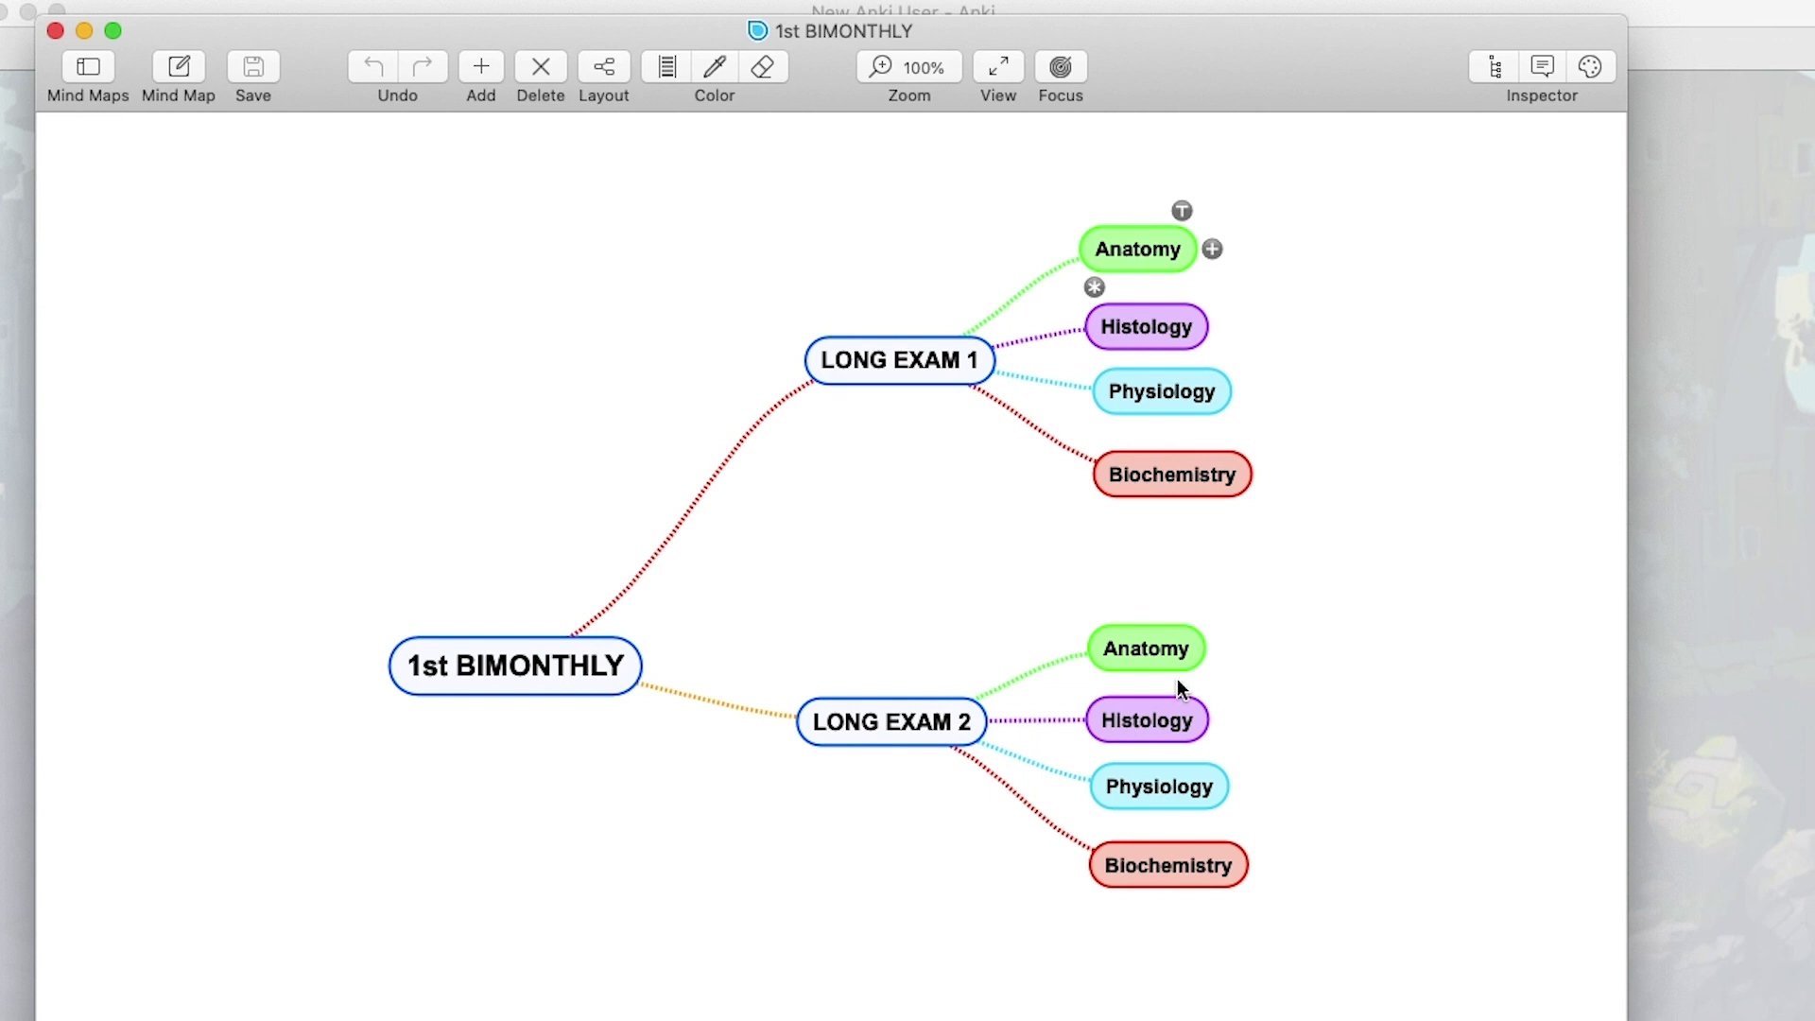
left_click(1162, 651)
left_click(1188, 906)
left_click(1119, 648)
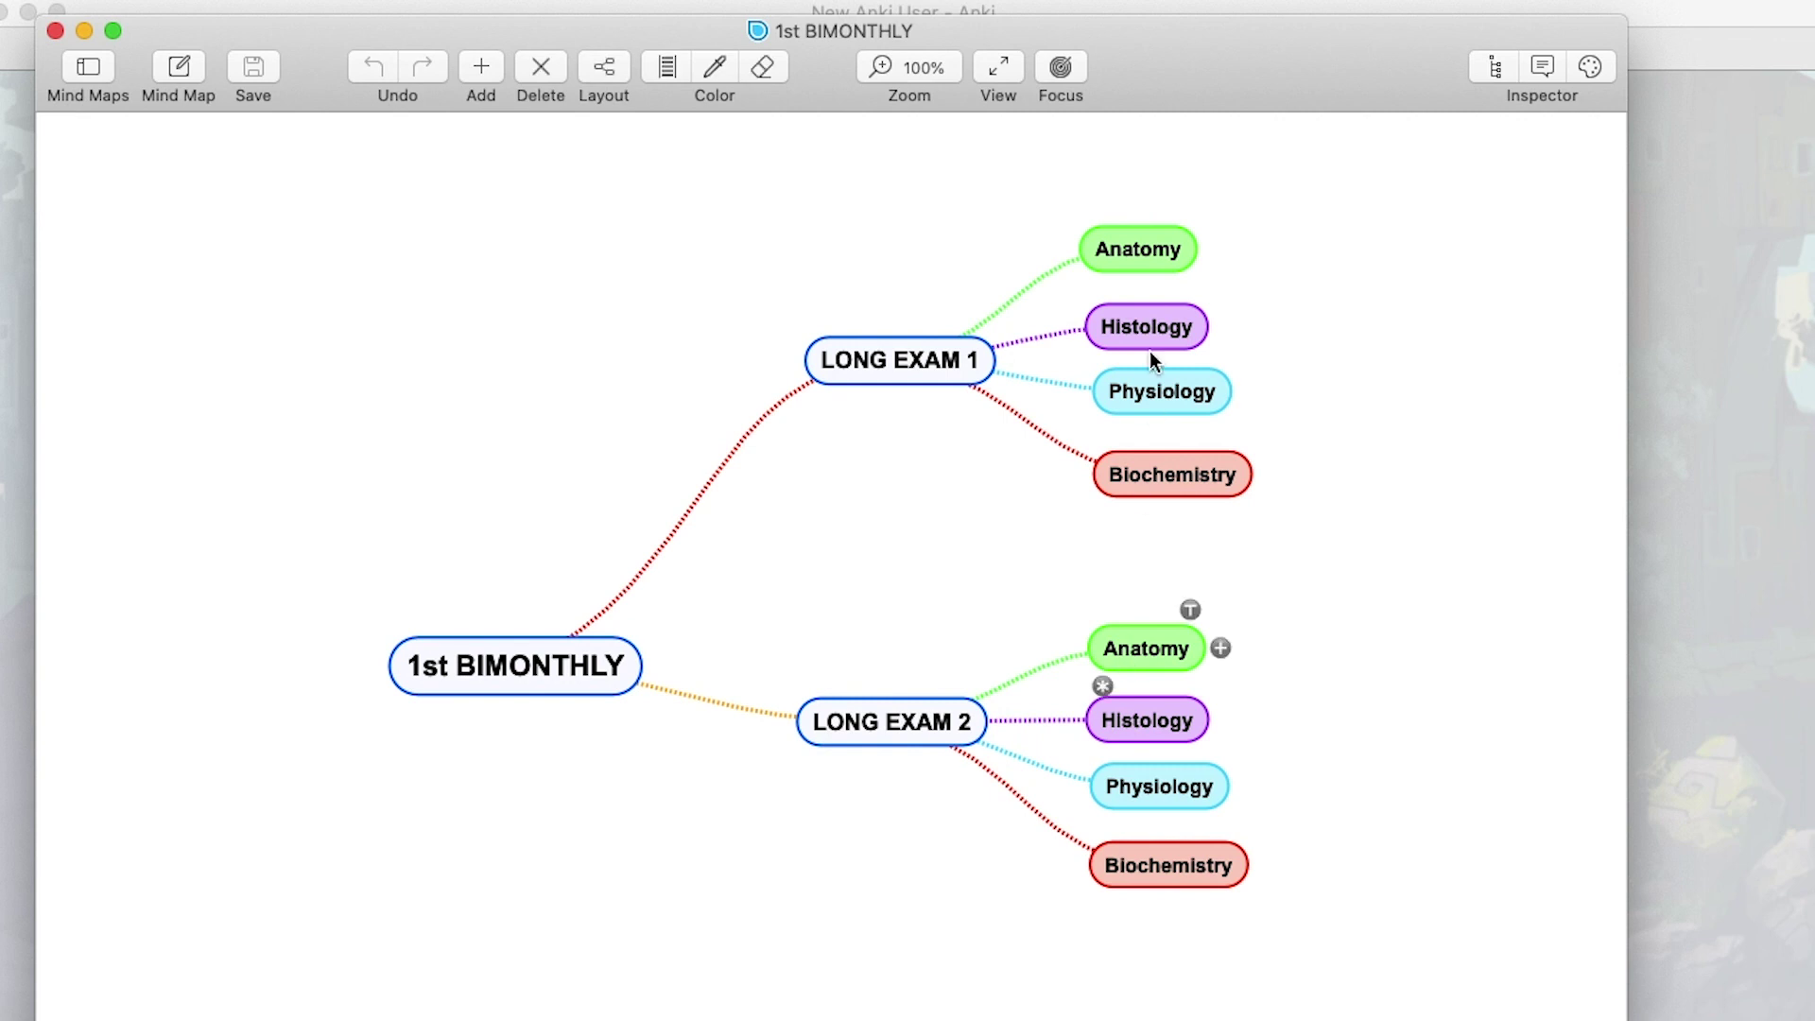
left_click(1157, 259)
left_click(583, 528)
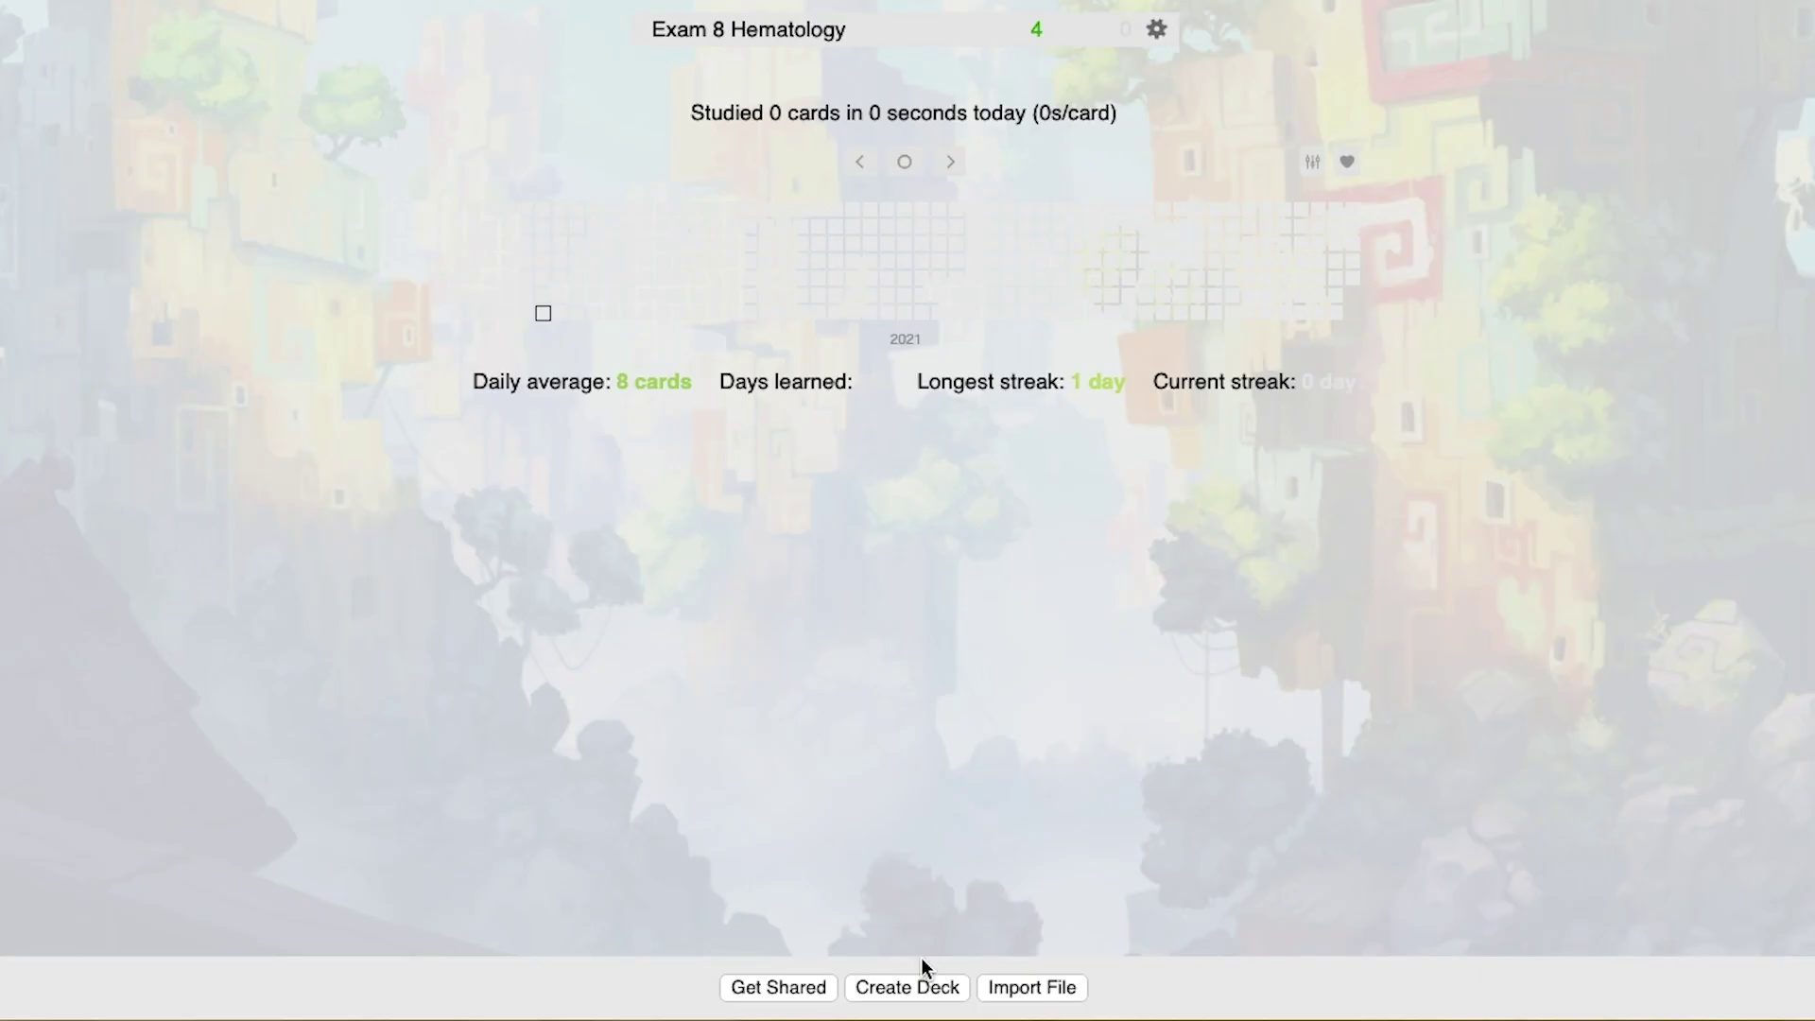
Step: Create a new Anki deck named "Exam 9 Neuro"
left_click(907, 987)
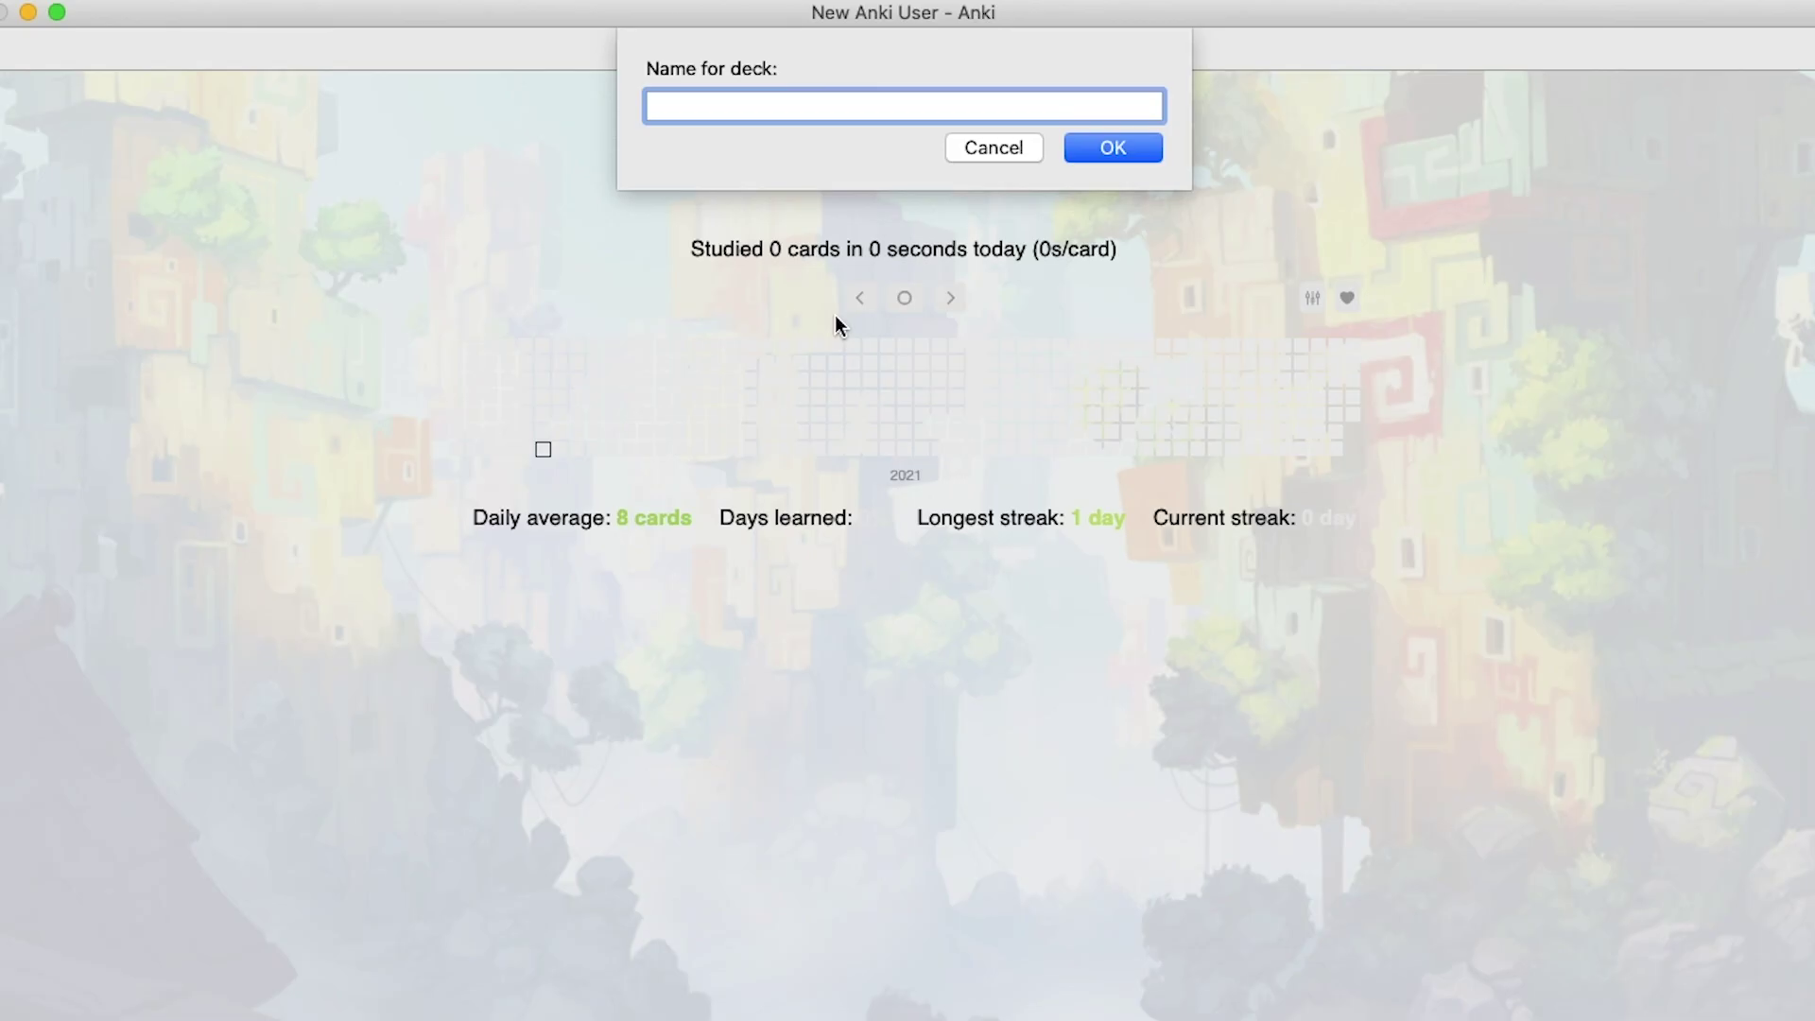
type("Exam 9 Neuro")
key("Return")
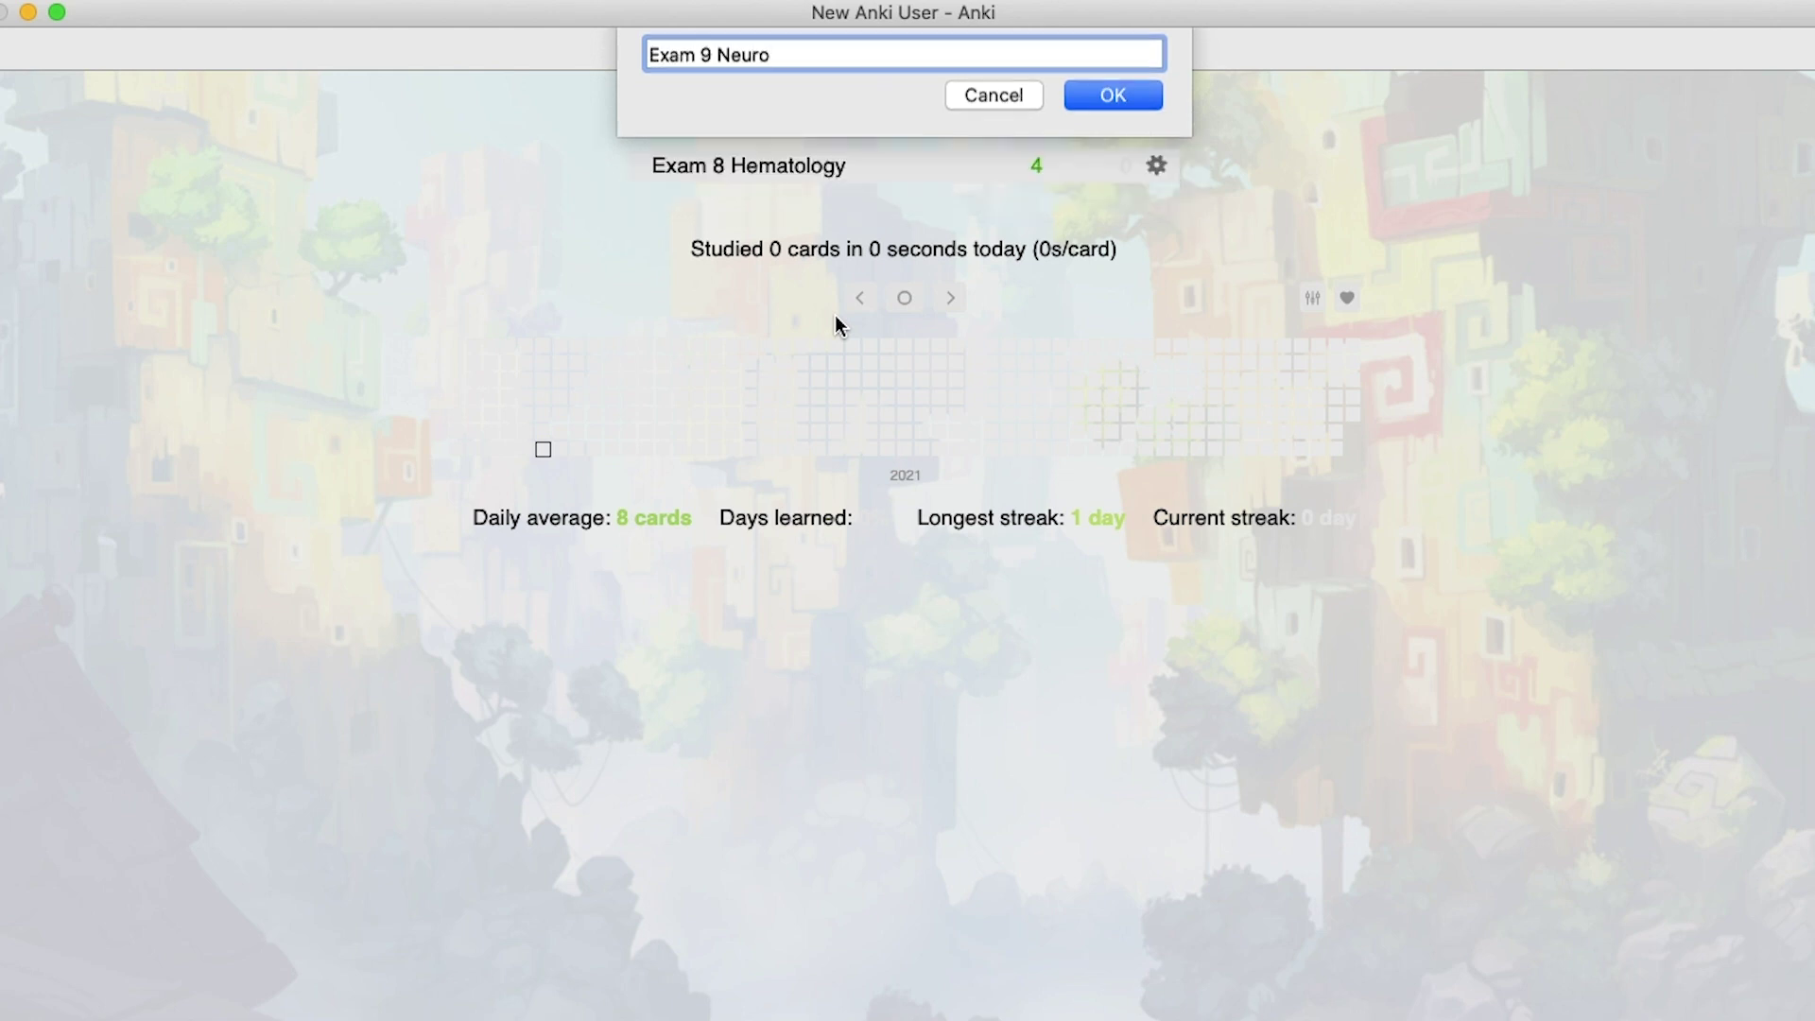
Step: Create another deck named "2nd Bimonthly" to serve as the parent of the exam decks
type("2nd")
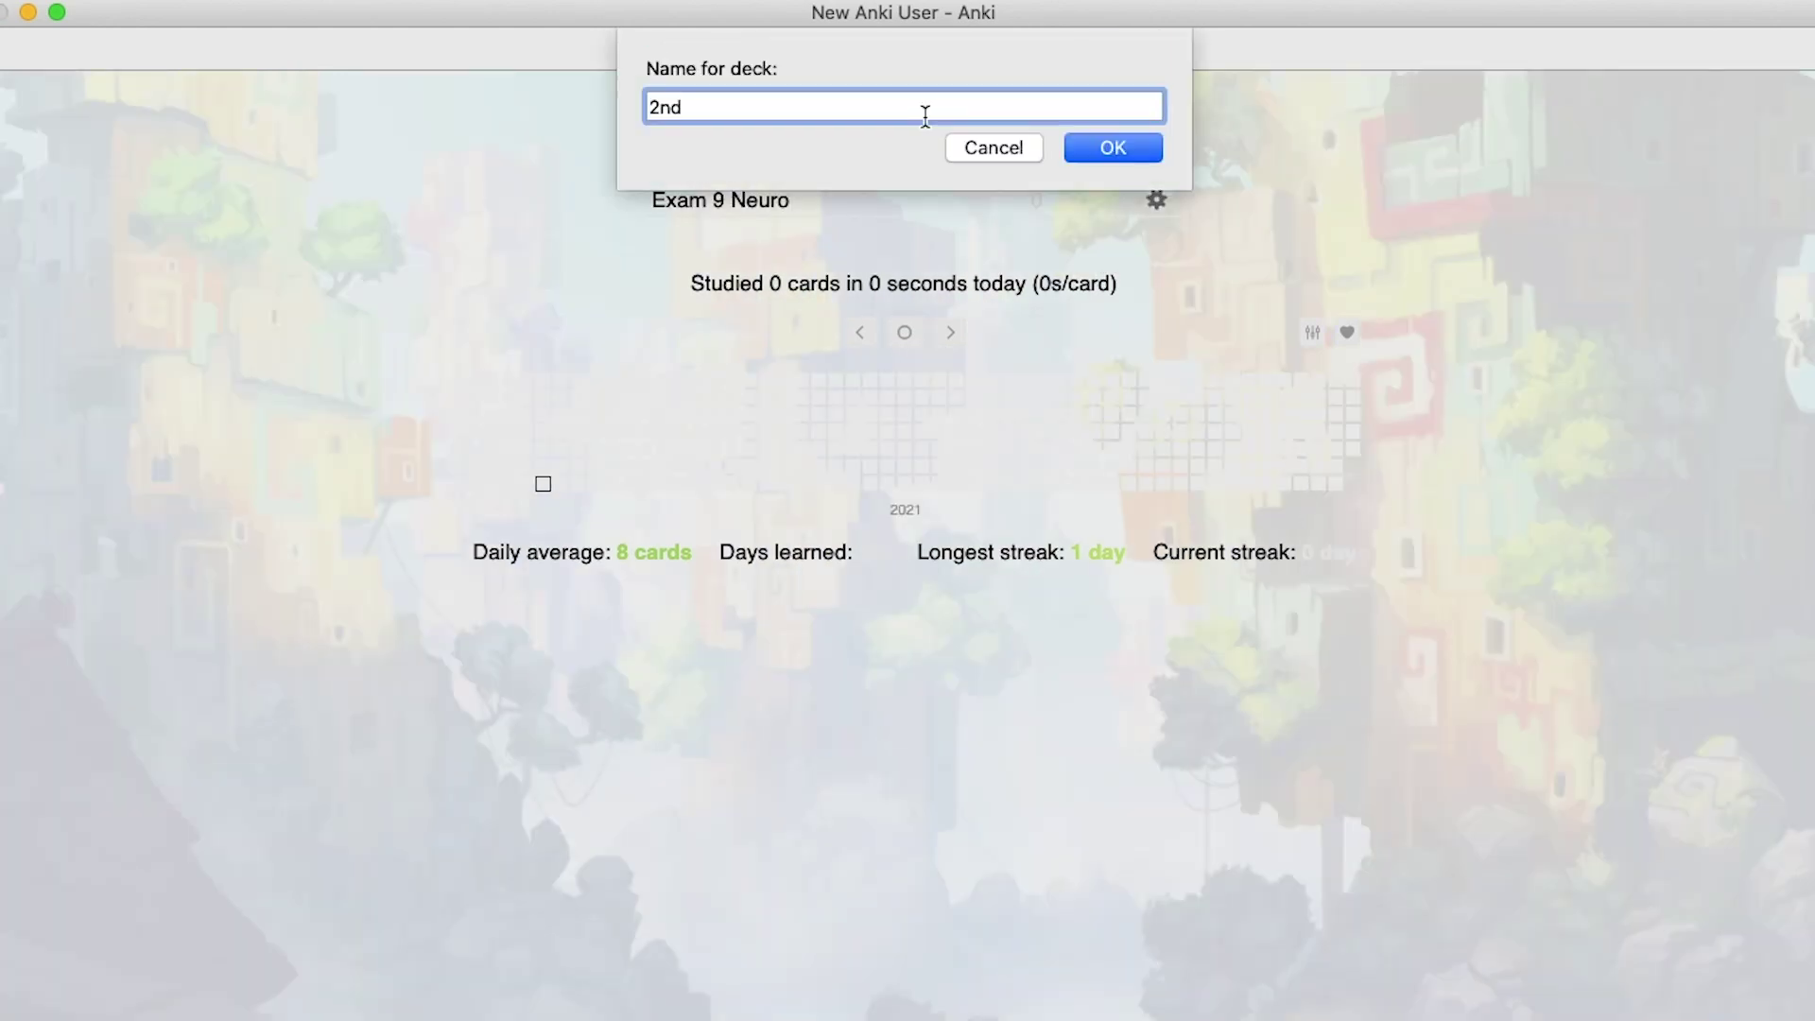
type(" Blmonthlyu")
key("Left")
key("Left")
key("Left")
key("Left")
key("Left")
key("Left")
key("Left")
key("BackSpace")
type("i")
key("Return")
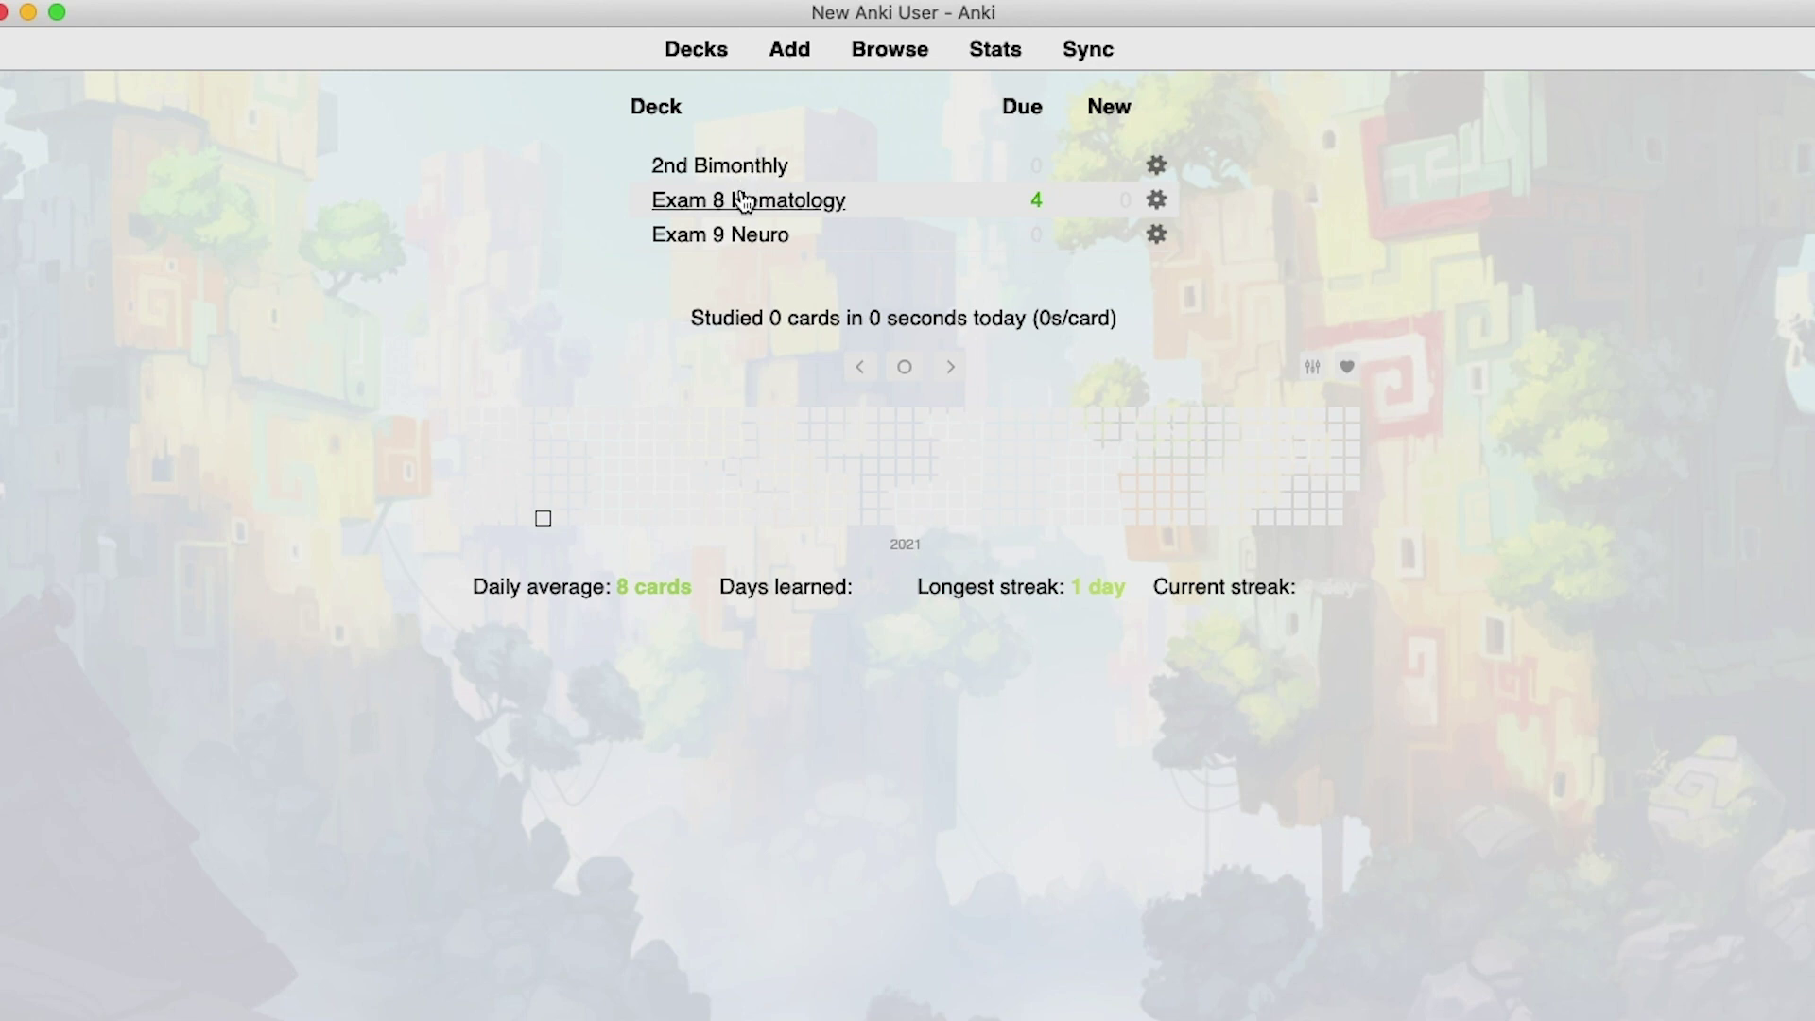
Step: Nest the Exam 8 Hematology and Exam 9 Neuro decks under the 2nd Bimonthly deck
mouse_move(733, 199)
left_mouse_down()
mouse_move(769, 162)
mouse_move(747, 168)
left_mouse_up()
left_click_drag(729, 236, 773, 168)
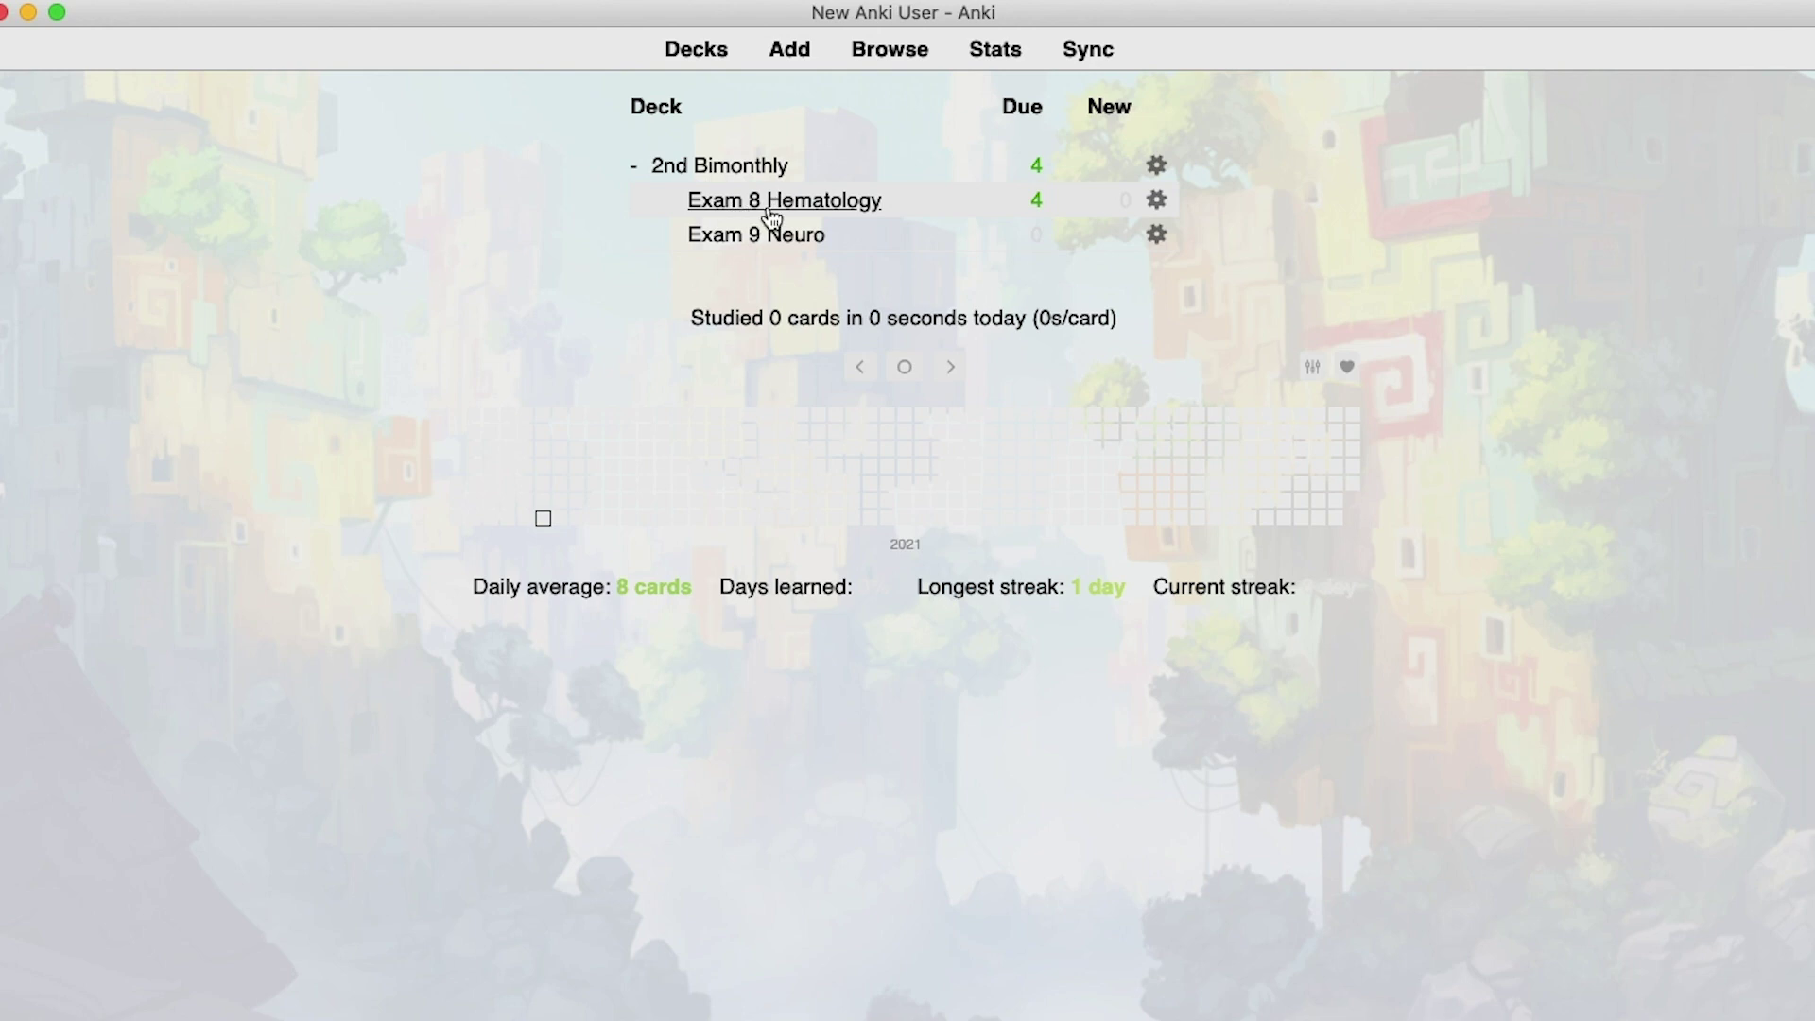
Step: Move Exam 8 Hematology out to the top level, and nest it back under 2nd Bimonthly
left_click_drag(733, 201, 694, 139)
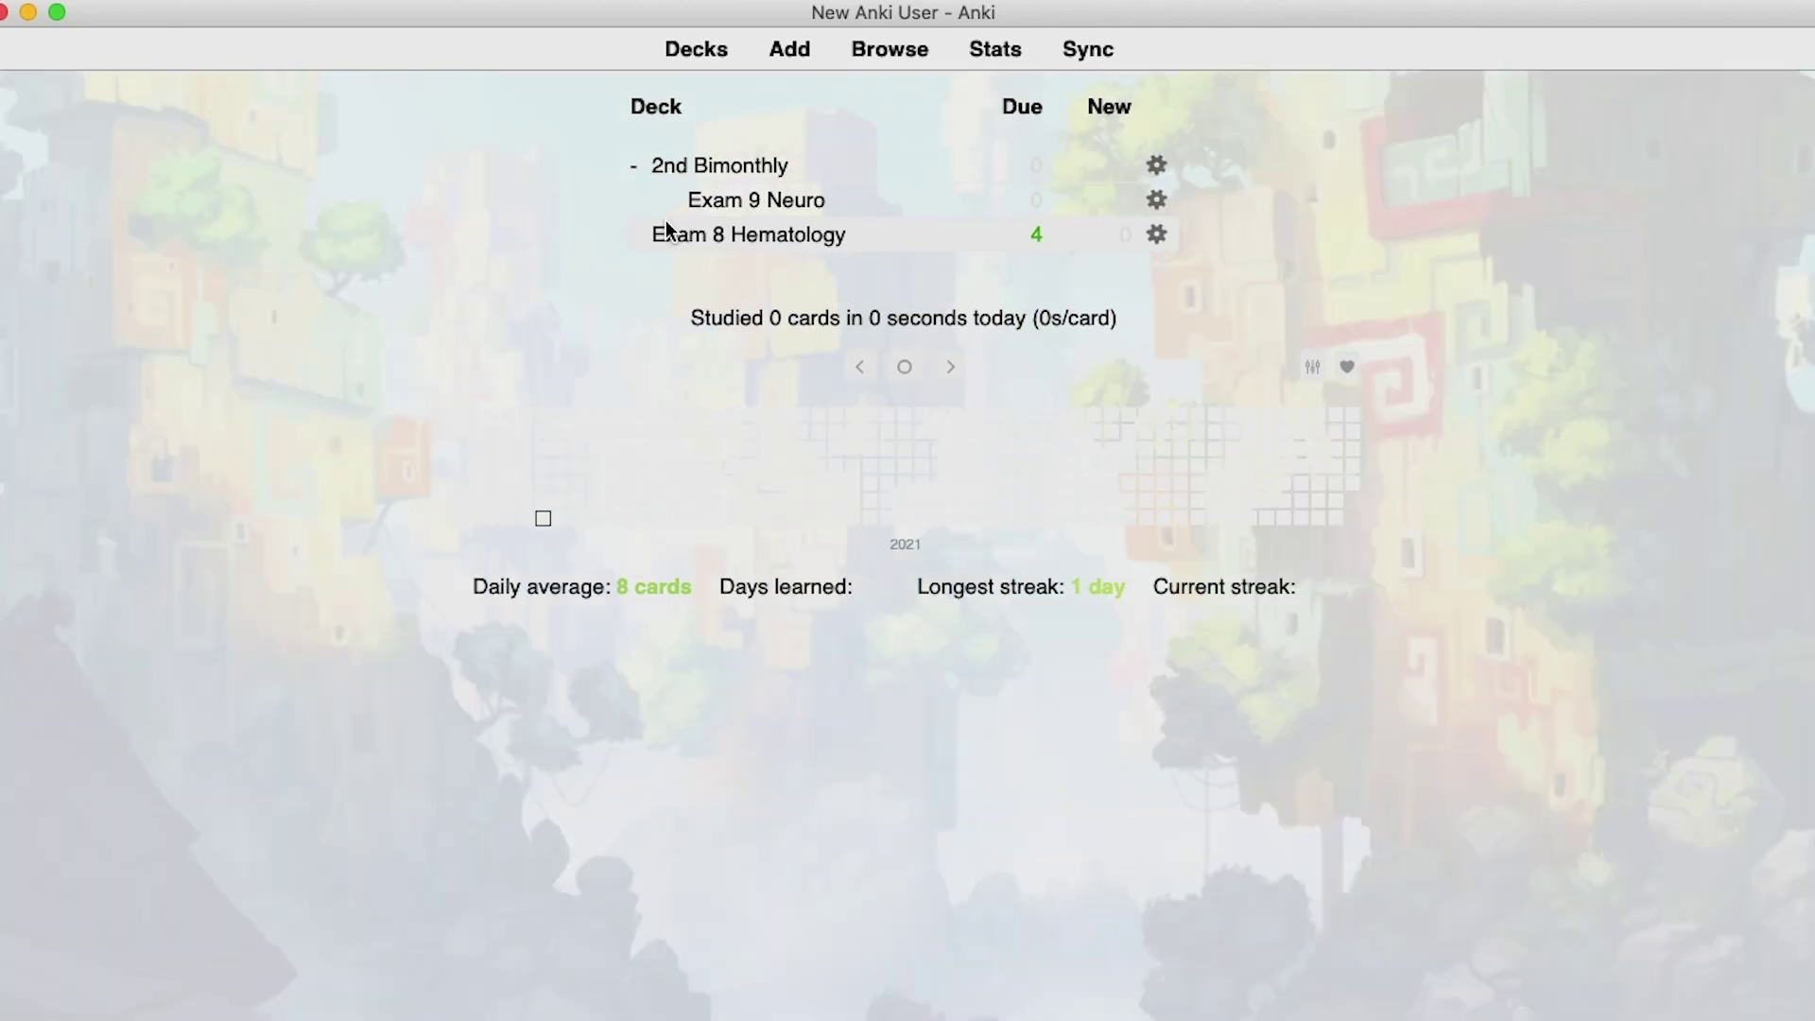
left_click_drag(667, 229, 647, 177)
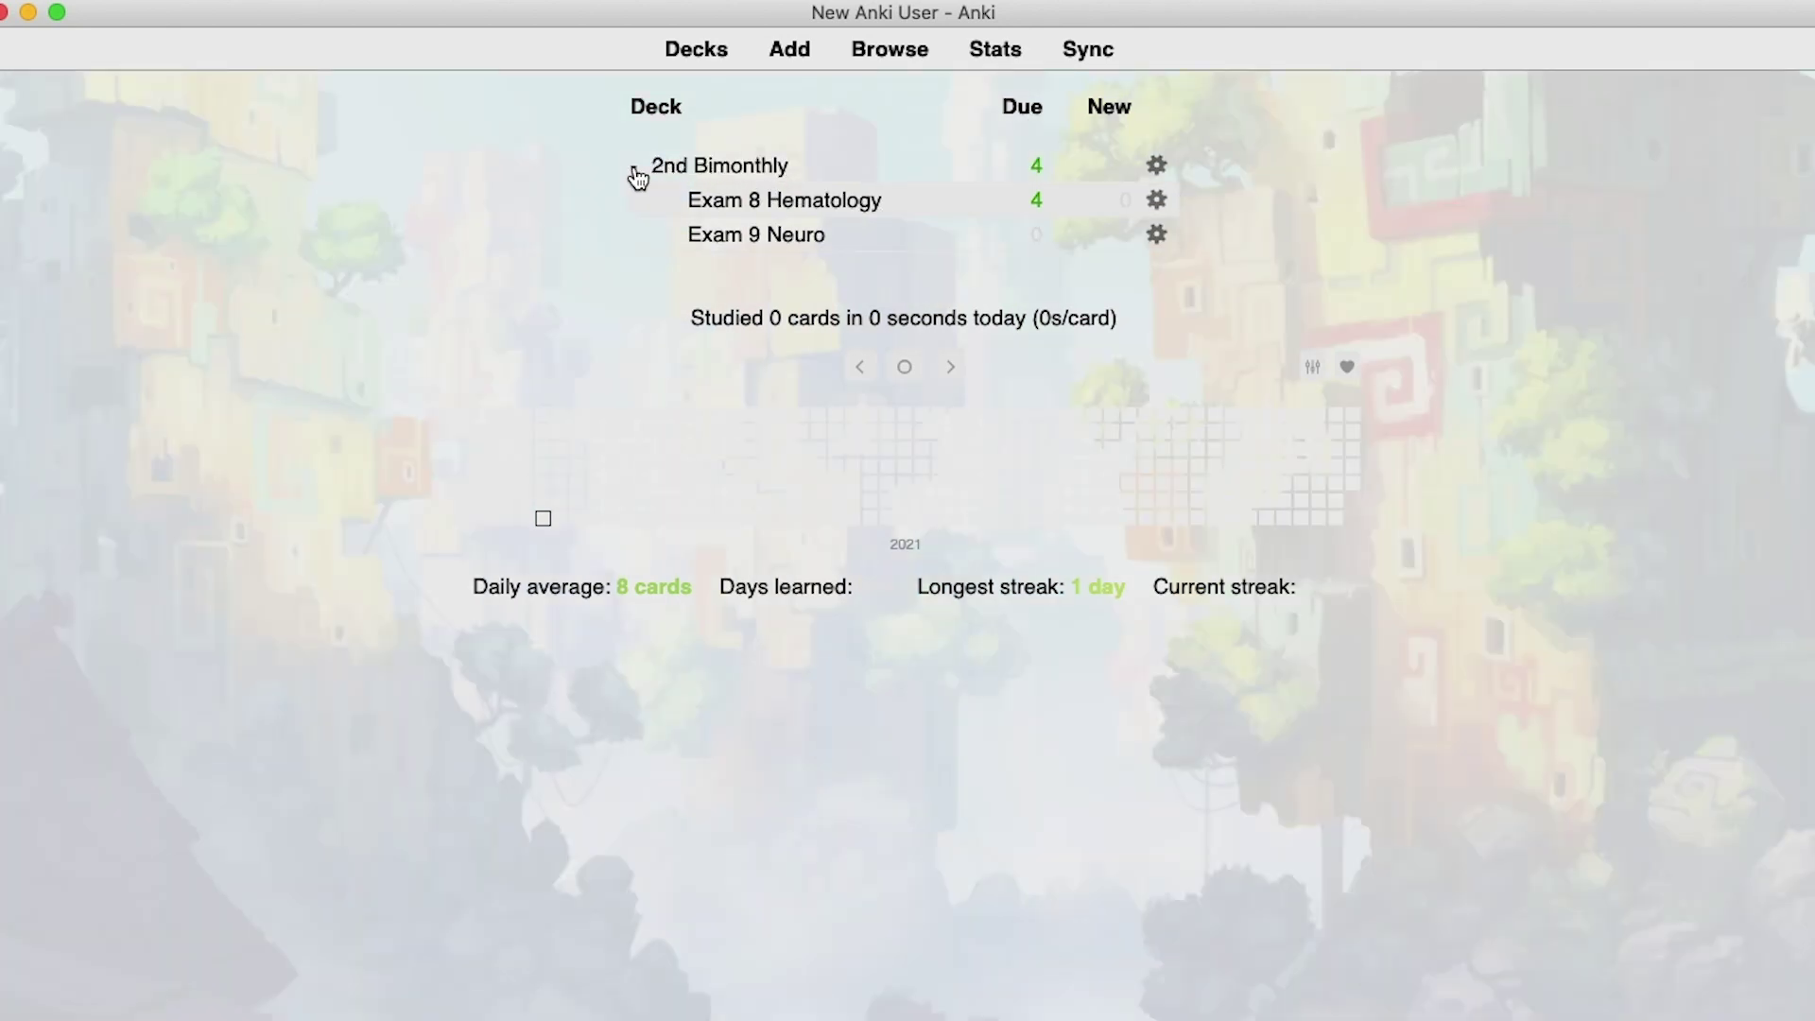
Step: Collapse and expand the 2nd Bimonthly deck to view its subdecks
left_click(636, 173)
left_click(637, 173)
left_click(637, 173)
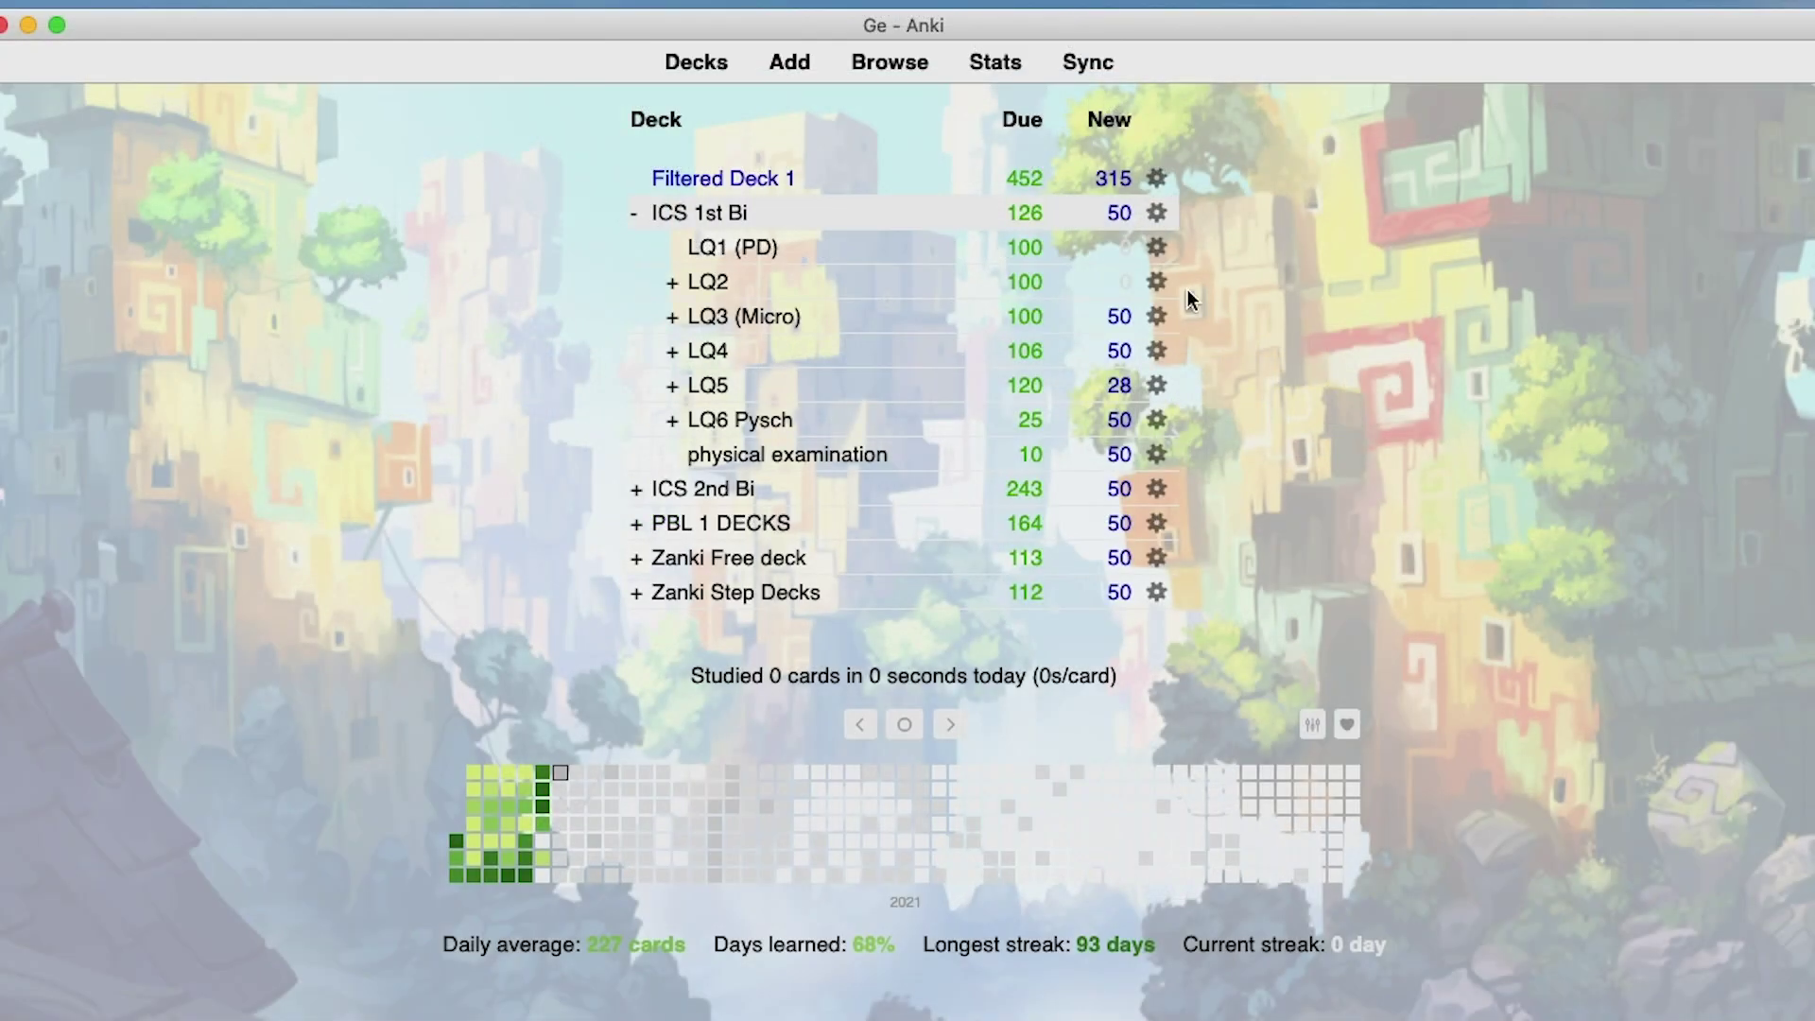
Step: Collapse ICS 1st Bi and examine the subject subdecks of PBL 1 DECKS, including those inside PHYSIOLOGY
left_click(633, 225)
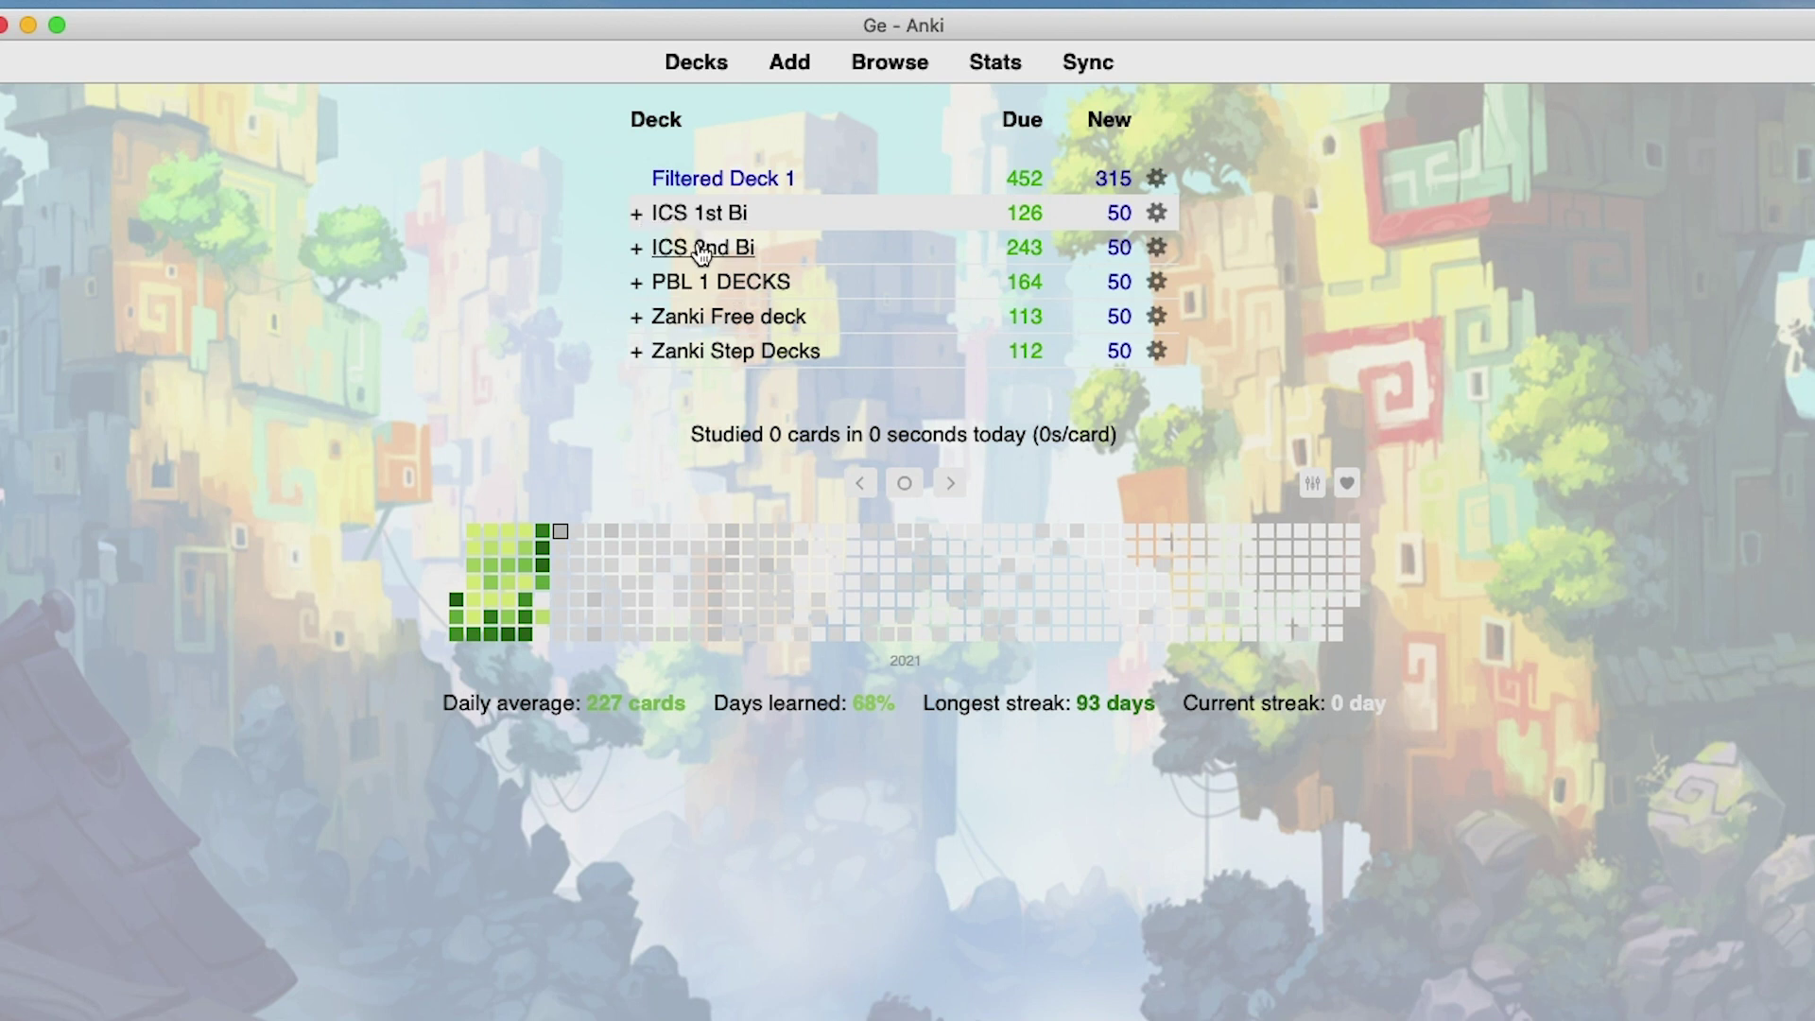
left_click(637, 283)
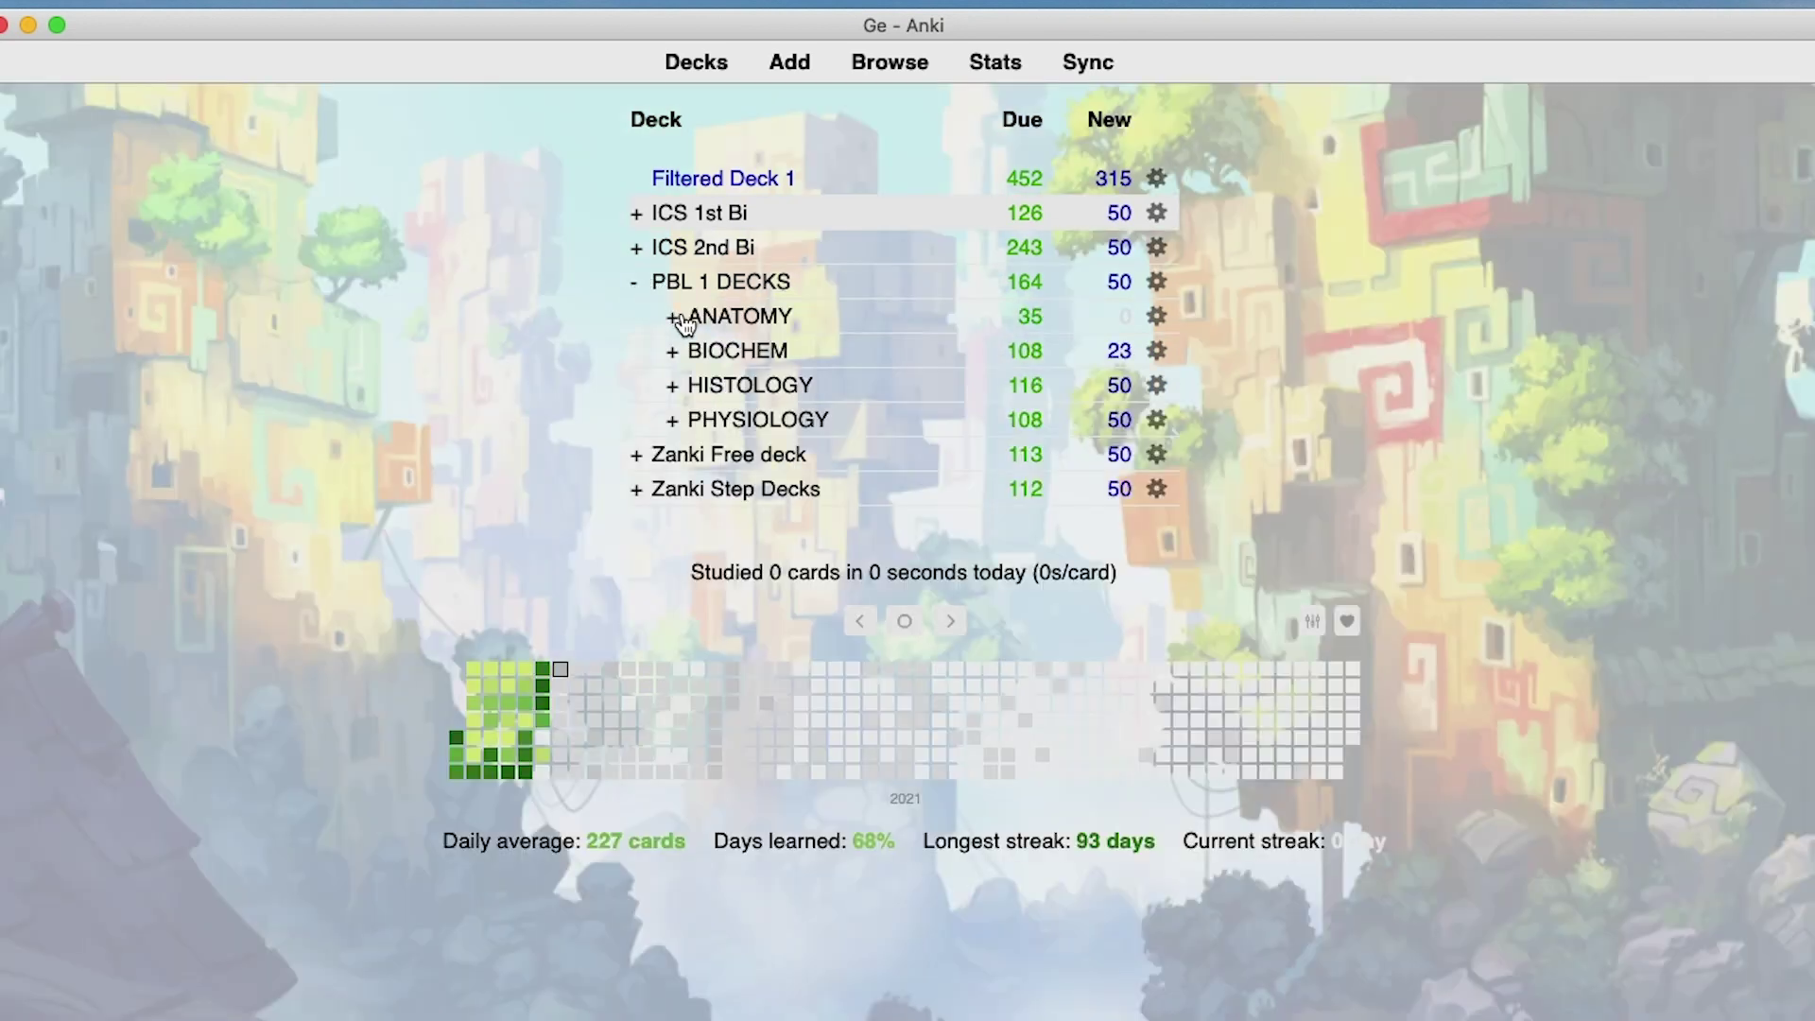
left_click(673, 419)
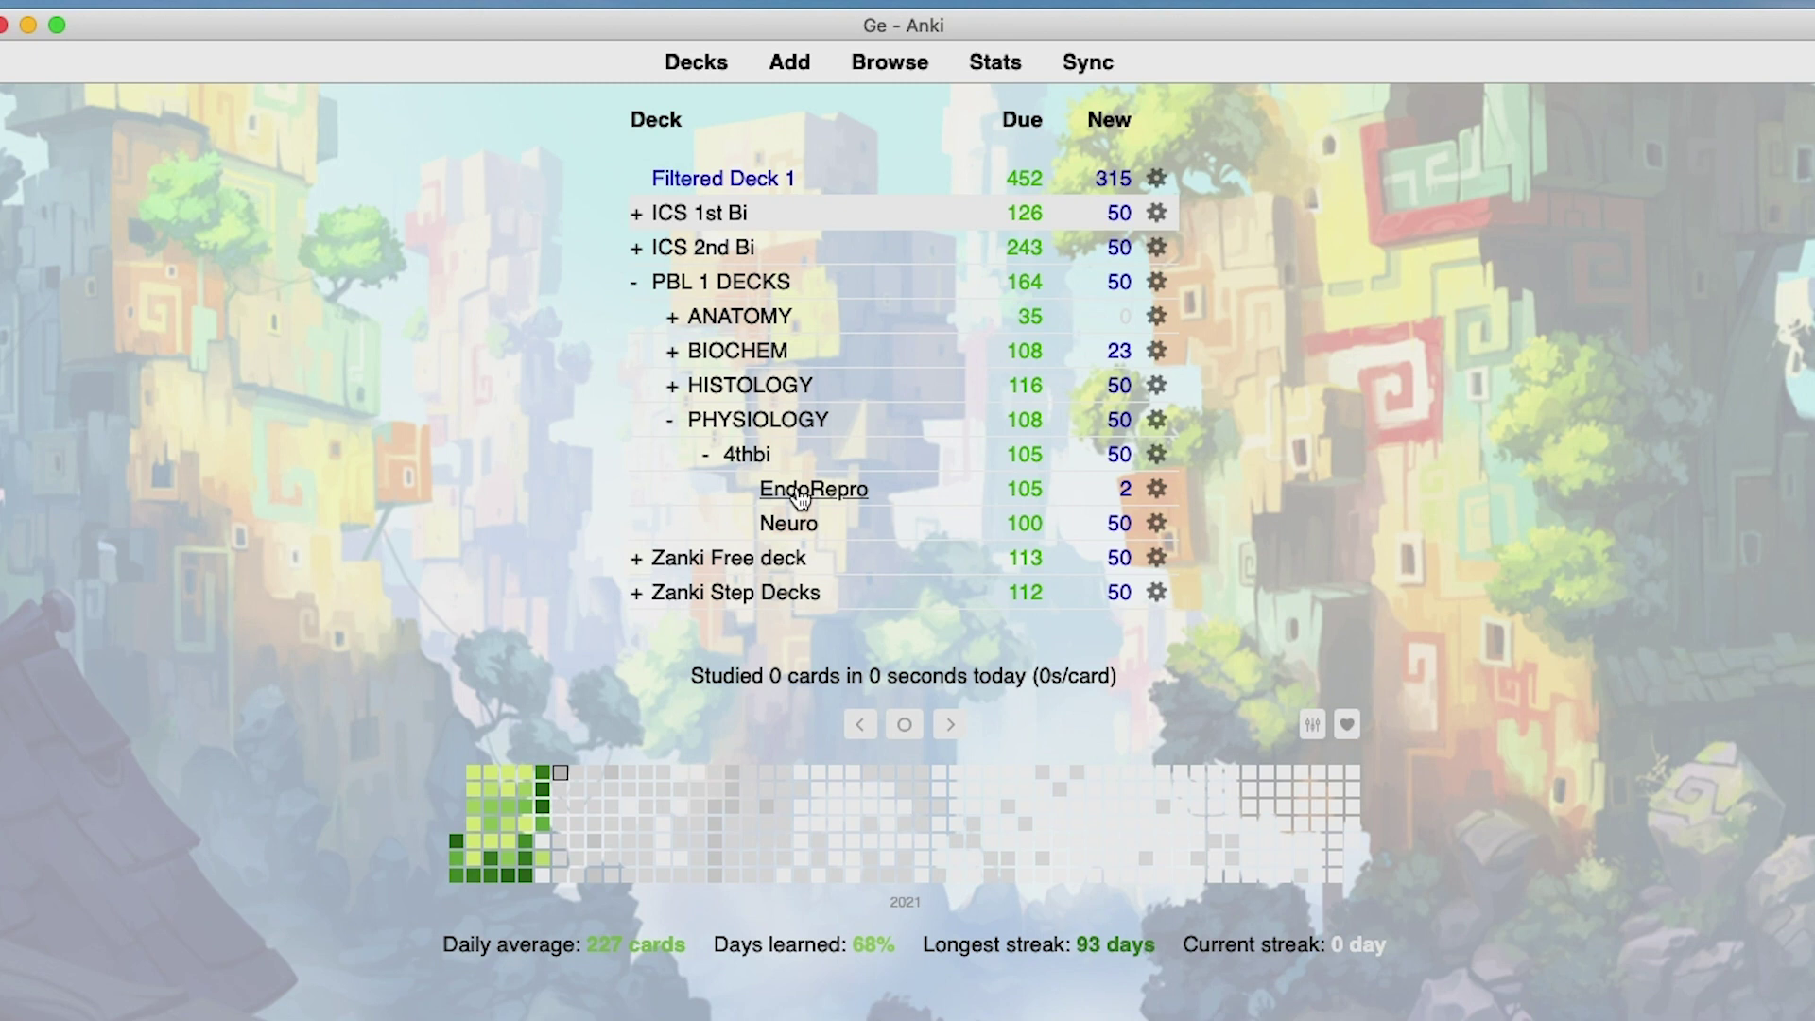
left_click(671, 421)
left_click(671, 421)
left_click(673, 419)
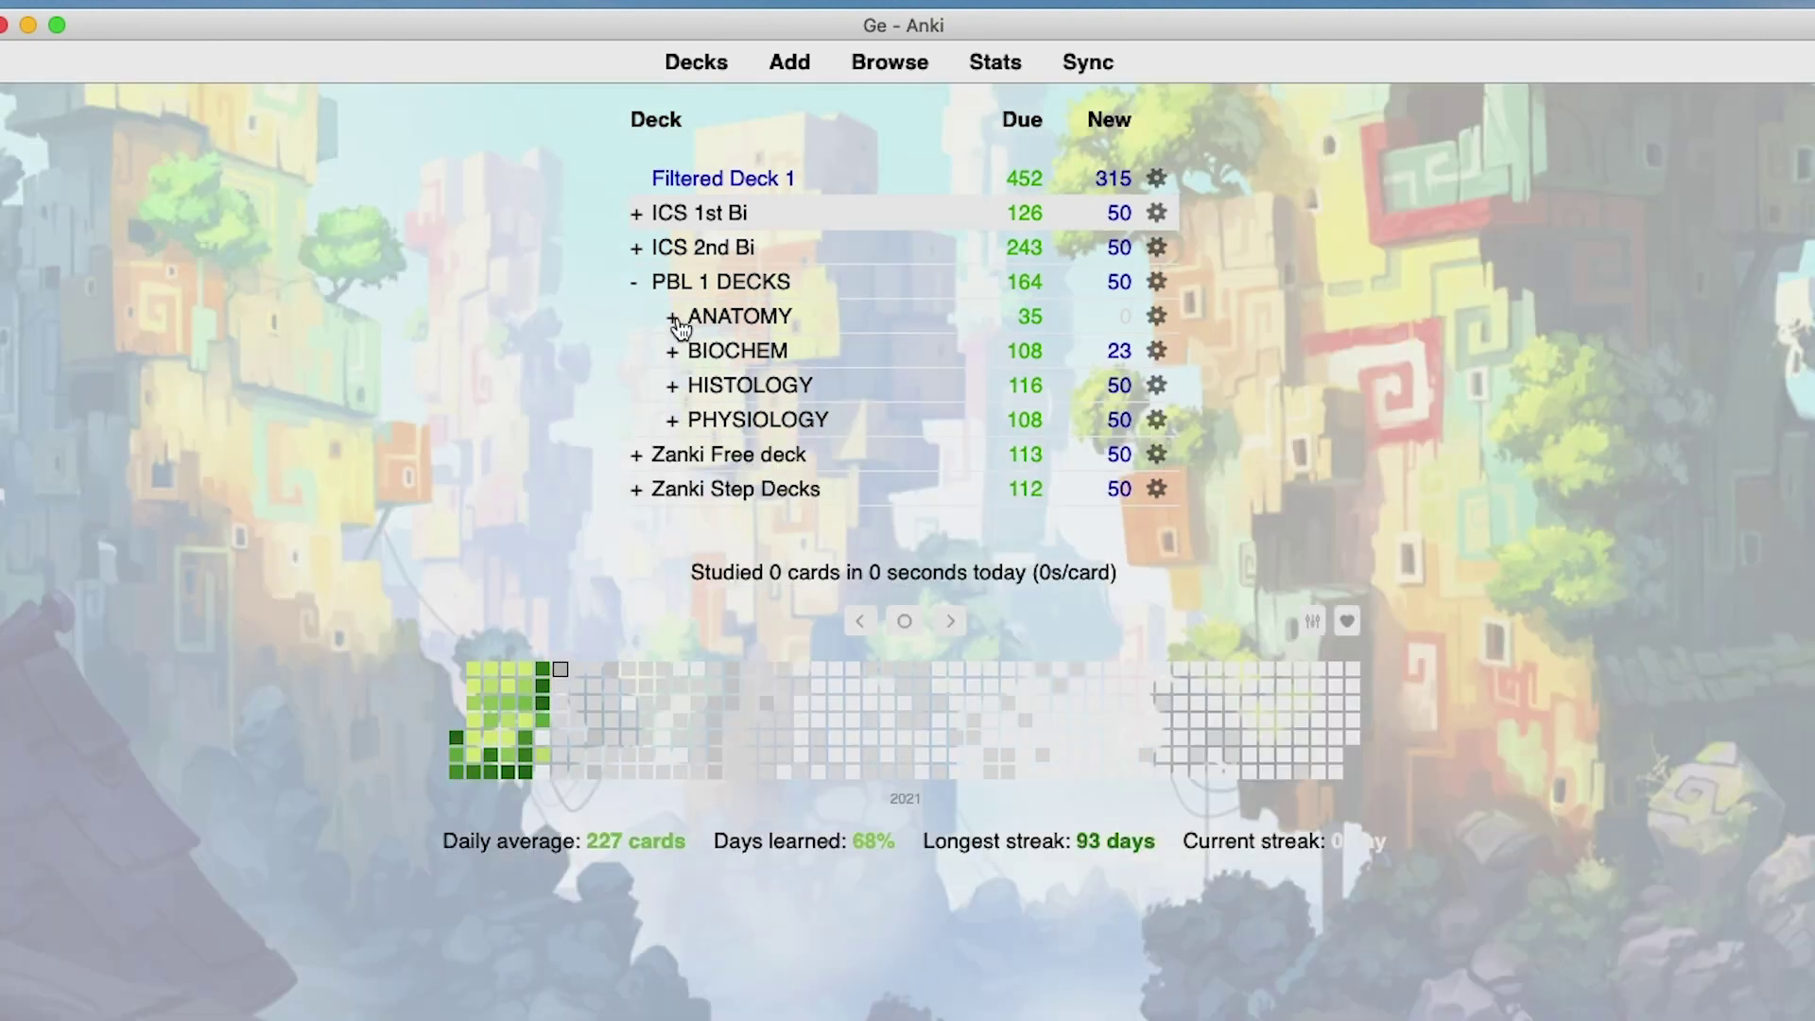
left_click(635, 282)
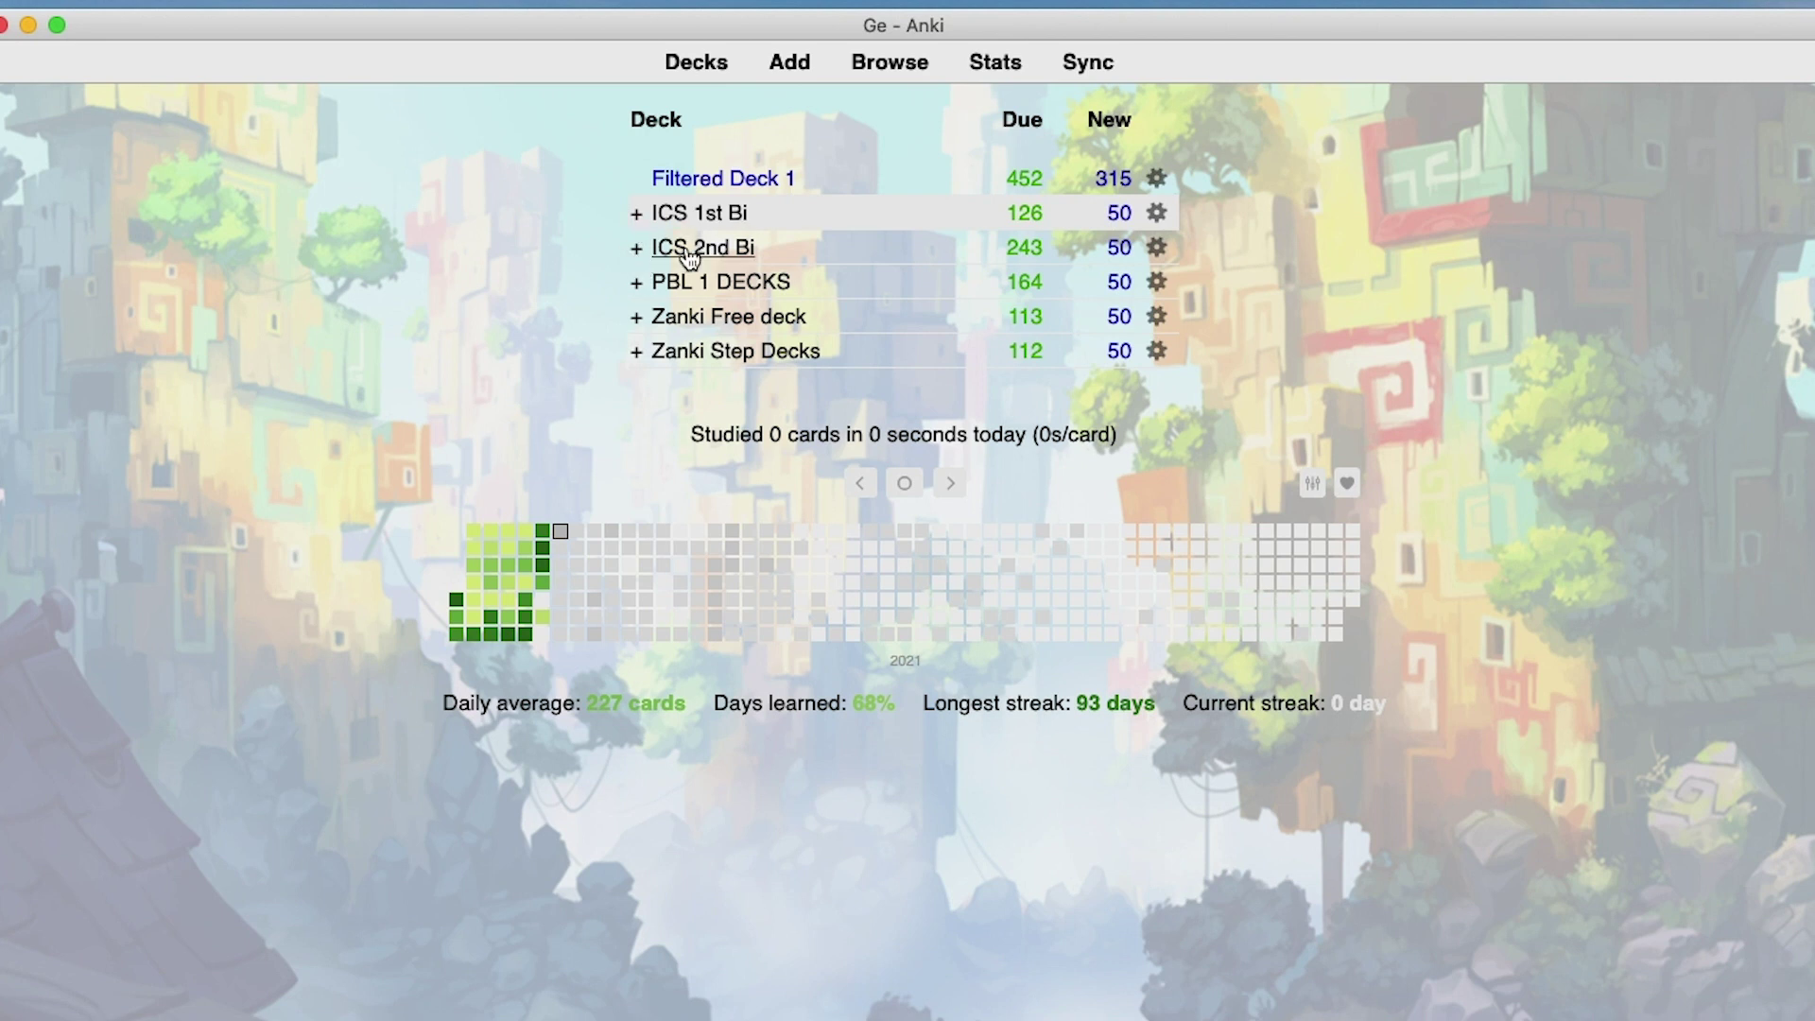
Step: Expand ICS 1st Bi and examine its exam subdecks, including the topics inside LQ3 (Micro)
left_click(636, 215)
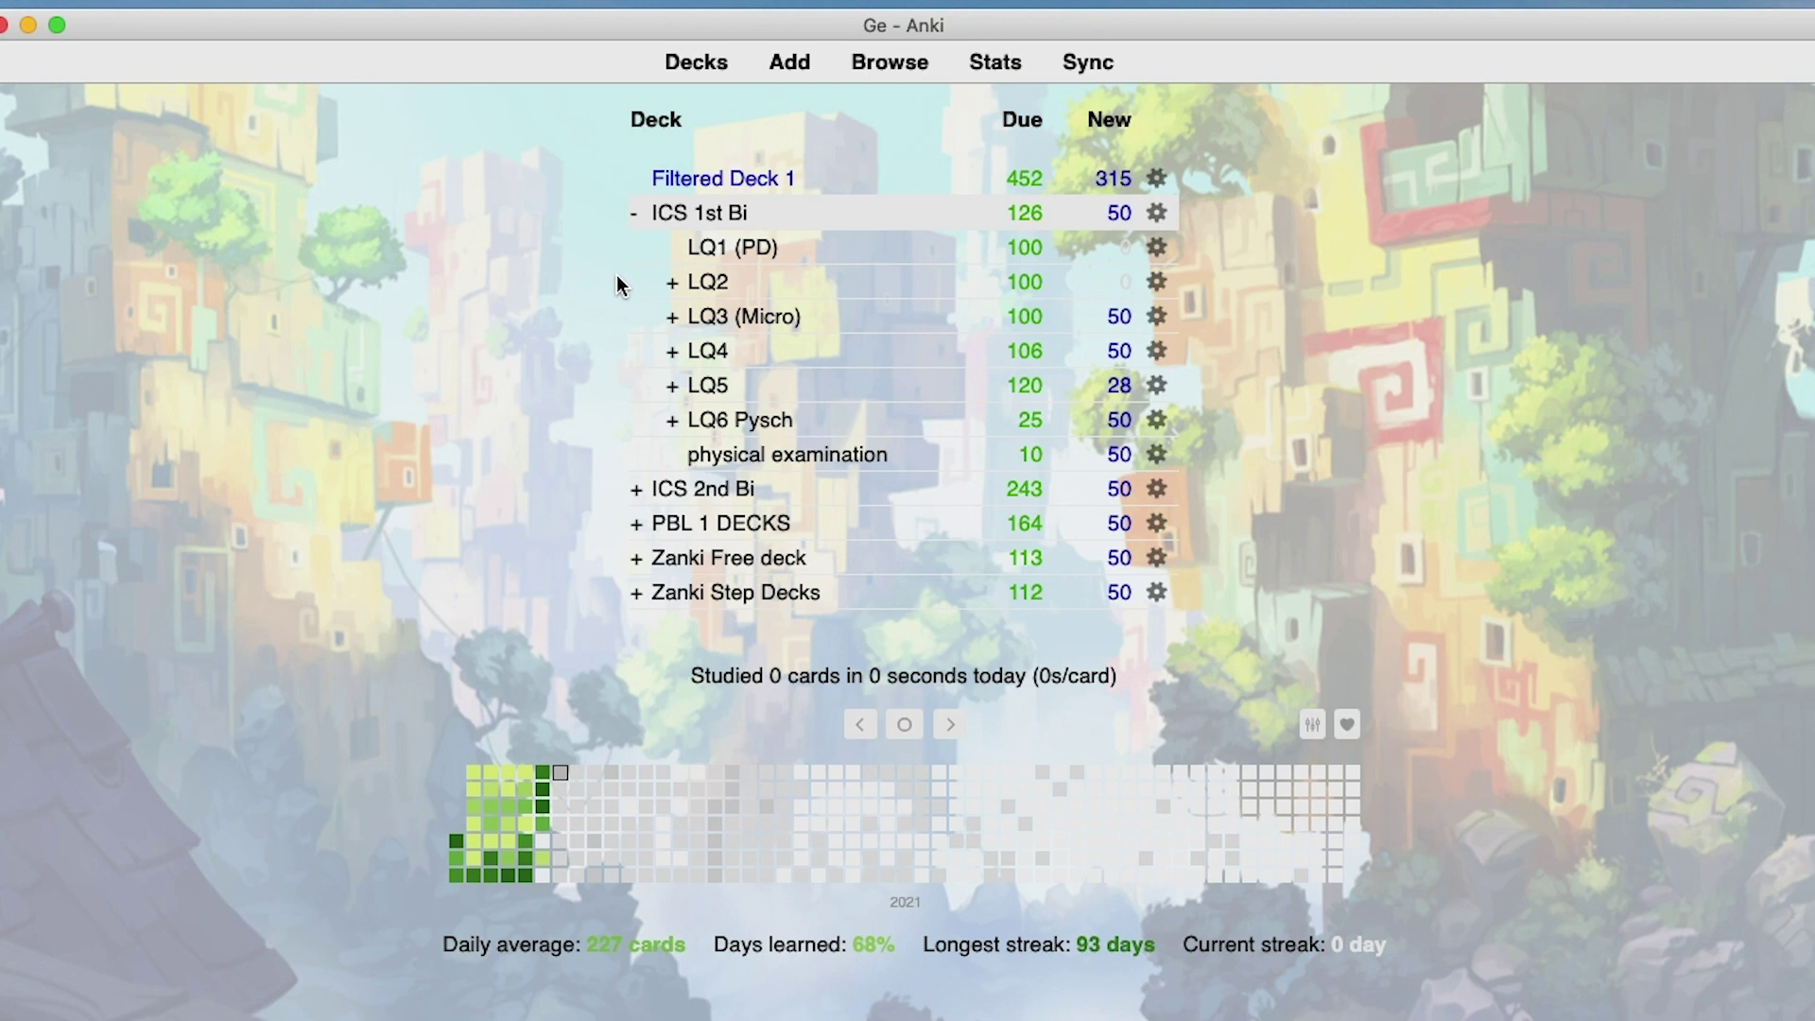
left_click(674, 321)
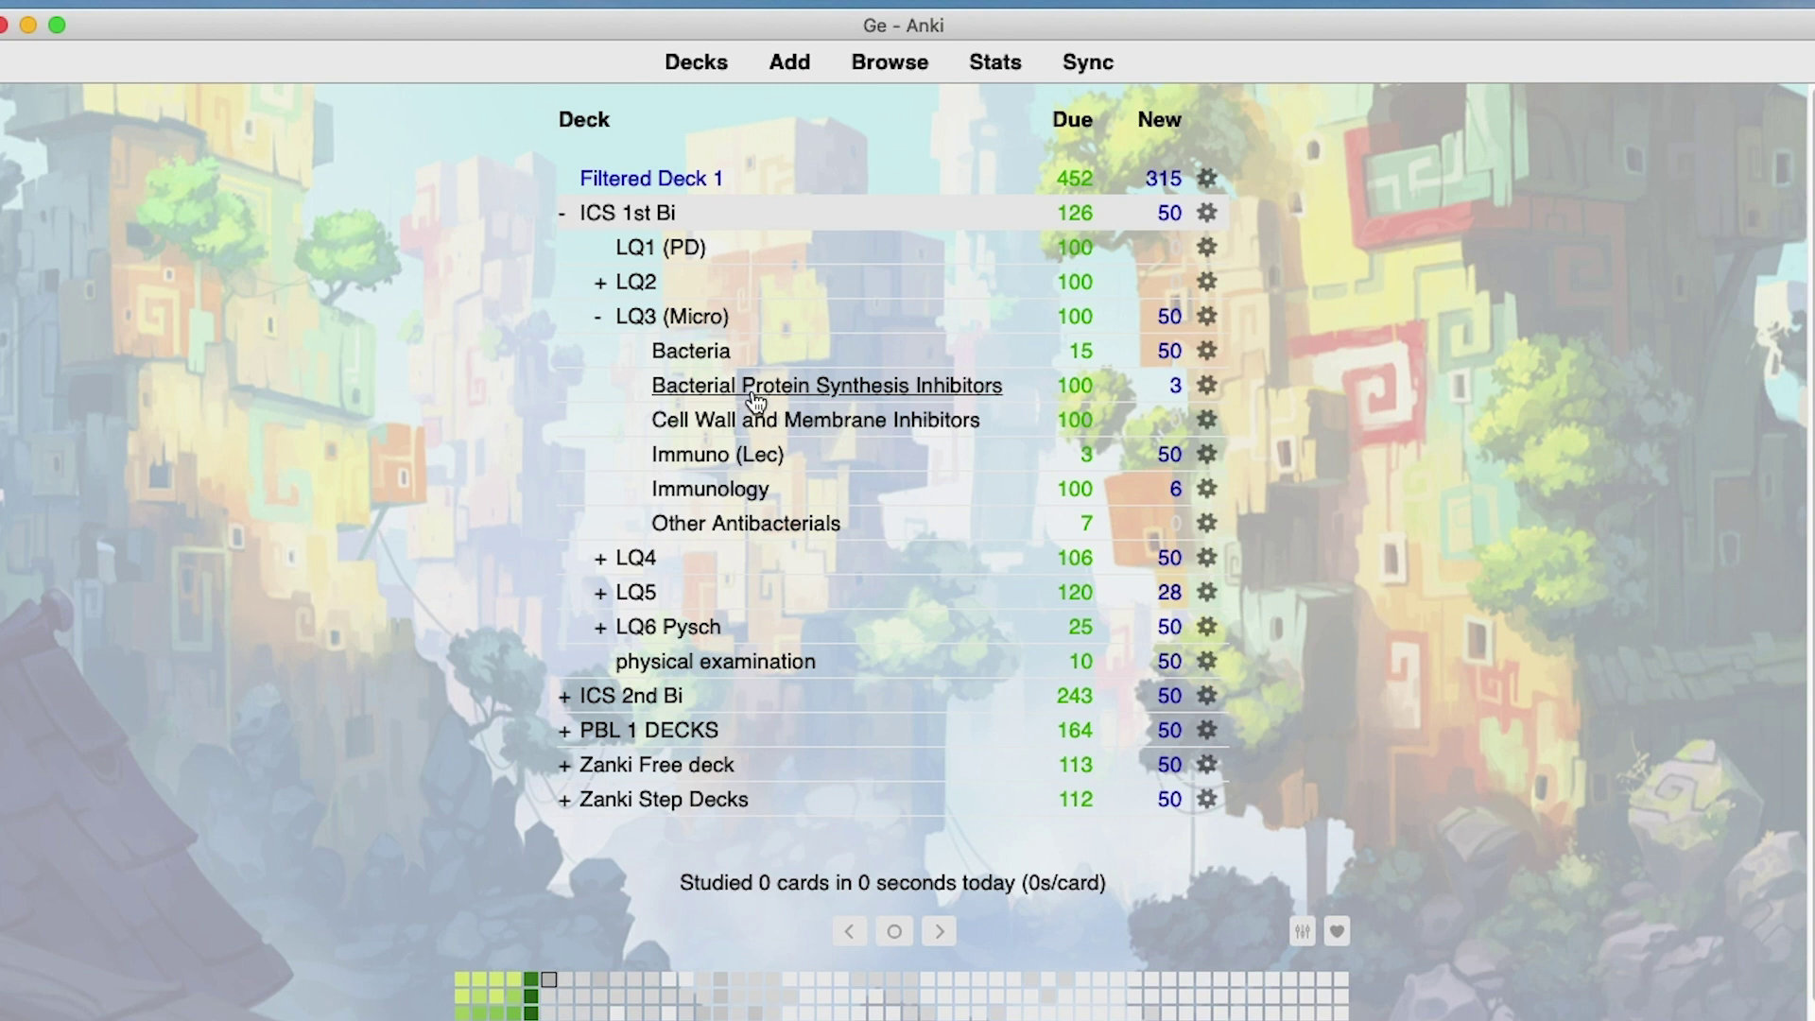
left_click(598, 327)
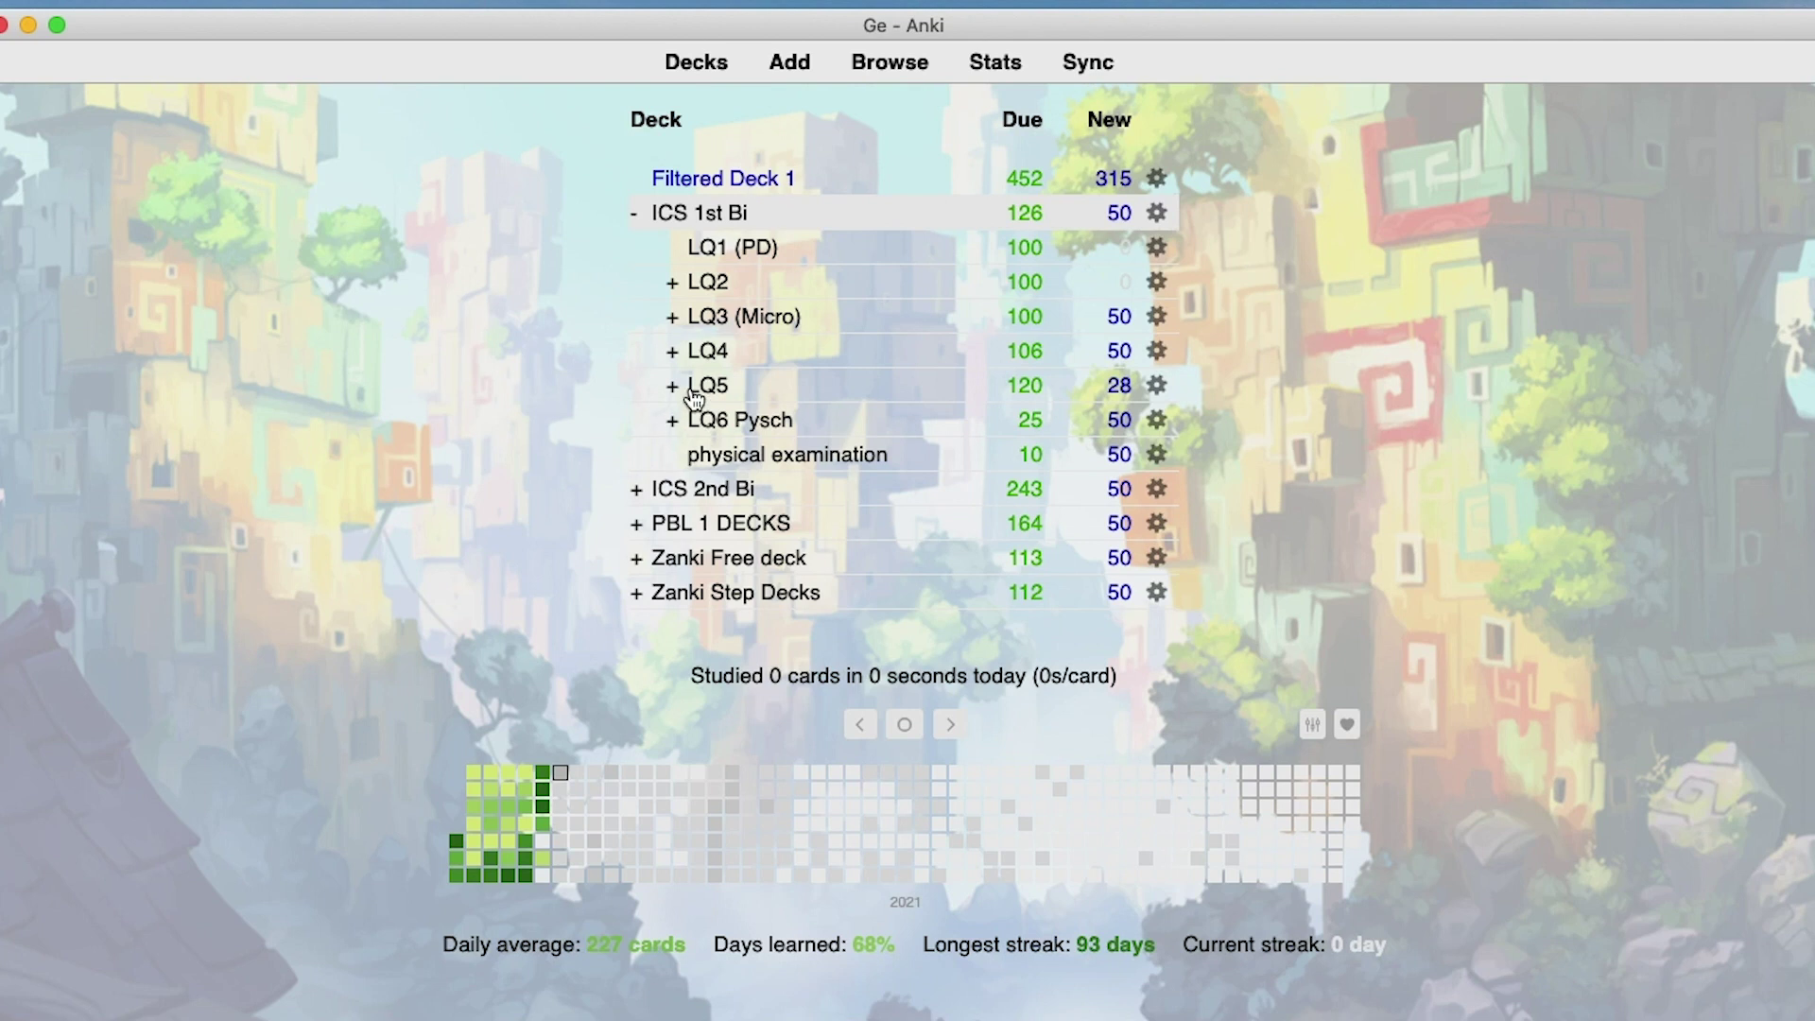
left_click(660, 385)
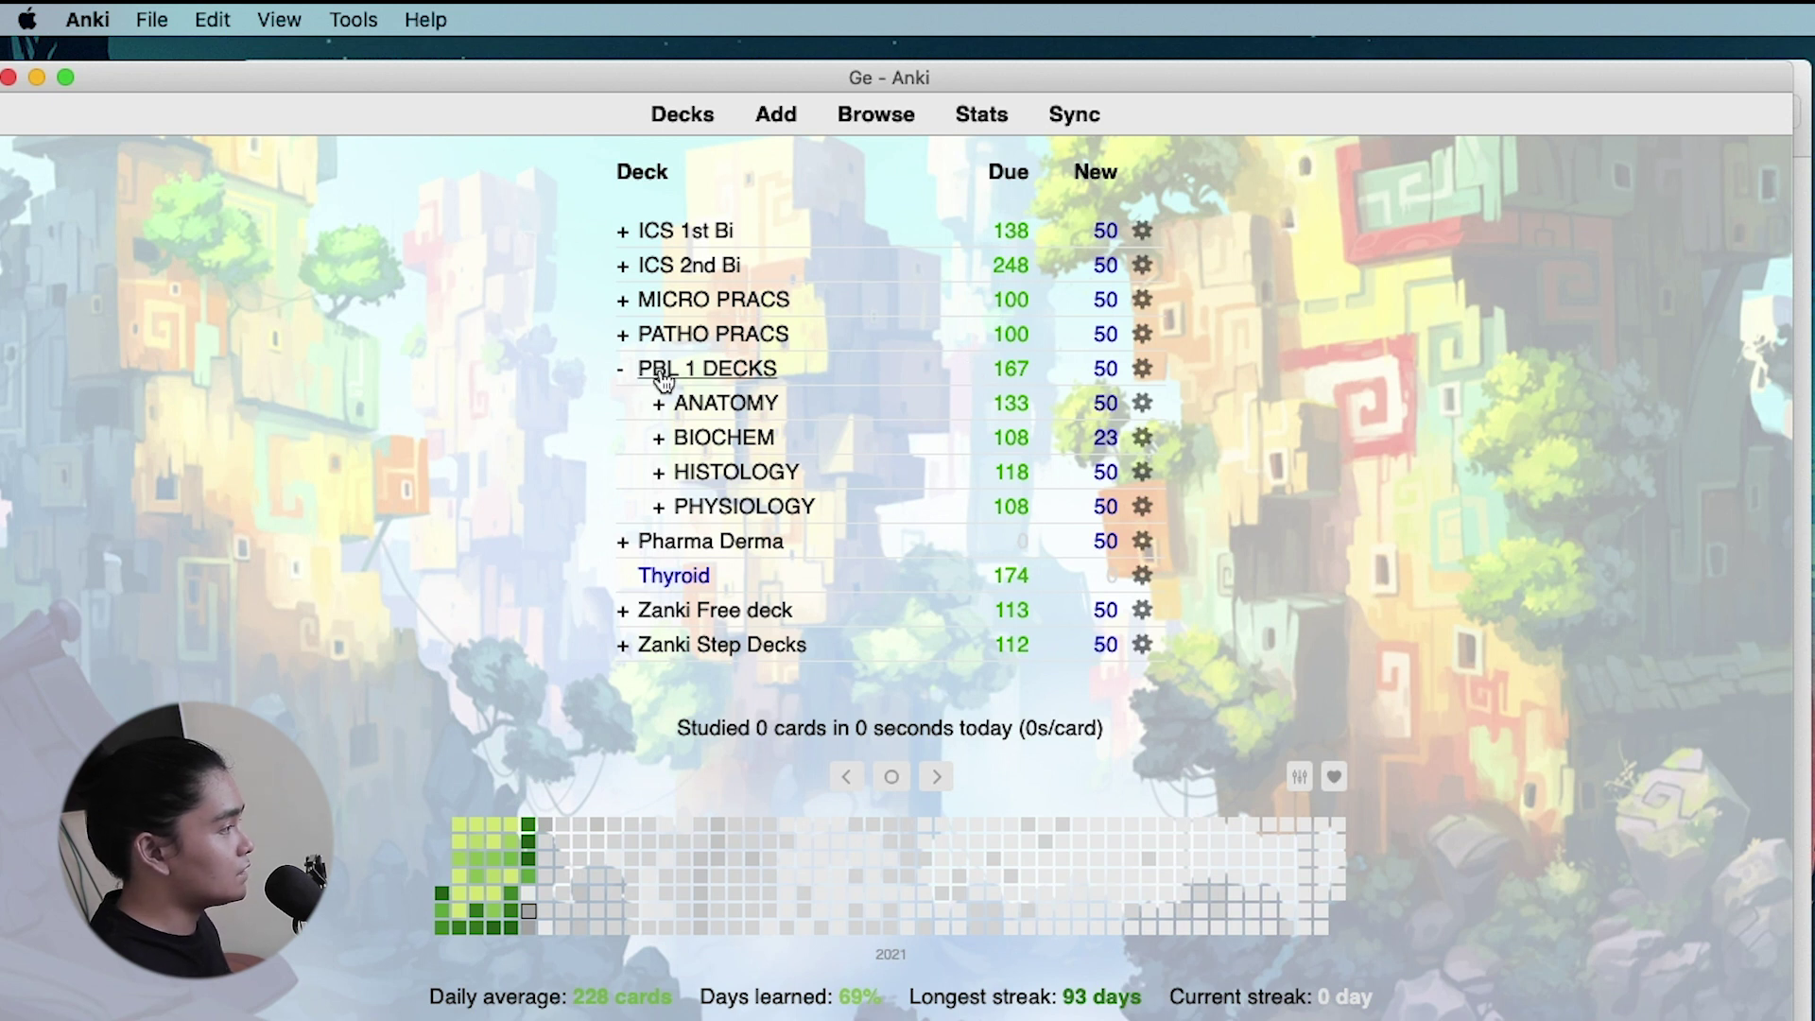
Step: Collapse PBL 1 DECKS and delete the Thyroid filtered deck
left_click(623, 369)
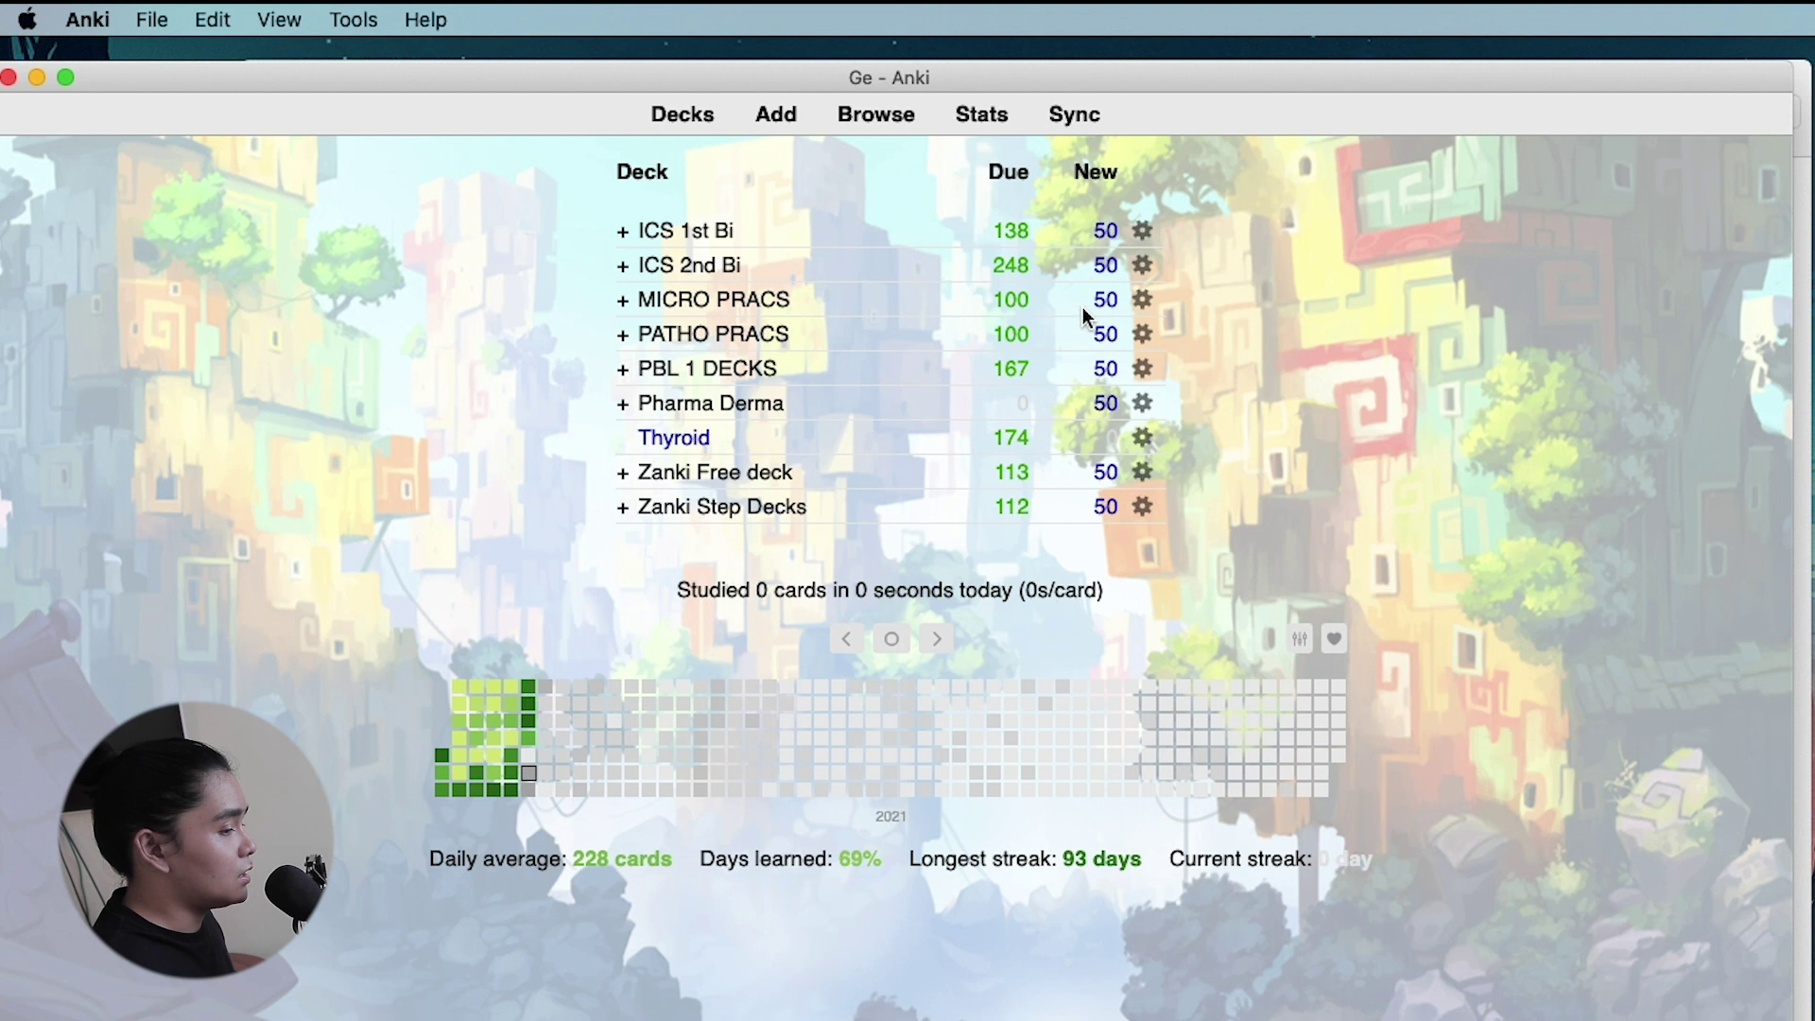
left_click(1141, 444)
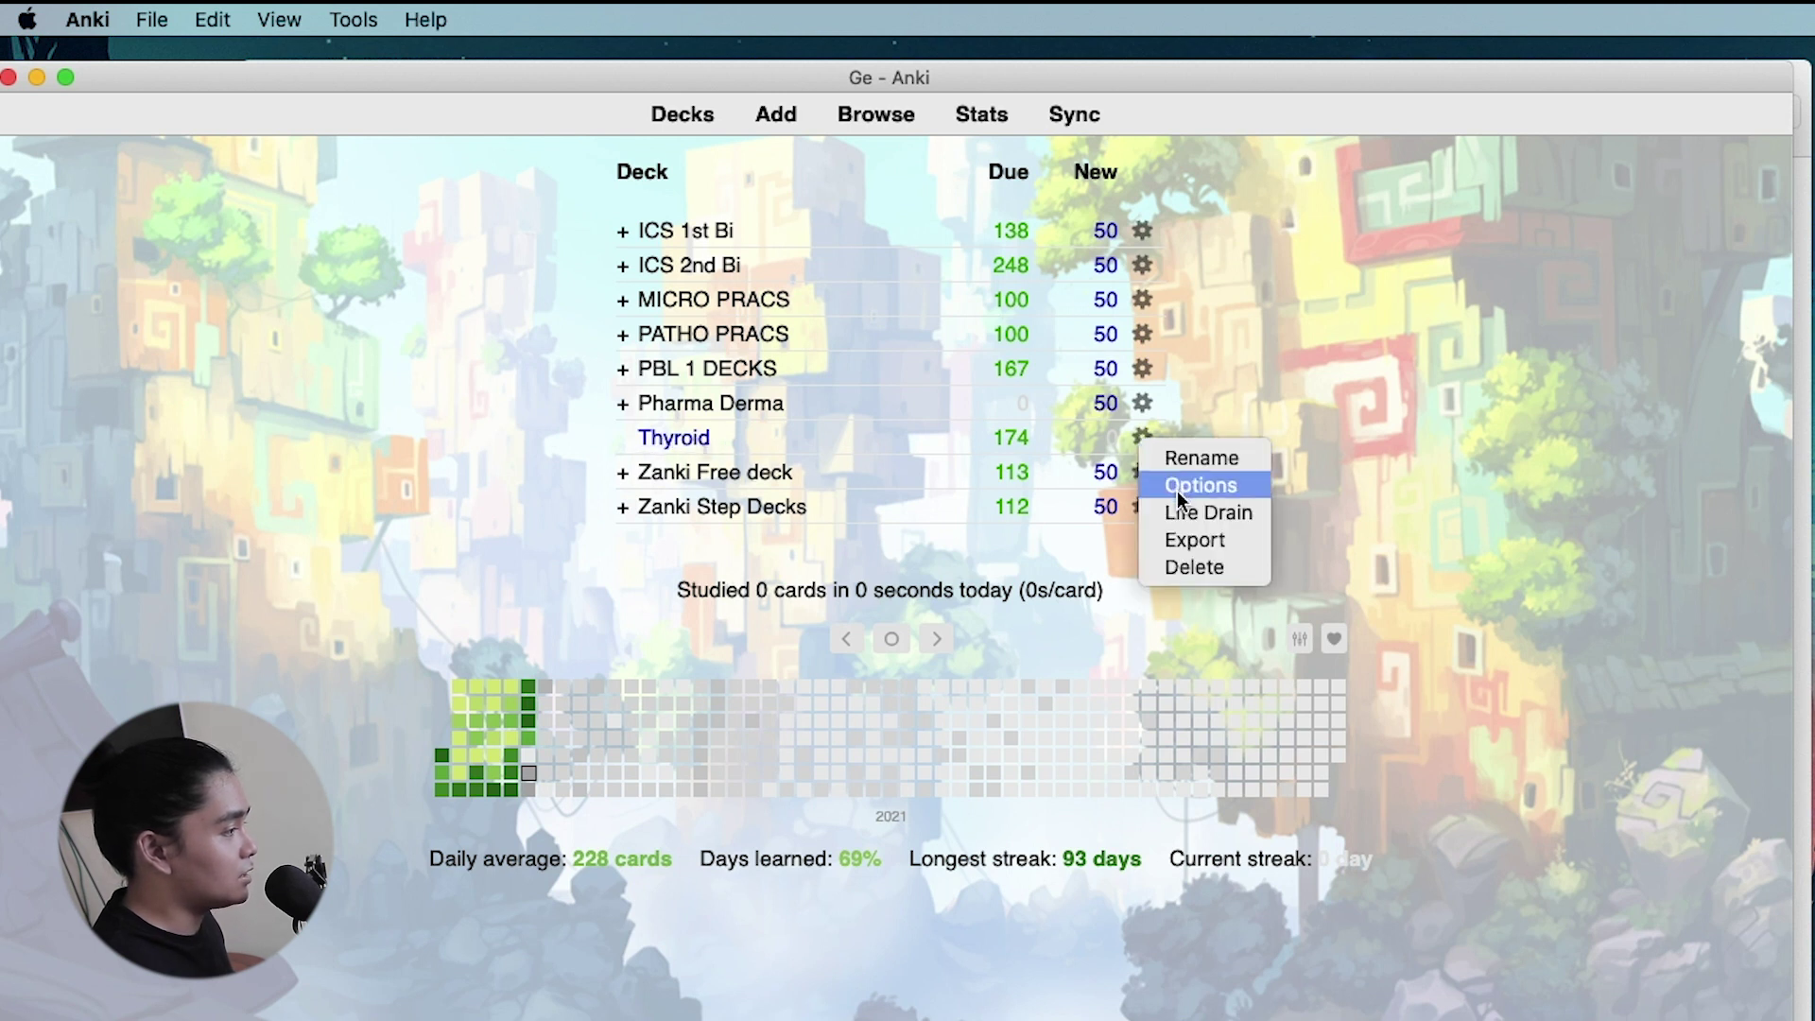
left_click(1180, 562)
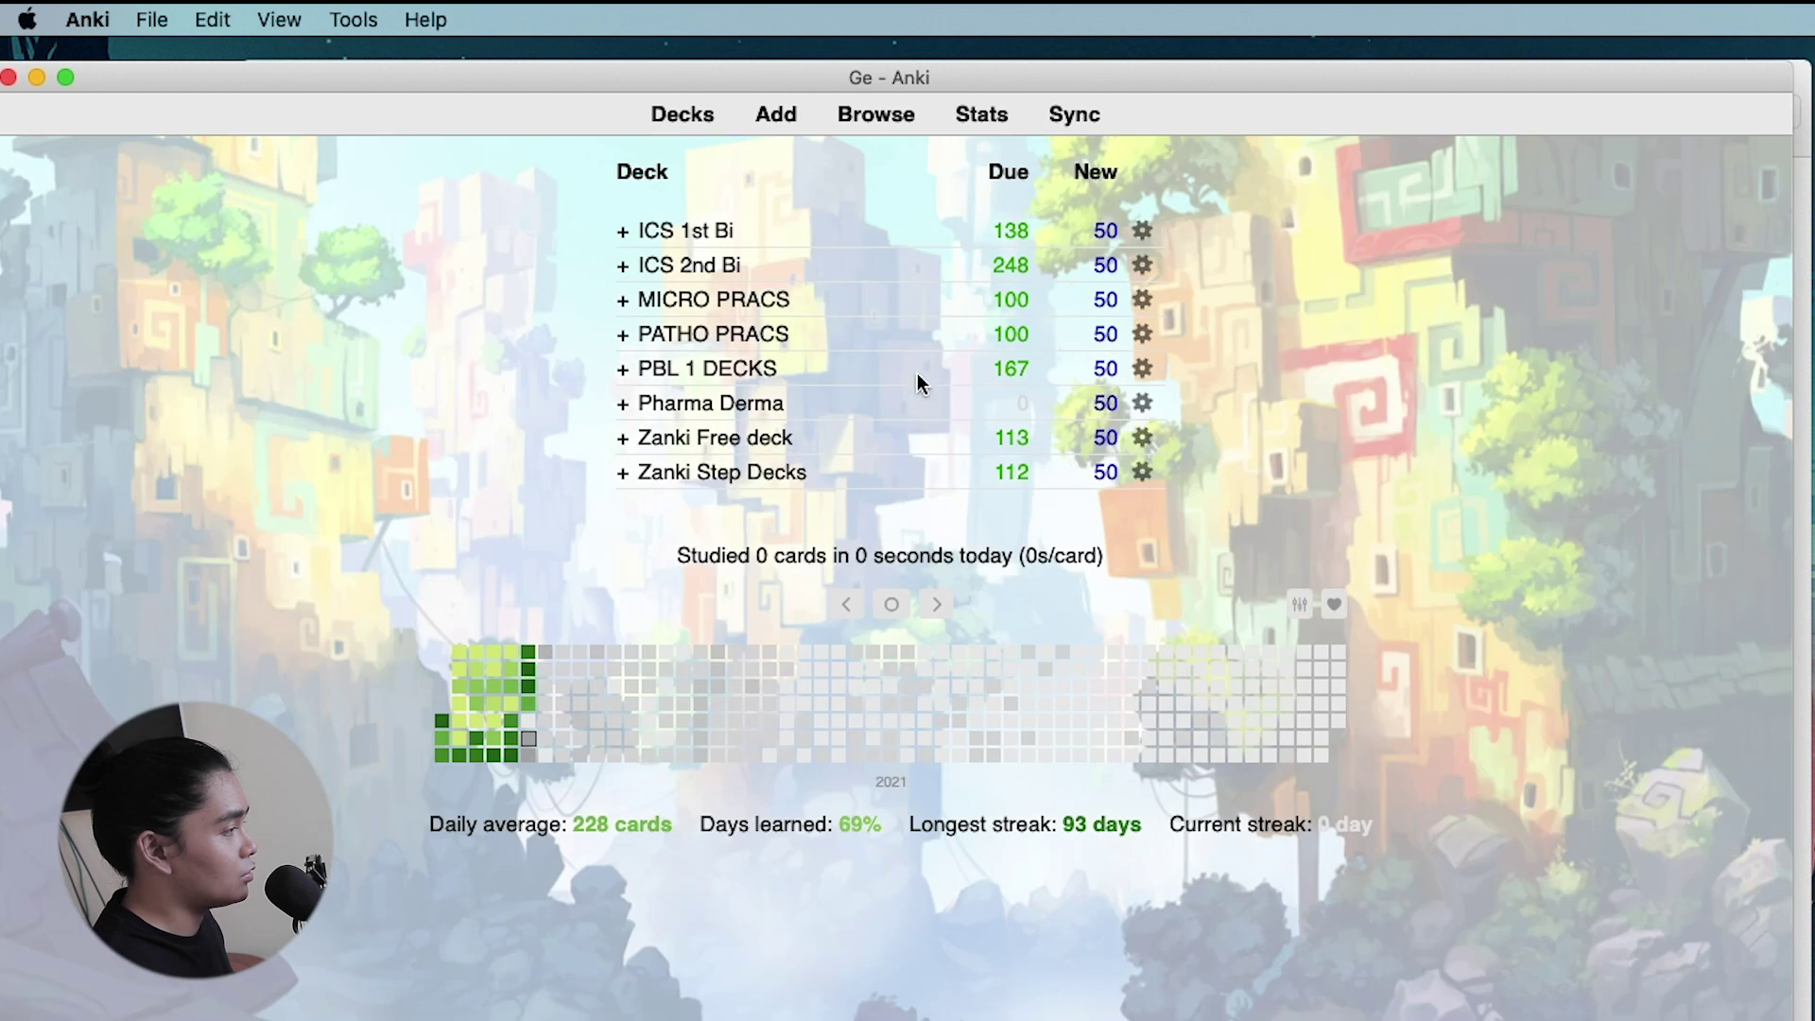
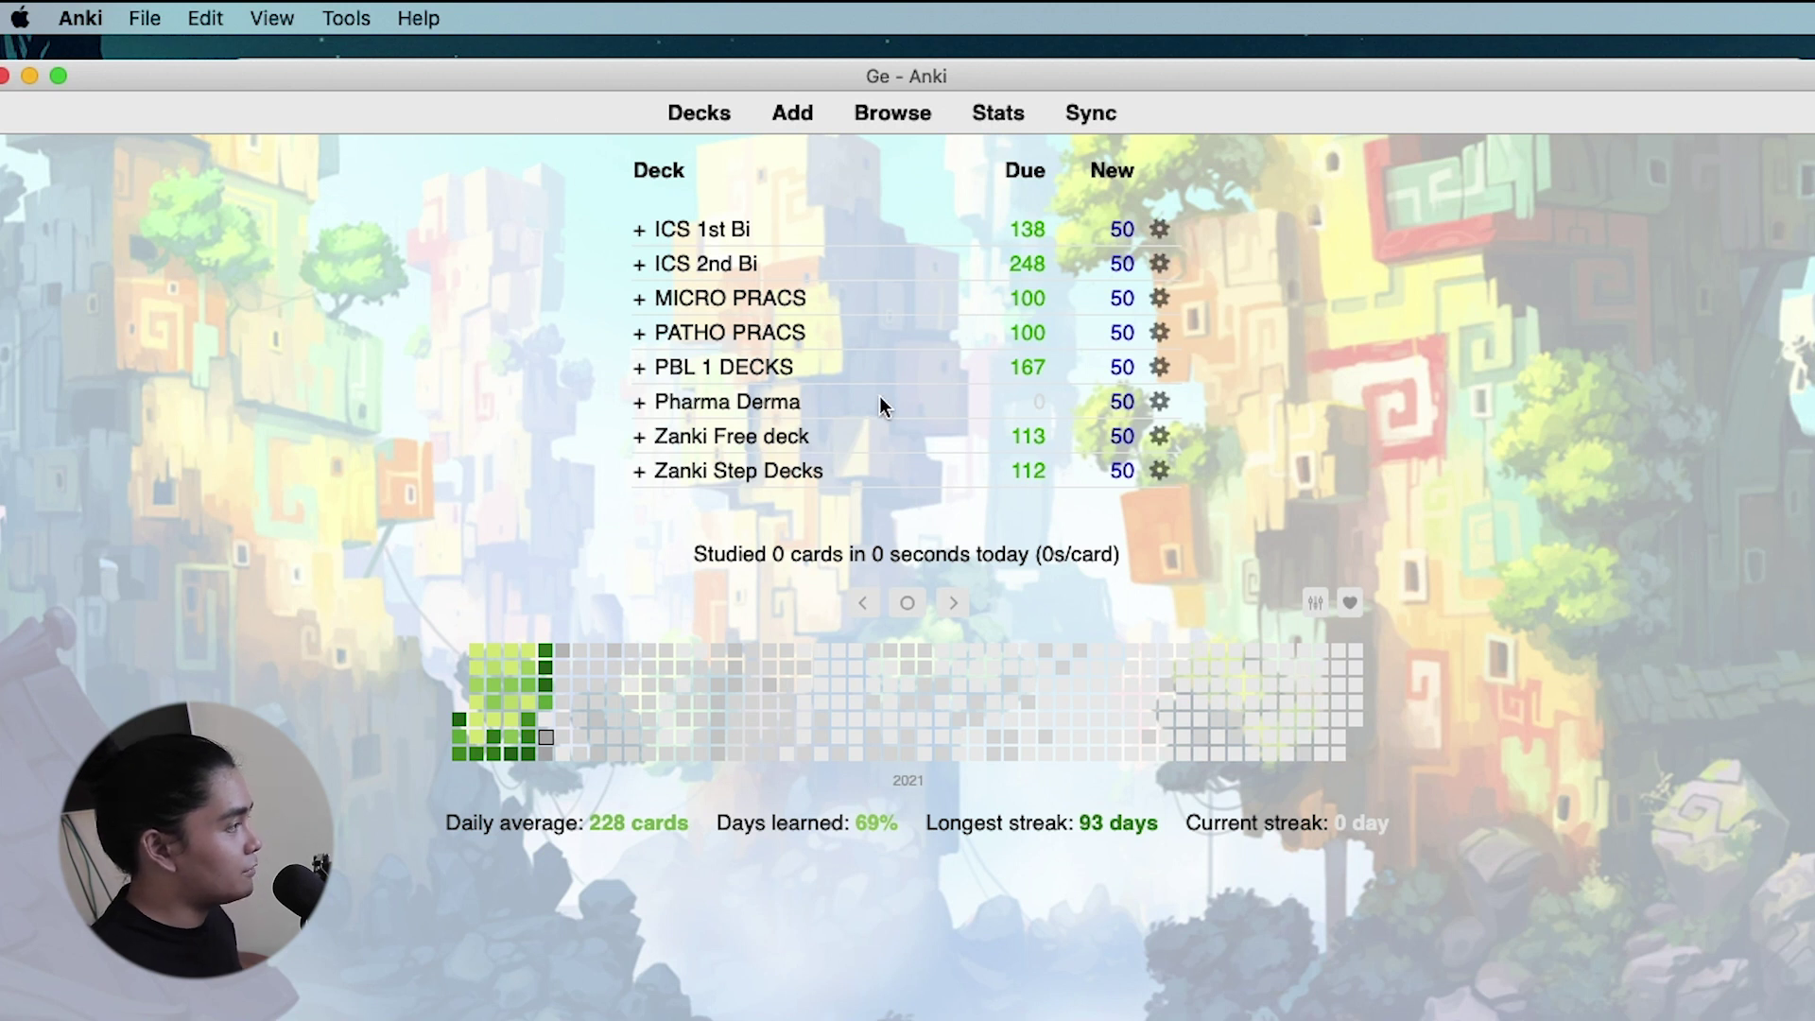
Step: Expand PBL 1 DECKS and open its ANATOMY subdeck
key("f")
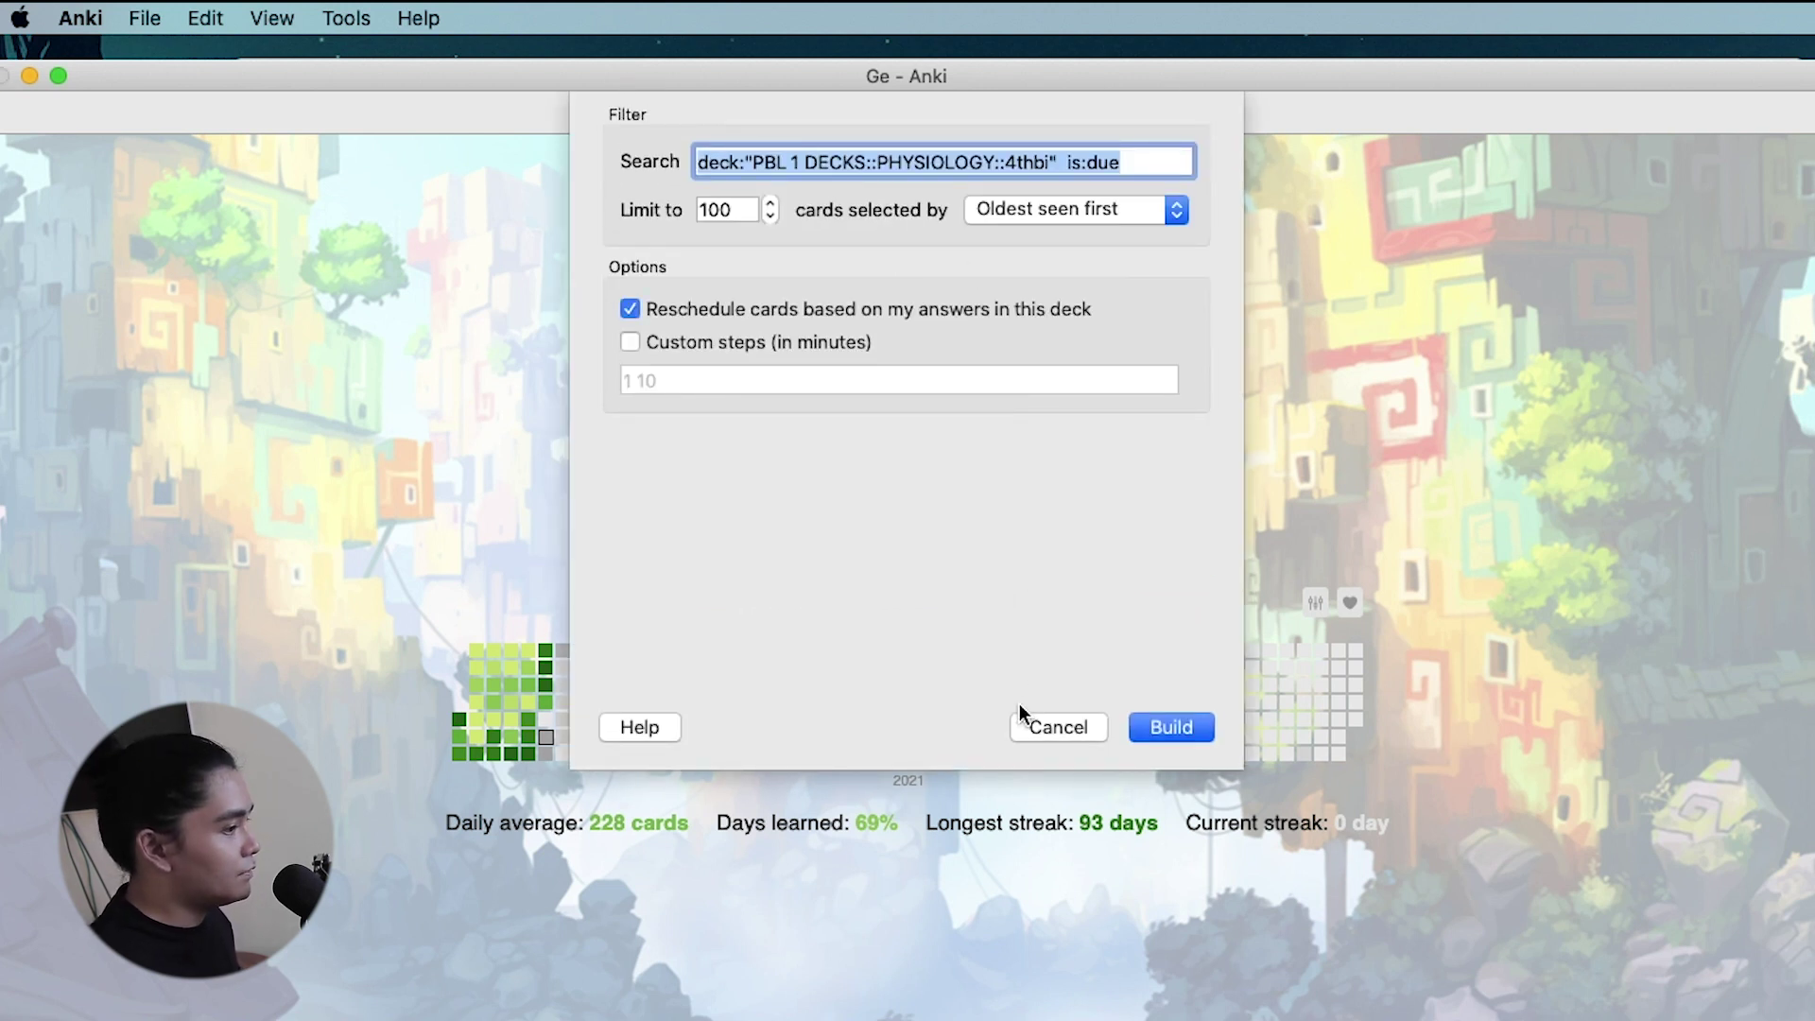
left_click(1056, 727)
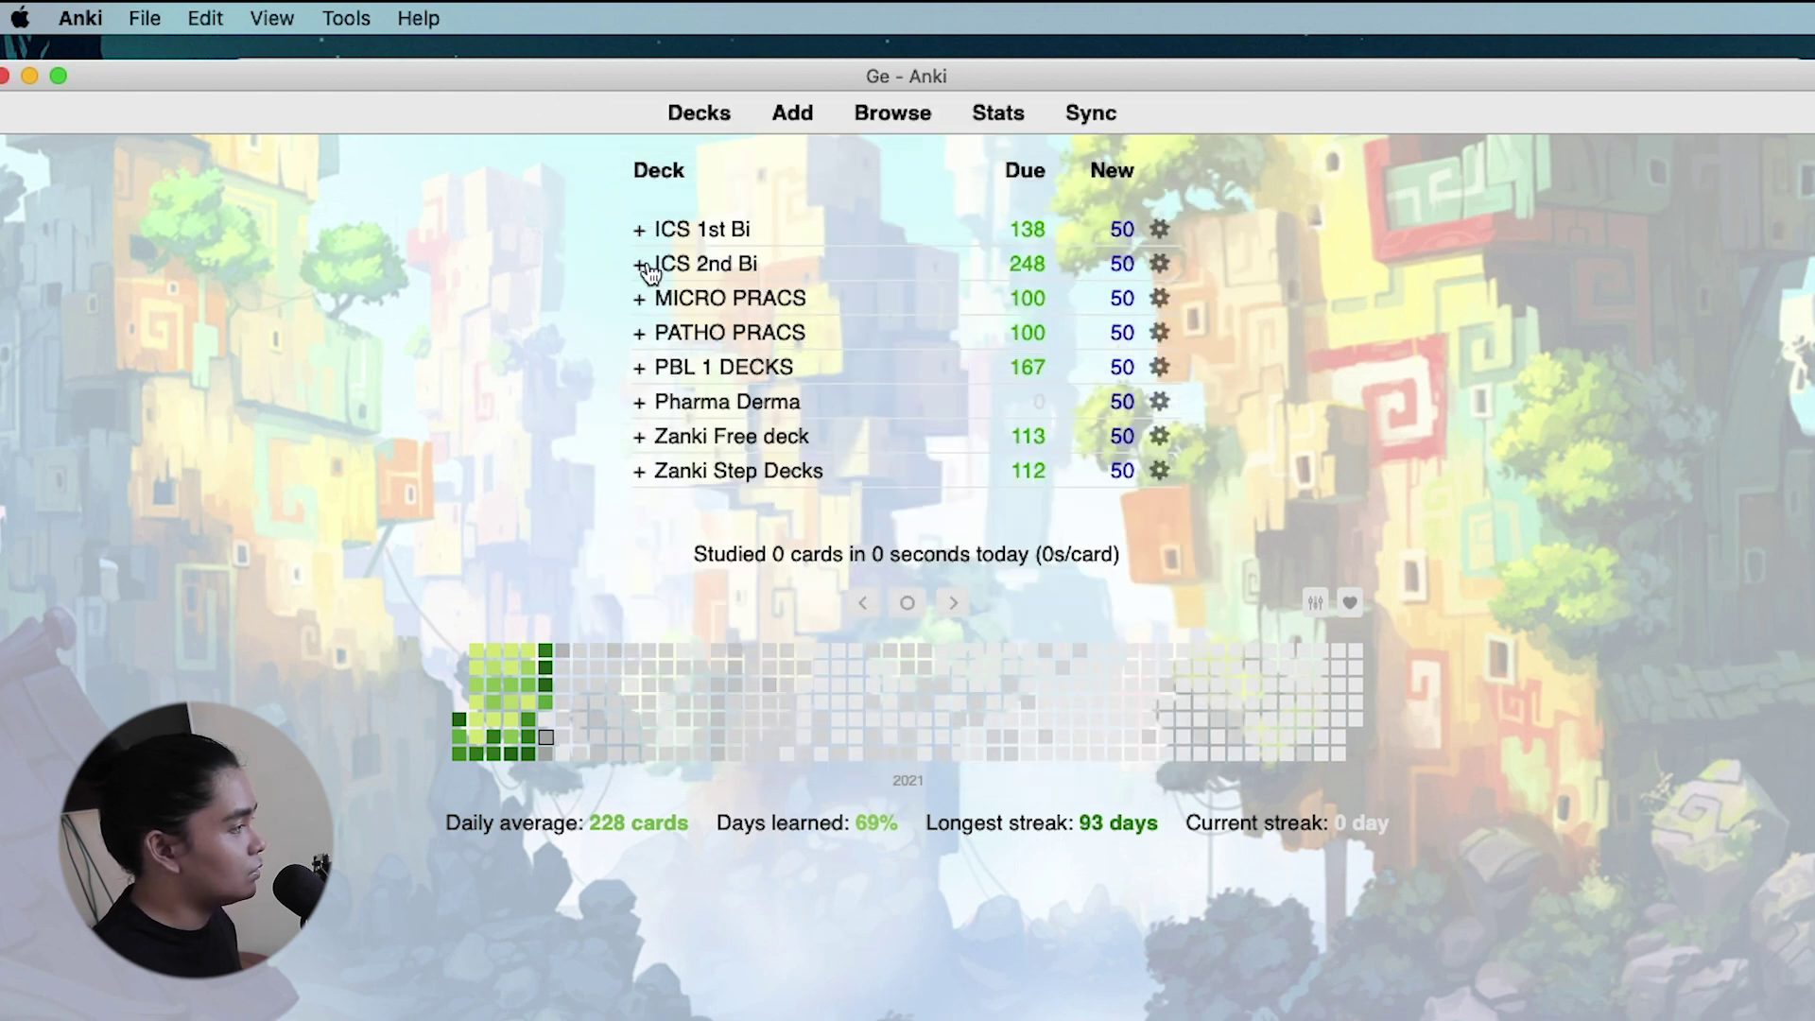
left_click(639, 367)
left_click(700, 404)
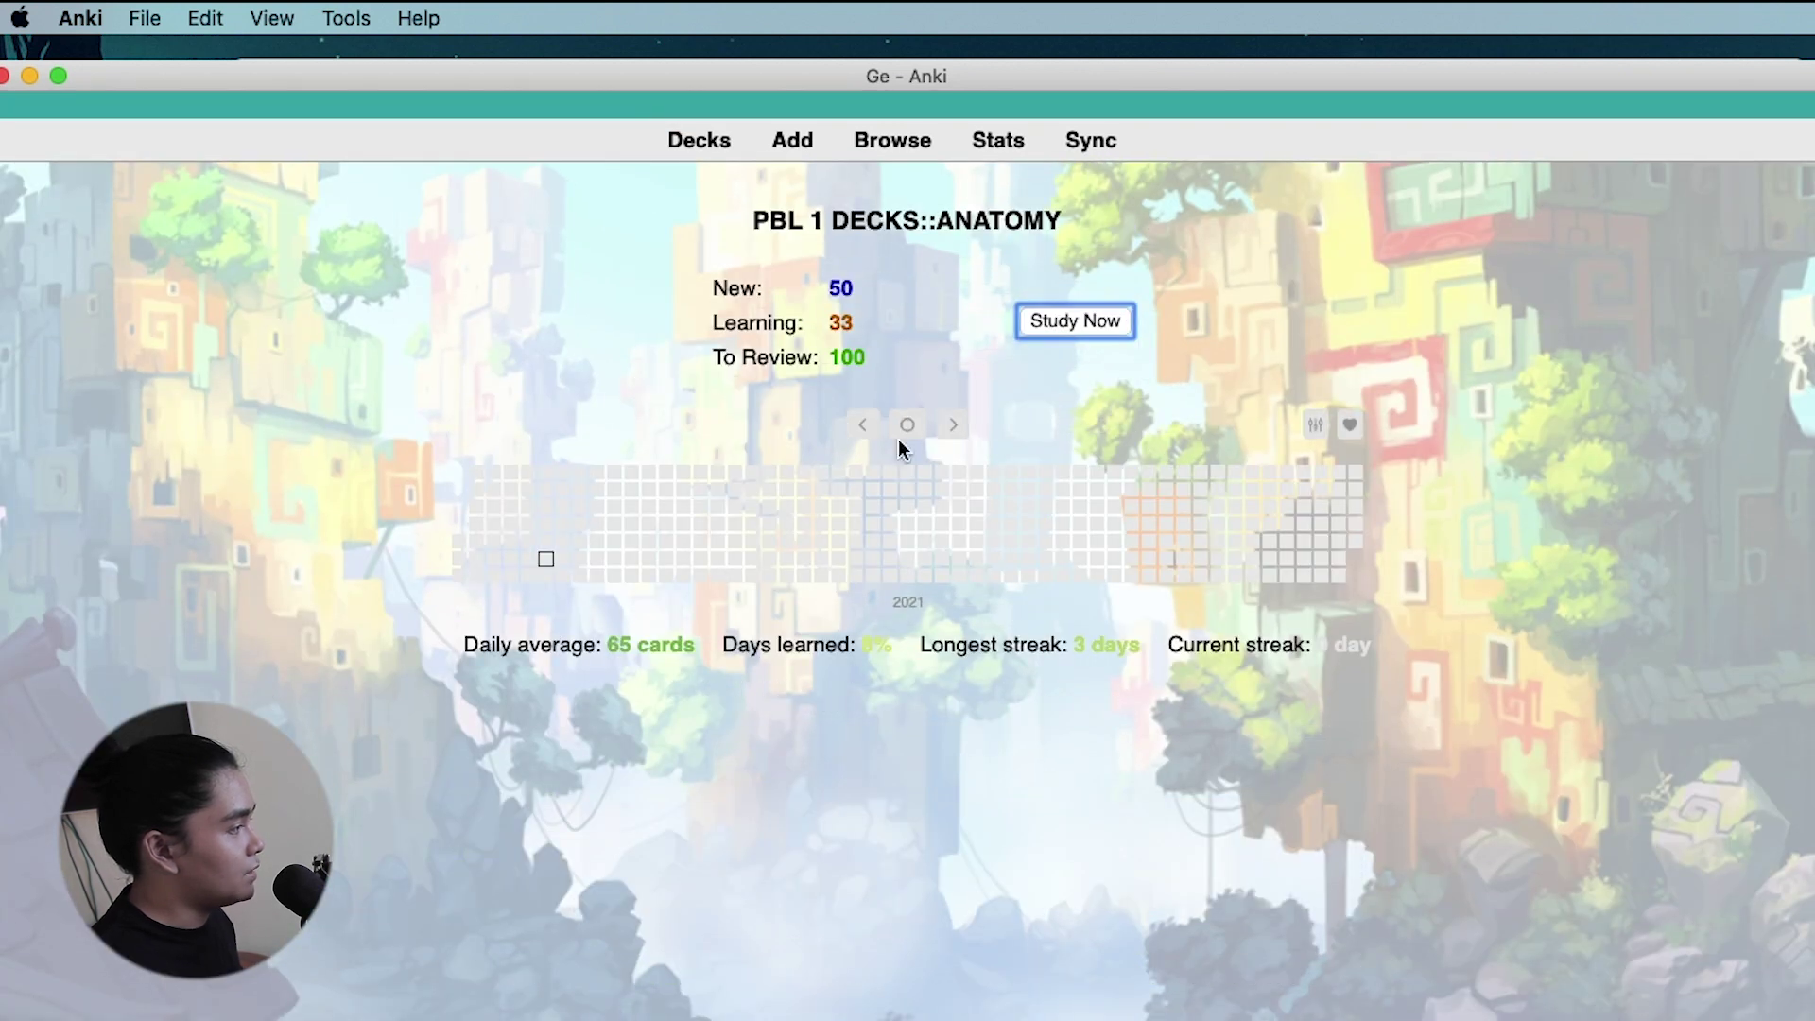
key("f")
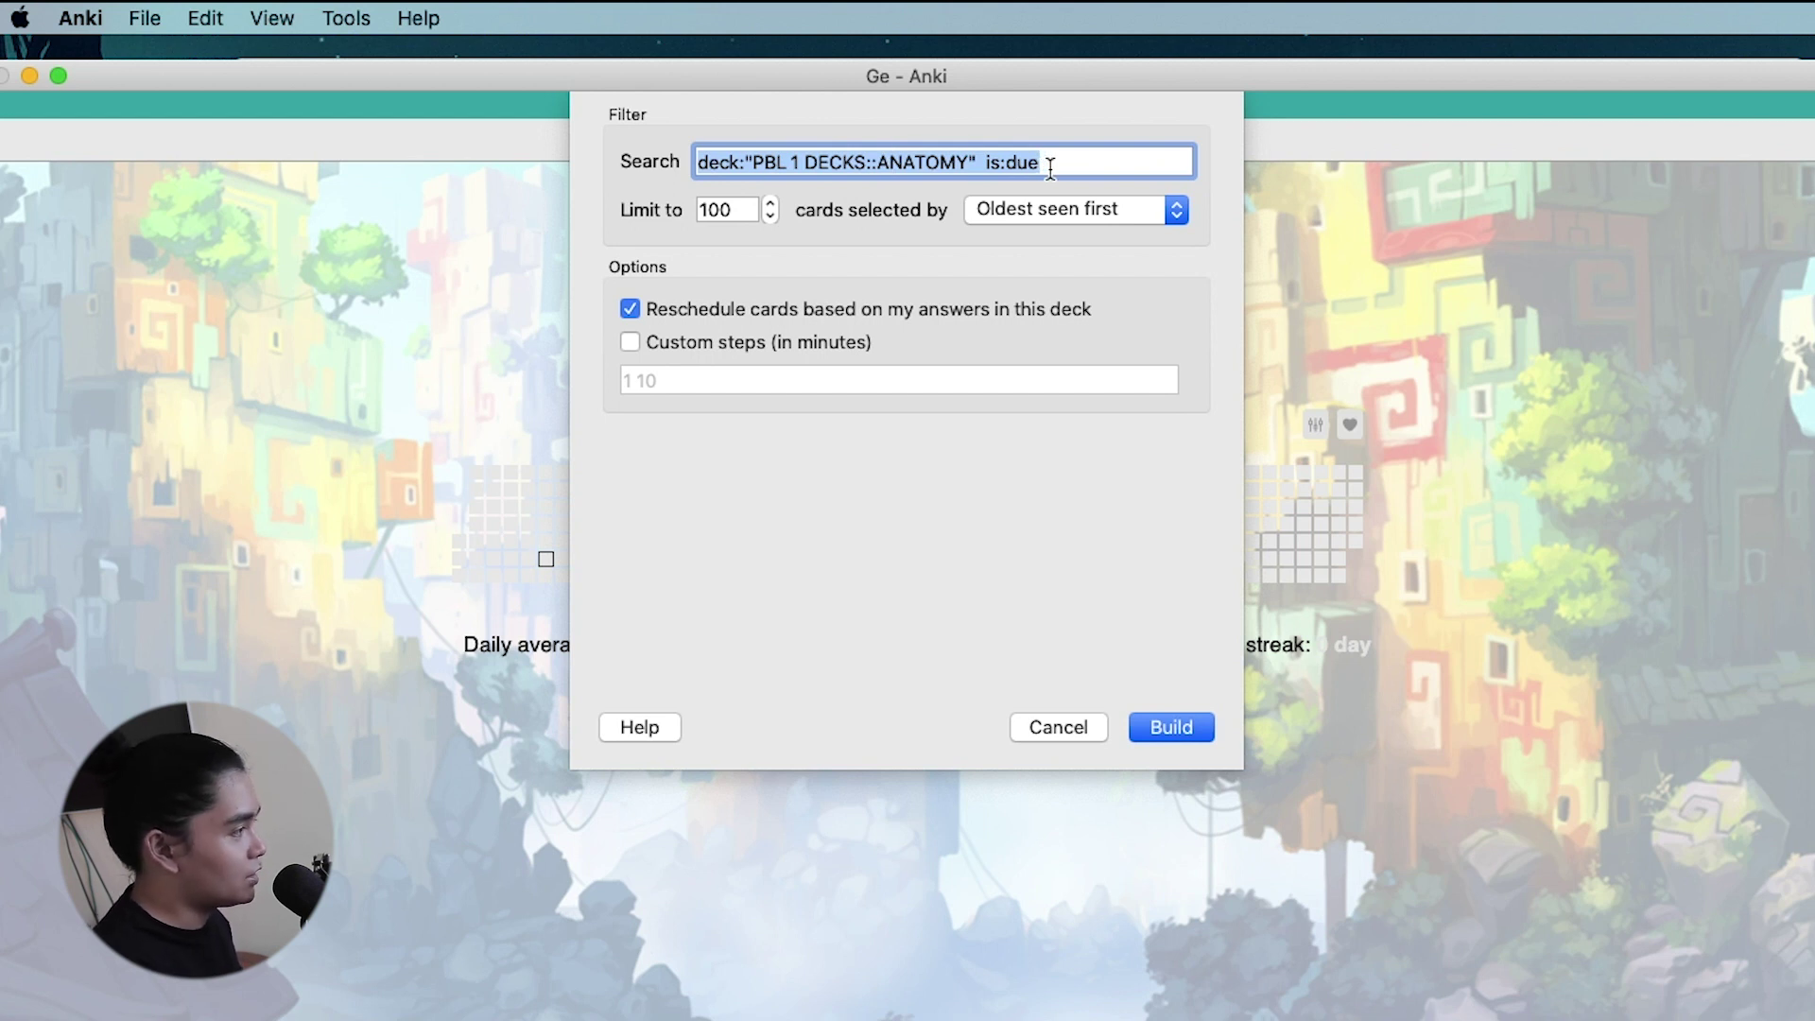
type("tag:en")
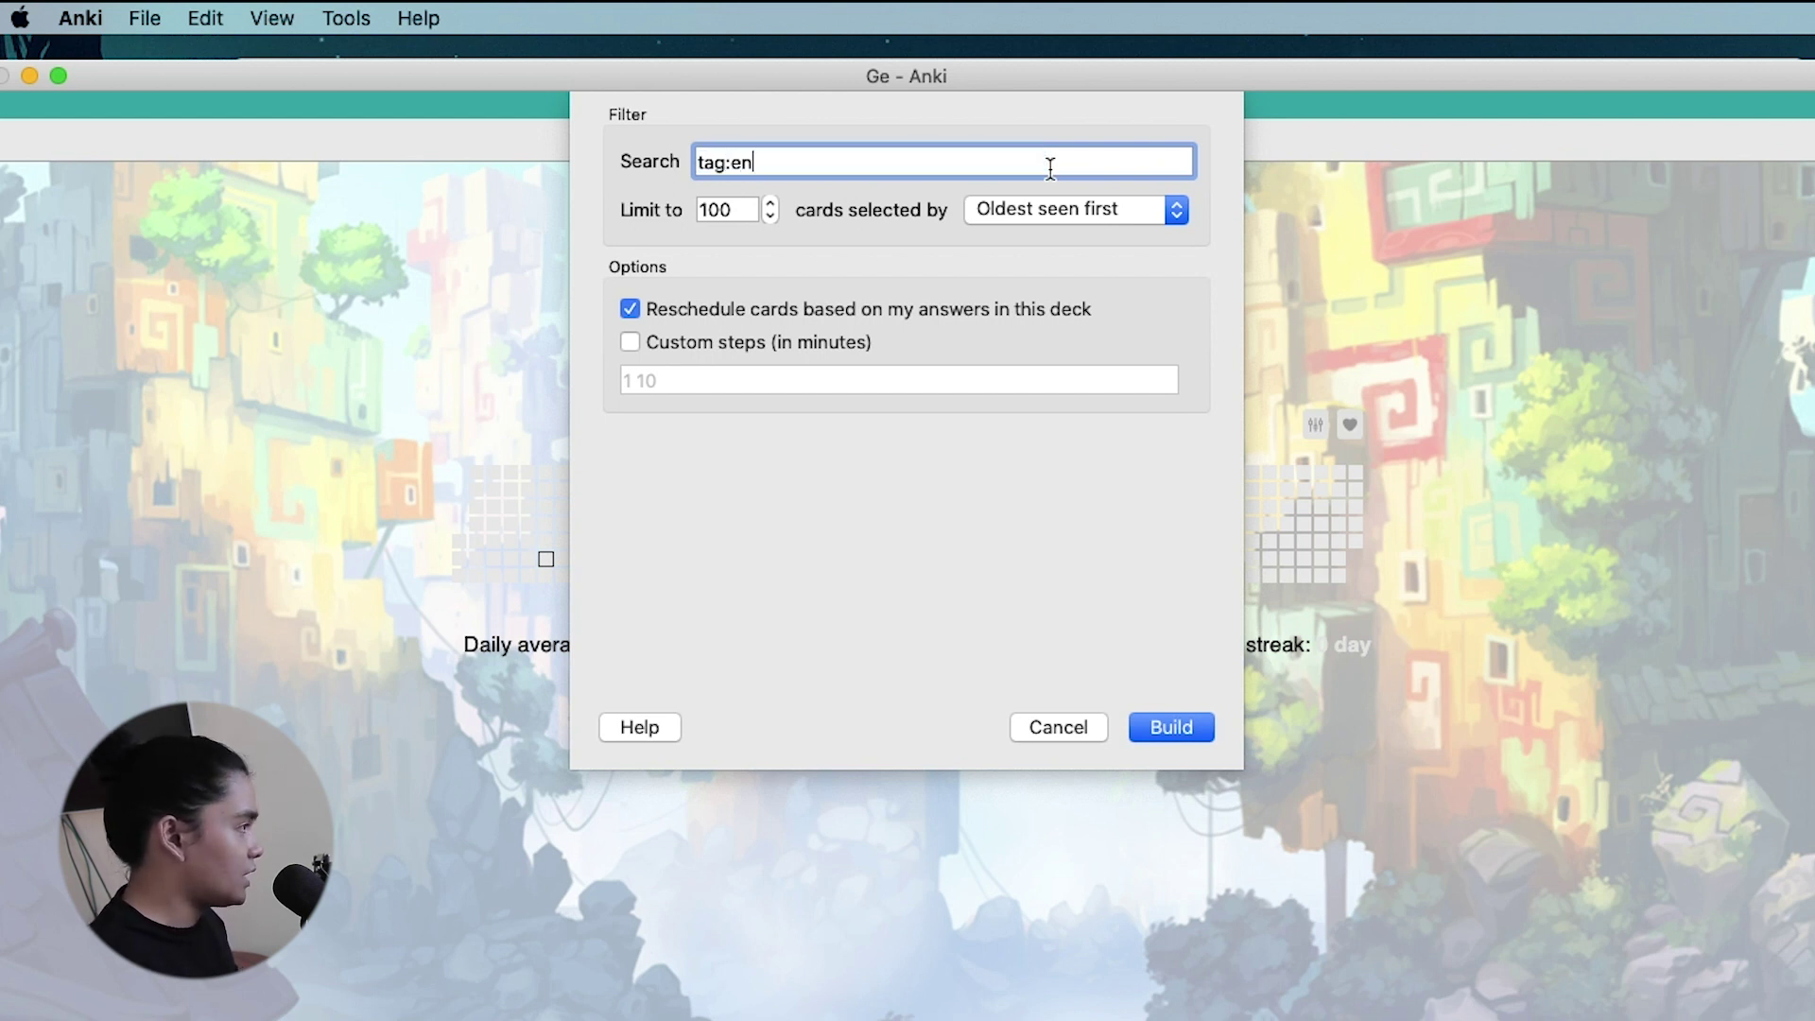
type("dorepro")
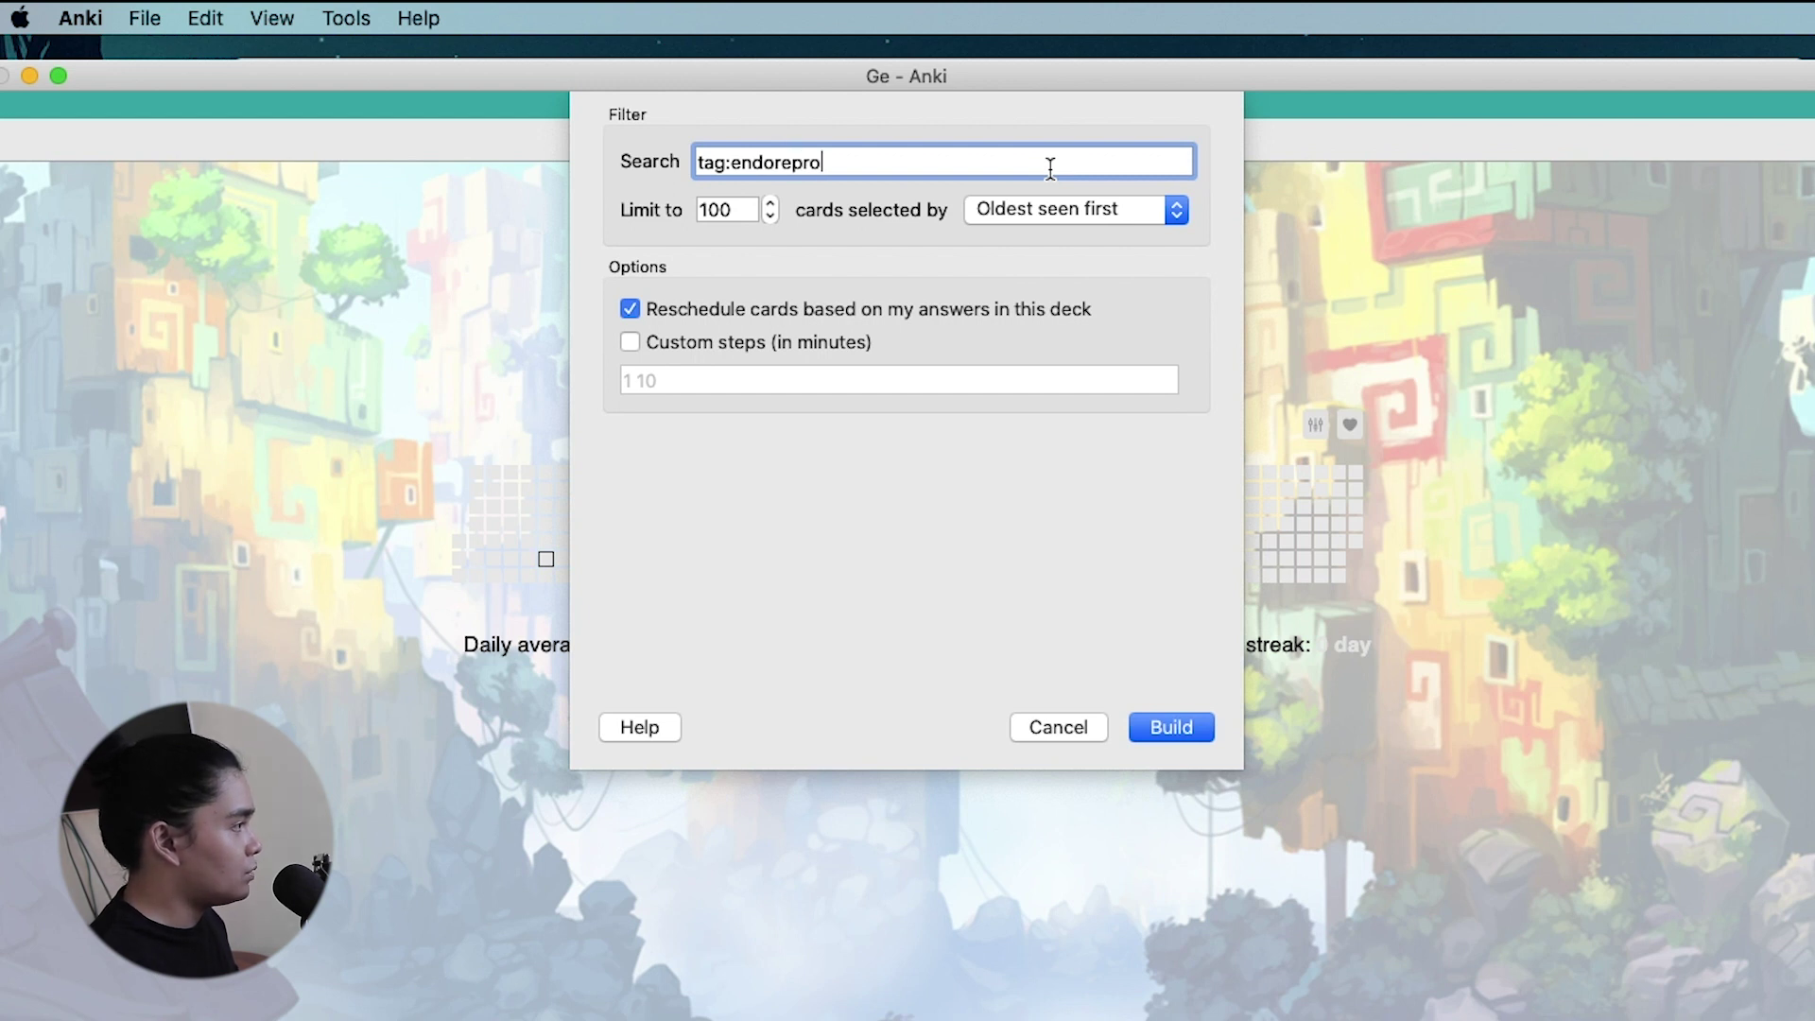
type(" and tag:neurop")
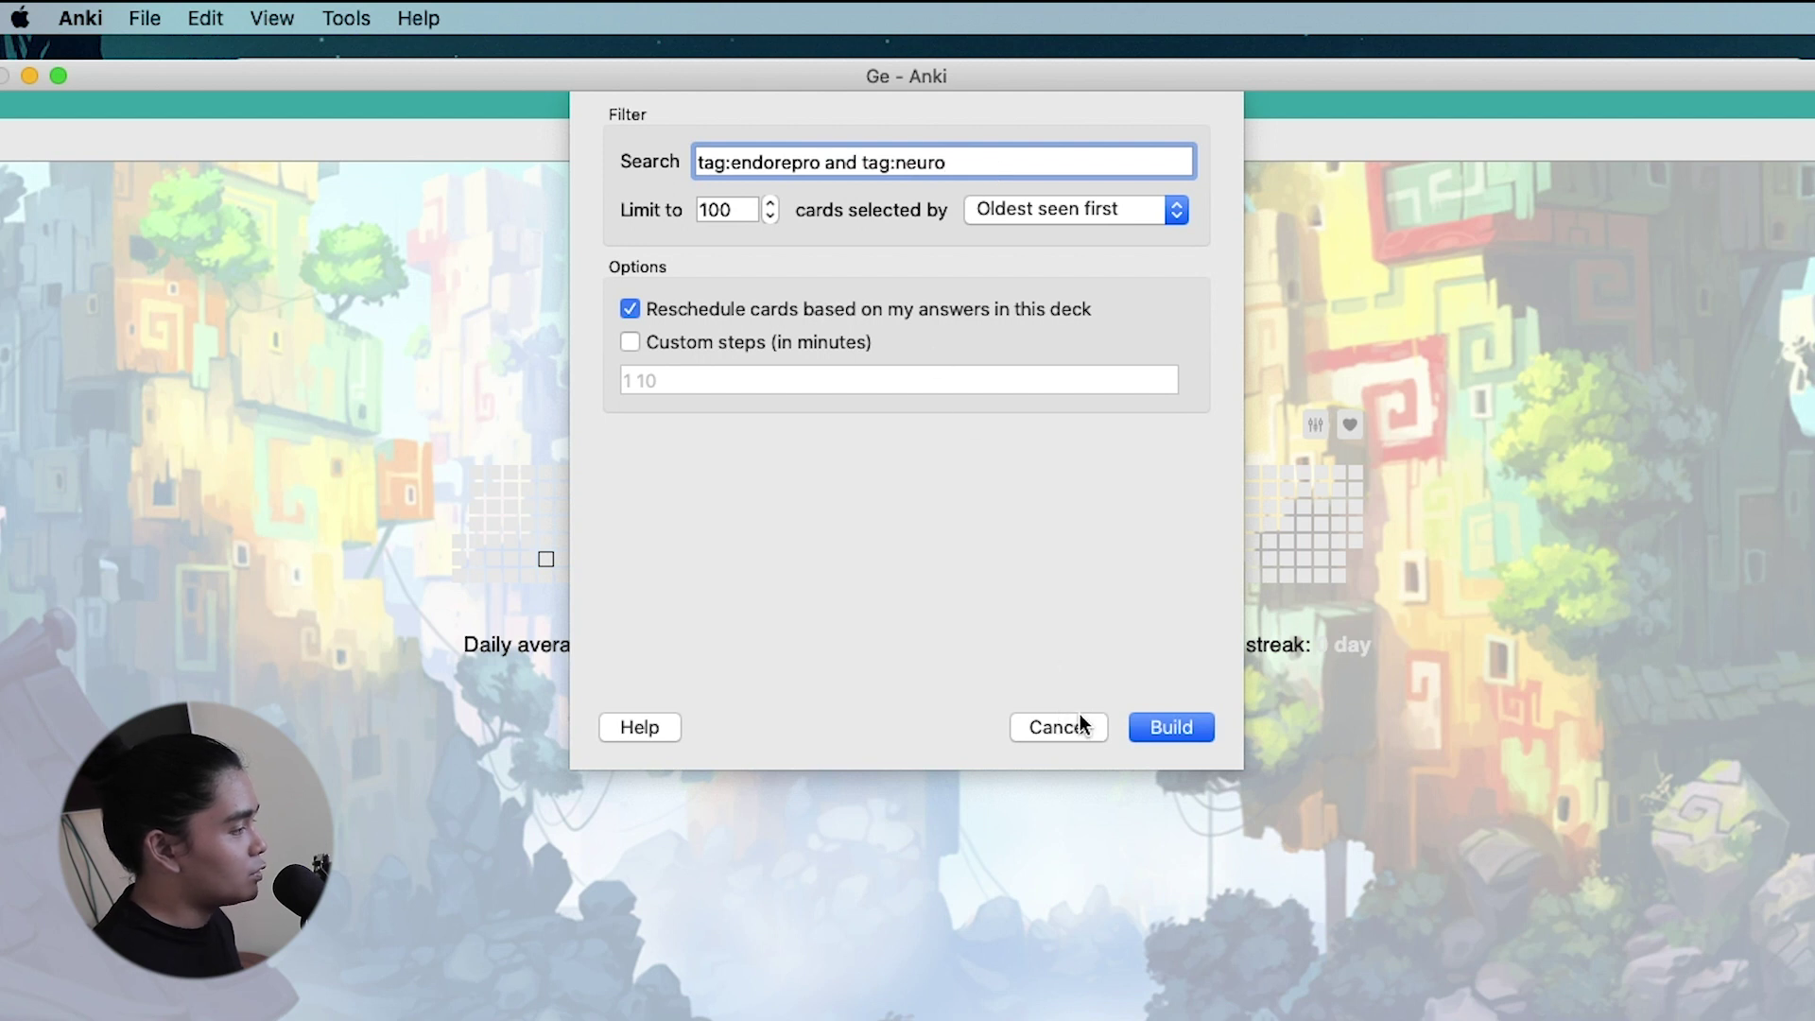
left_click(1047, 735)
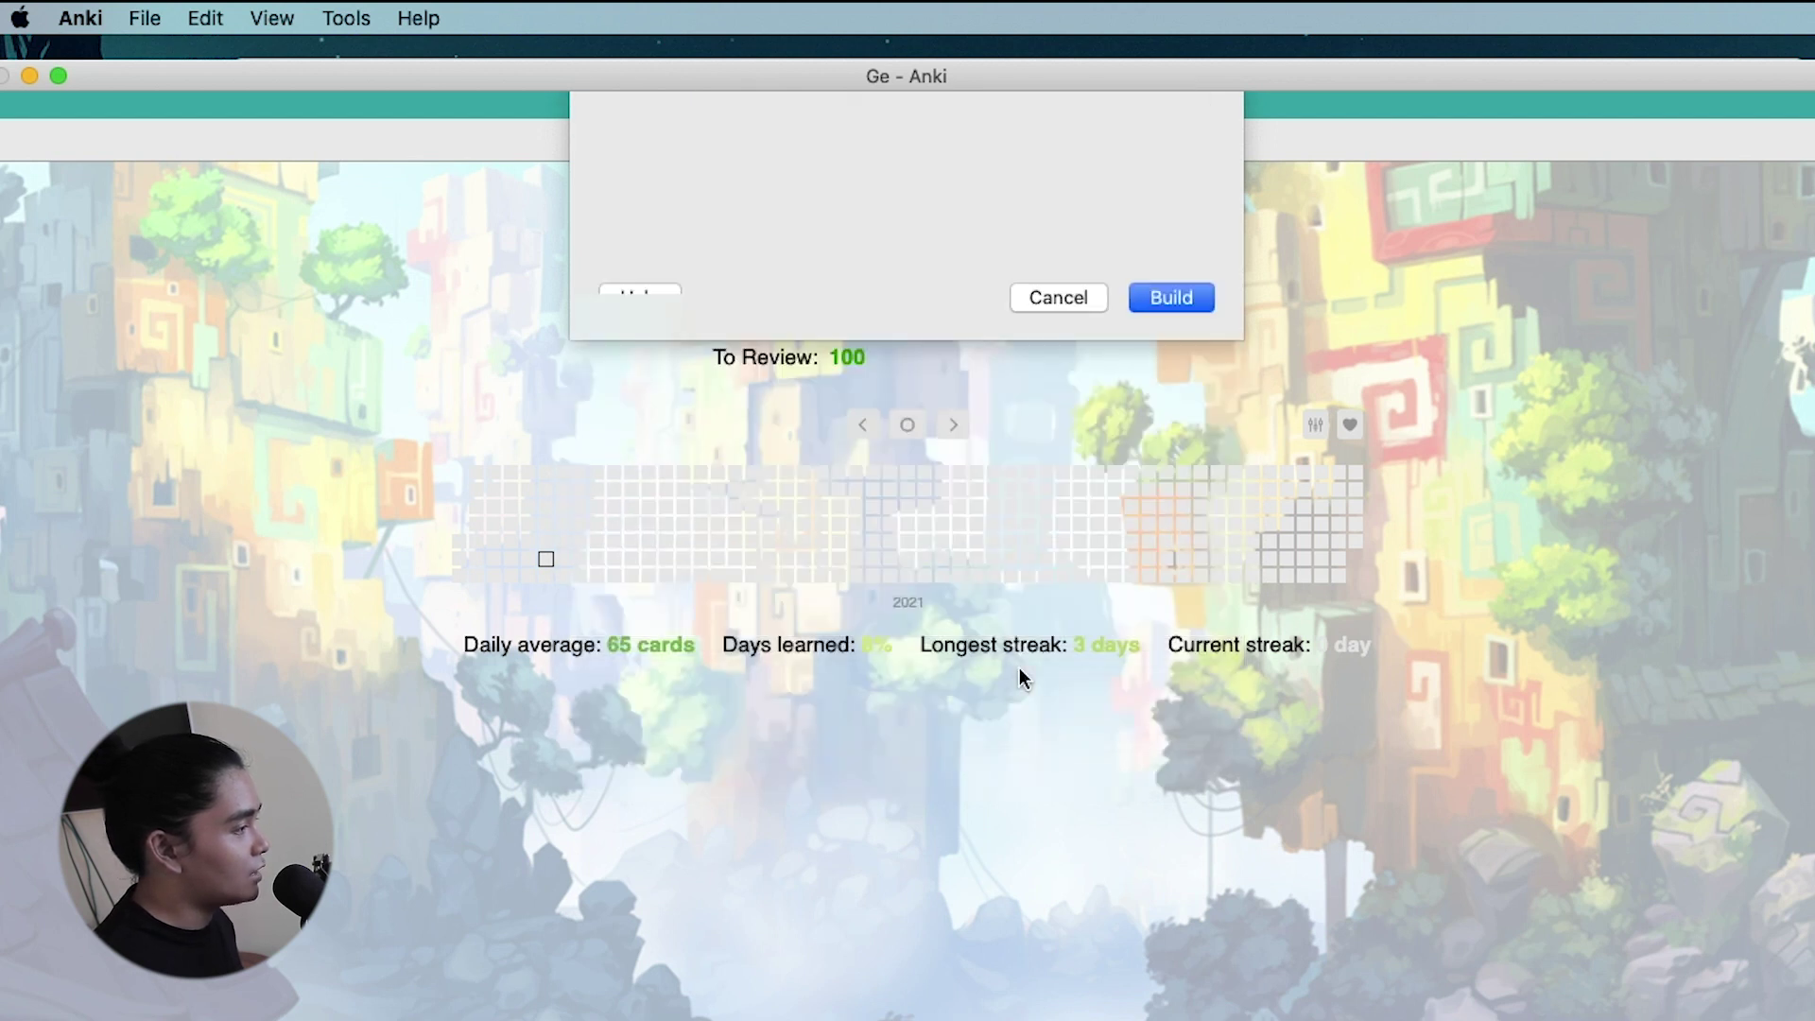
key("f")
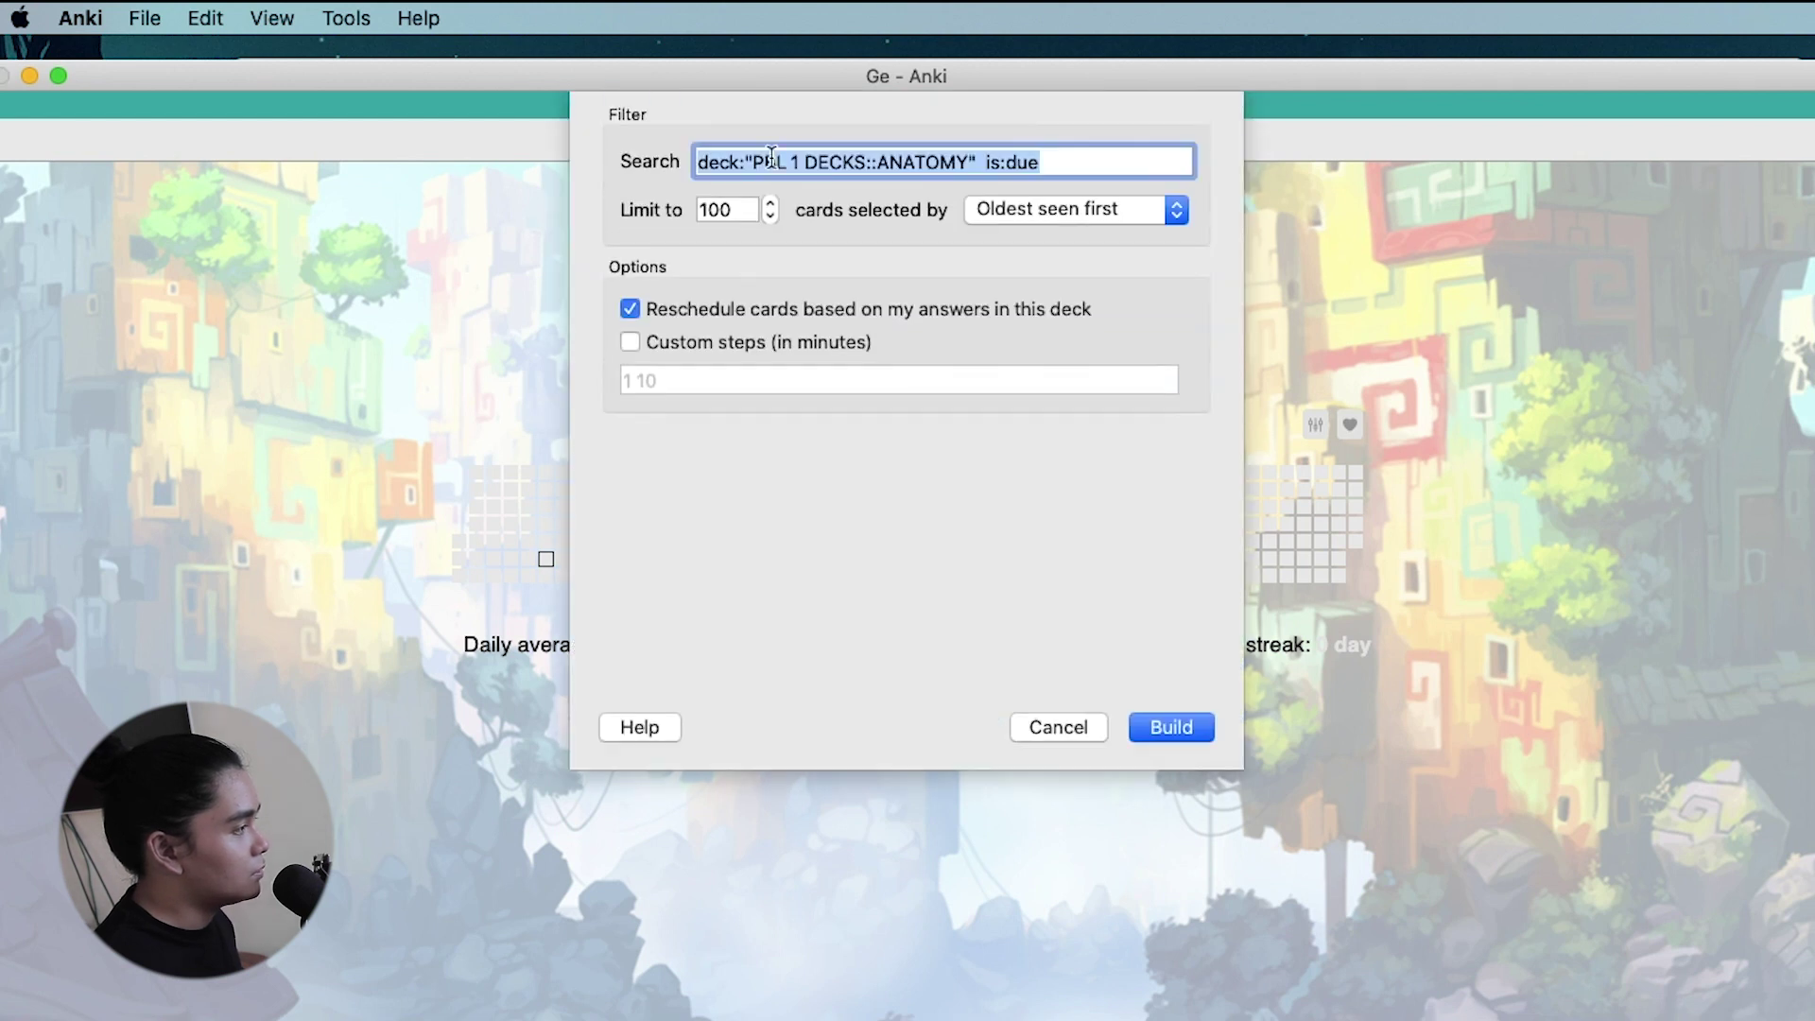
left_click(1046, 726)
Step: Set up a filtered deck with the search deck:"PBL 1 DECKS::ANATOMY", without the is:due condition, and a limit of 99999 cards
key("f")
left_click(761, 163)
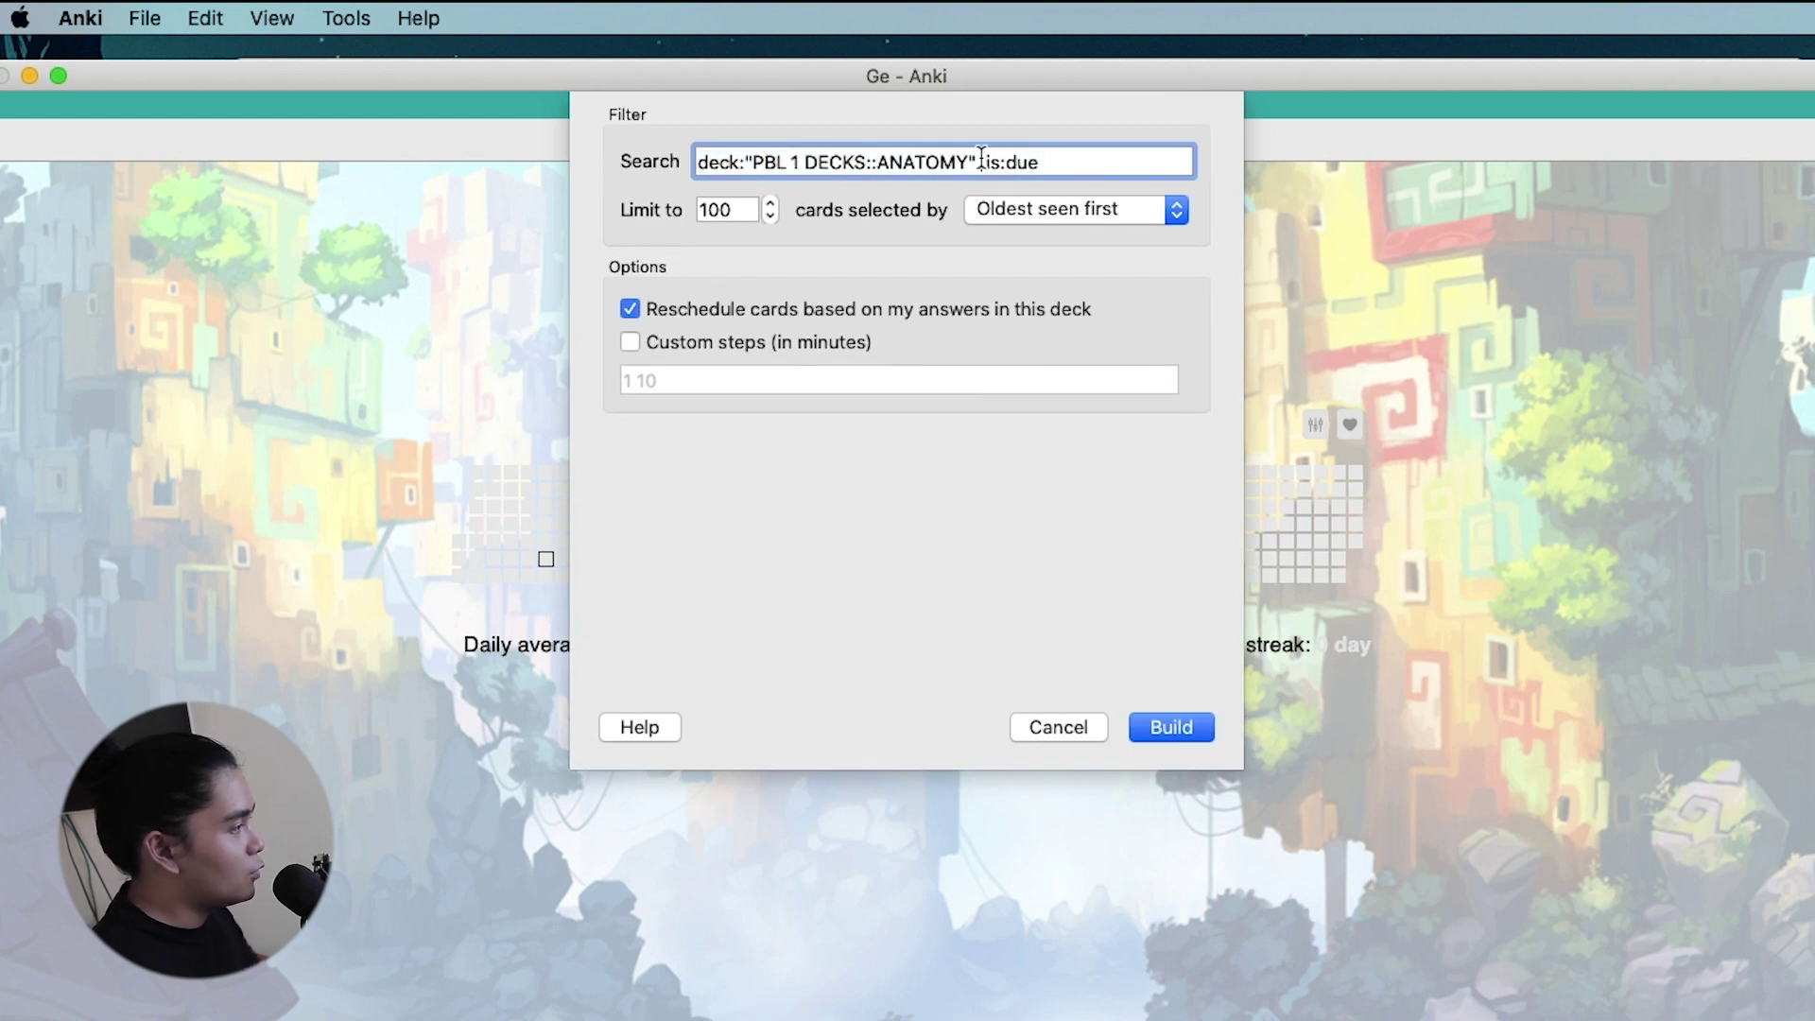
left_click_drag(981, 159, 1079, 165)
key("BackSpace")
key("Tab")
type("99999")
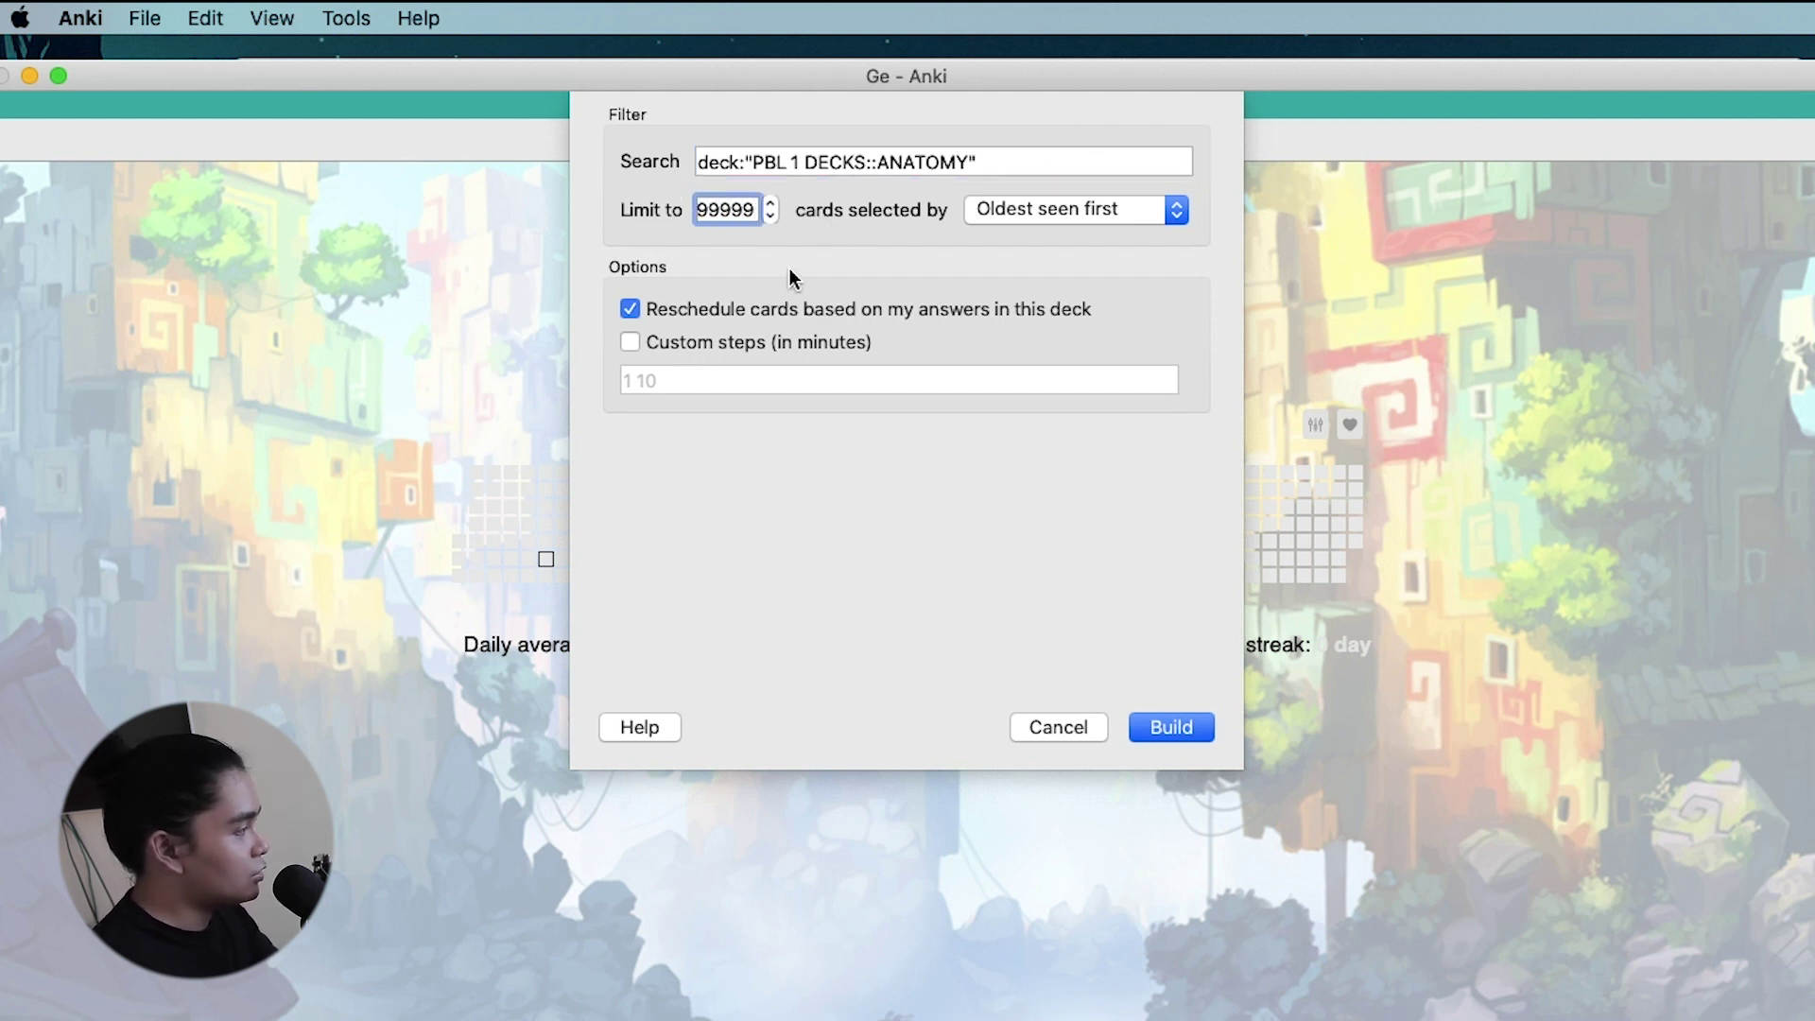
Step: Review the card order options, keep Oldest seen first, and build the filtered deck
left_click(1069, 207)
left_click(1069, 208)
left_click(1089, 207)
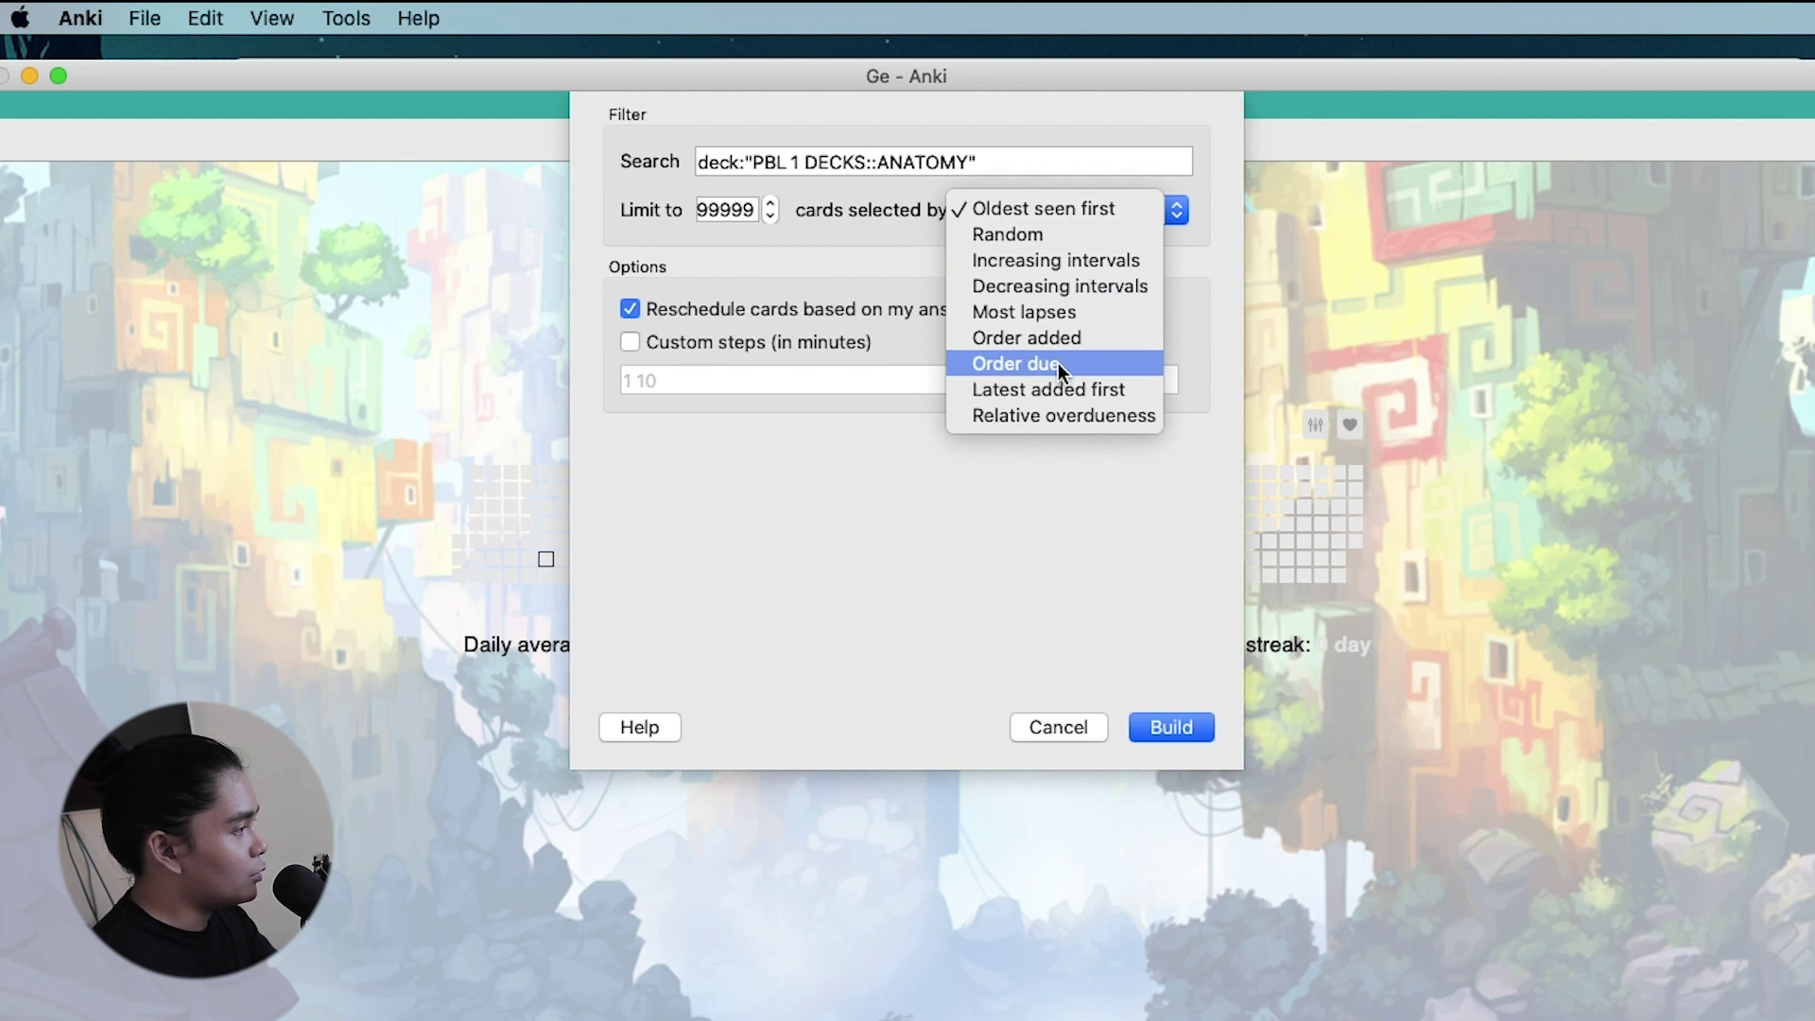
left_click(1069, 202)
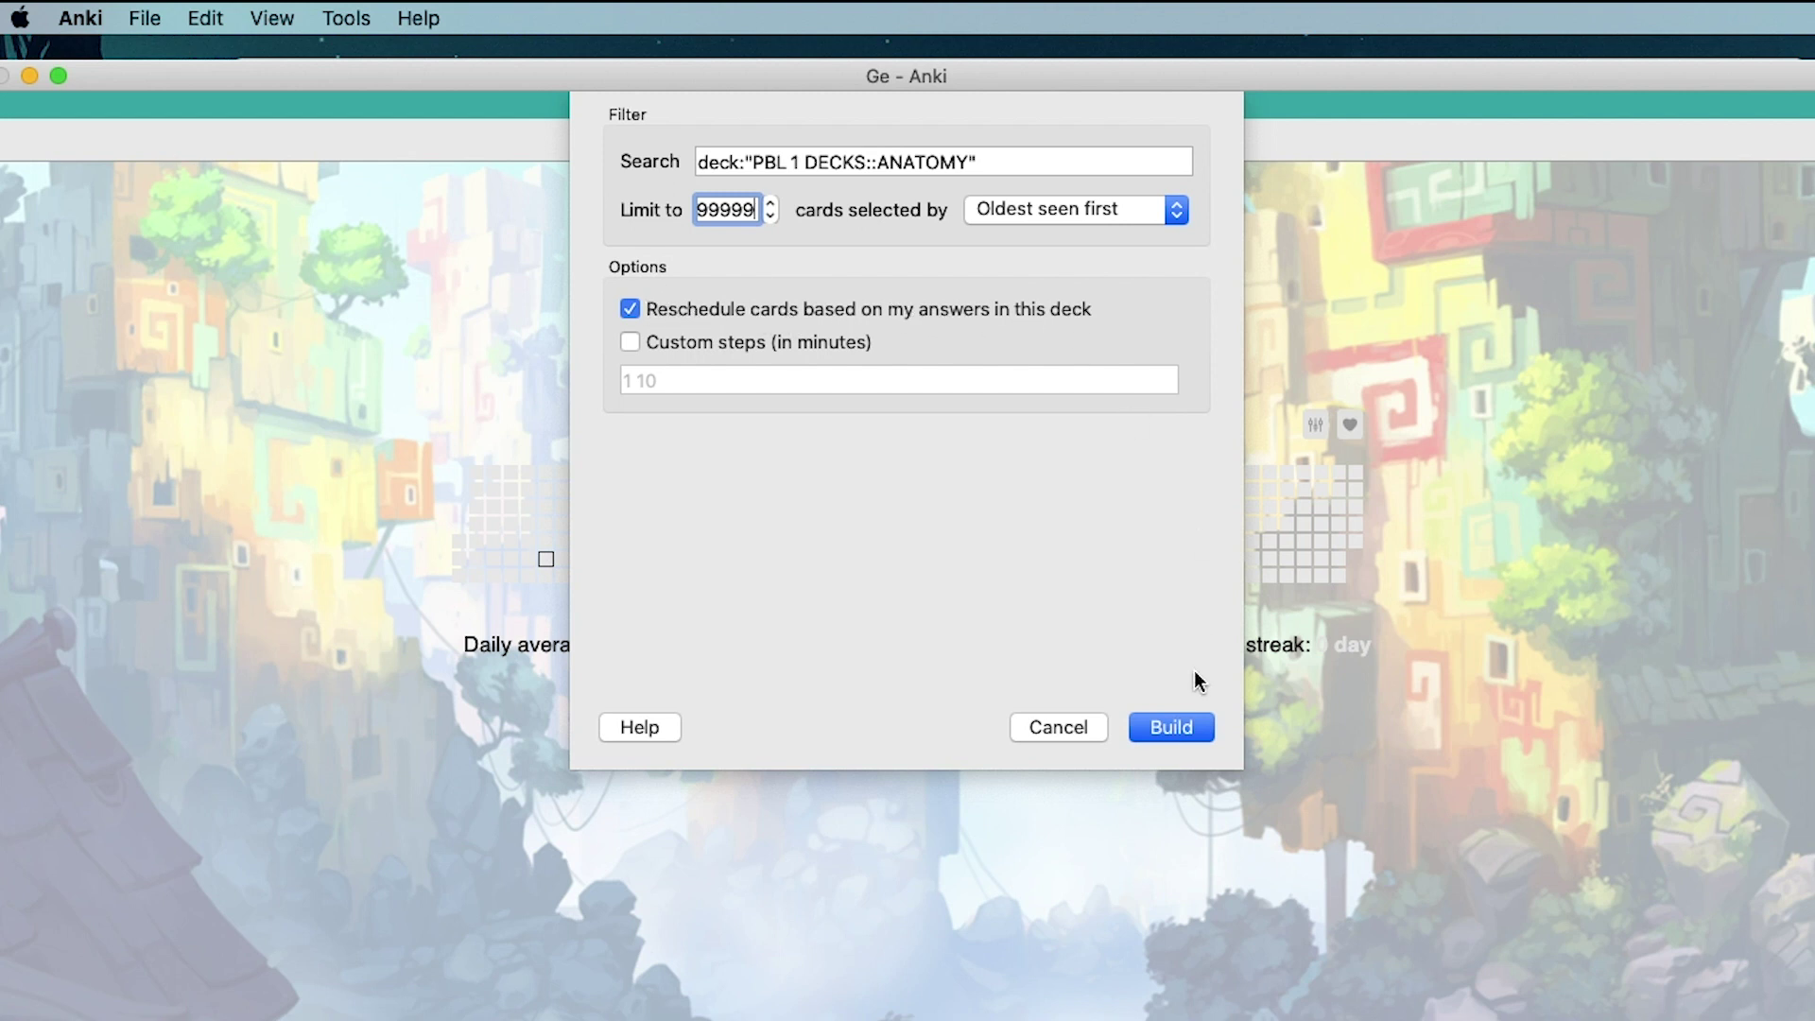
left_click(1187, 727)
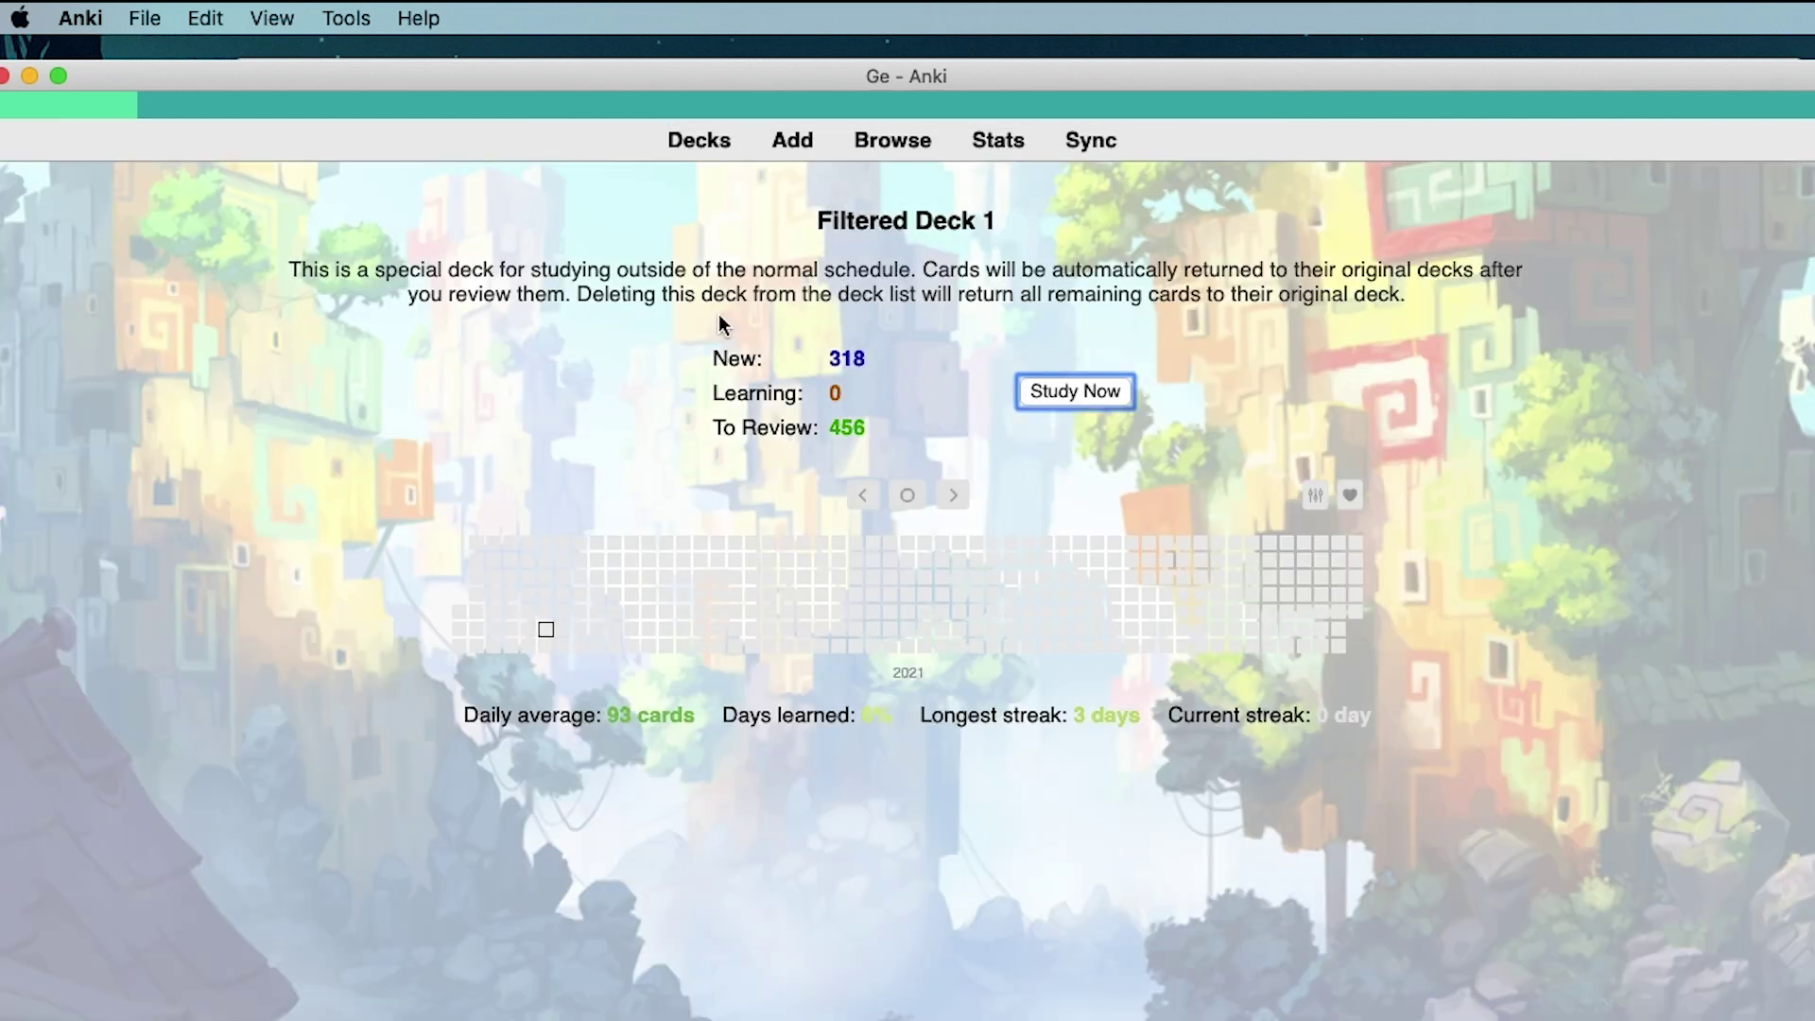
Step: Start studying Filtered Deck 1 from the deck list and bury the card on the right kidney's retroperitoneal relations
key("d")
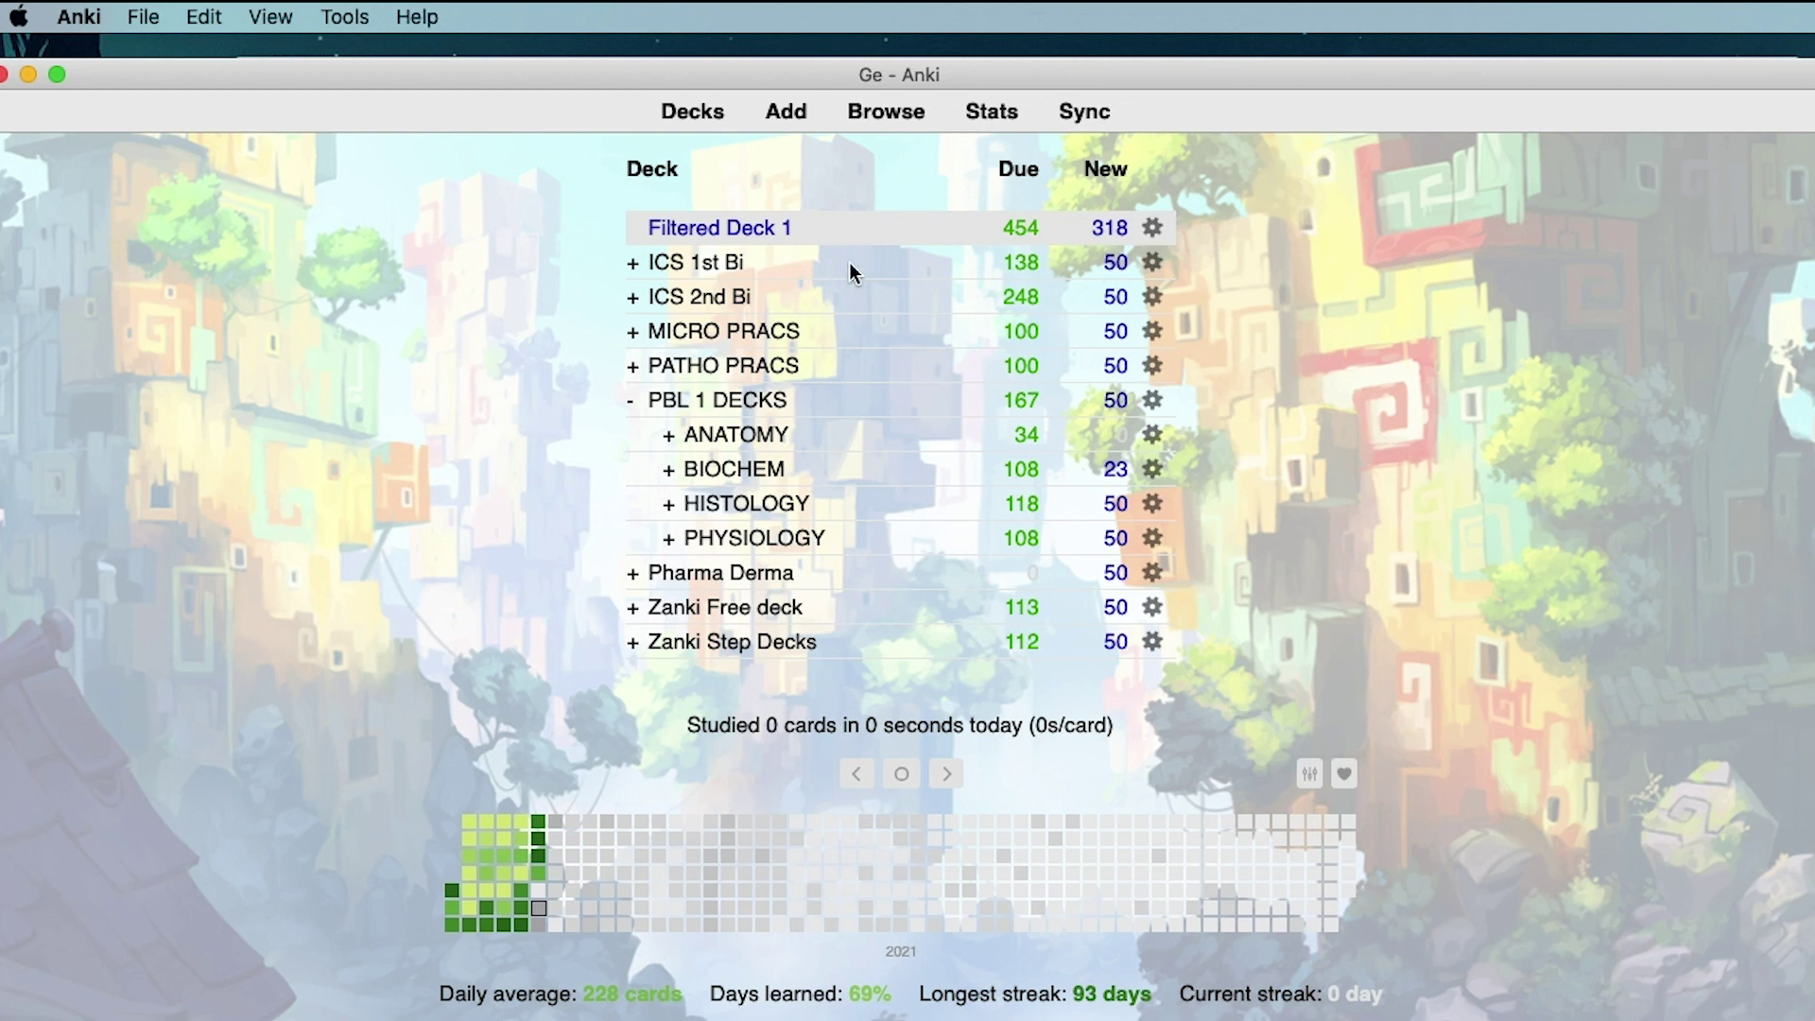
left_click(779, 236)
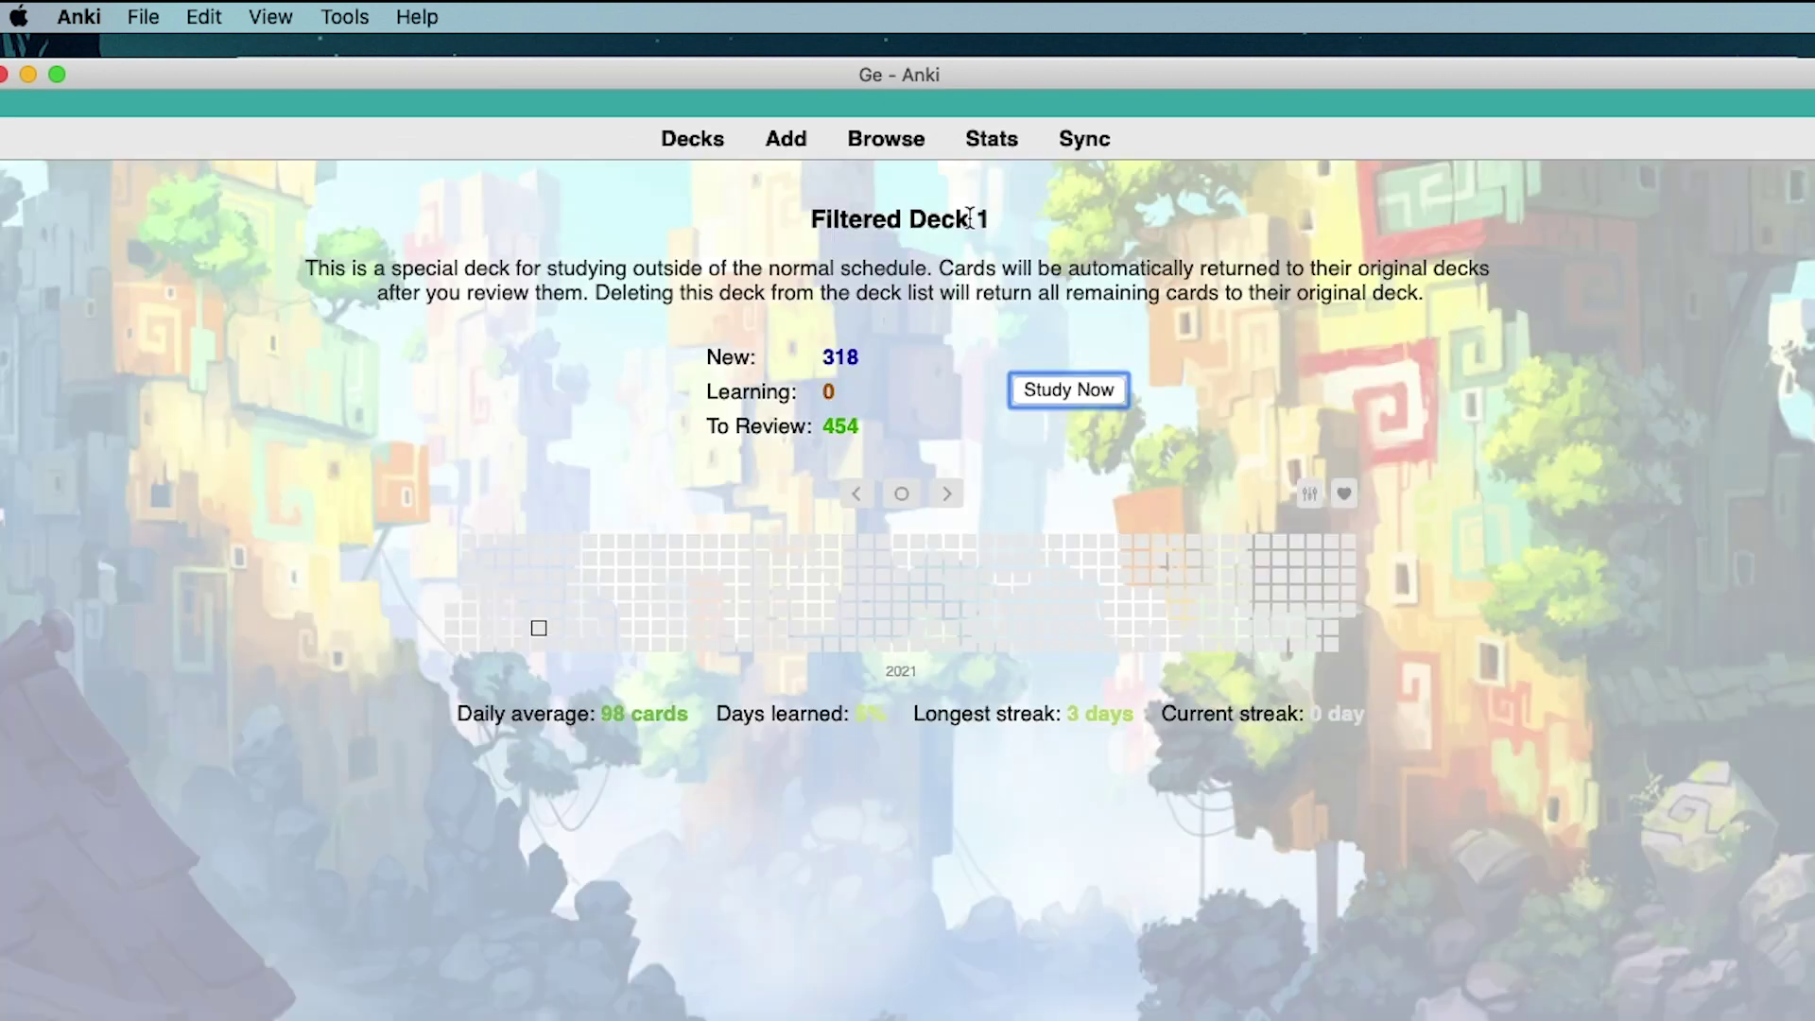
left_click(1067, 395)
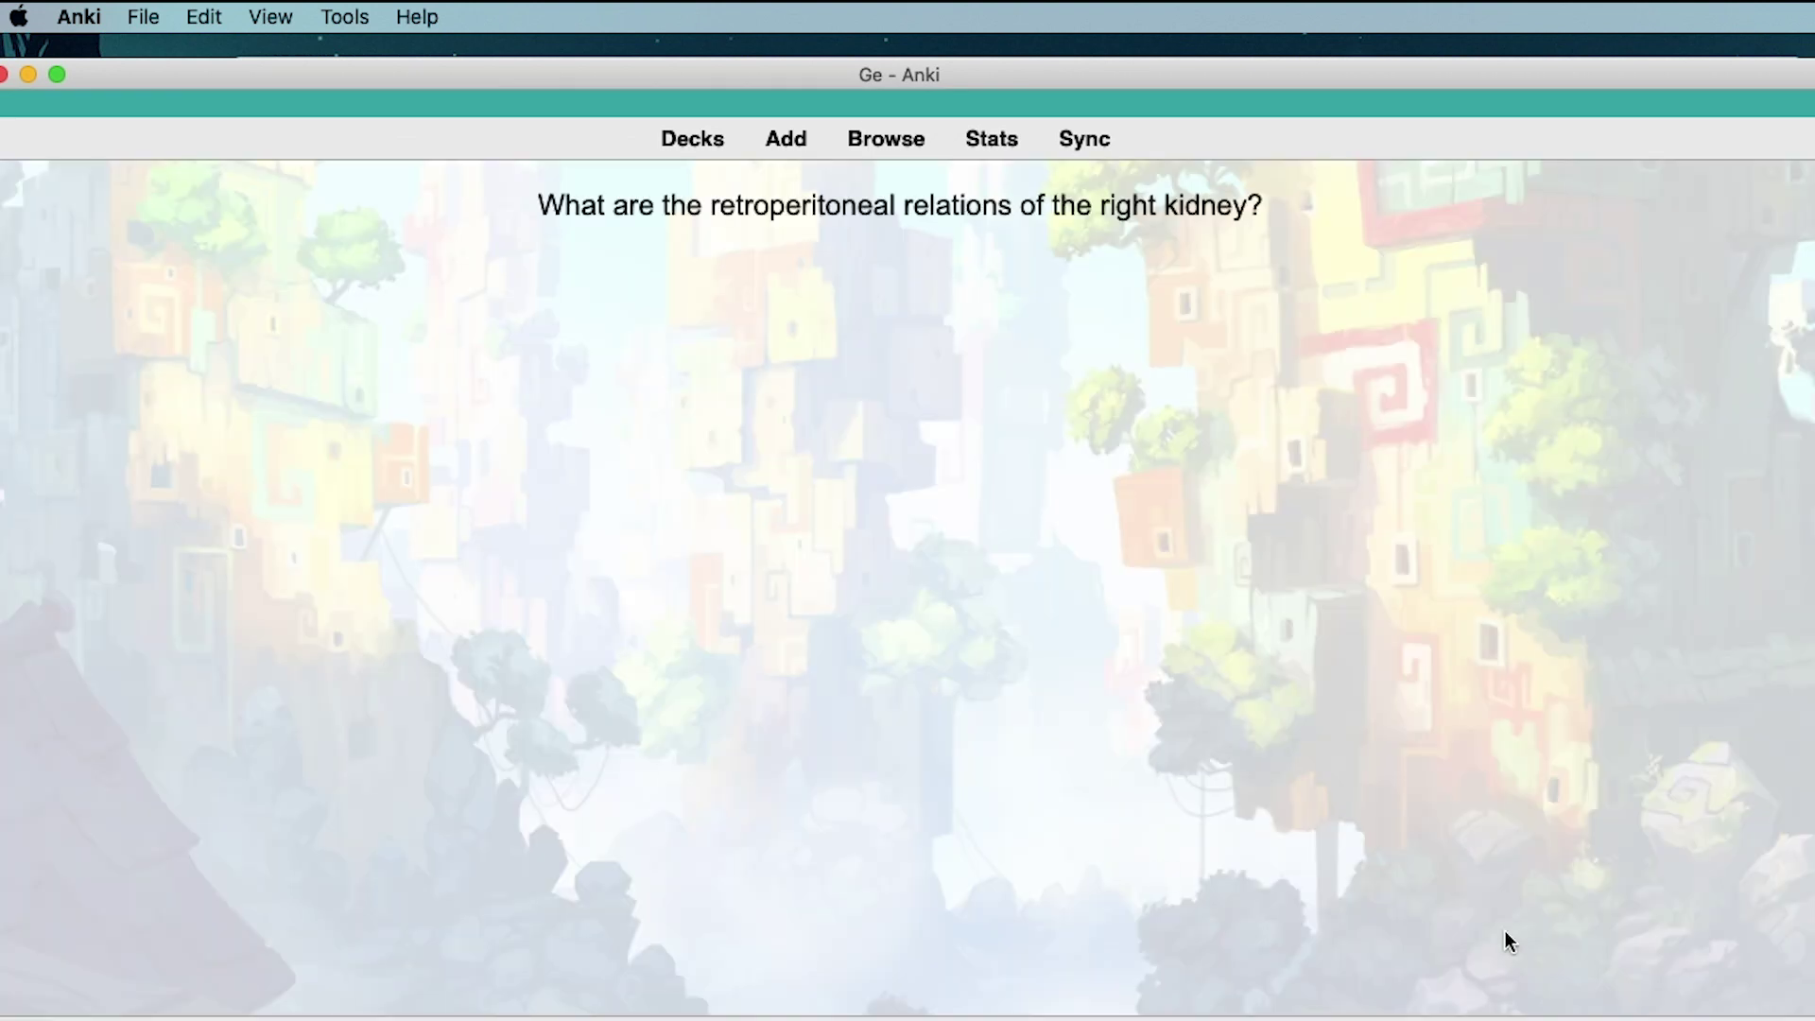
key("space")
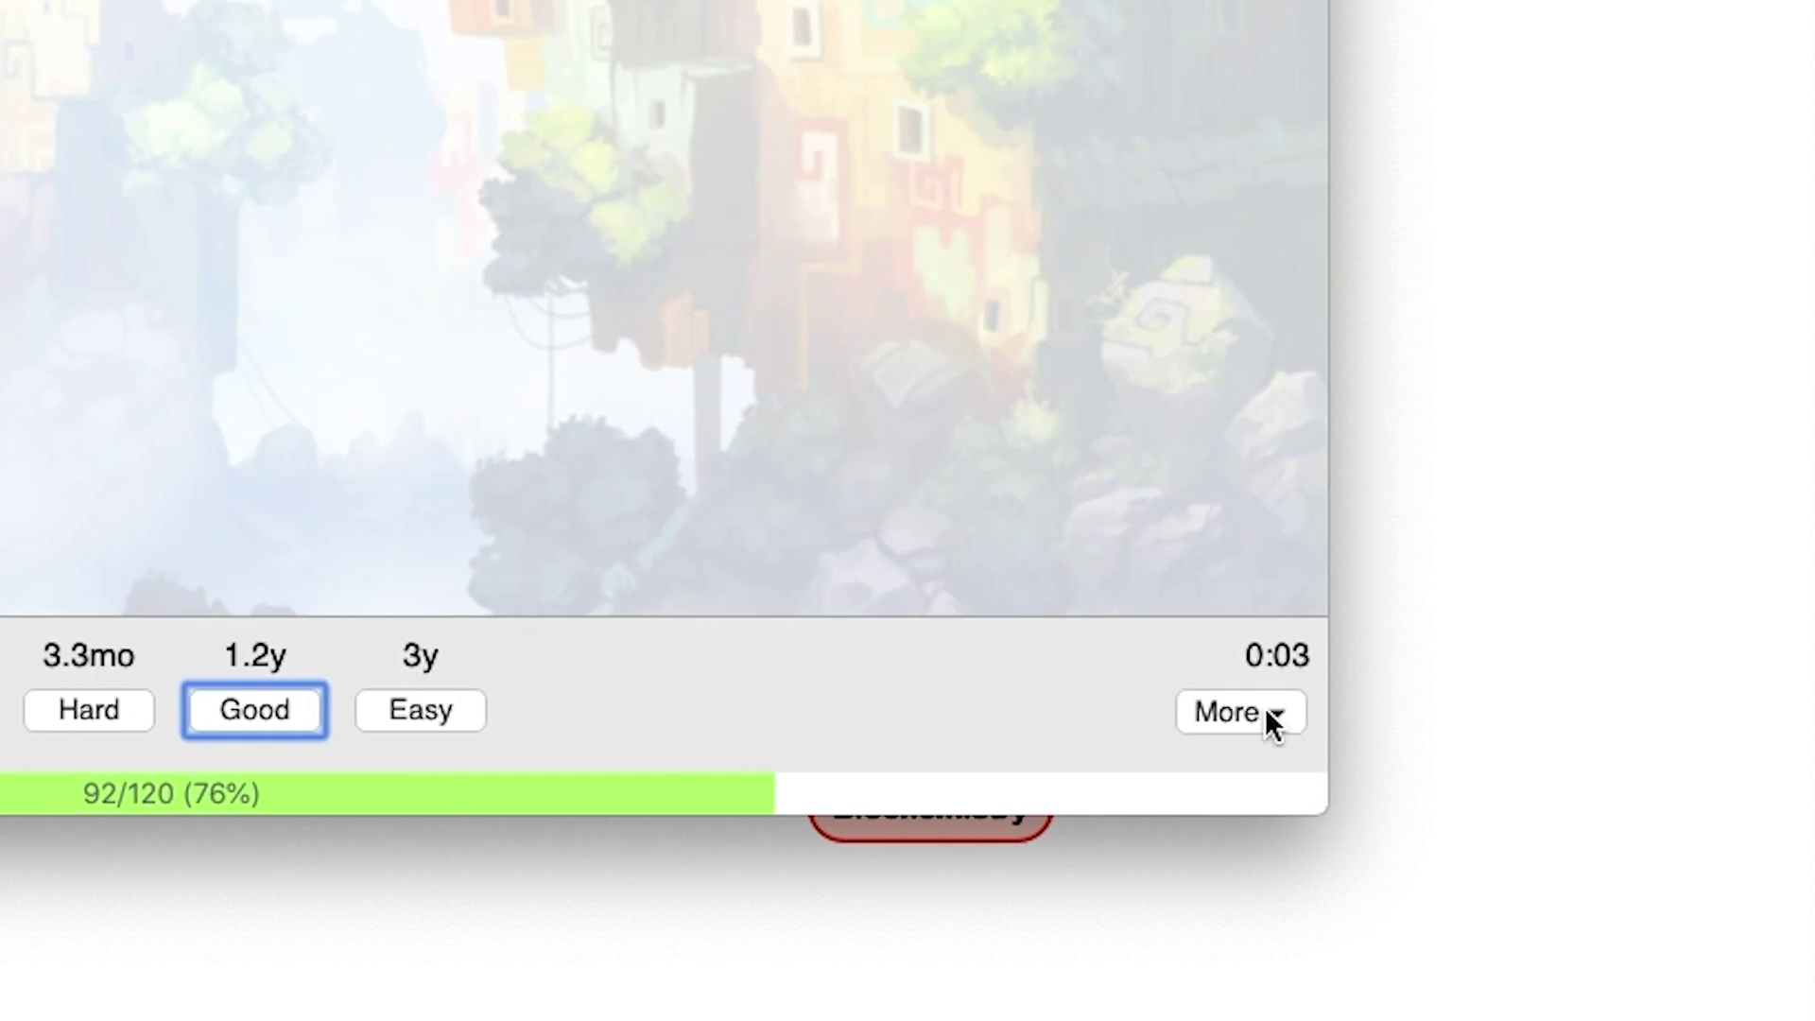
left_click(1265, 711)
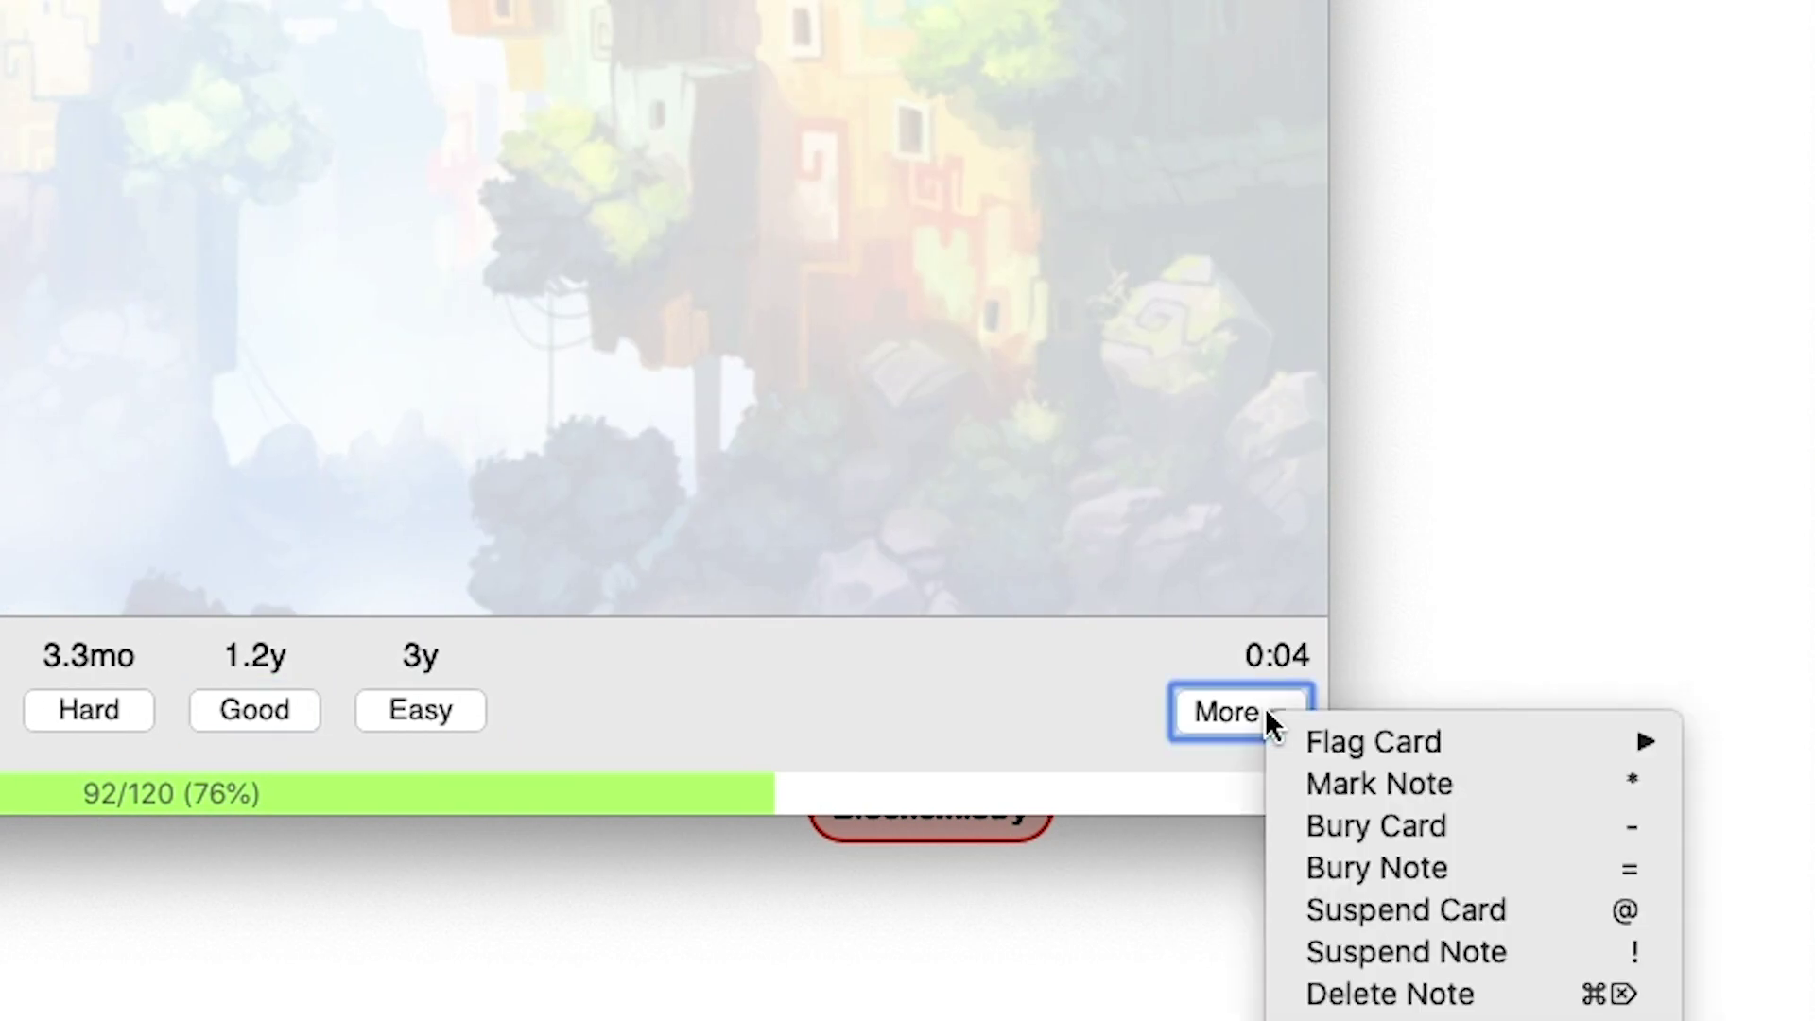
left_click(1378, 826)
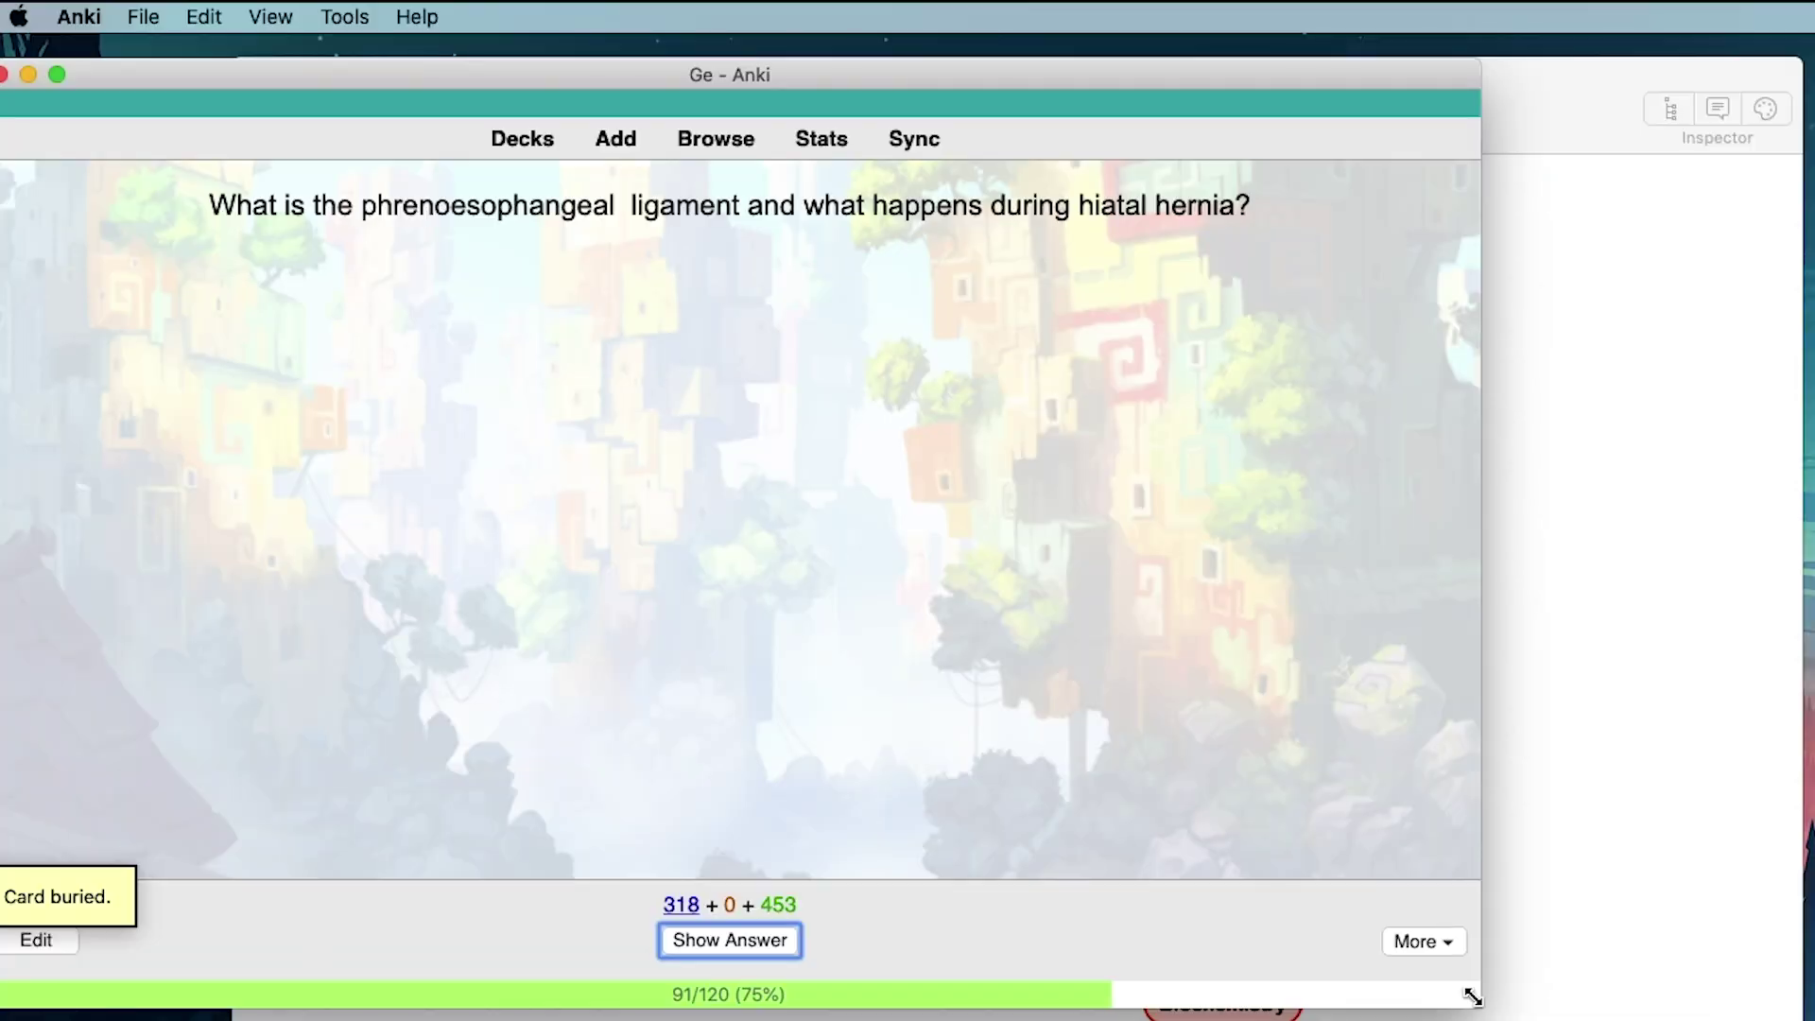
Step: Reveal the phrenoesophageal ligament card's answer, go back to the deck list, and unbury the cards in PBL 1 DECKS
left_click_drag(1471, 1005, 1794, 1020)
key("space")
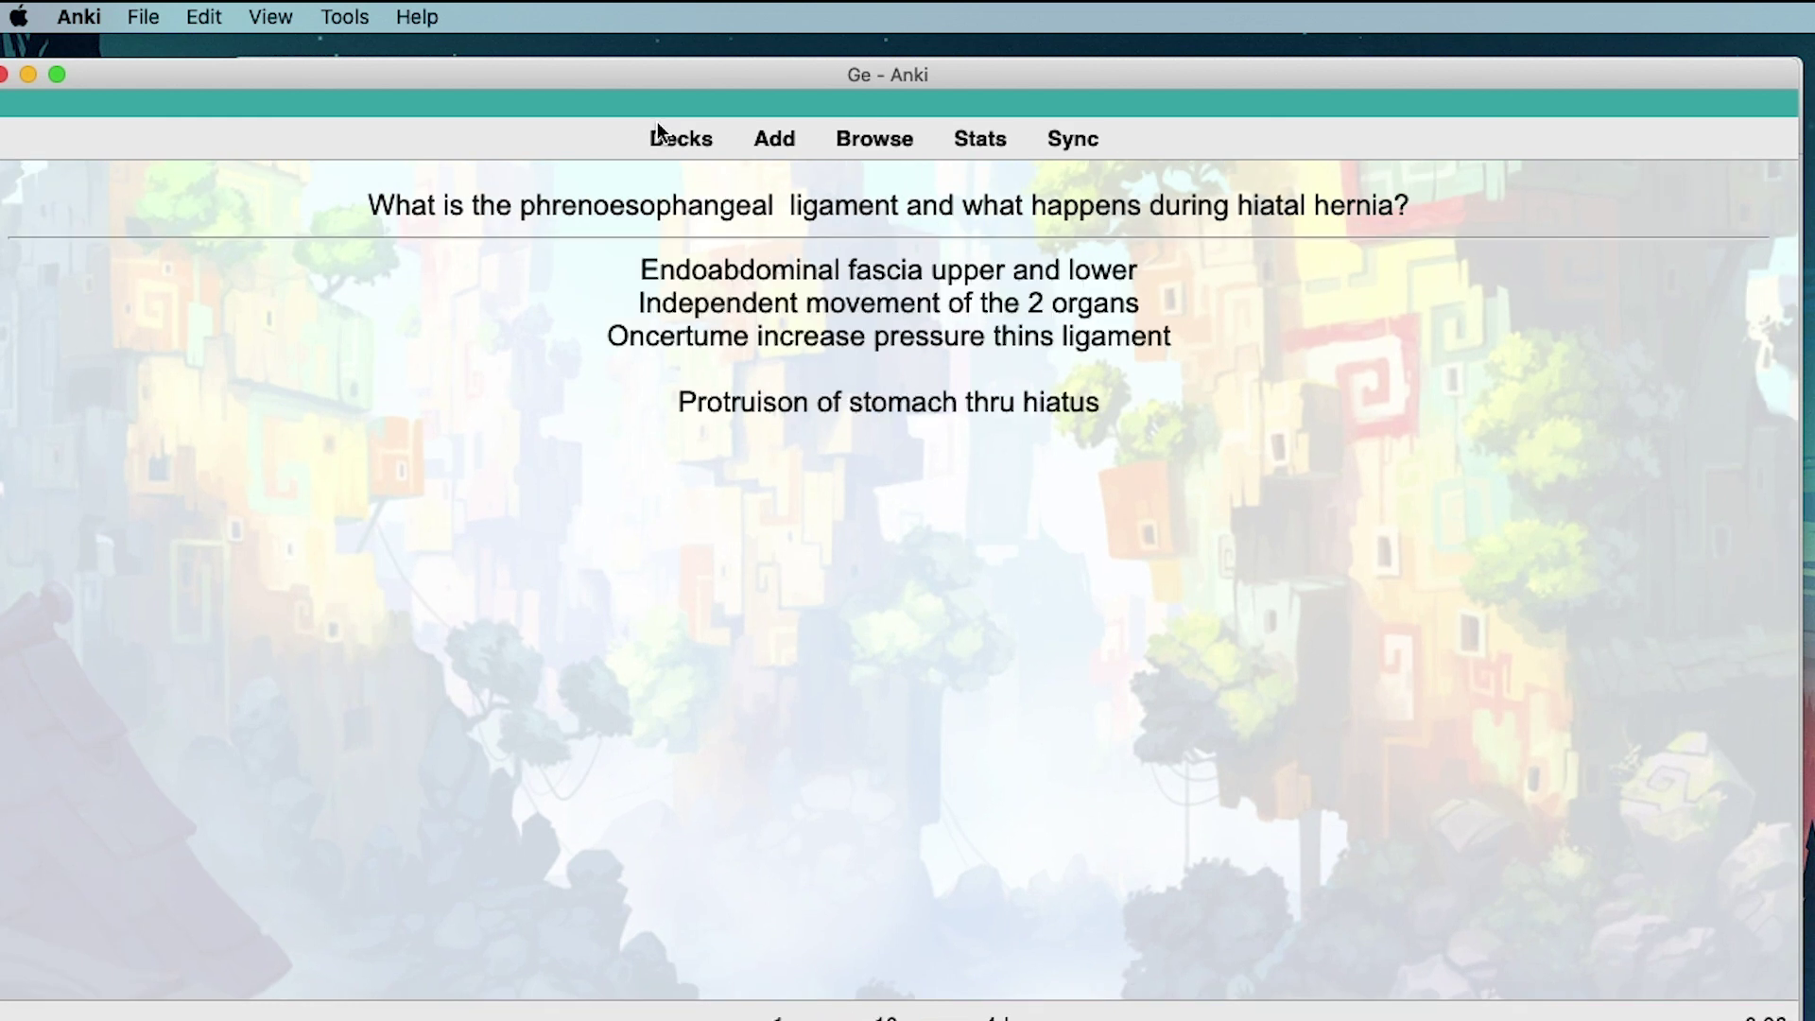
left_click(689, 147)
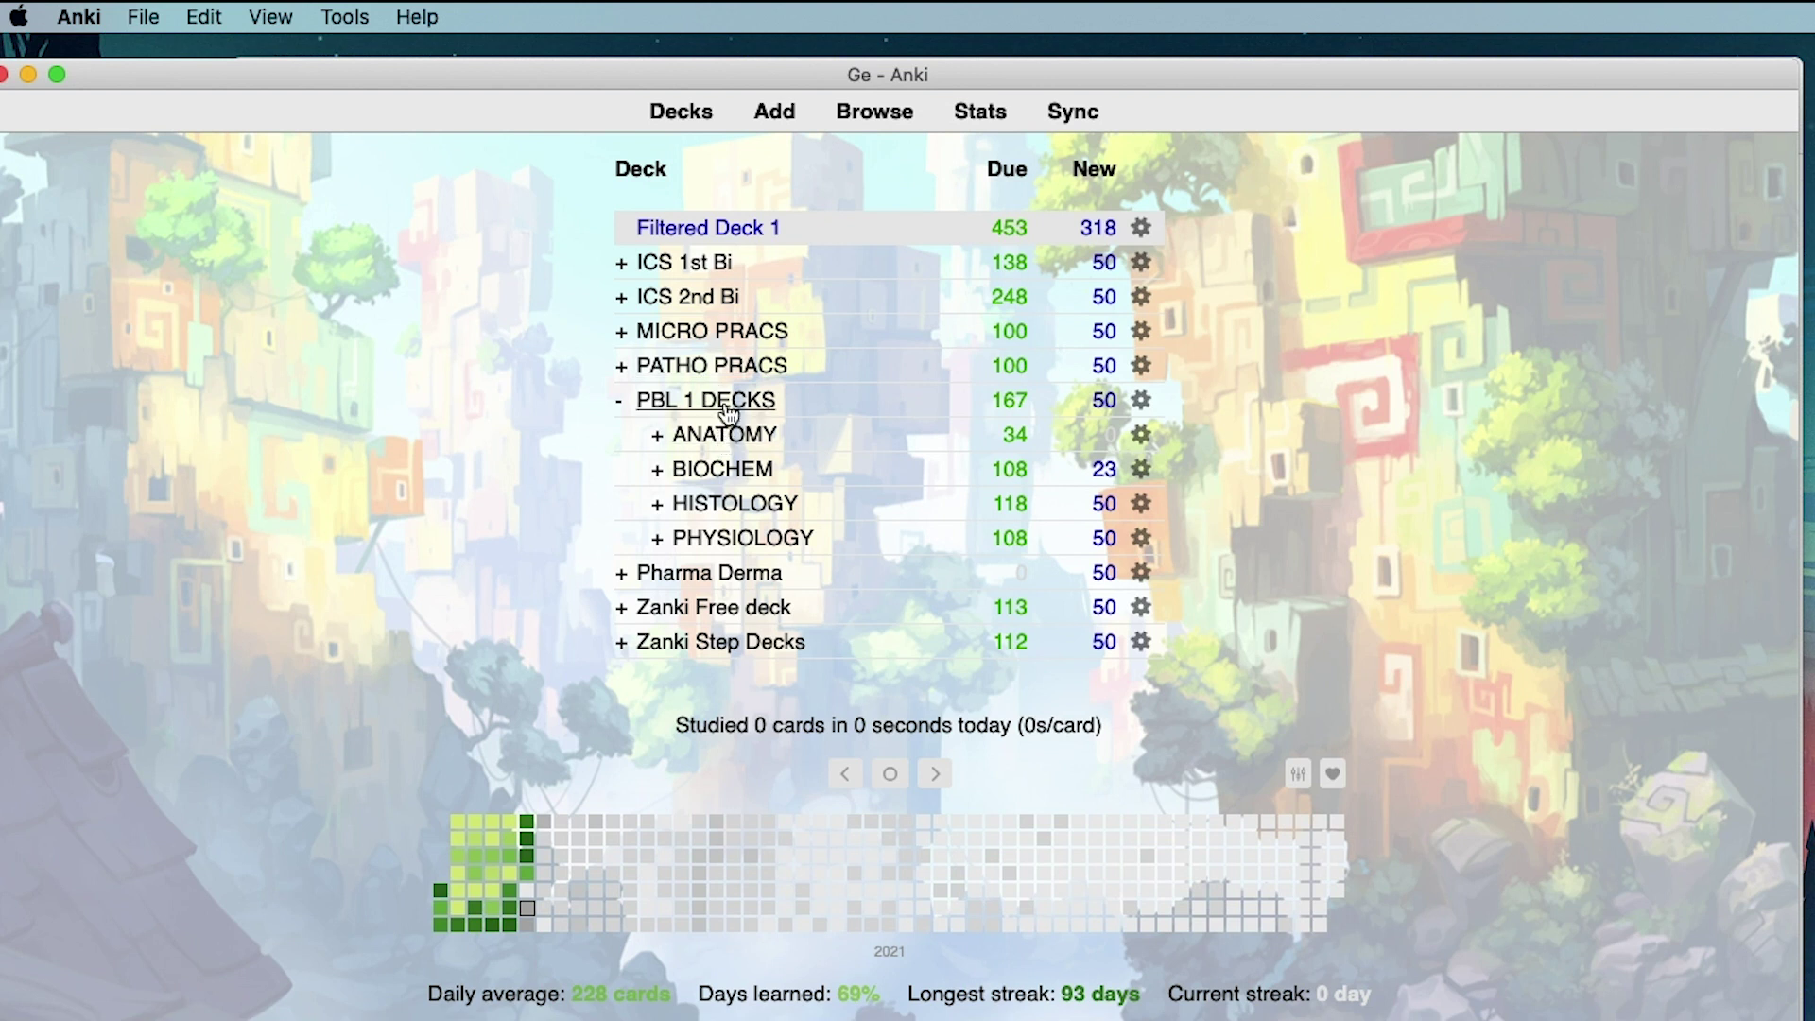
left_click(728, 401)
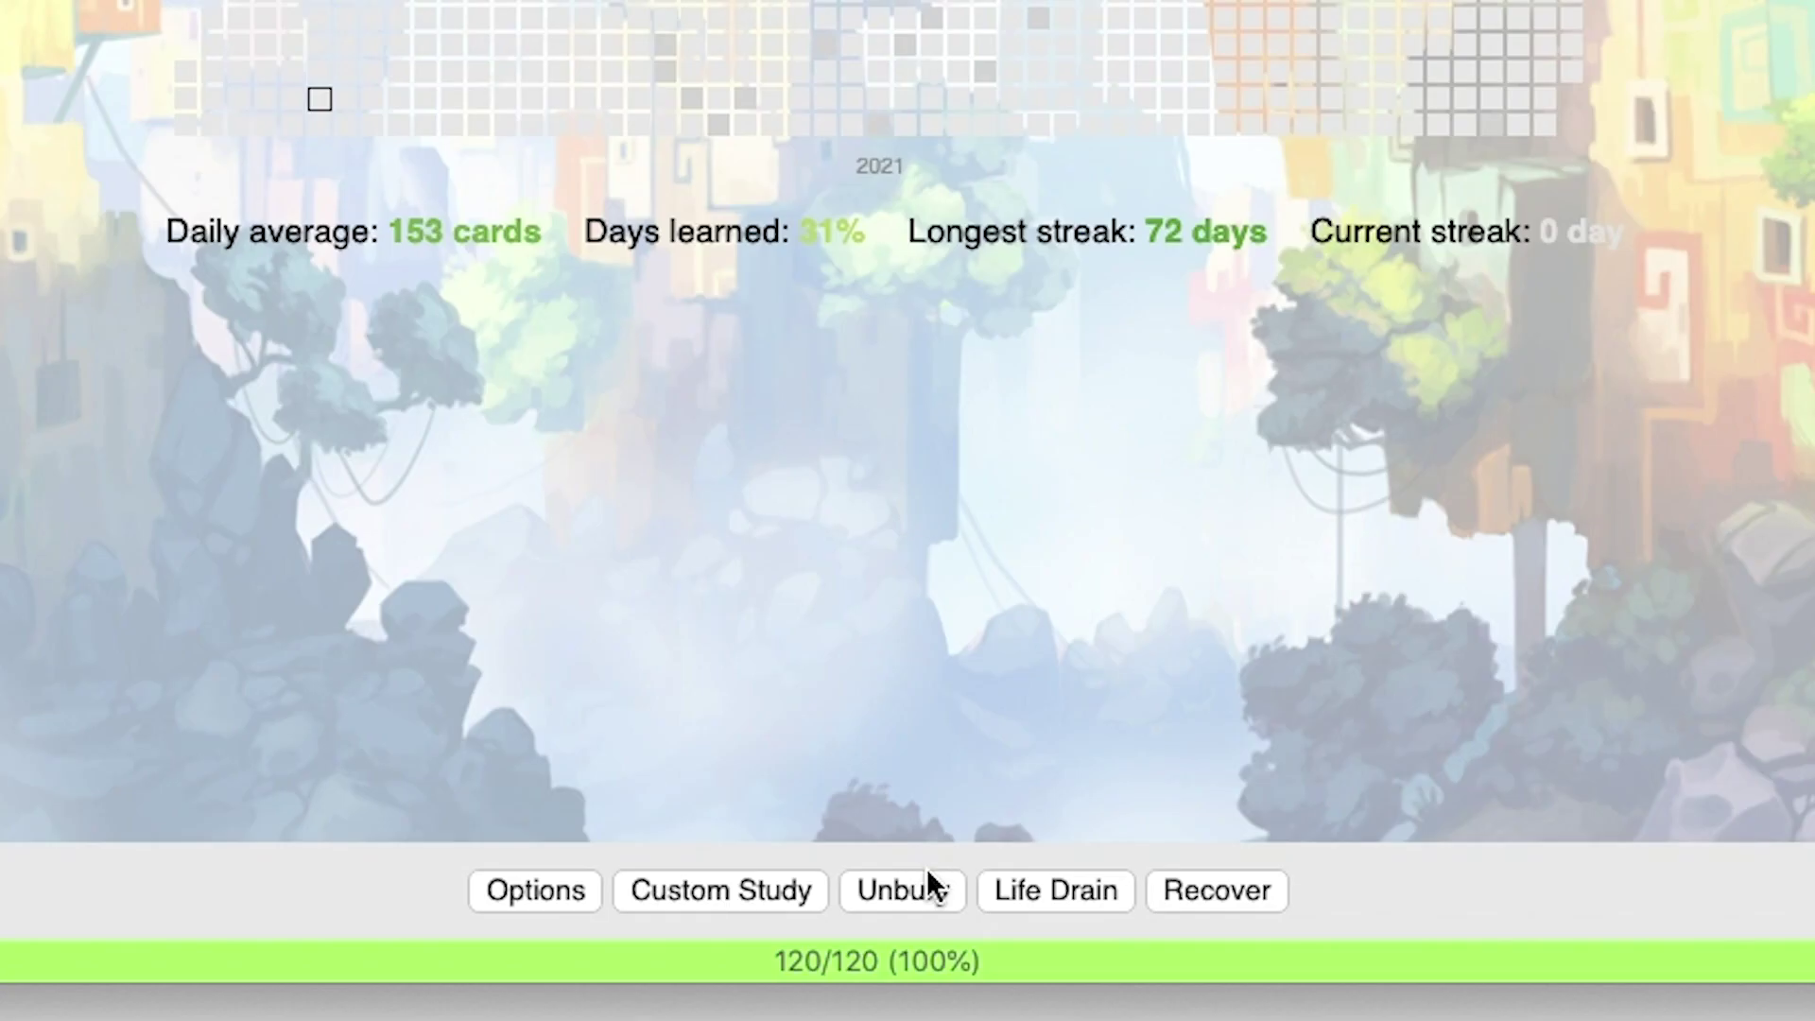
left_click(905, 890)
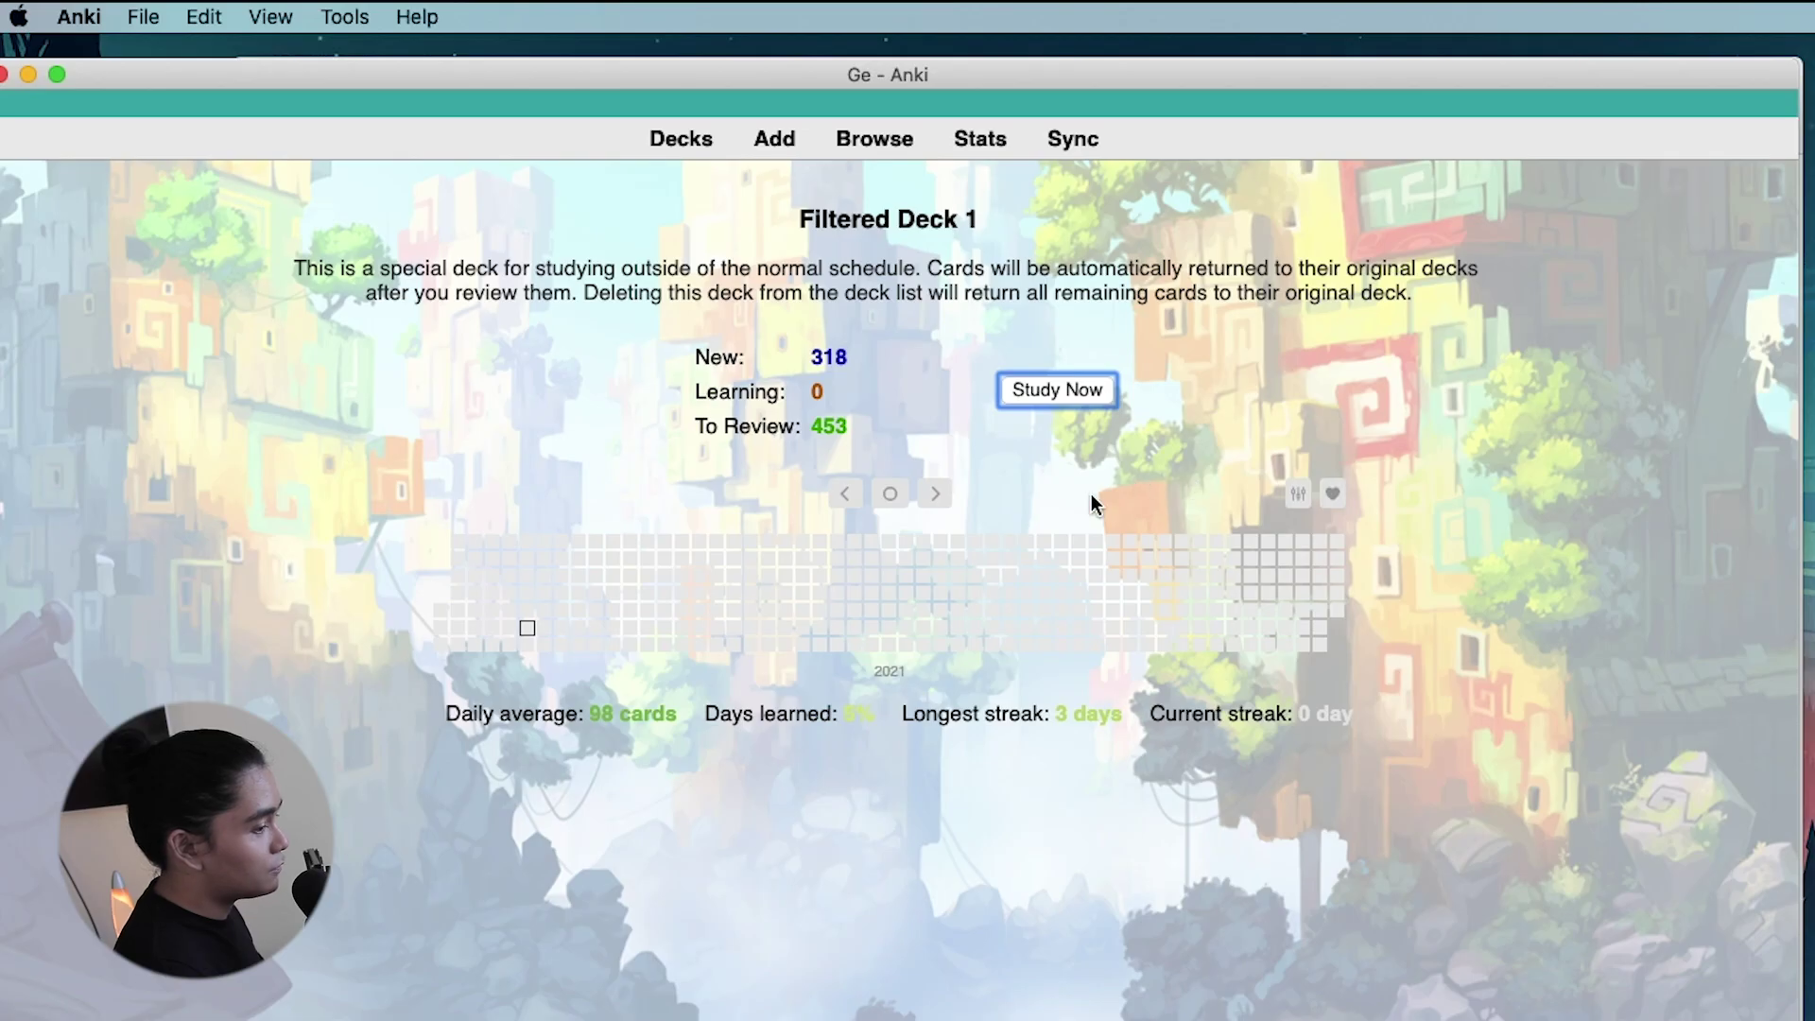
Step: Study Filtered Deck 1 and cycle the femoral nerve card through the red, orange, green and blue flags, ending on green
left_click(1085, 401)
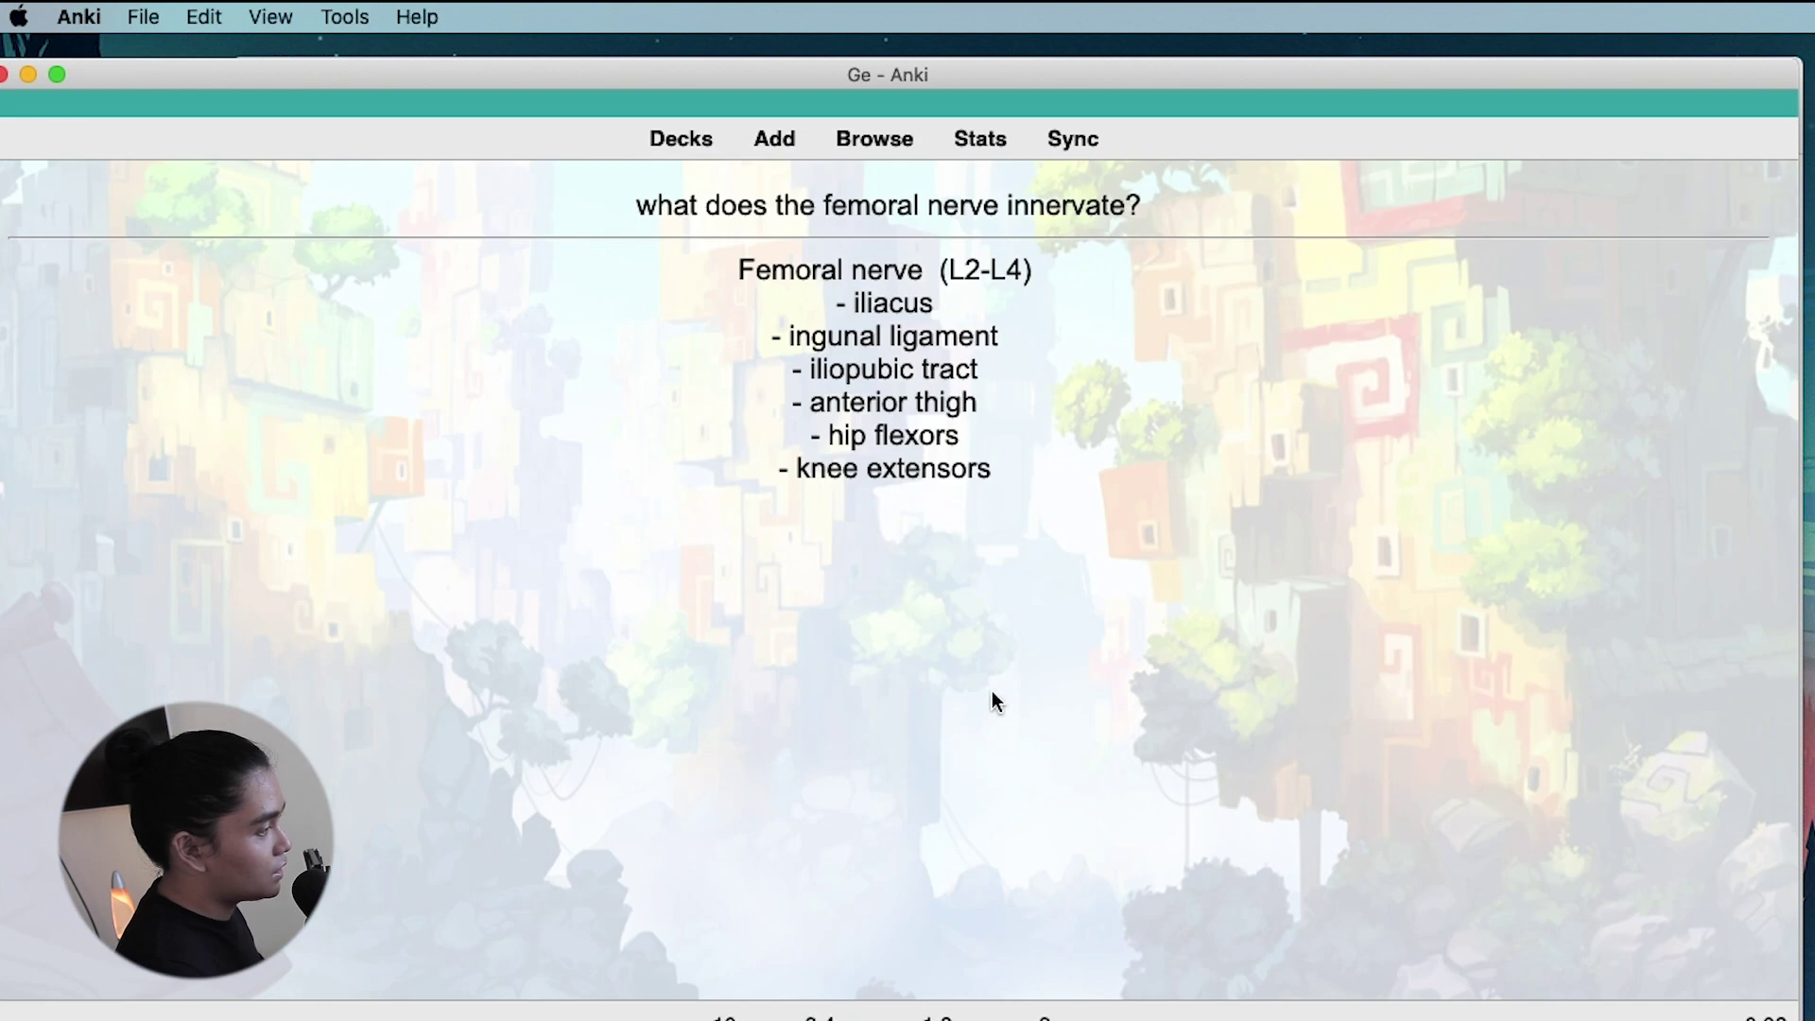
key("super+1")
key("super+2")
key("super+3")
key("super+4")
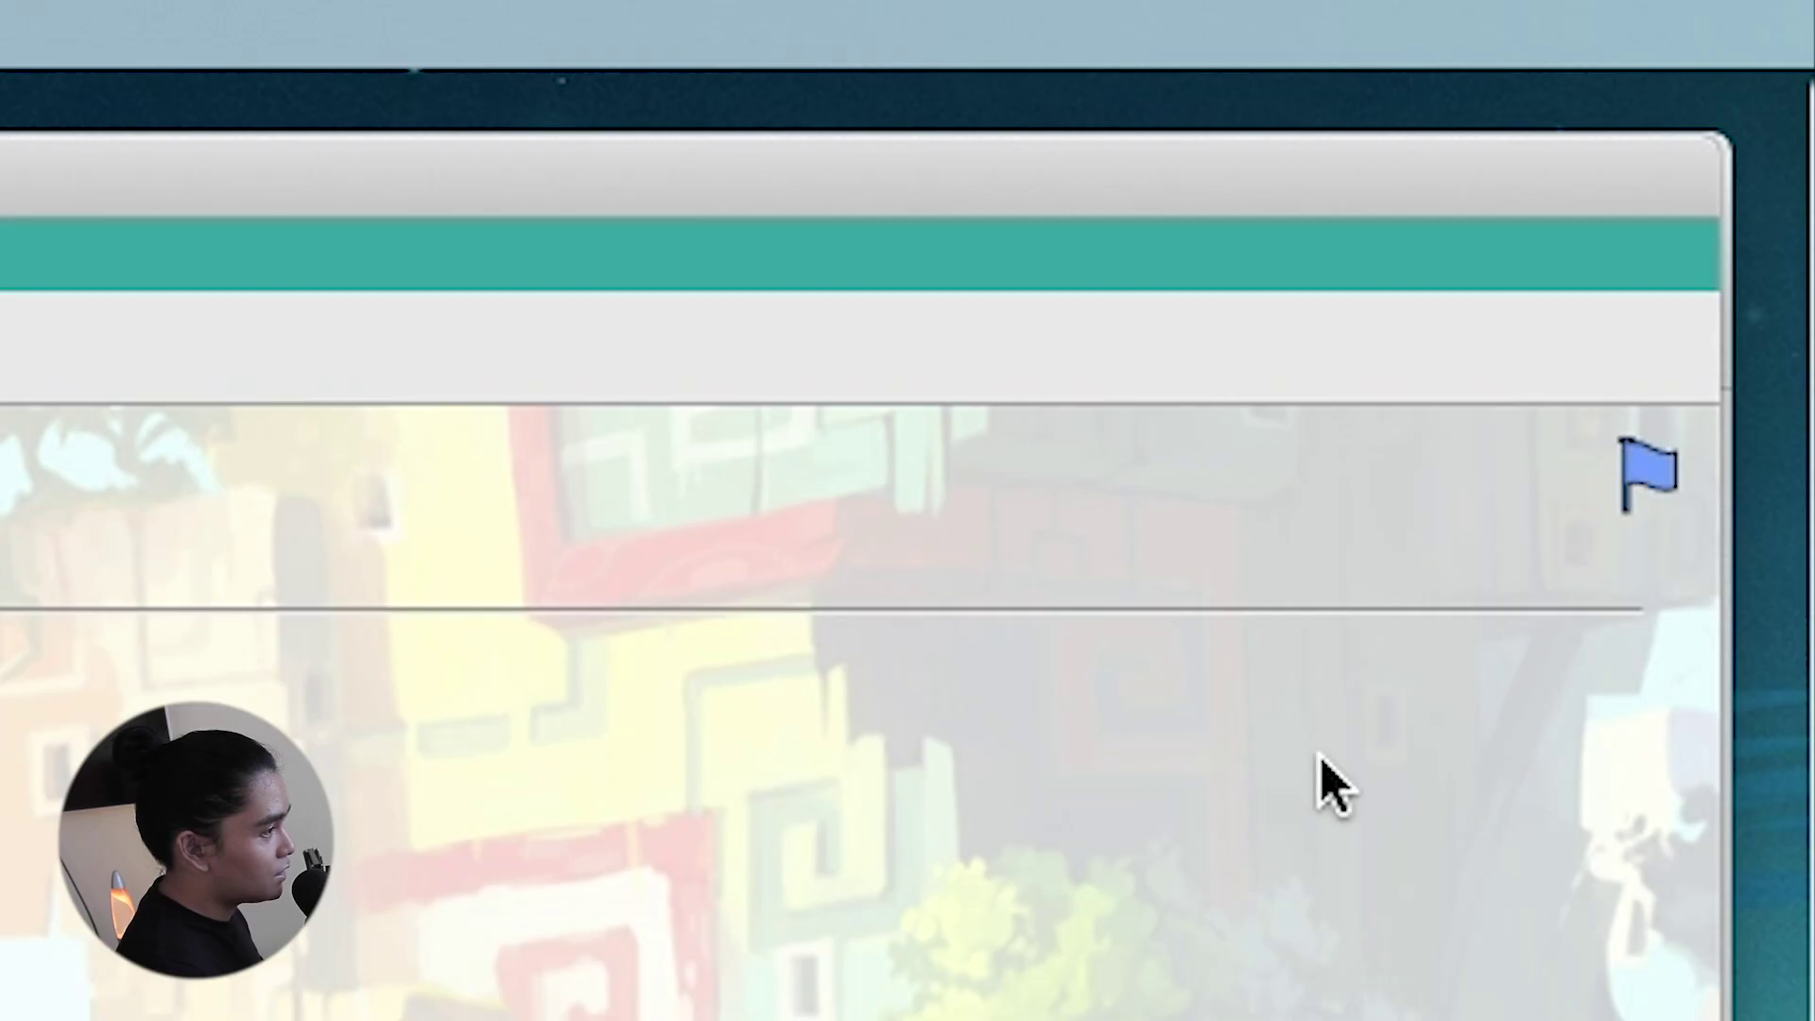
key("super+2")
key("super+4")
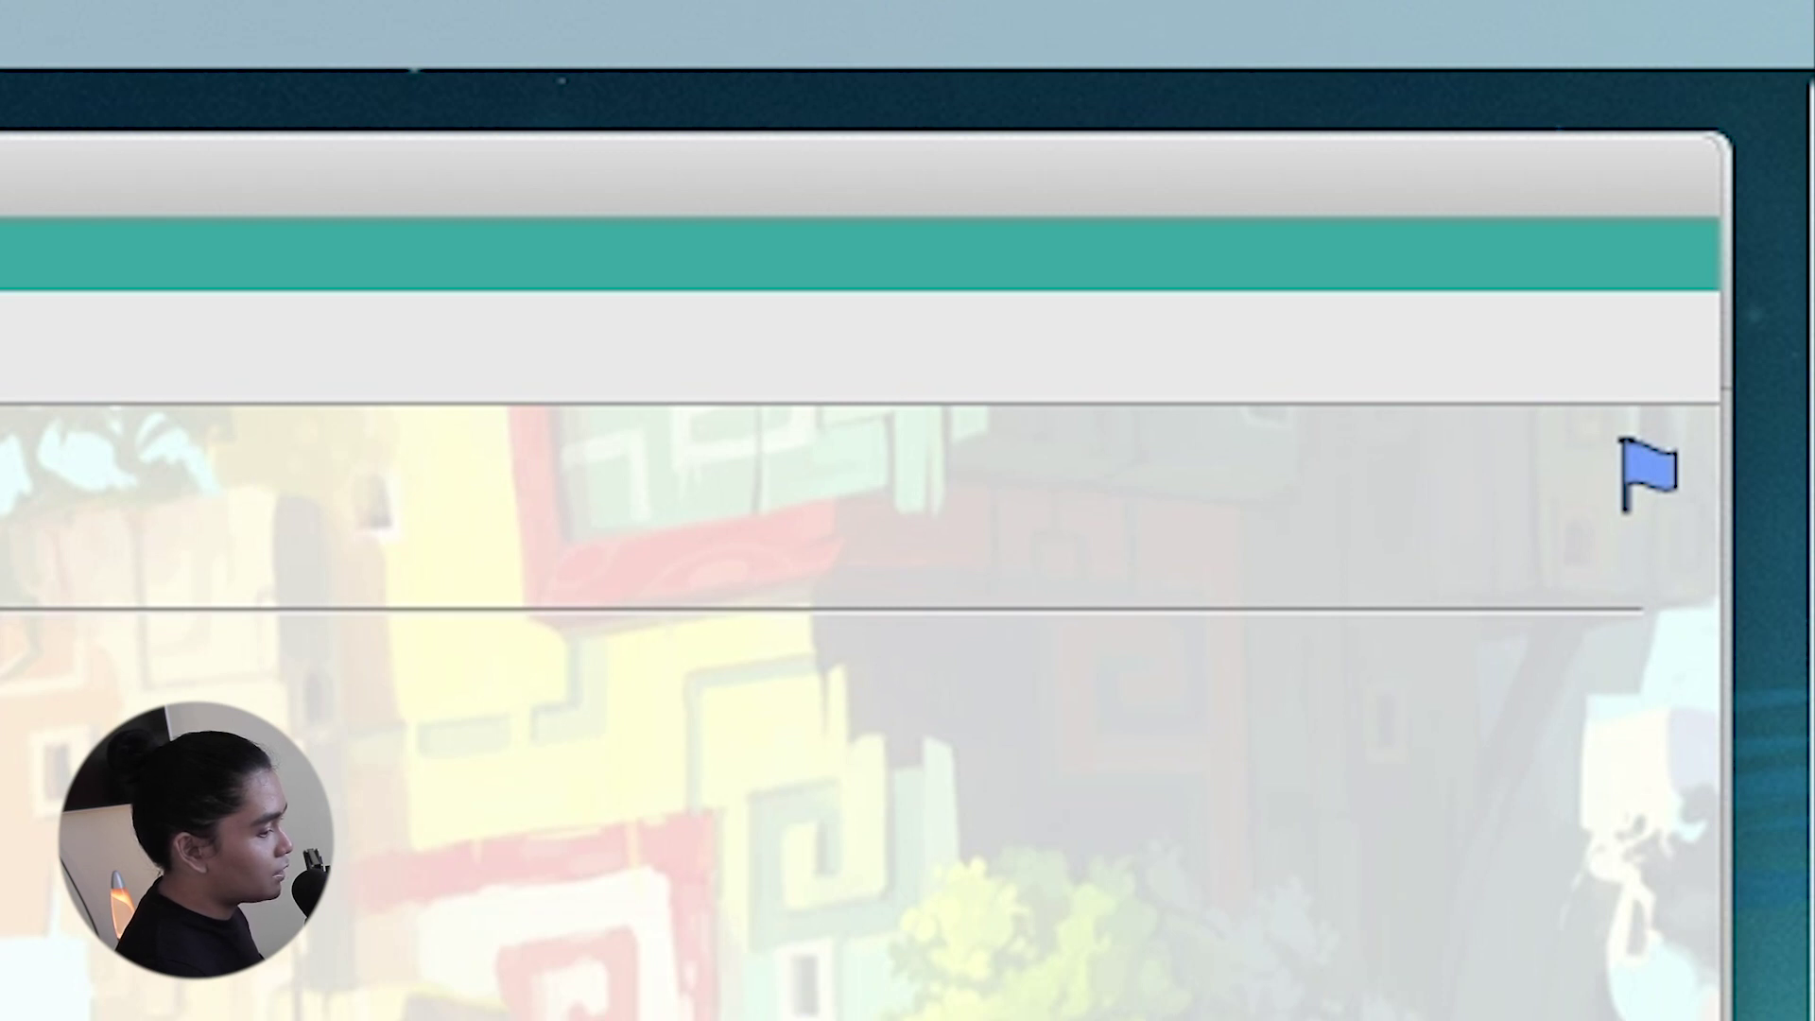
key("ctrl+1")
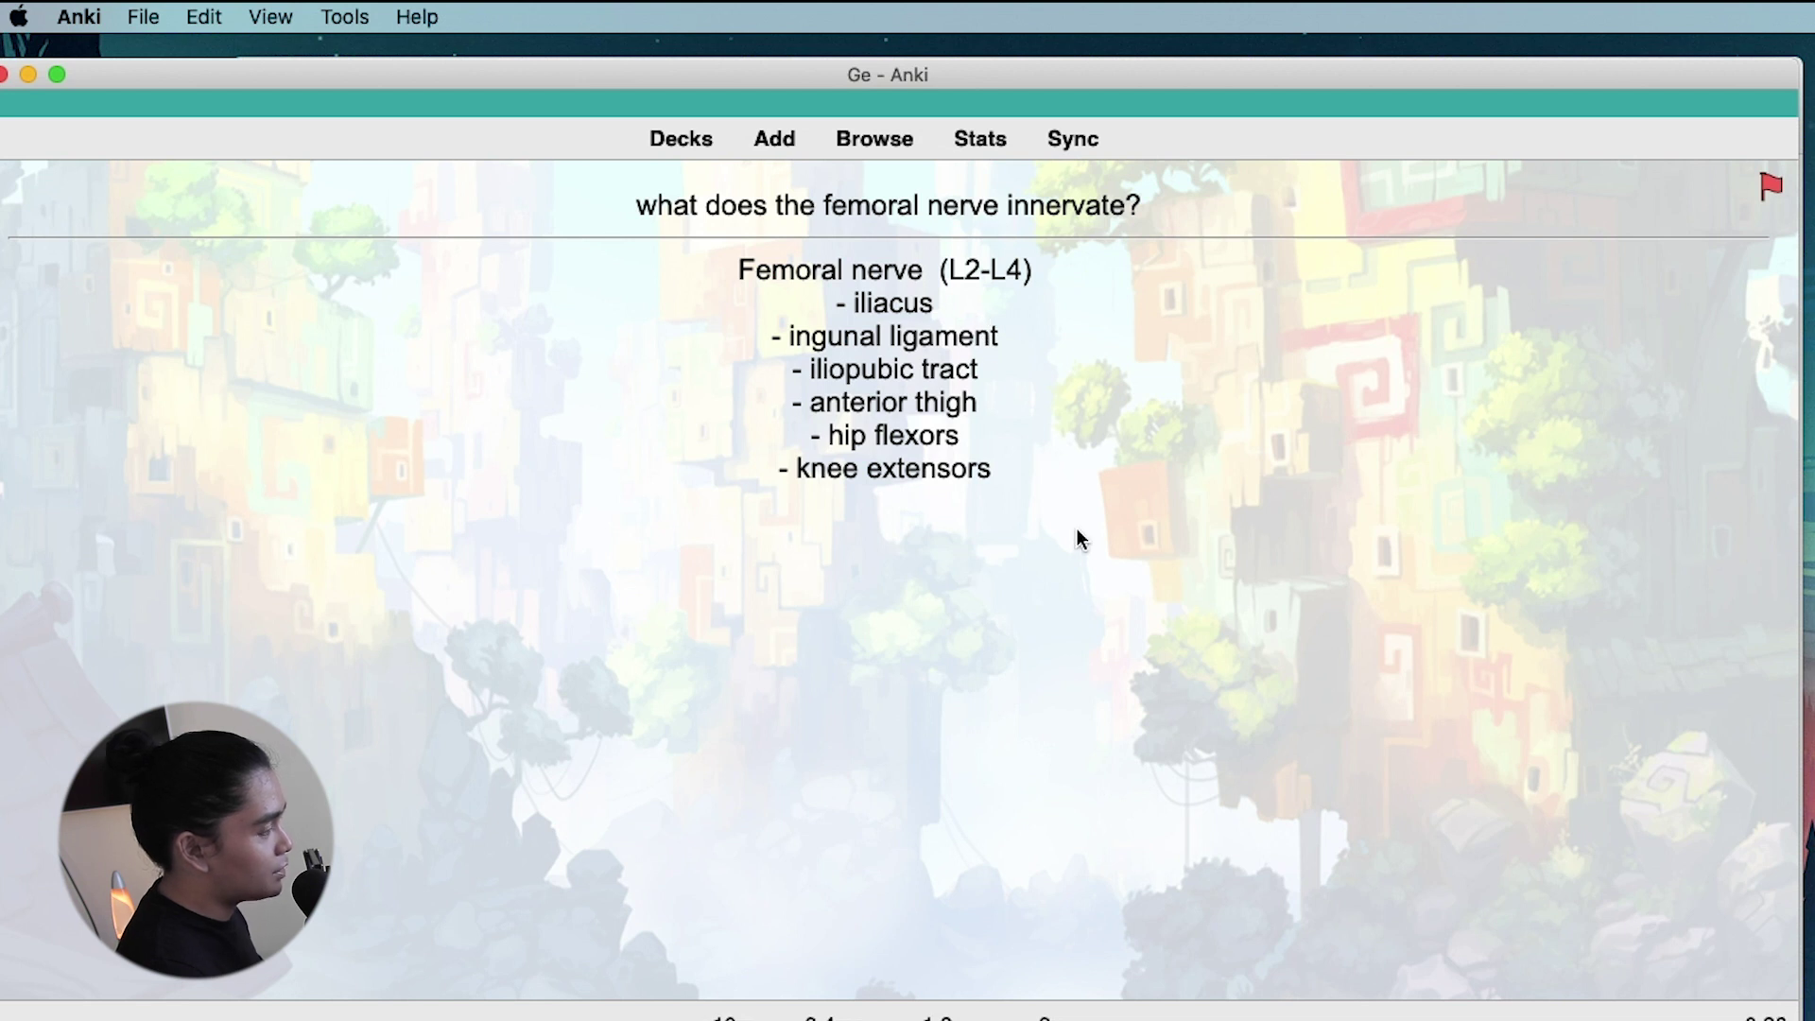
key("super+3")
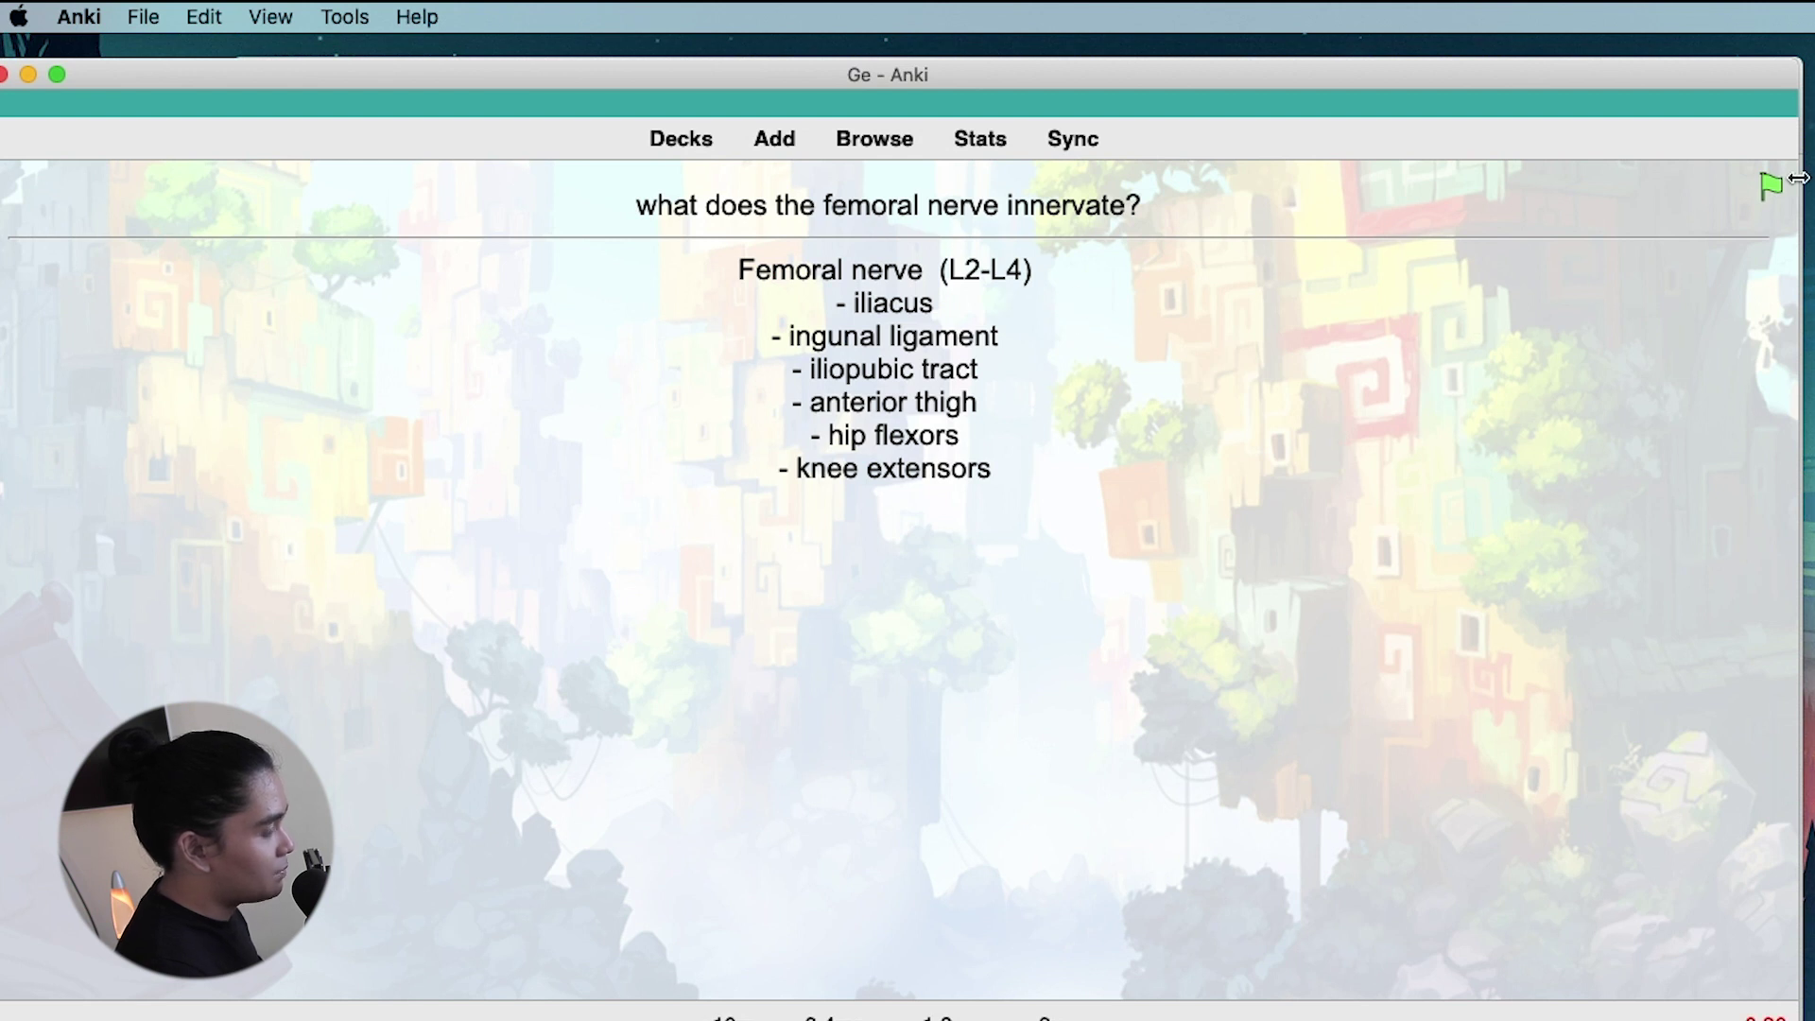
Step: Browse the collection filtered by green flag to view the flagged cards, and close the browser
left_click(863, 154)
left_click(953, 346)
mouse_move(1008, 454)
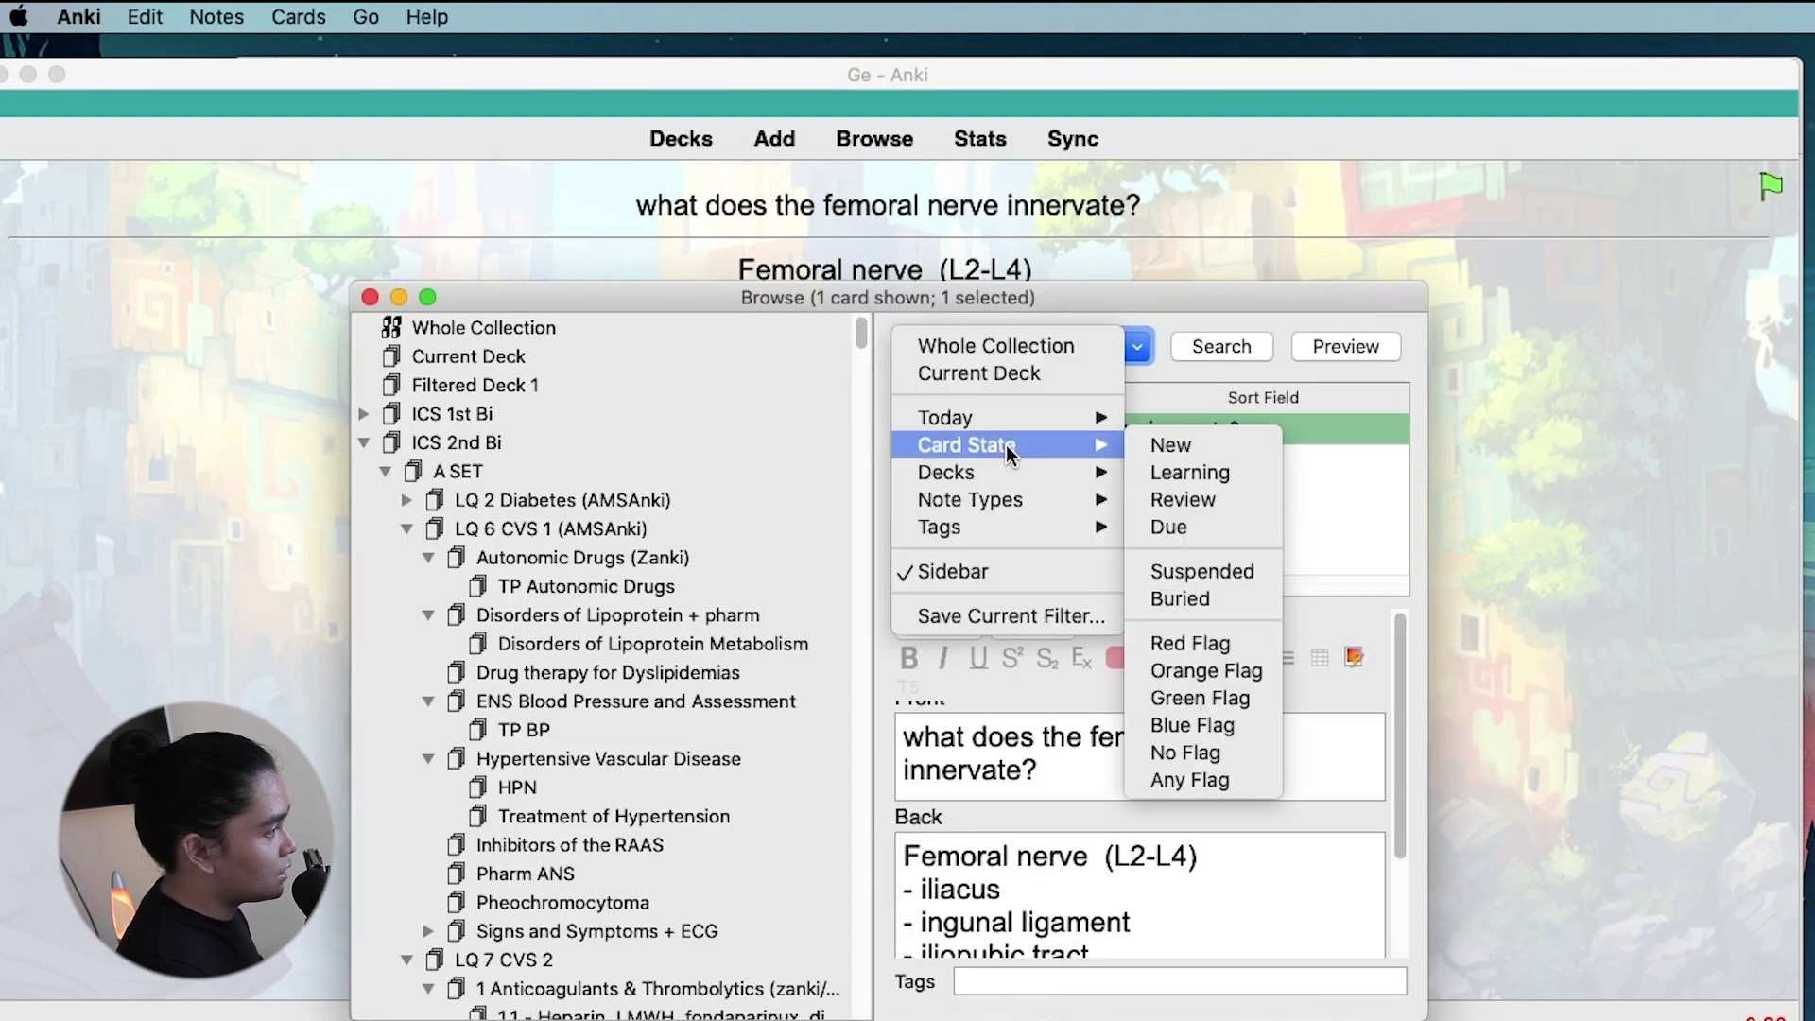
left_click(1205, 699)
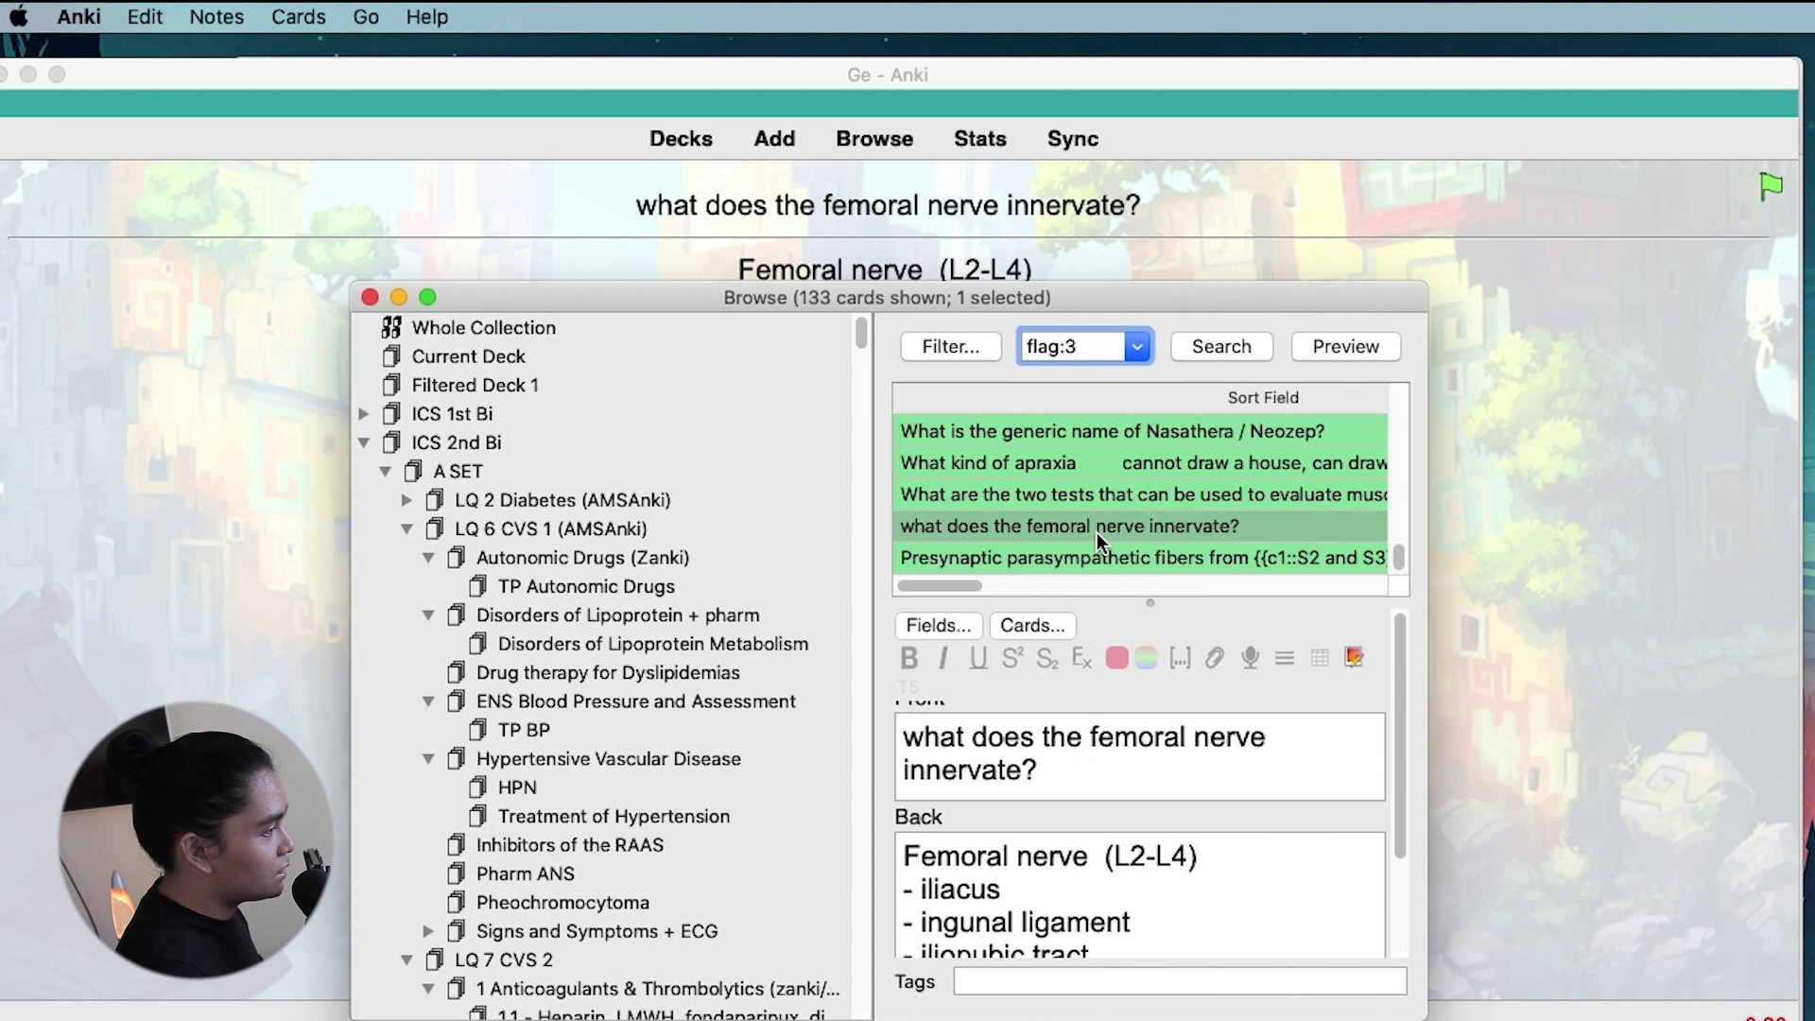
mouse_move(911, 588)
left_mouse_down()
mouse_move(1341, 579)
mouse_move(922, 587)
left_mouse_up()
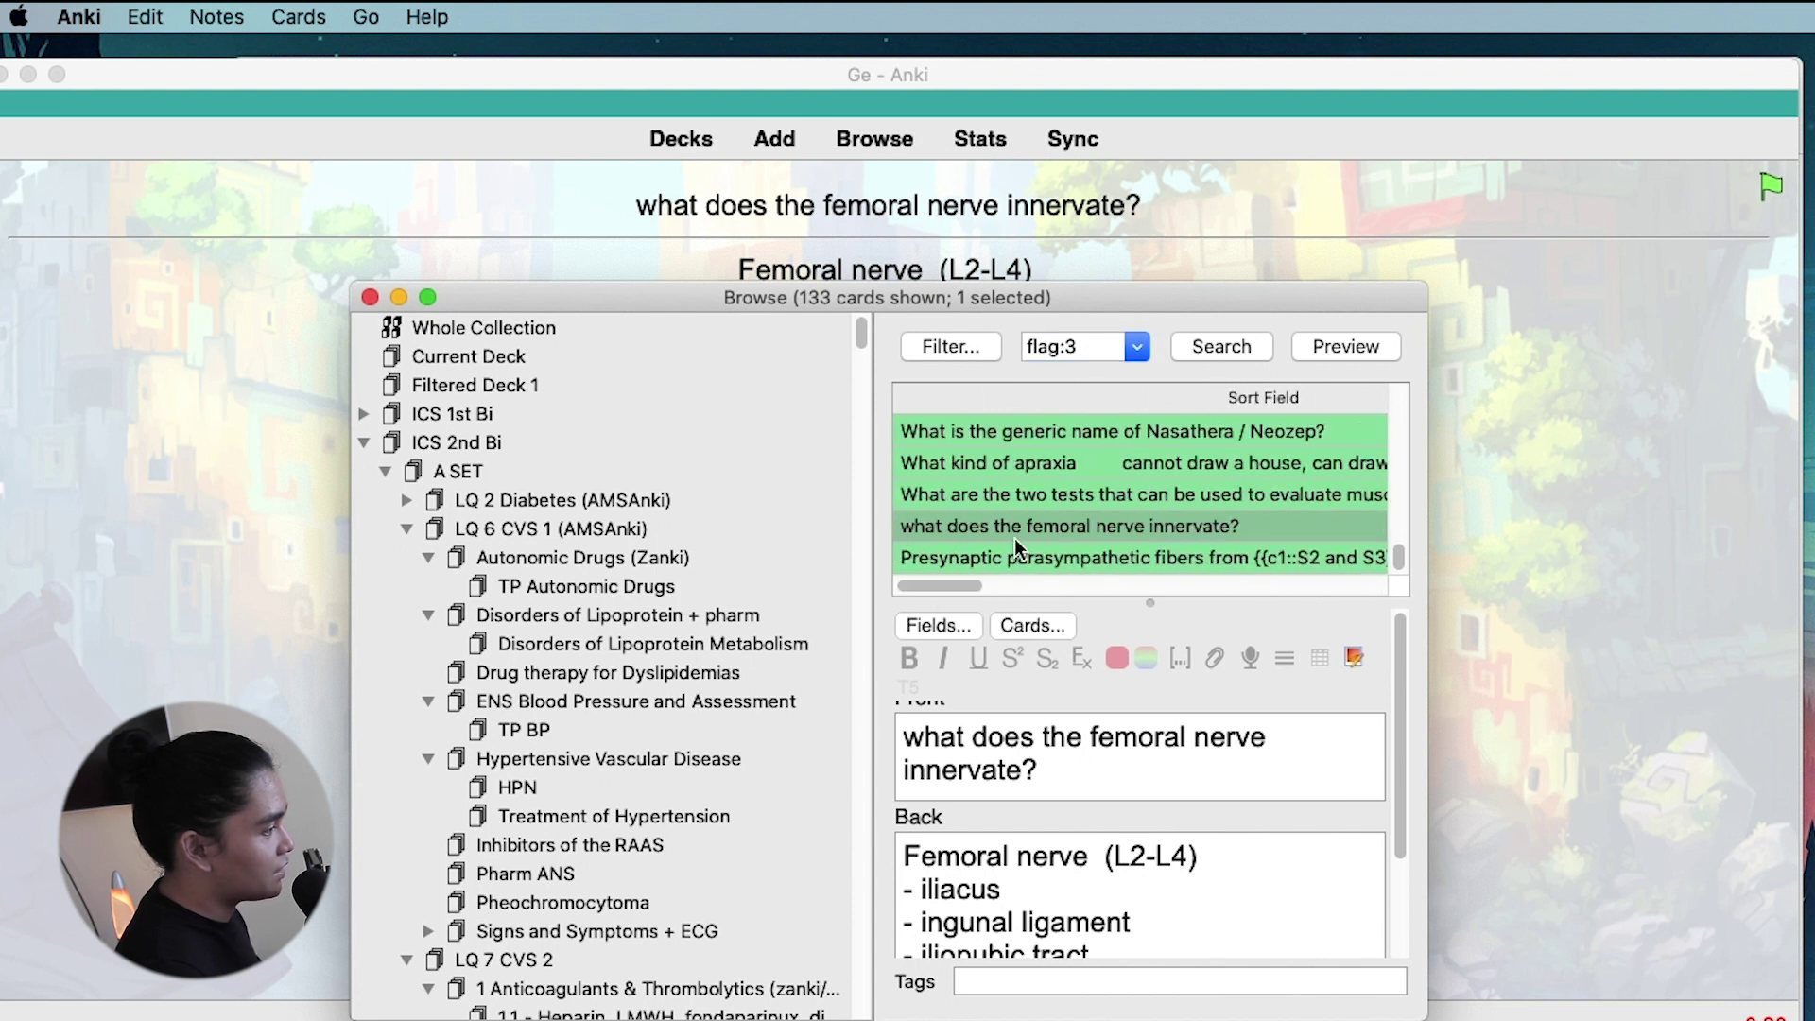
left_click(371, 297)
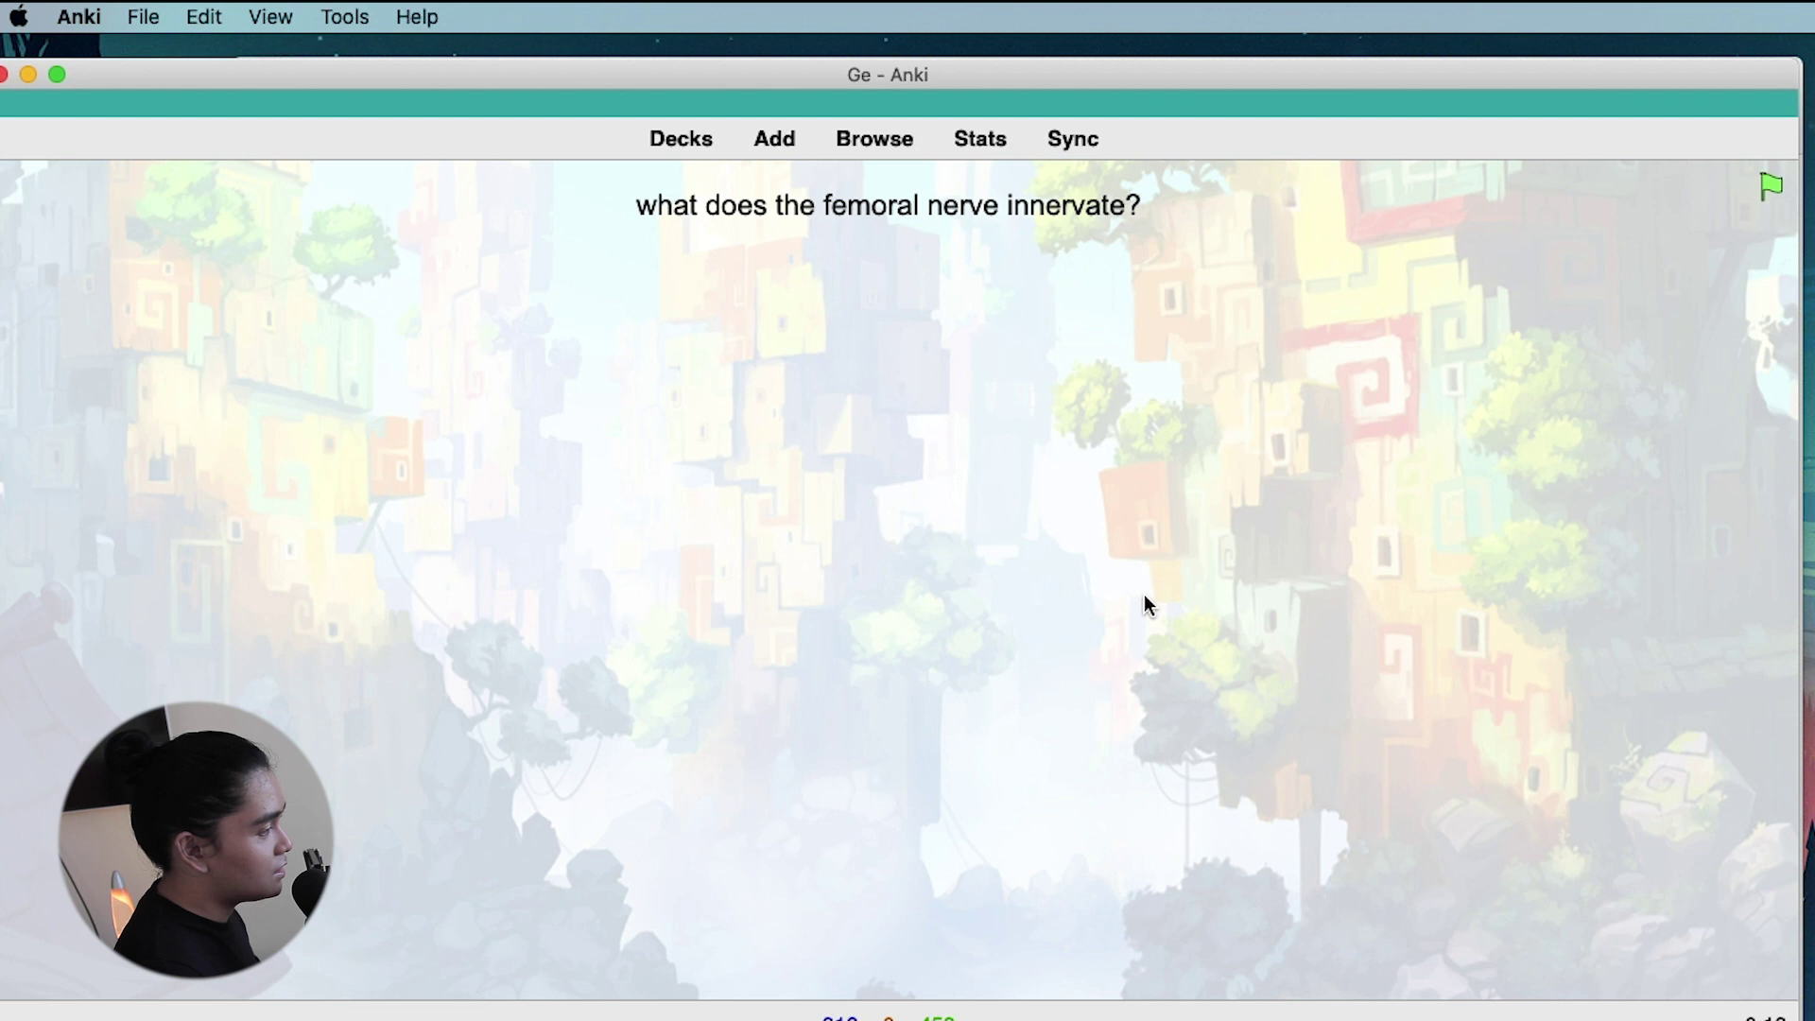
Step: Suspend the femoral nerve note
key("shift+1")
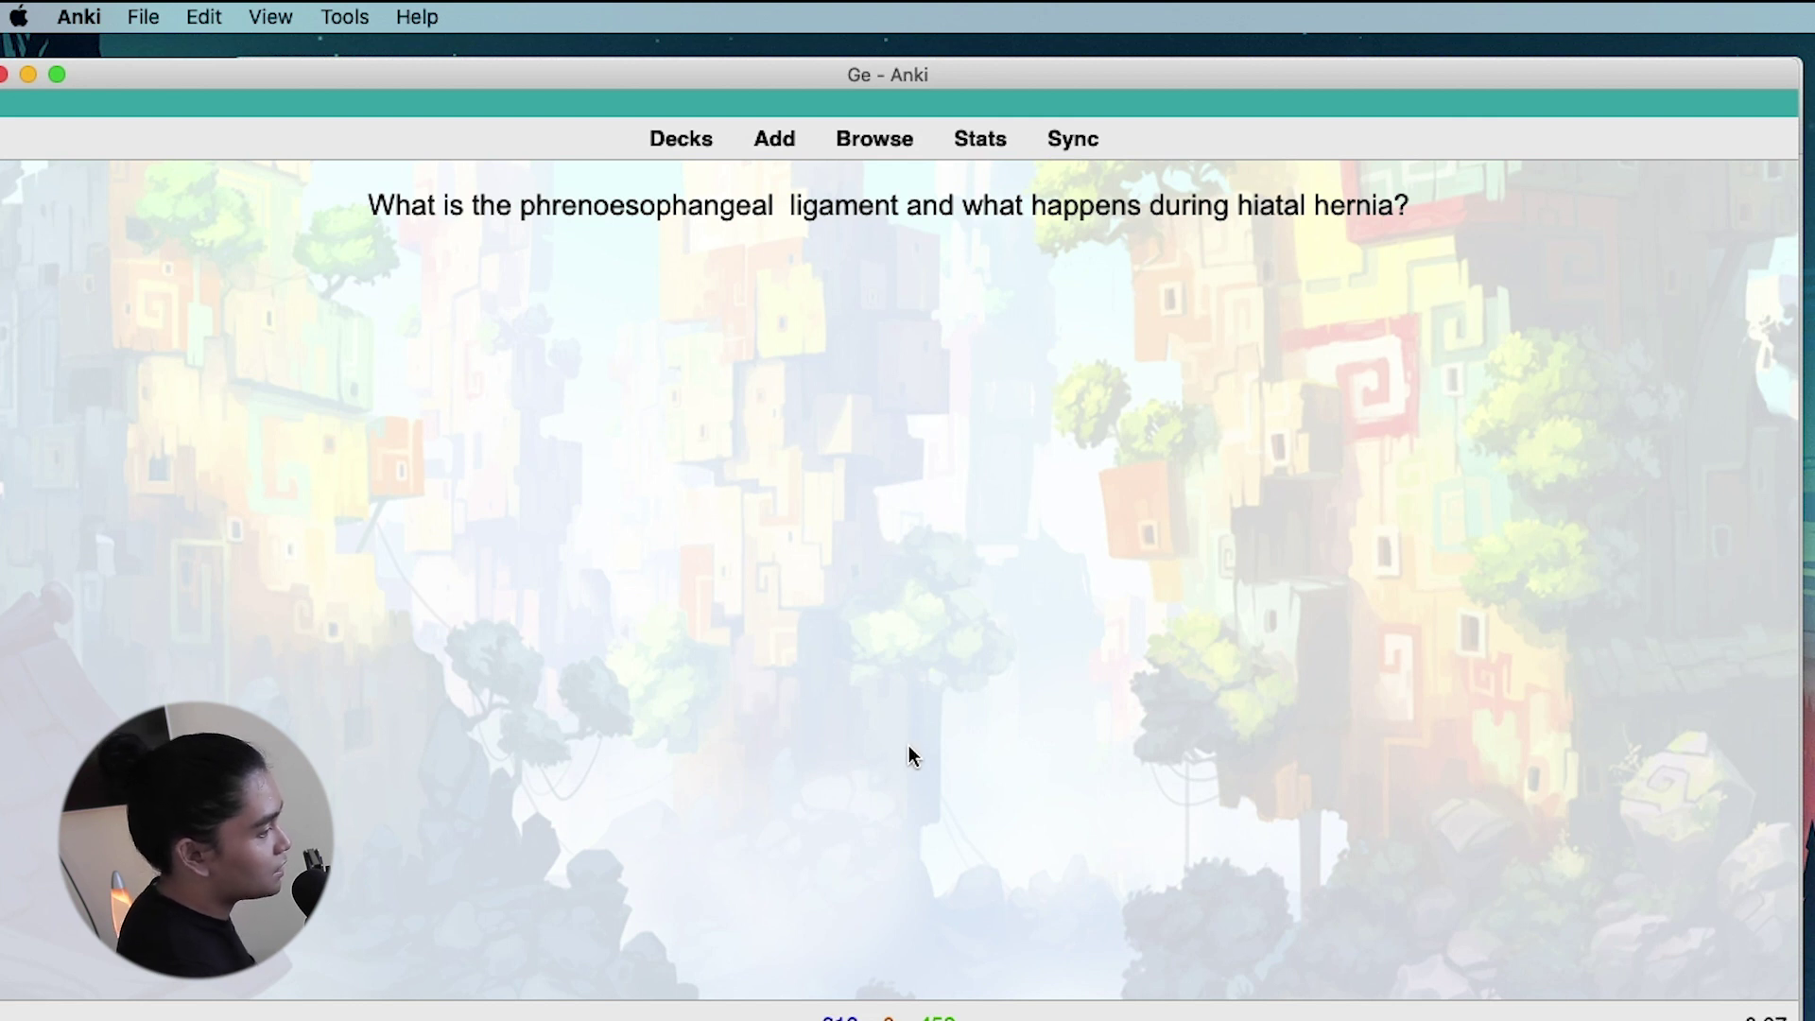
Step: Suspend the phrenoesophageal ligament note and filter the card browser by the Suspended card state
key("shift+1")
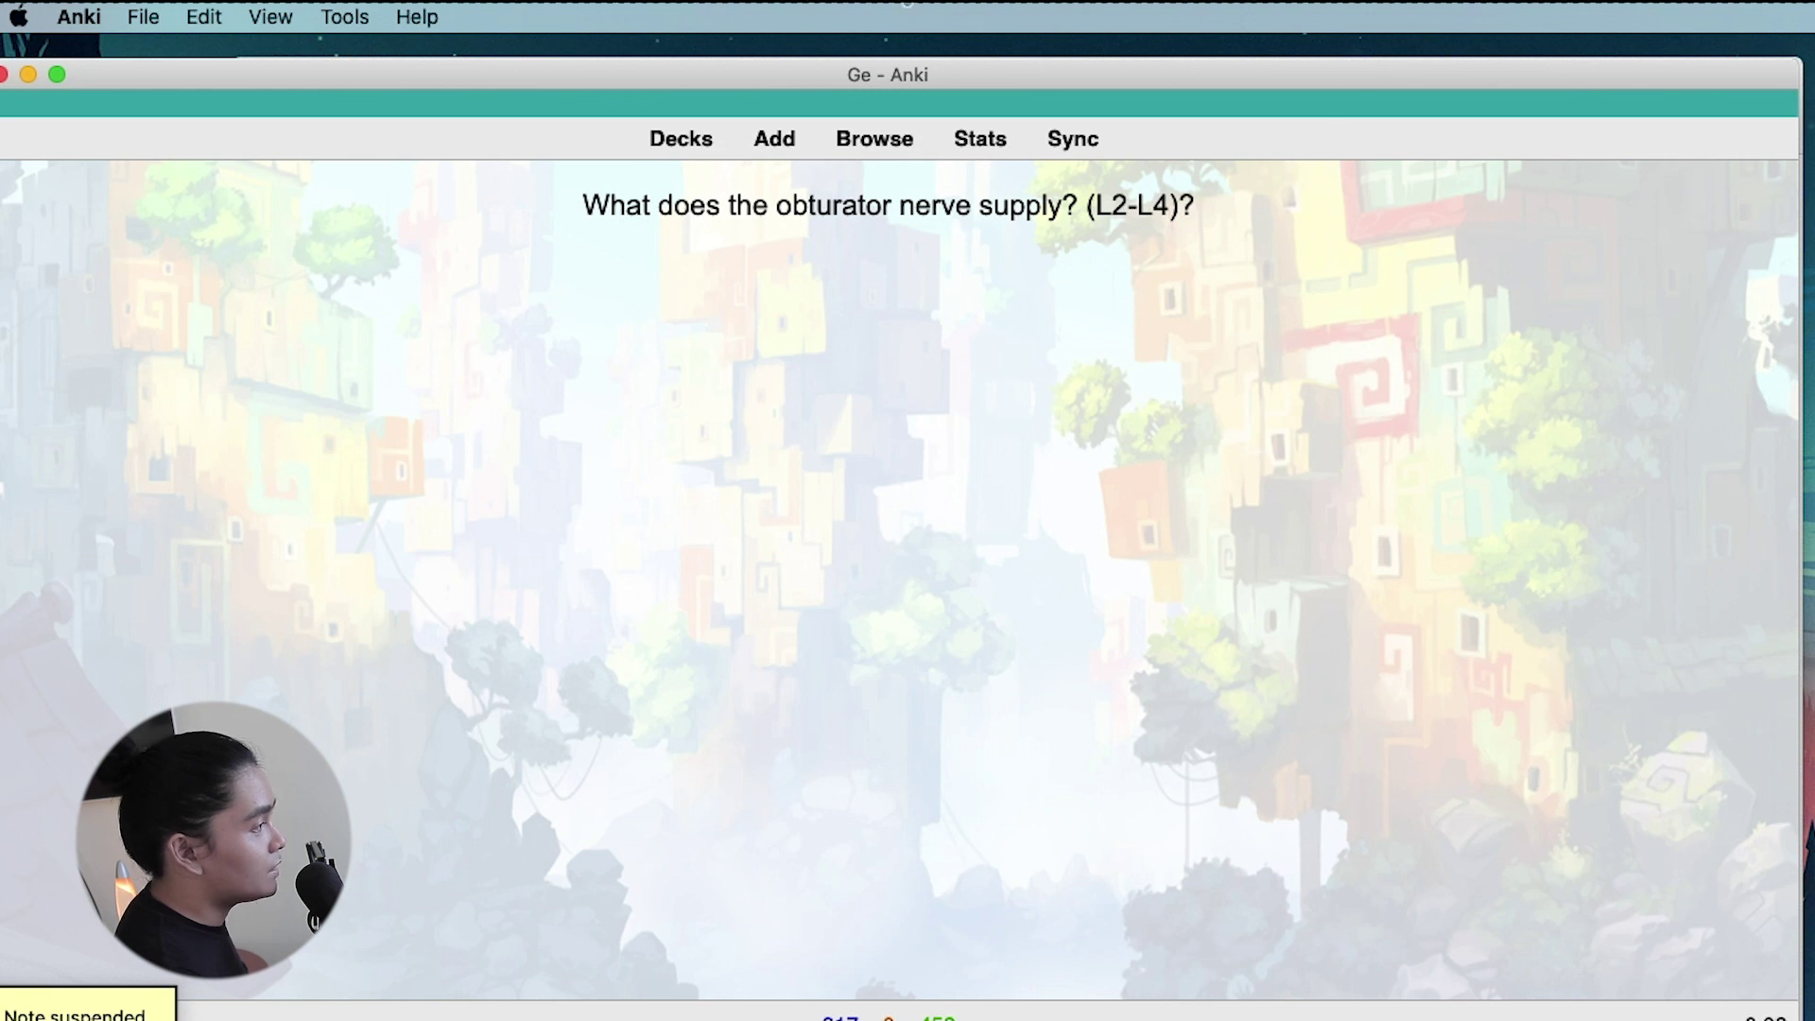
key("b")
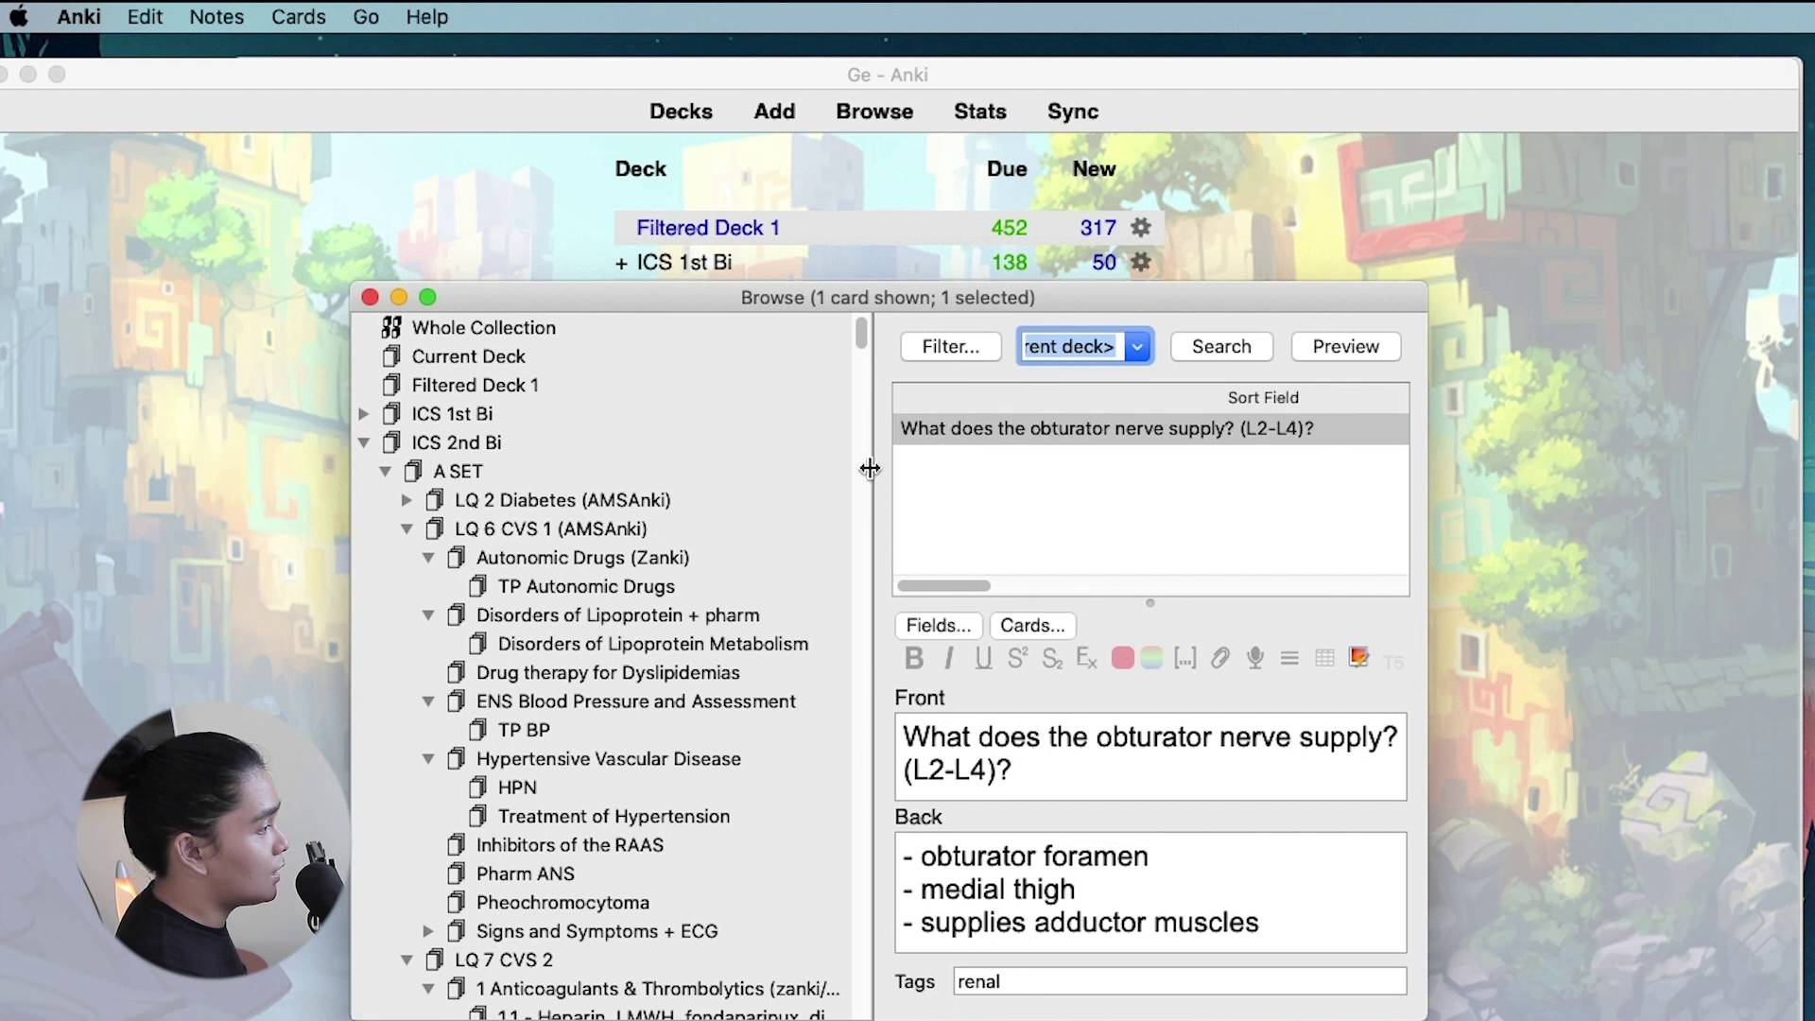
left_click(977, 359)
mouse_move(1096, 446)
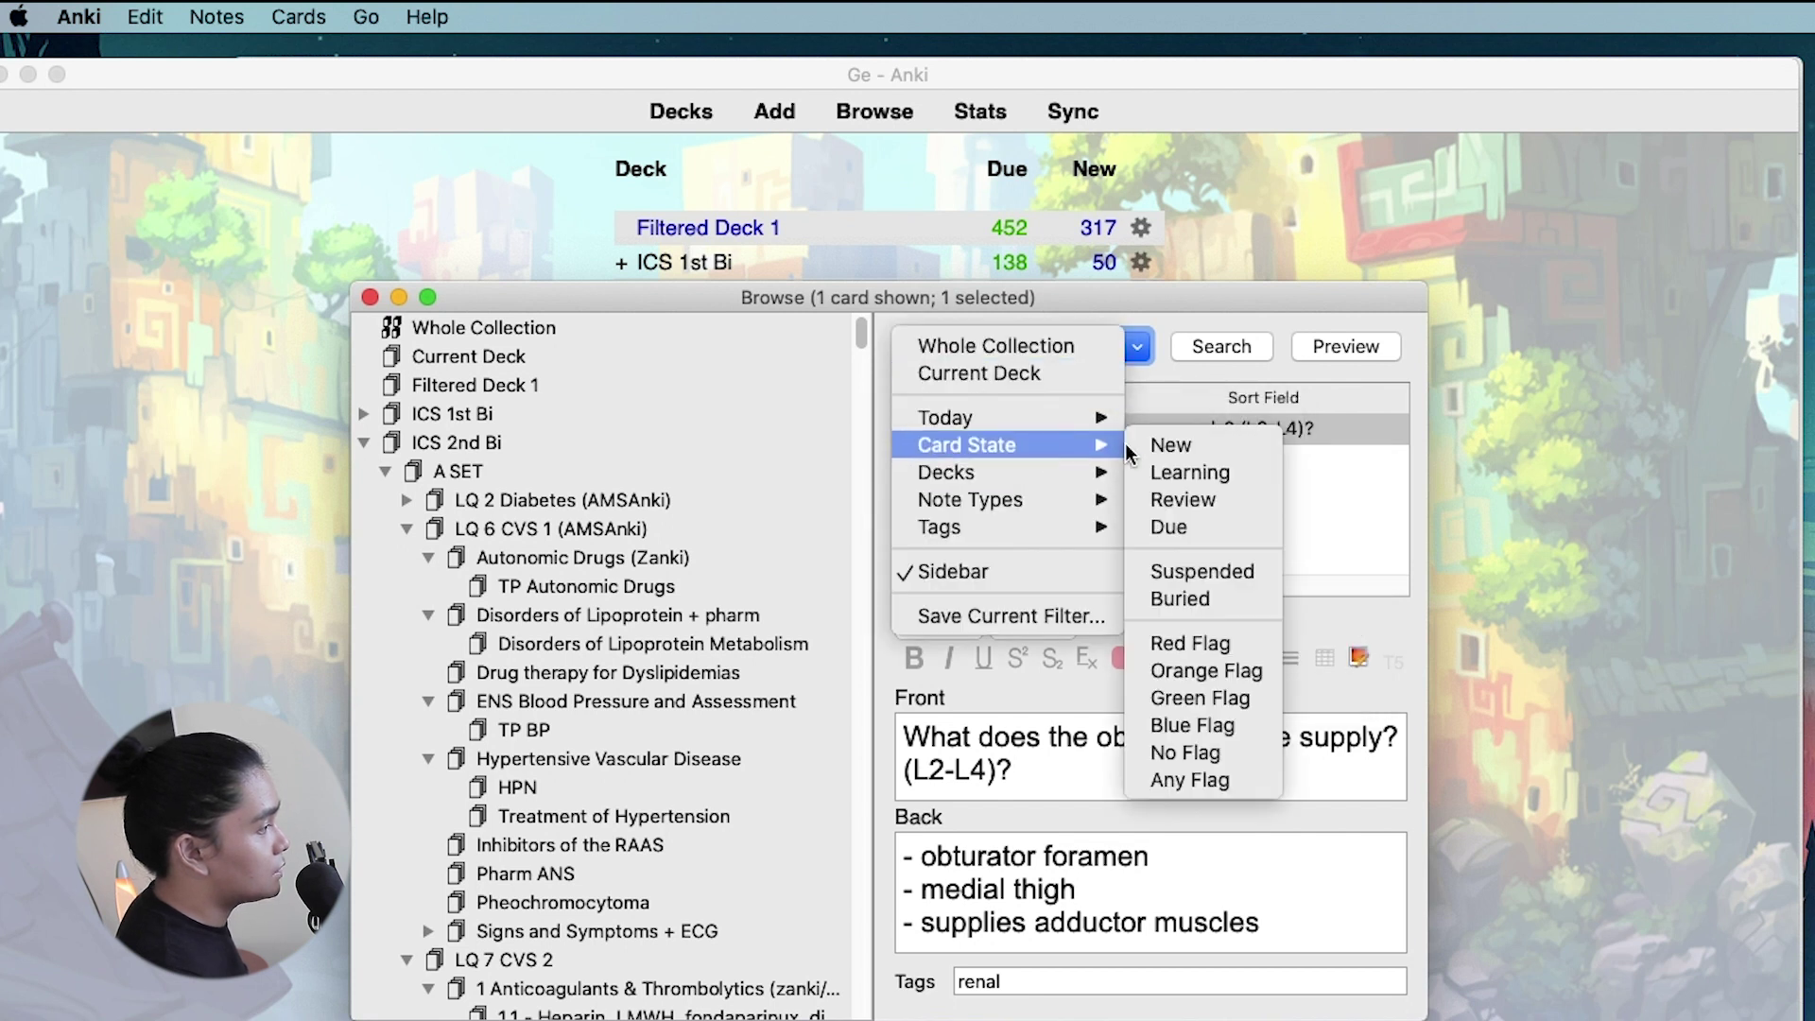
left_click(1196, 571)
Step: Look through the suspended cards in the card list, checking their content and tags
scroll(1163, 479, "down", 2)
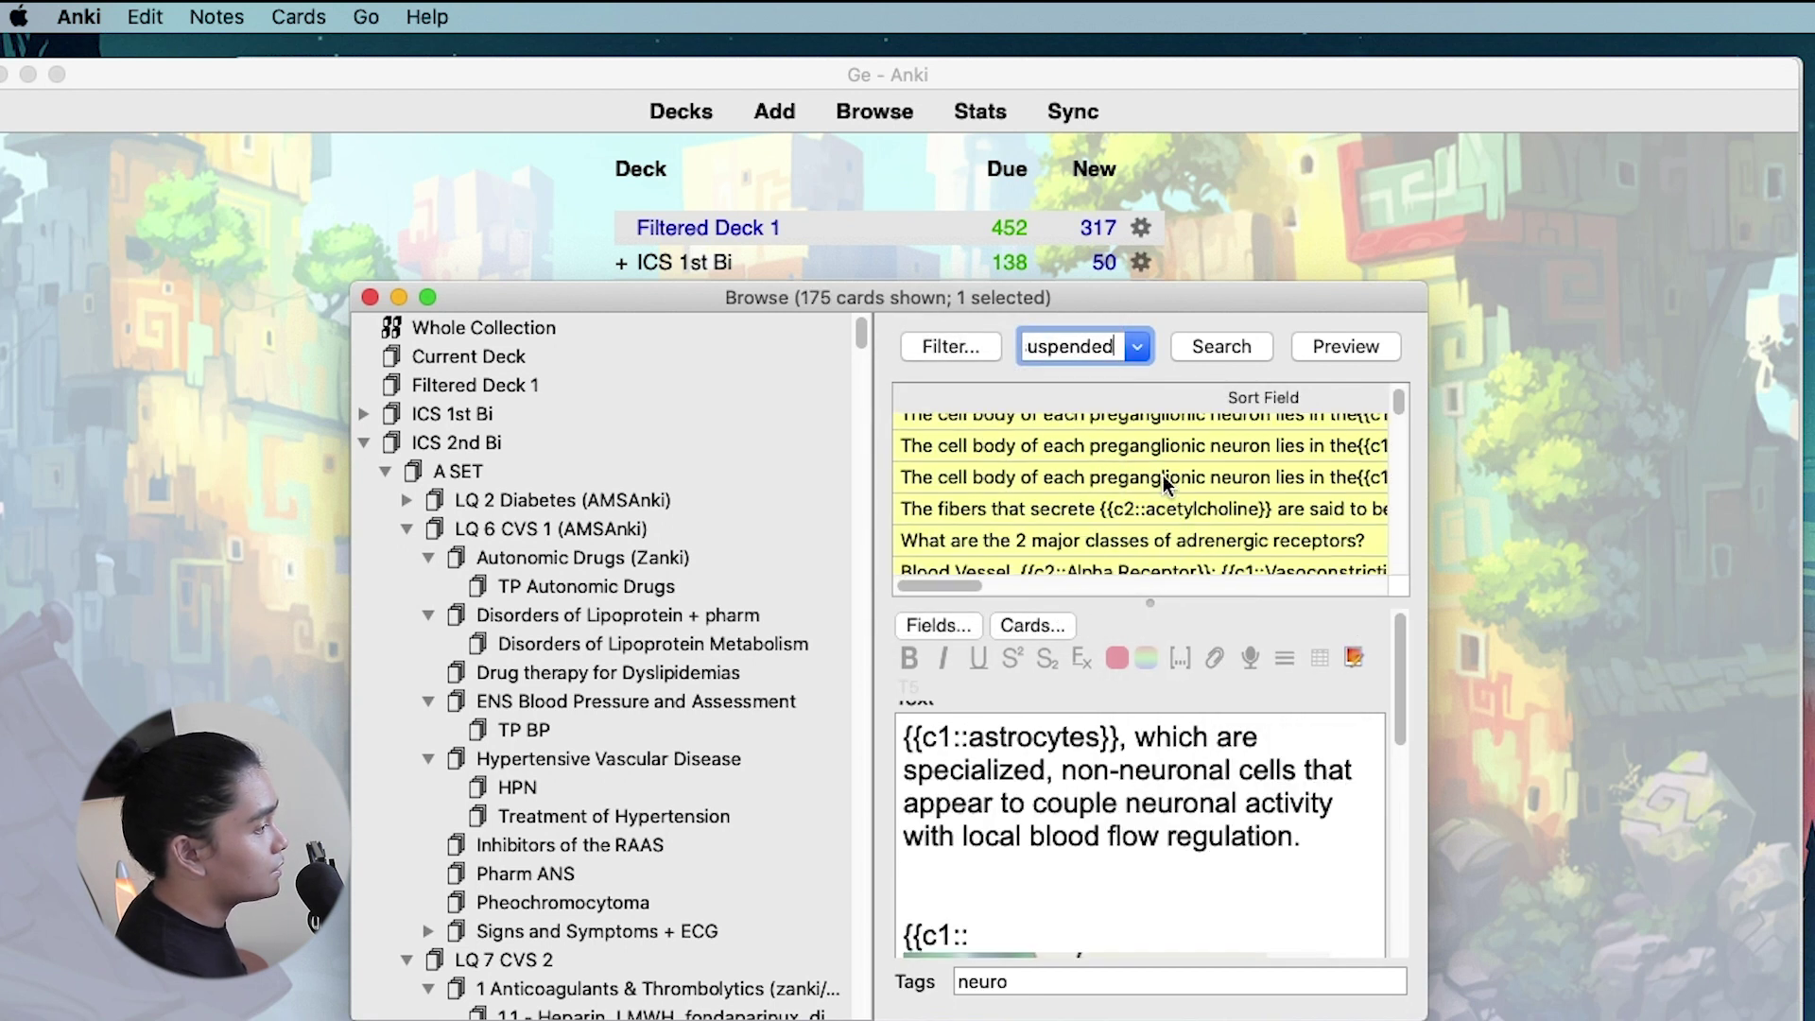
left_click(1167, 484)
scroll(1172, 501, "down", 3)
scroll(1170, 500, "down", 5)
left_click(1155, 488)
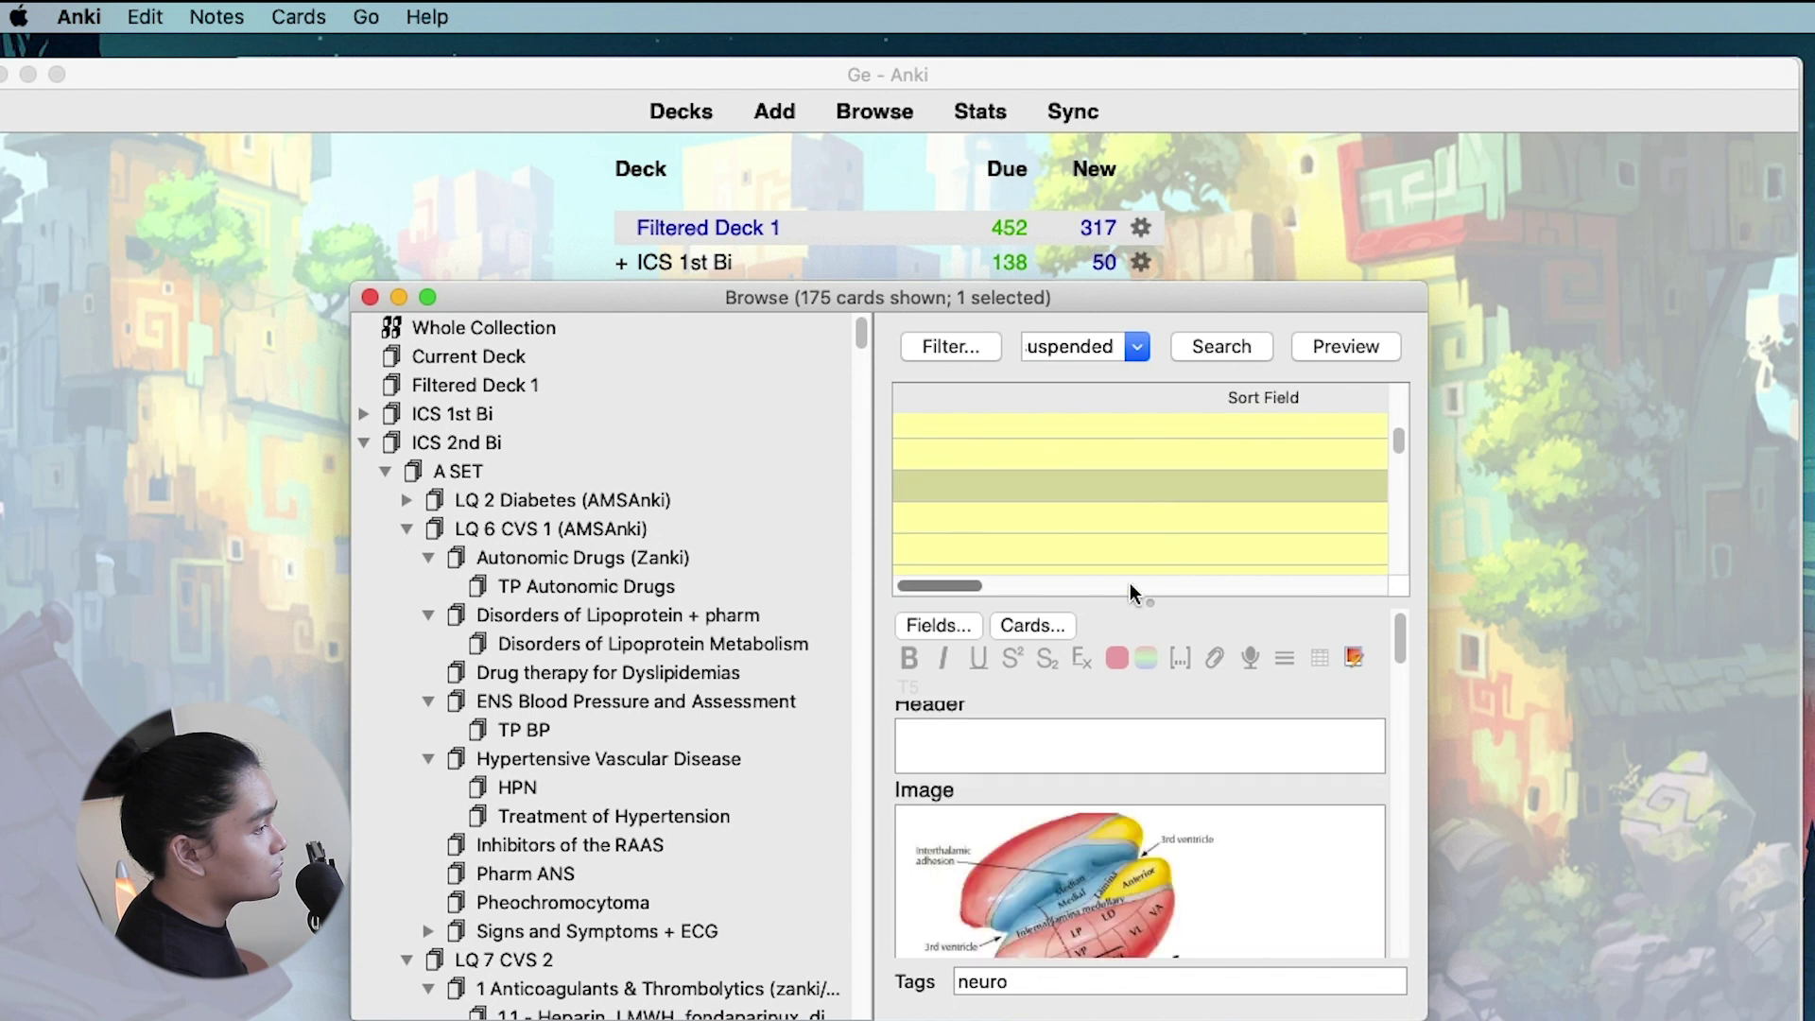
scroll(1042, 549, "down", 1)
key("Down")
key("Down")
key("Down")
key("Down")
key("Down")
key("Down")
key("Down")
key("Down")
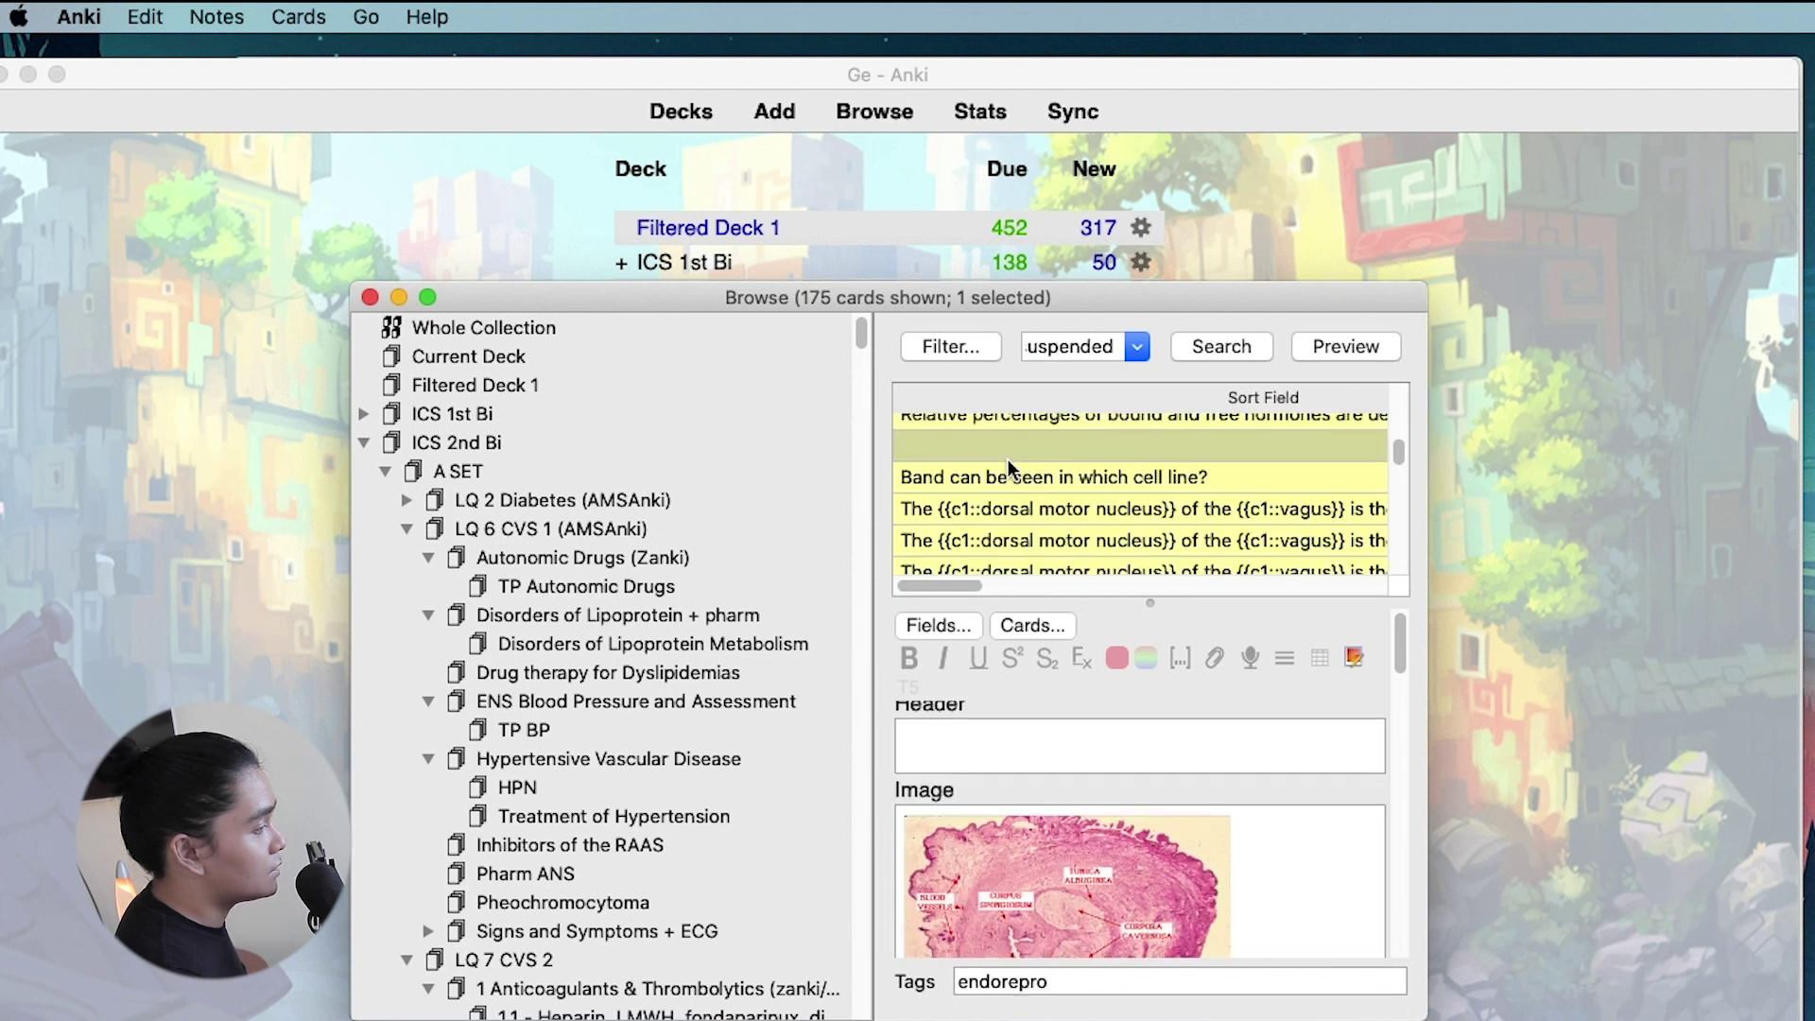
key("Down")
key("Down")
key("Down")
key("Down")
key("Down")
key("Down")
key("Down")
key("Down")
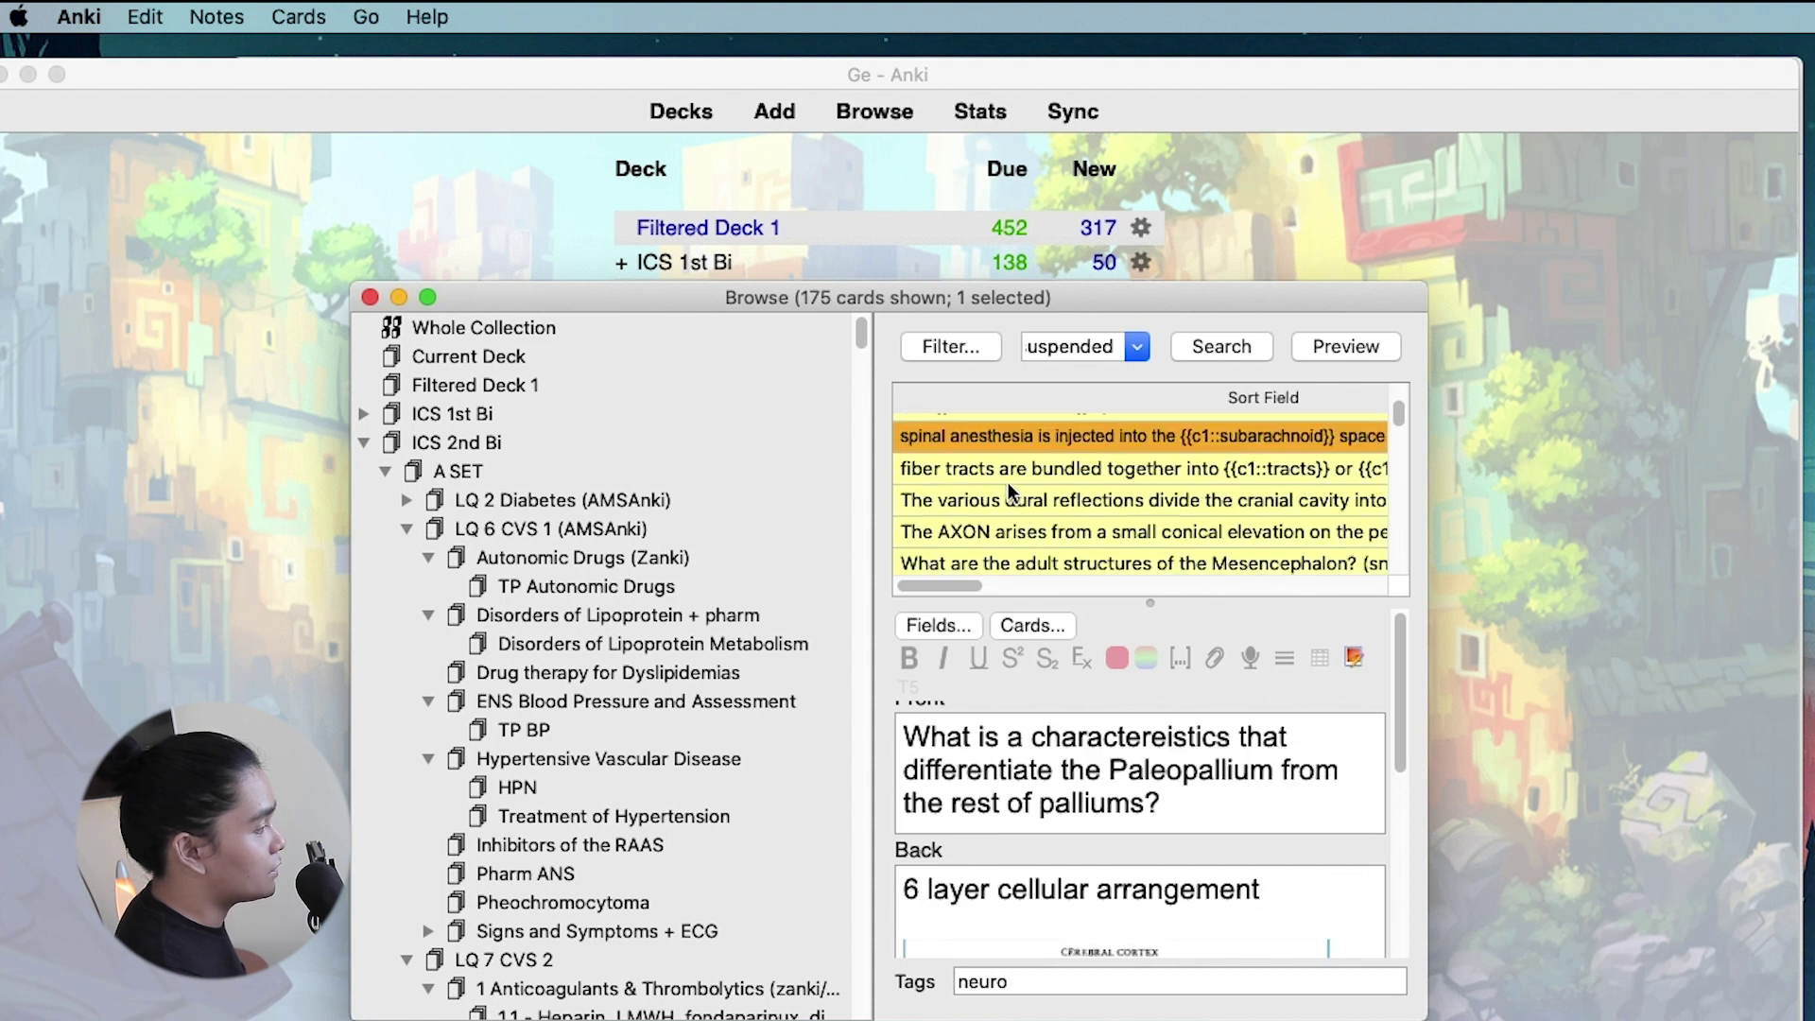
Step: Check the available actions for the suspended fiber tracts card without applying any, and close the card browser
left_click(1012, 481)
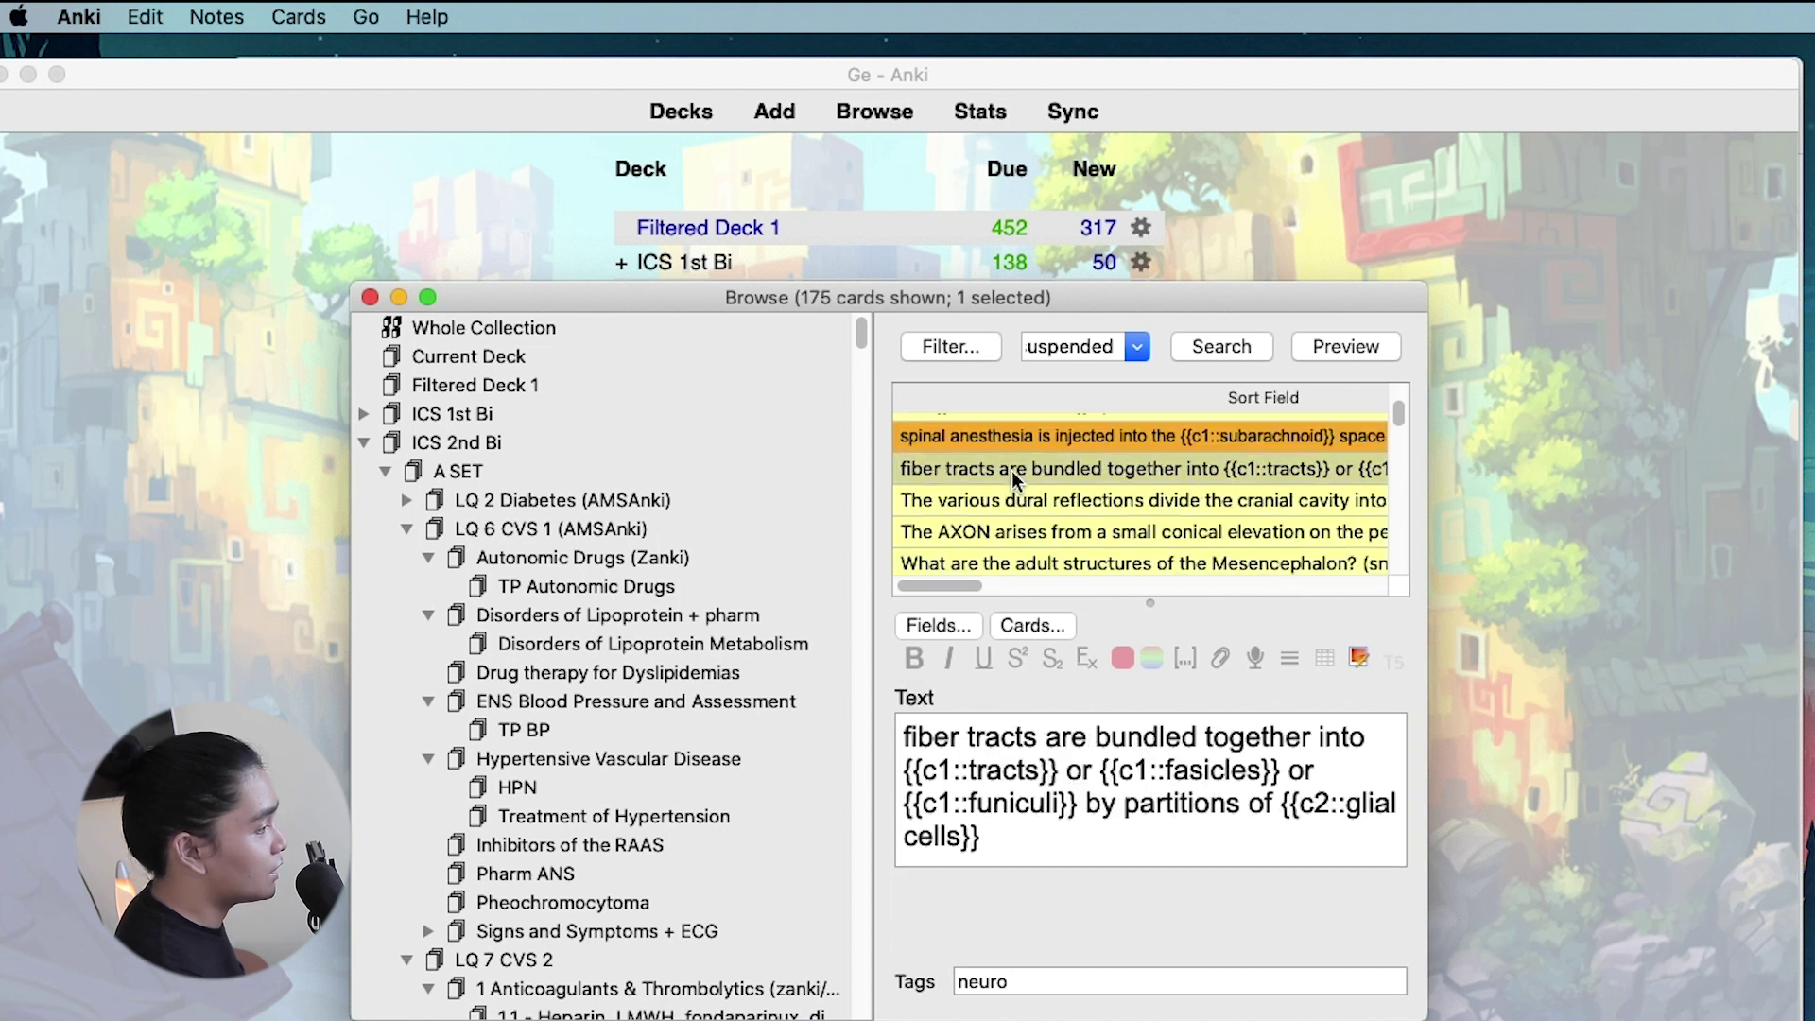
right_click(1012, 471)
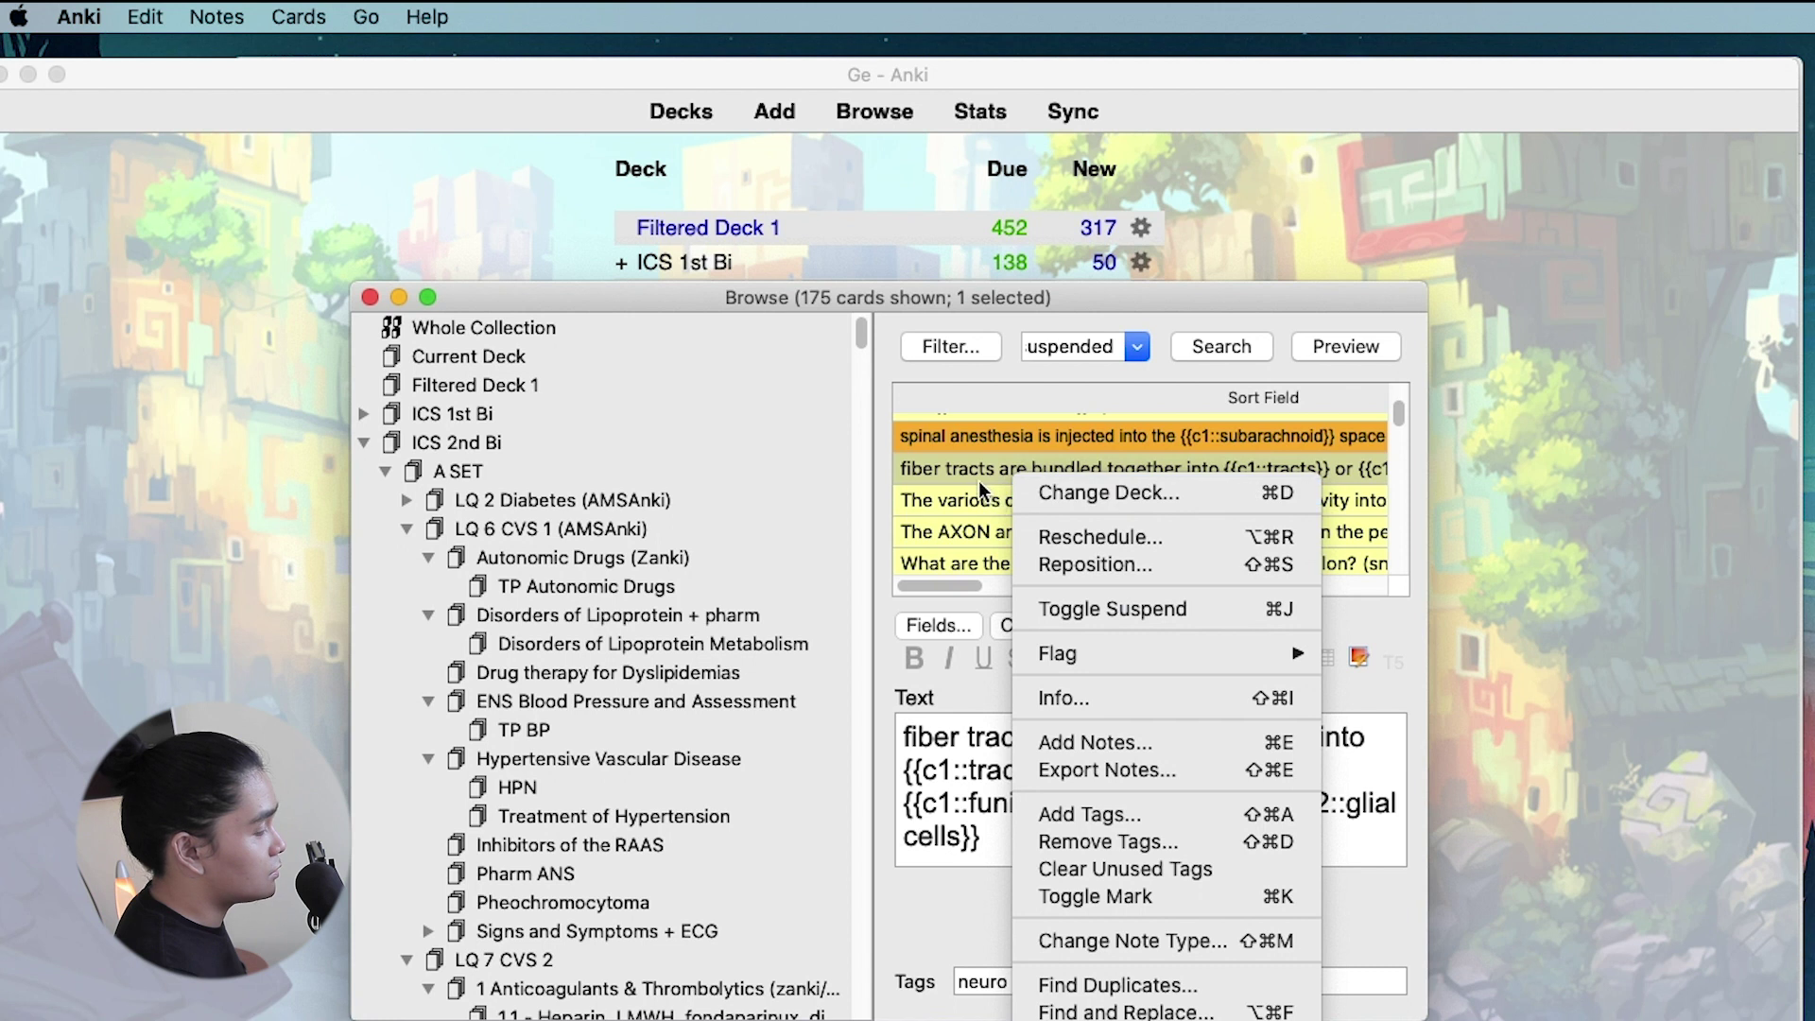
key("Escape")
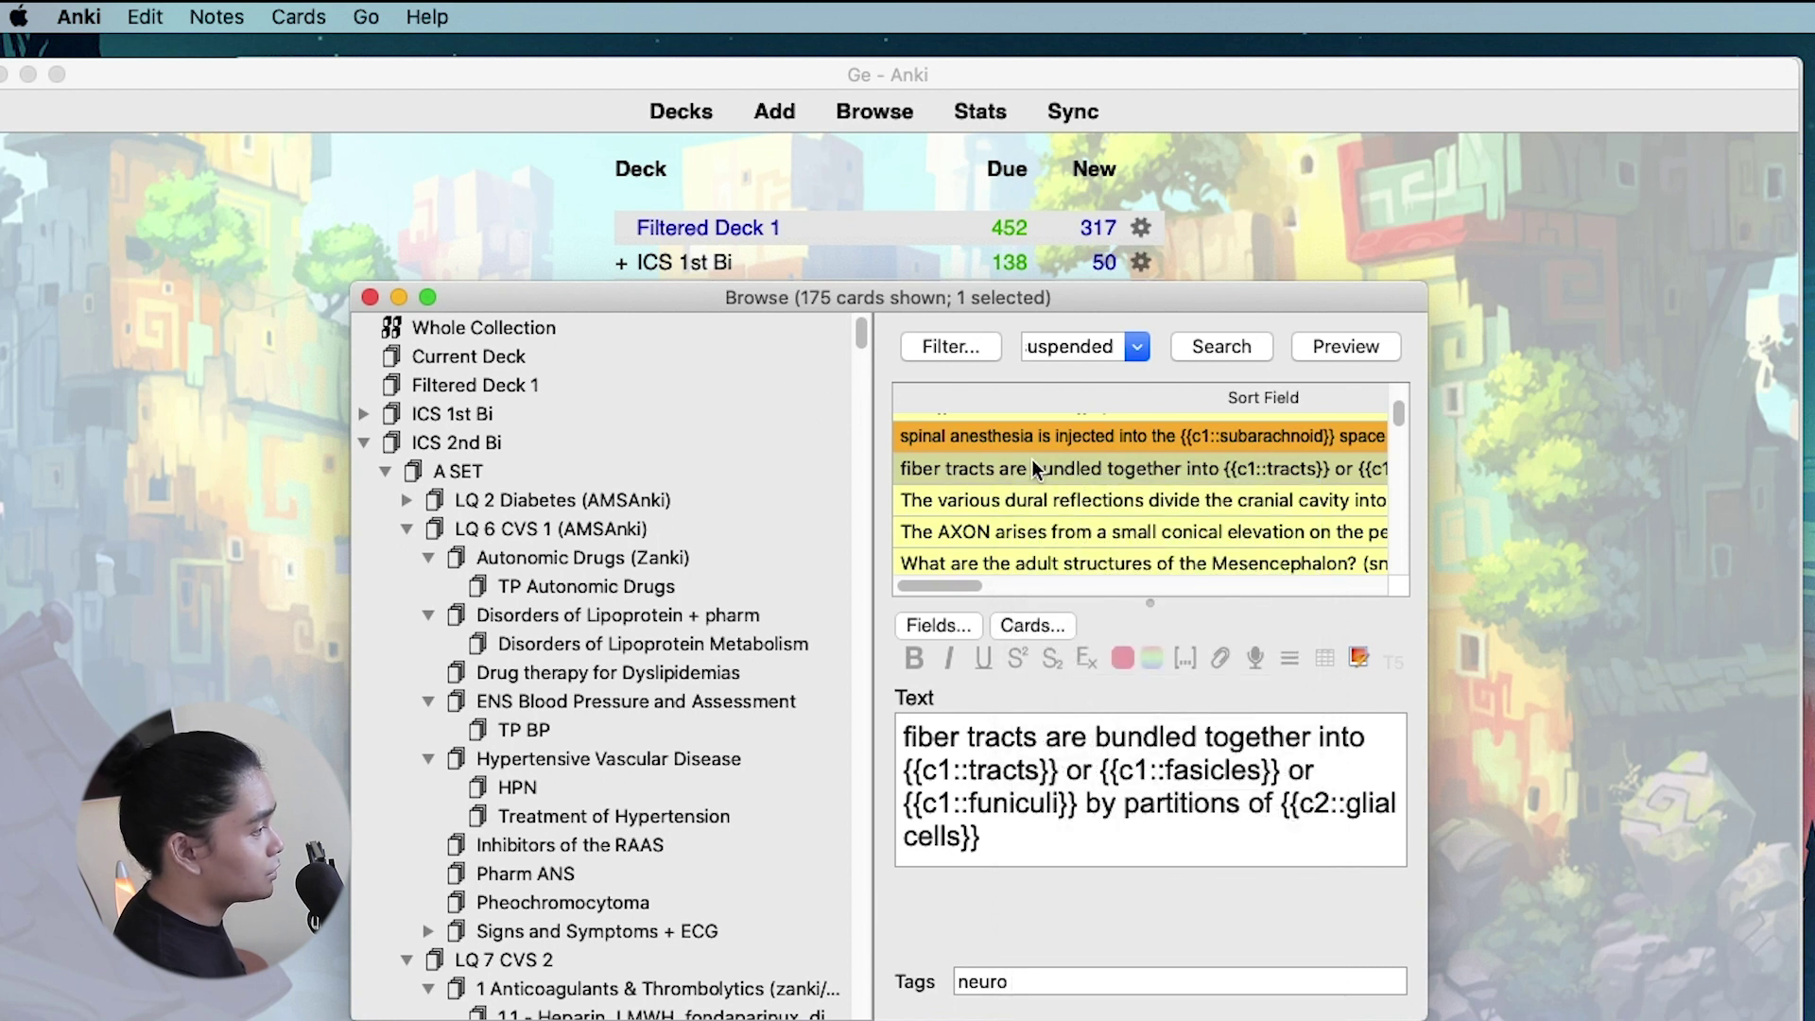
left_click(370, 298)
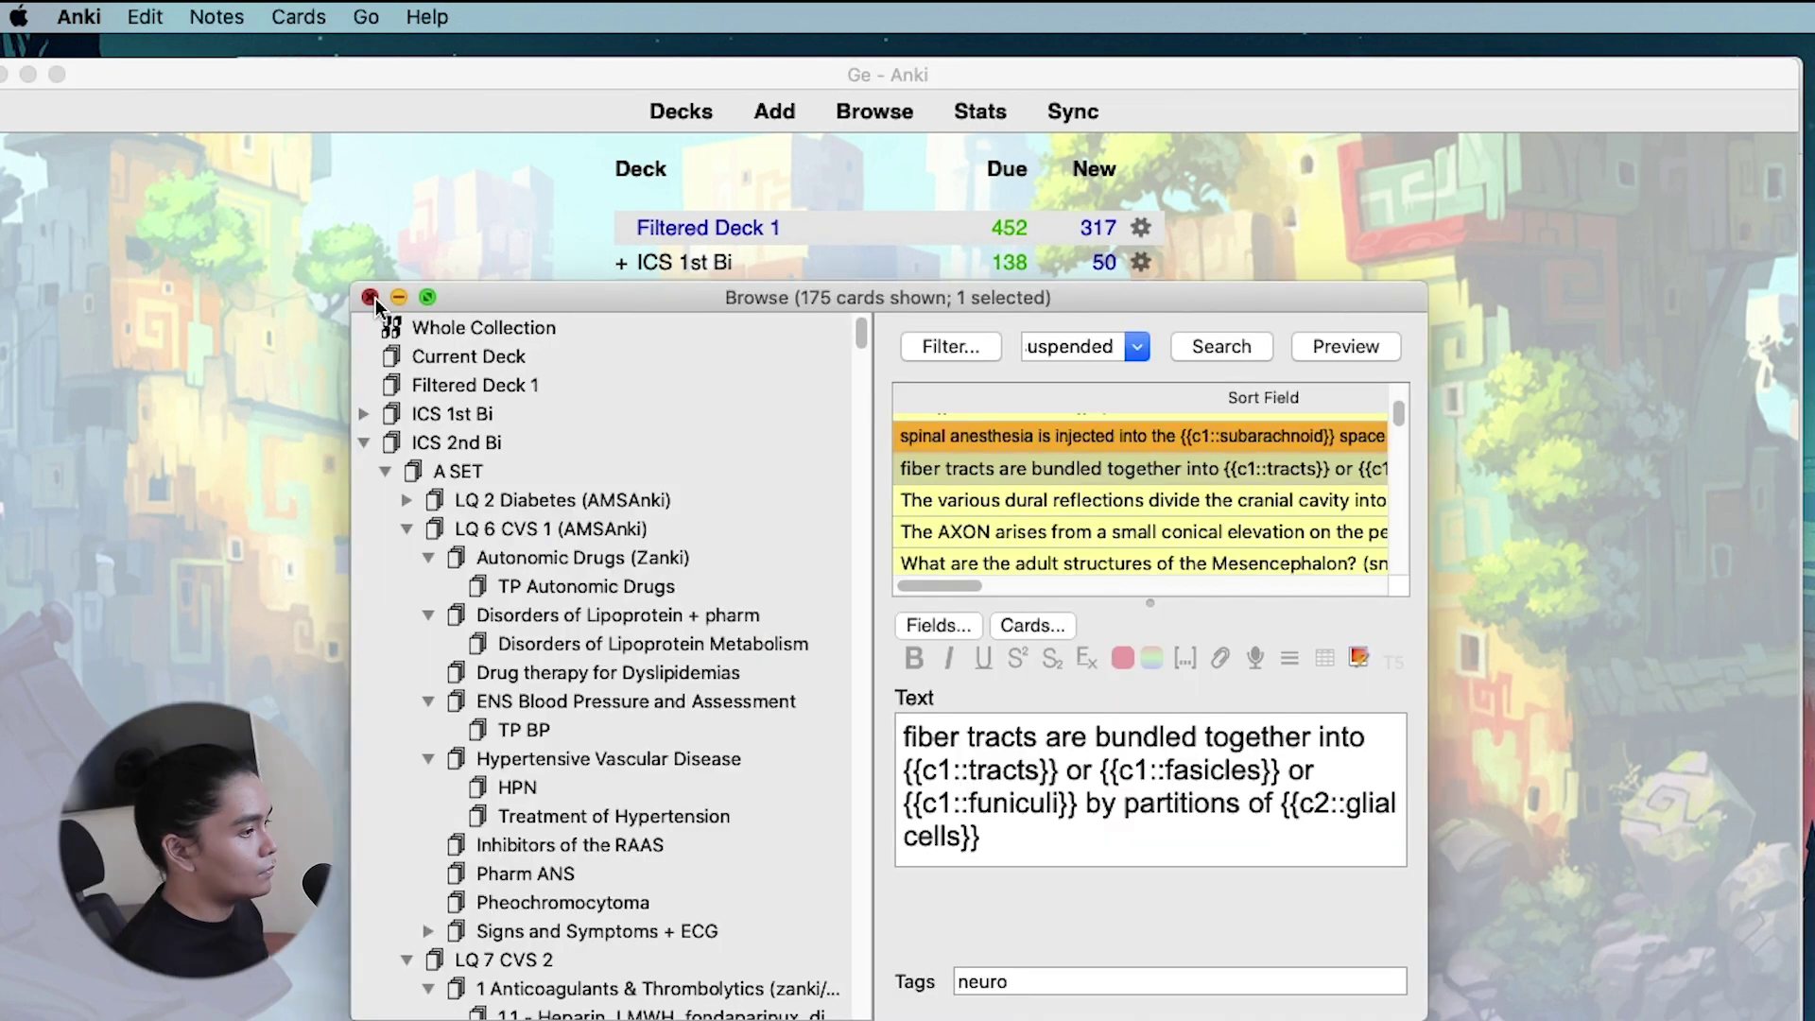
left_click(371, 298)
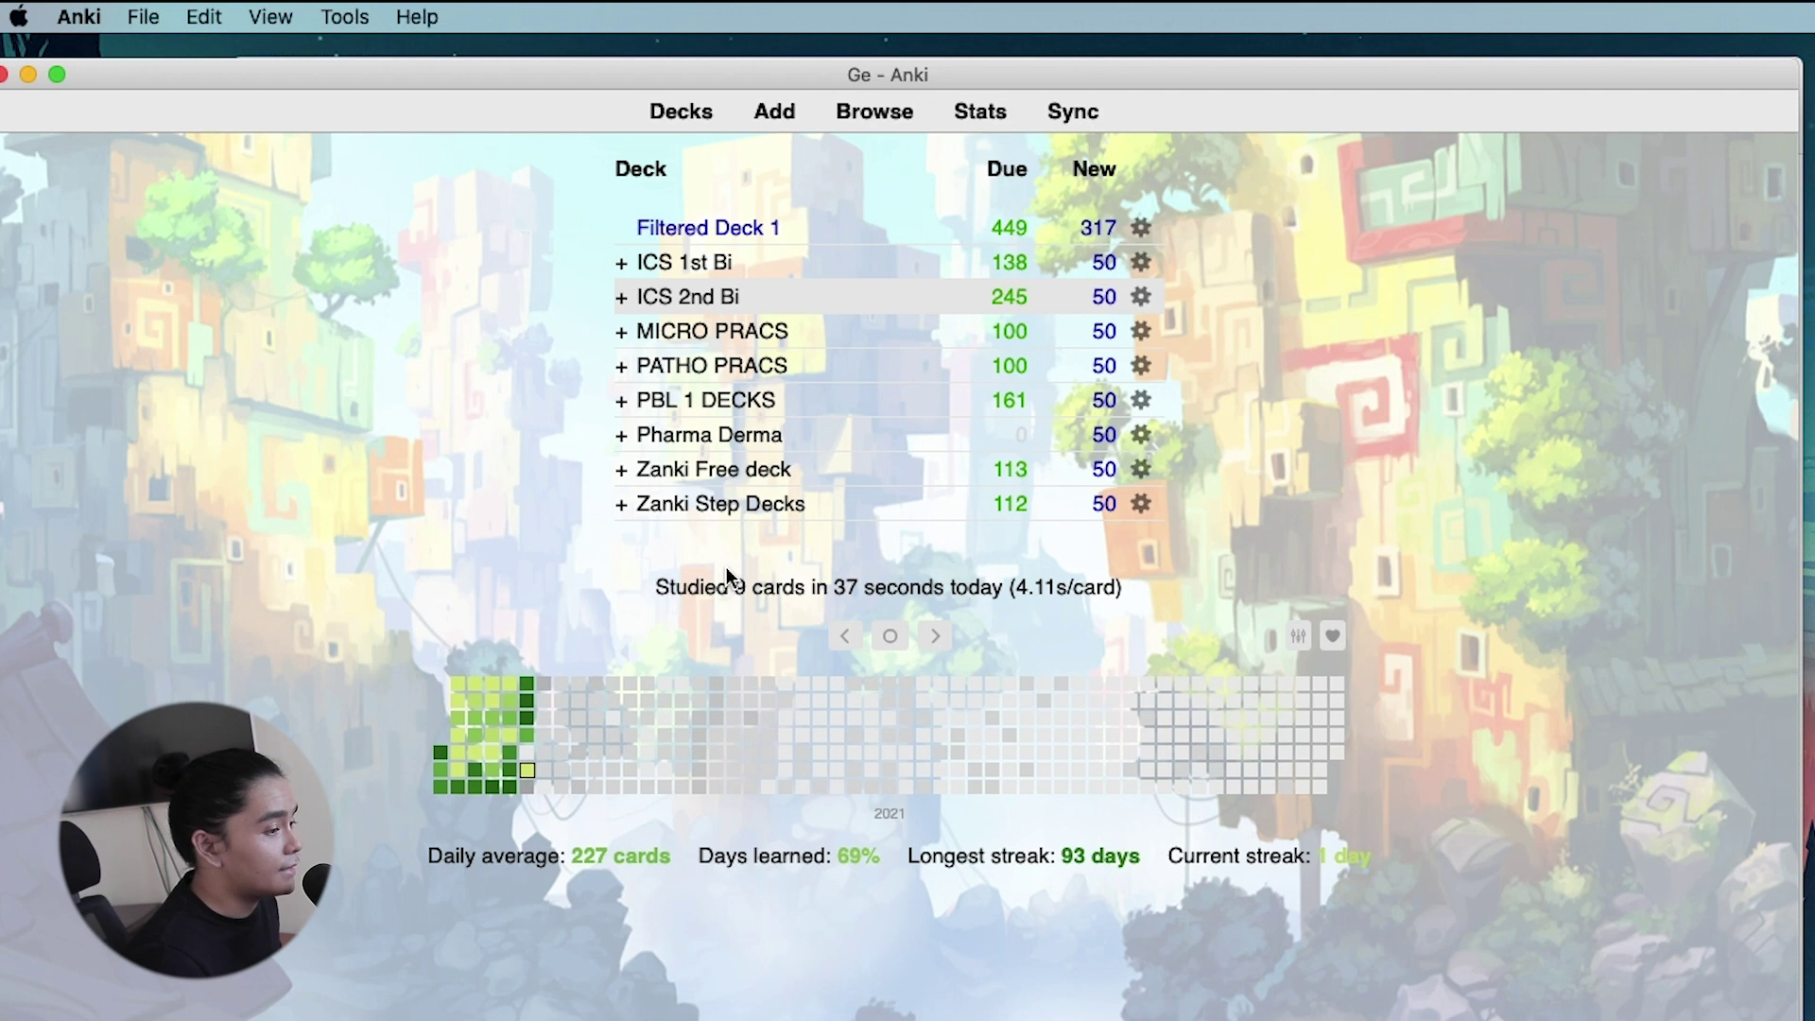
Step: Start a new note for the ICS 2nd Bi deck and load shutterstock_139537109.jpg from the Desktop into Image Occlusion
key("a")
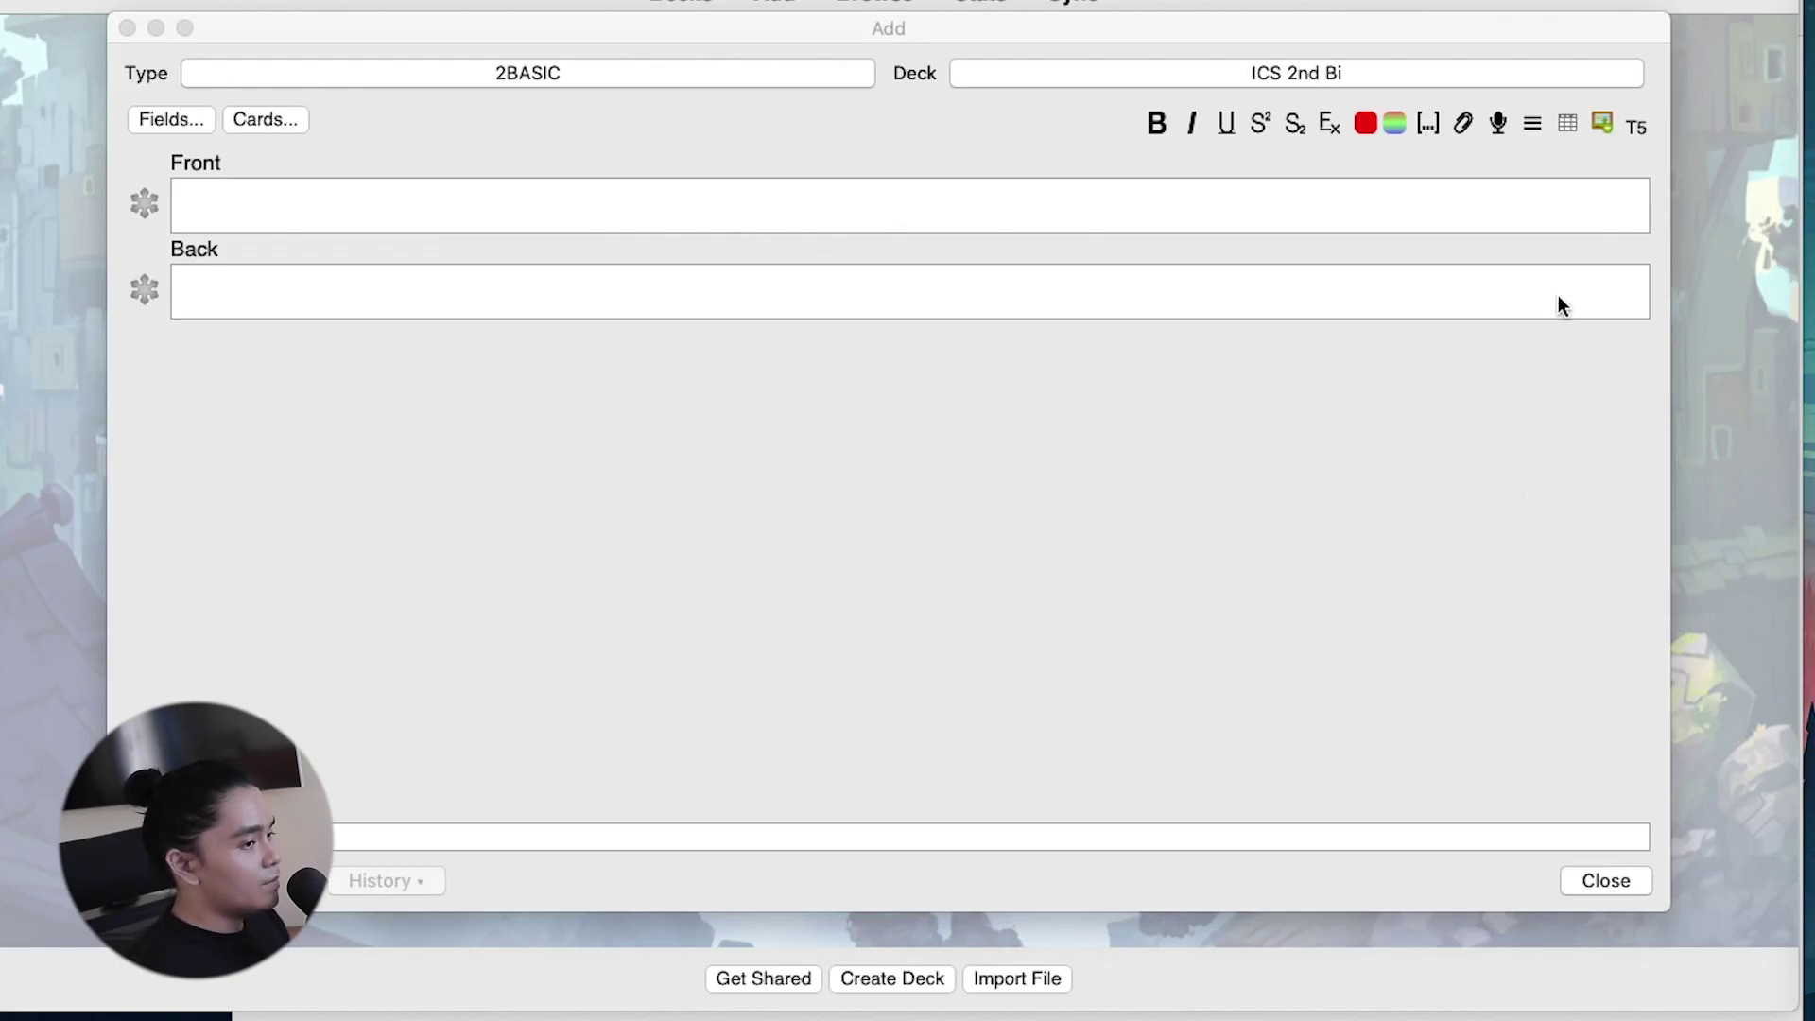
left_click(1599, 127)
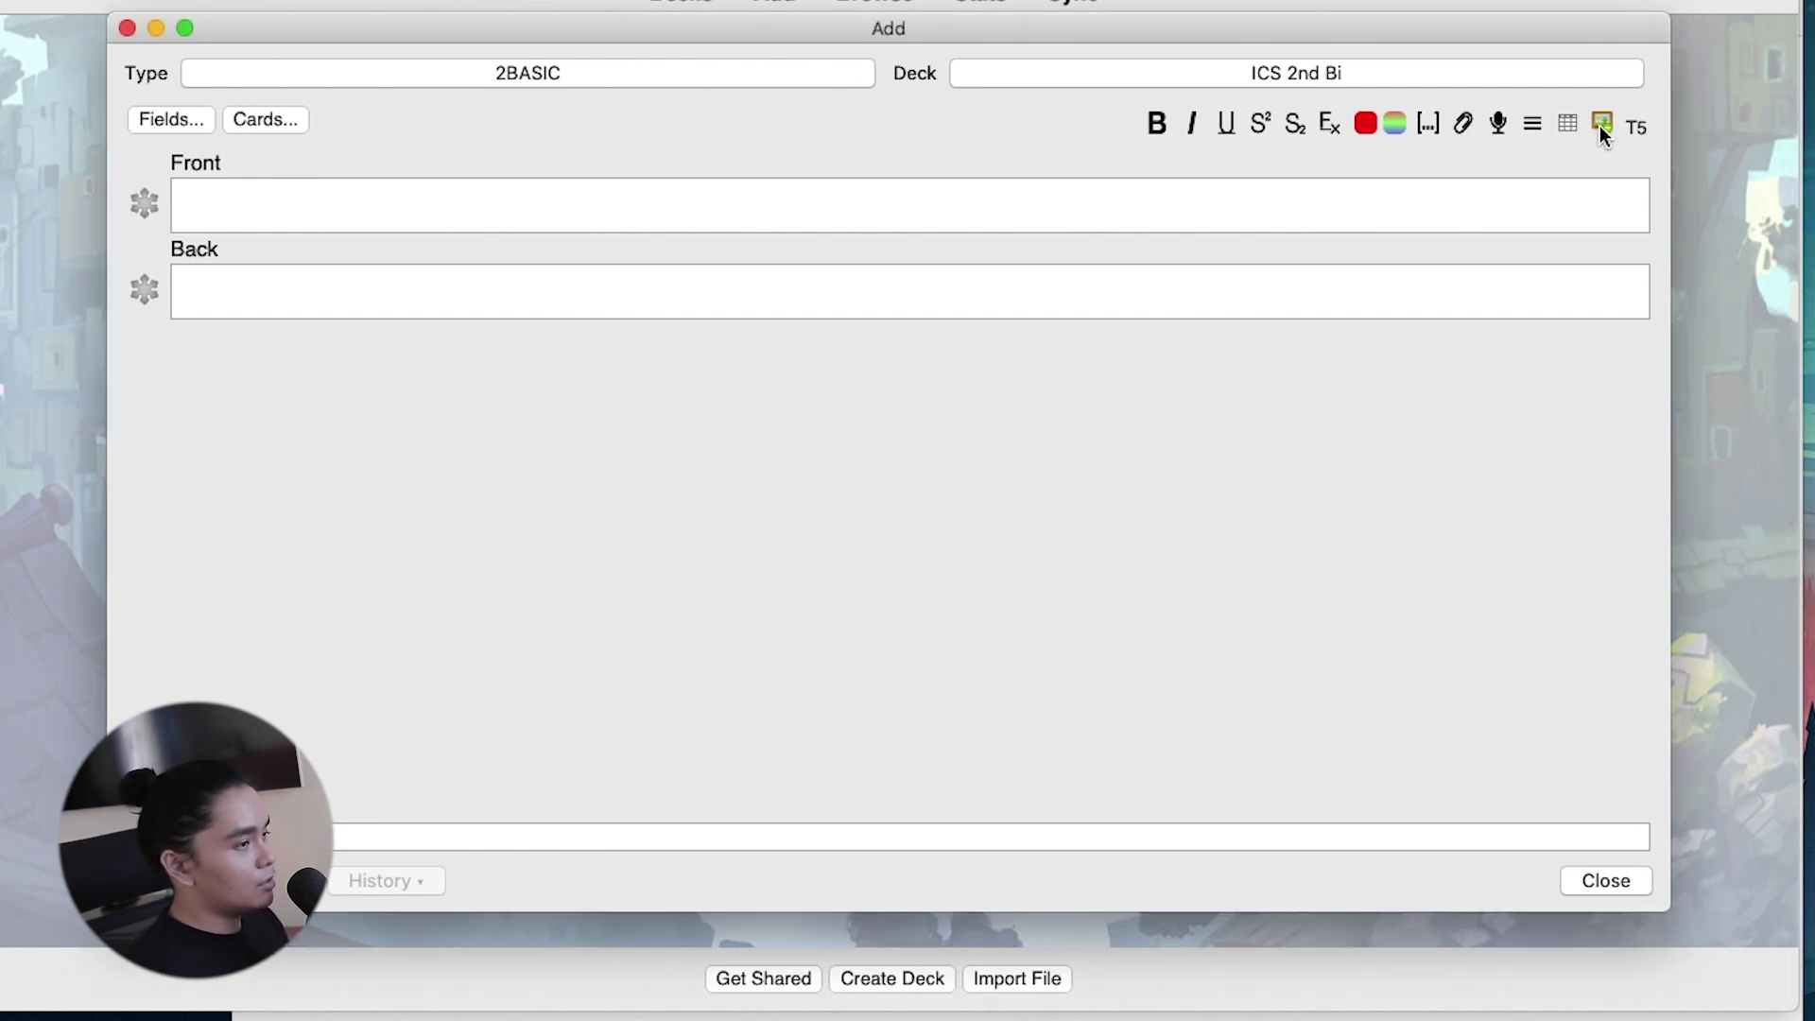
left_click(1599, 123)
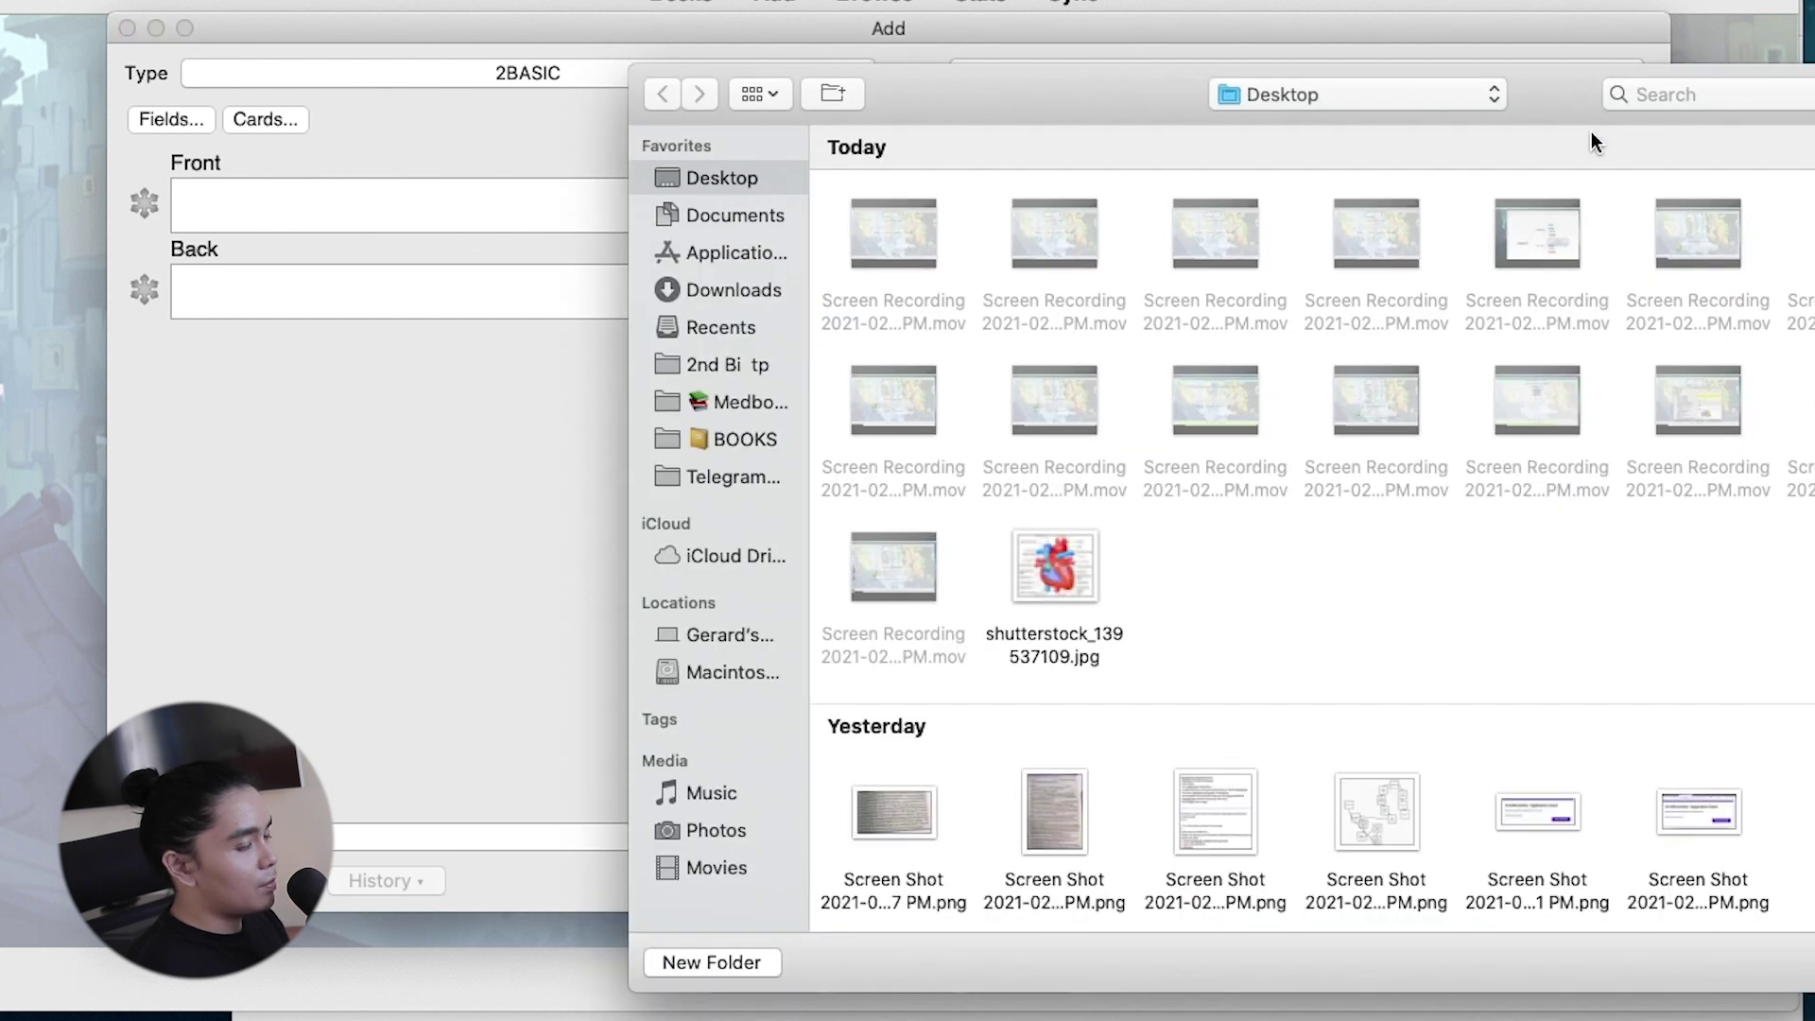
left_click(1066, 593)
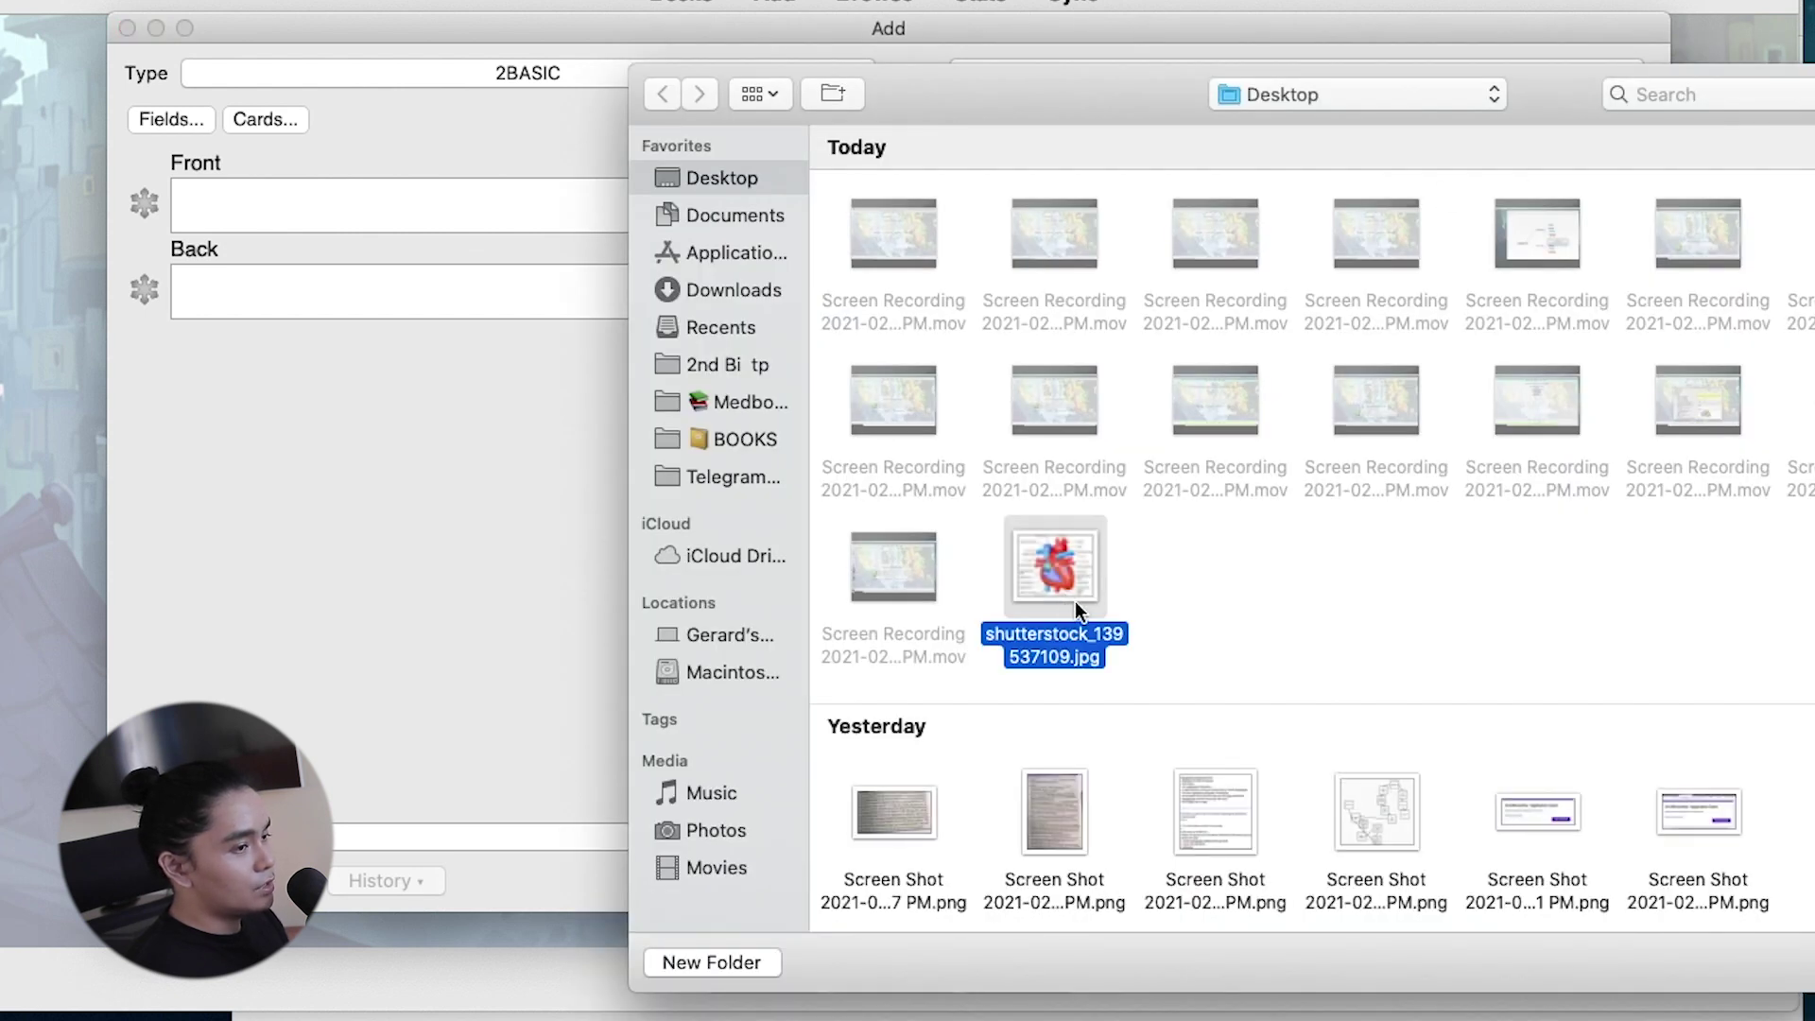
key("Return")
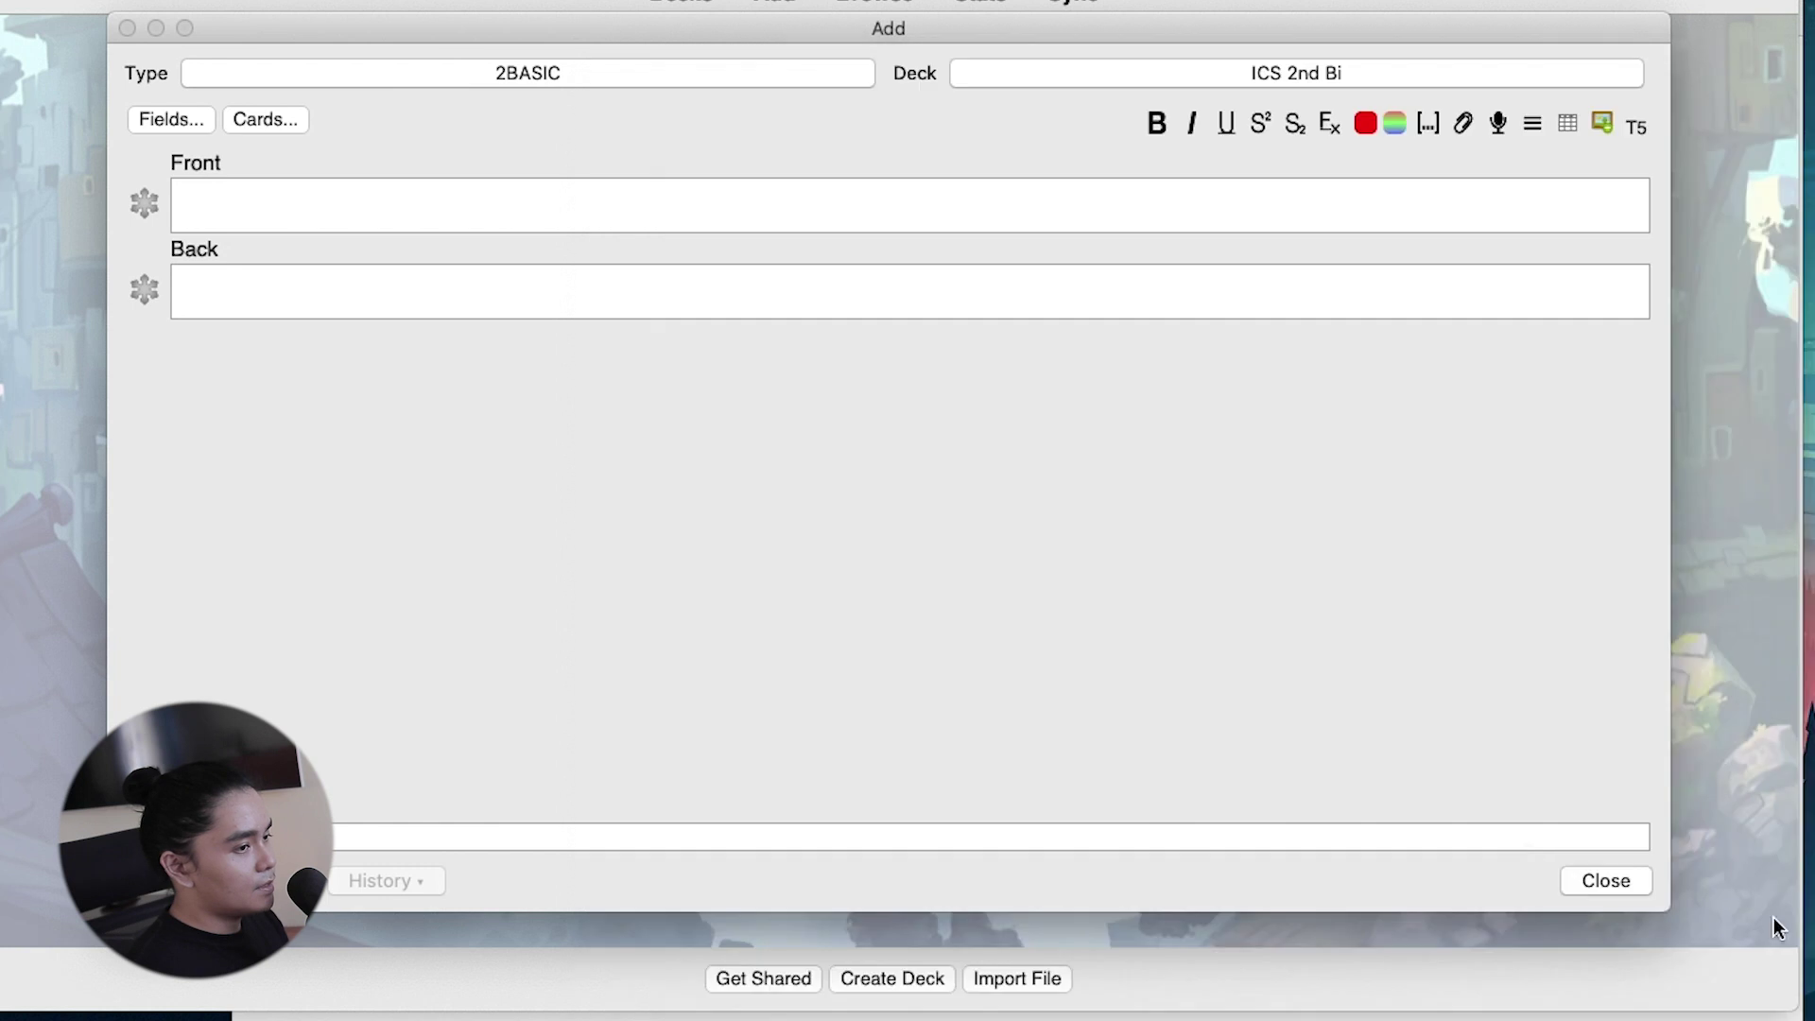
left_click_drag(1537, 129, 1185, 16)
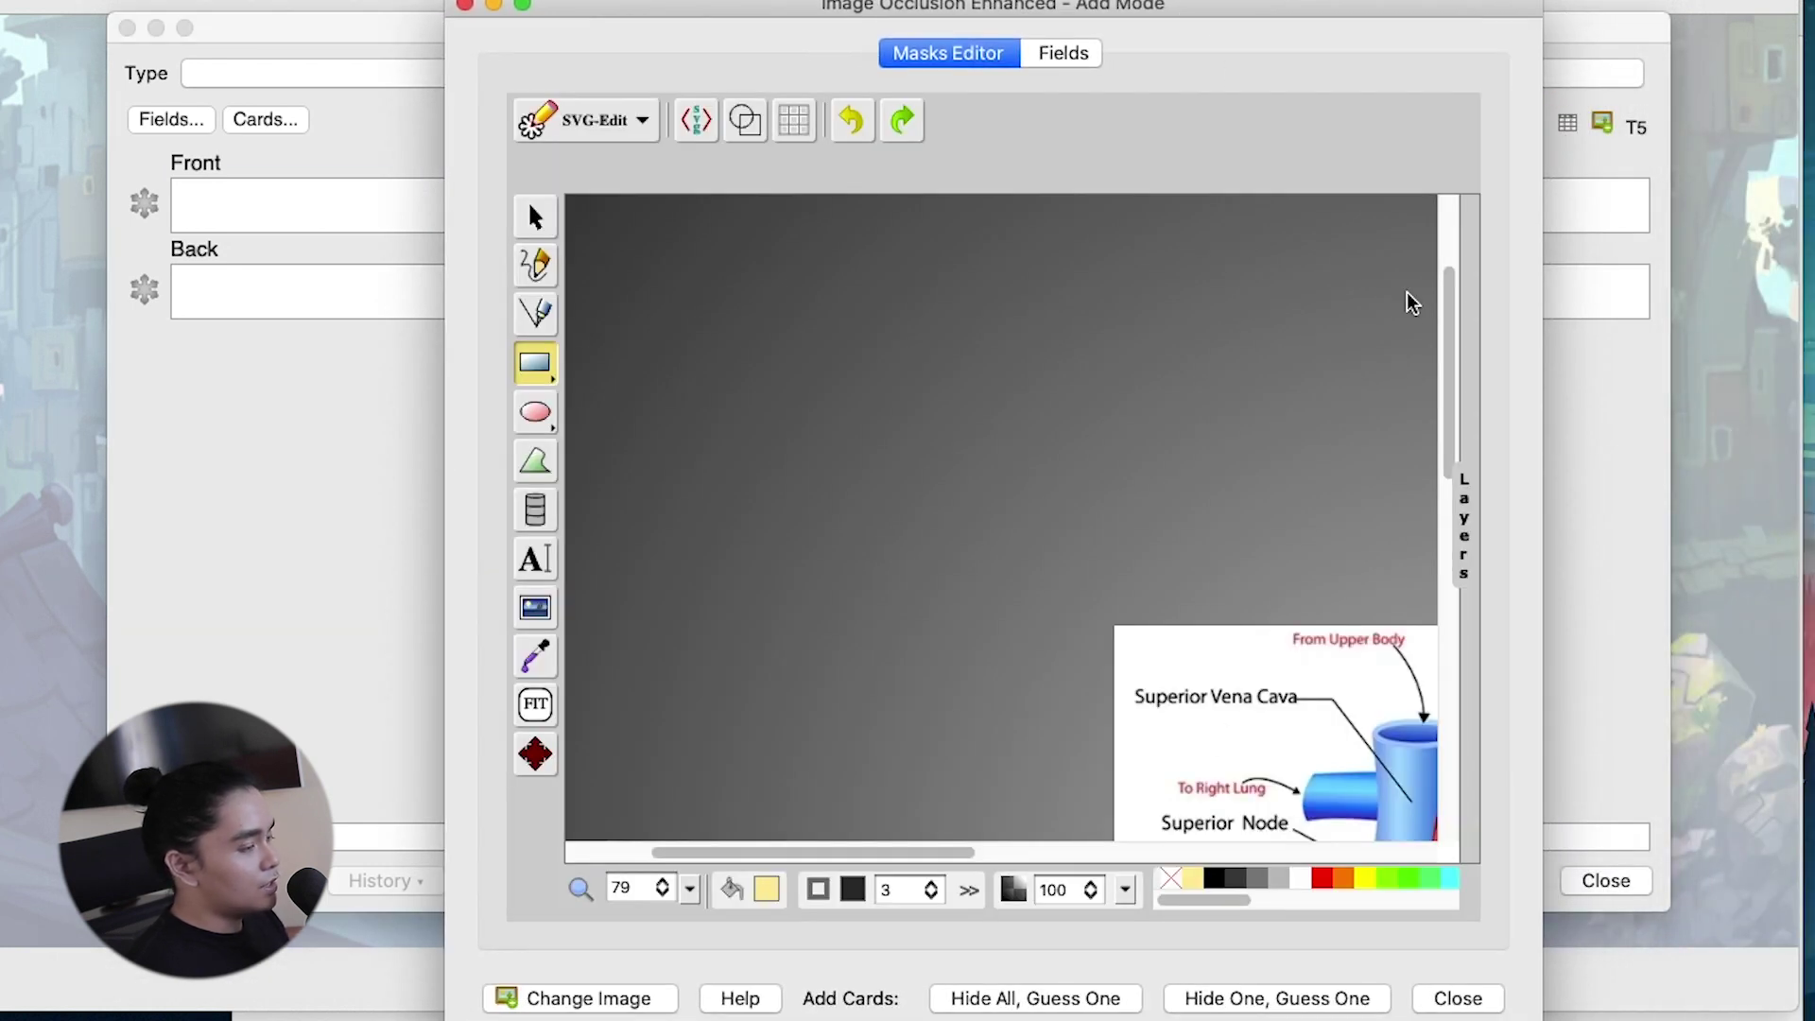
Step: Draw rectangular masks over the Superior Vena Cava, upper Aorta, Mitral (Bicuspid) Valve and Pulmonary Artery labels on the heart diagram
left_click_drag(1451, 375, 1451, 463)
left_click_drag(879, 853, 1045, 860)
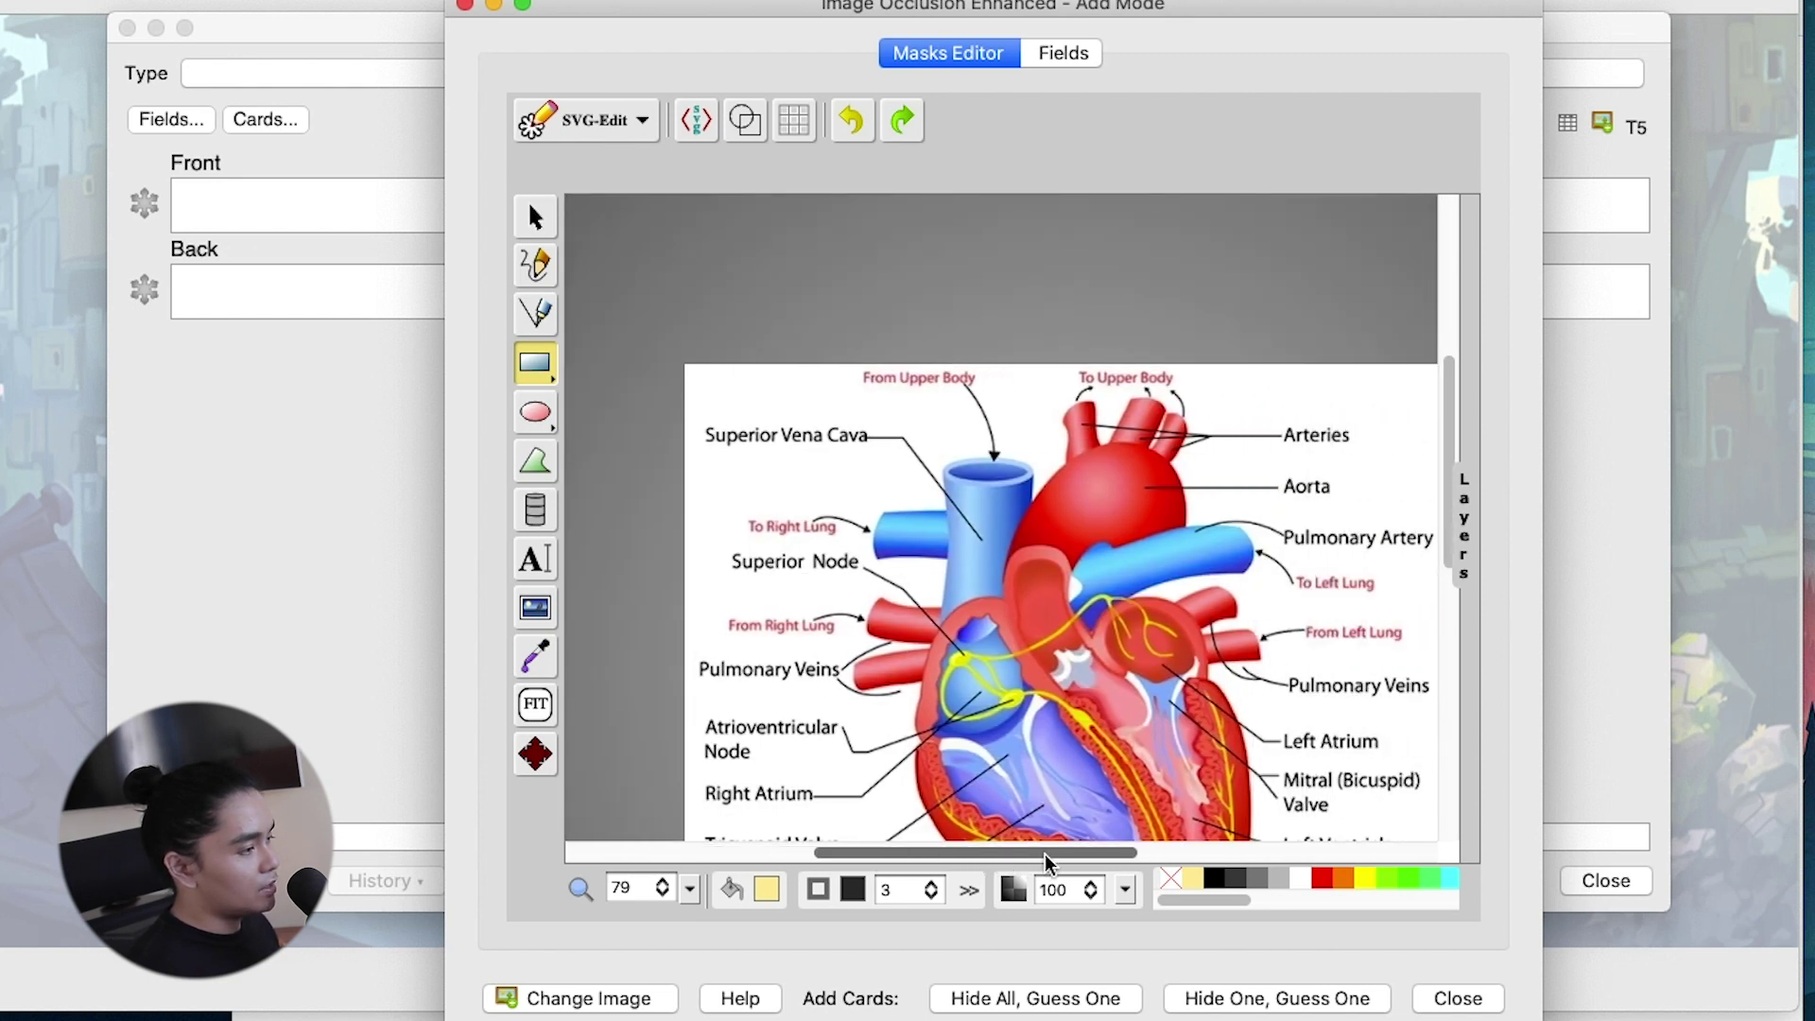
left_click_drag(699, 423, 875, 454)
left_click_drag(1284, 469, 1365, 507)
scroll(1243, 764, "right", 3)
scroll(1241, 762, "down", 5)
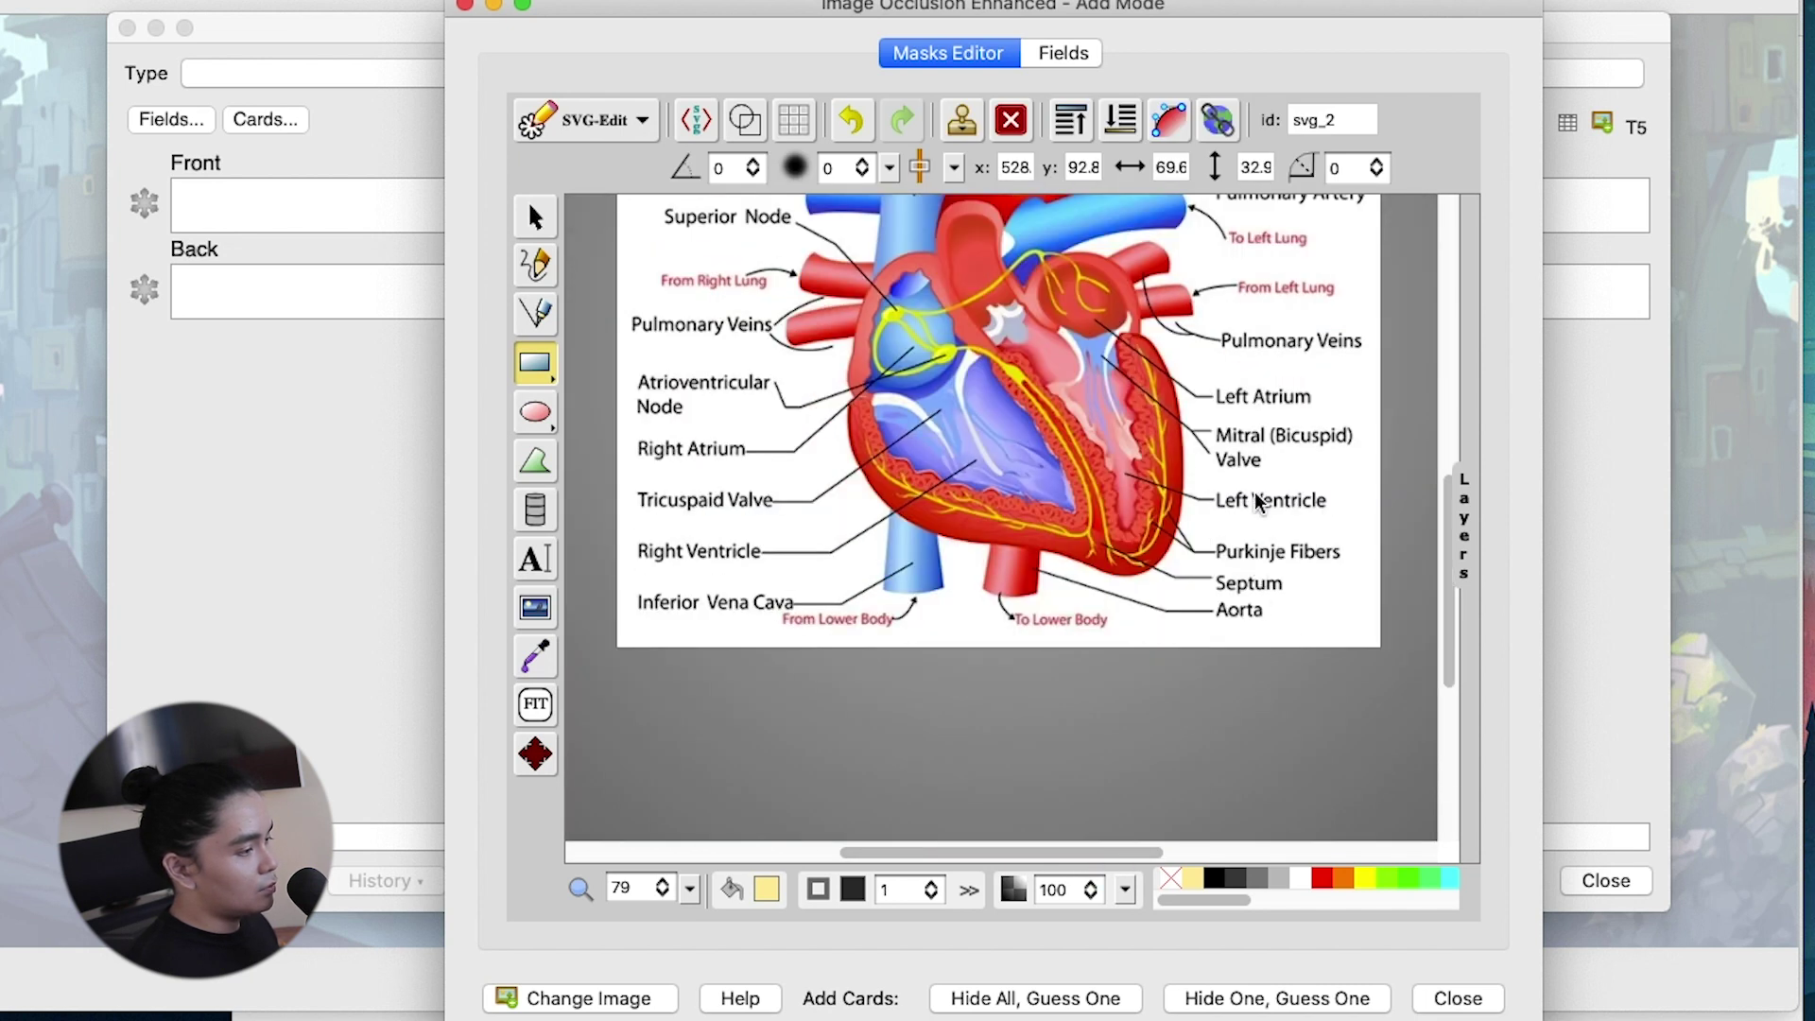
left_click_drag(1215, 426, 1348, 477)
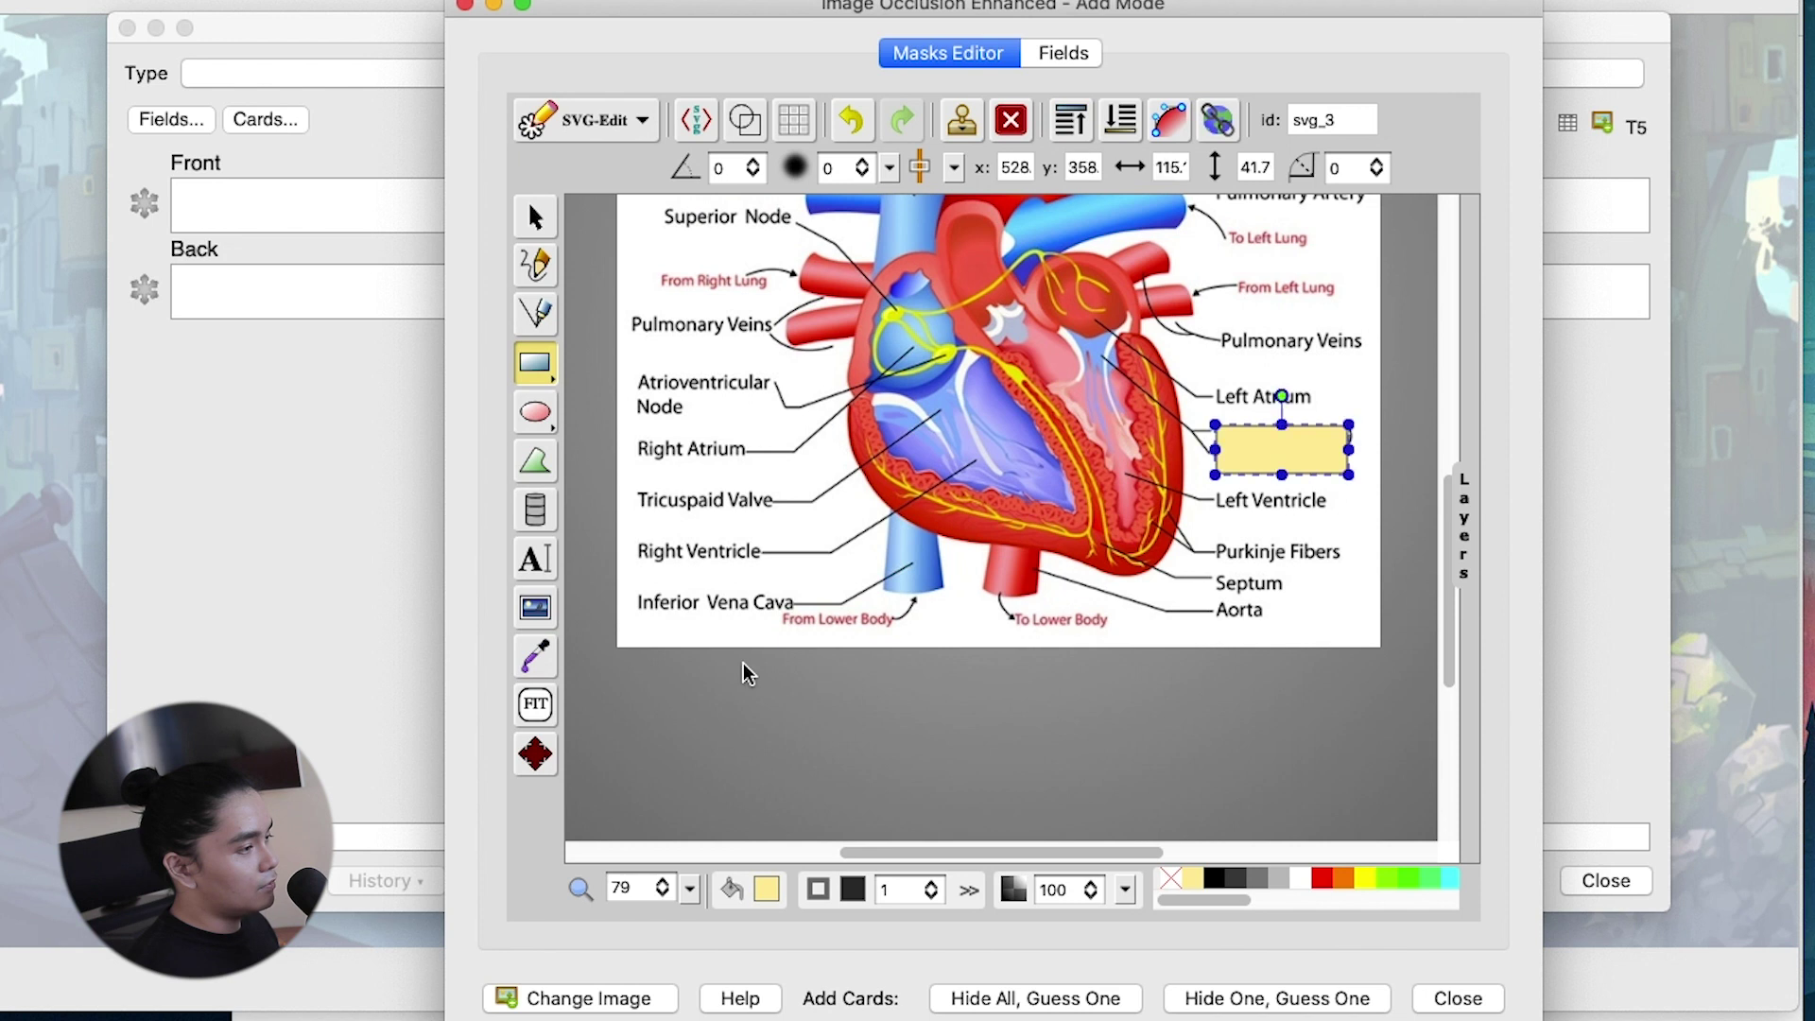
scroll(1193, 499, "up", 5)
left_click_drag(1219, 440, 1375, 475)
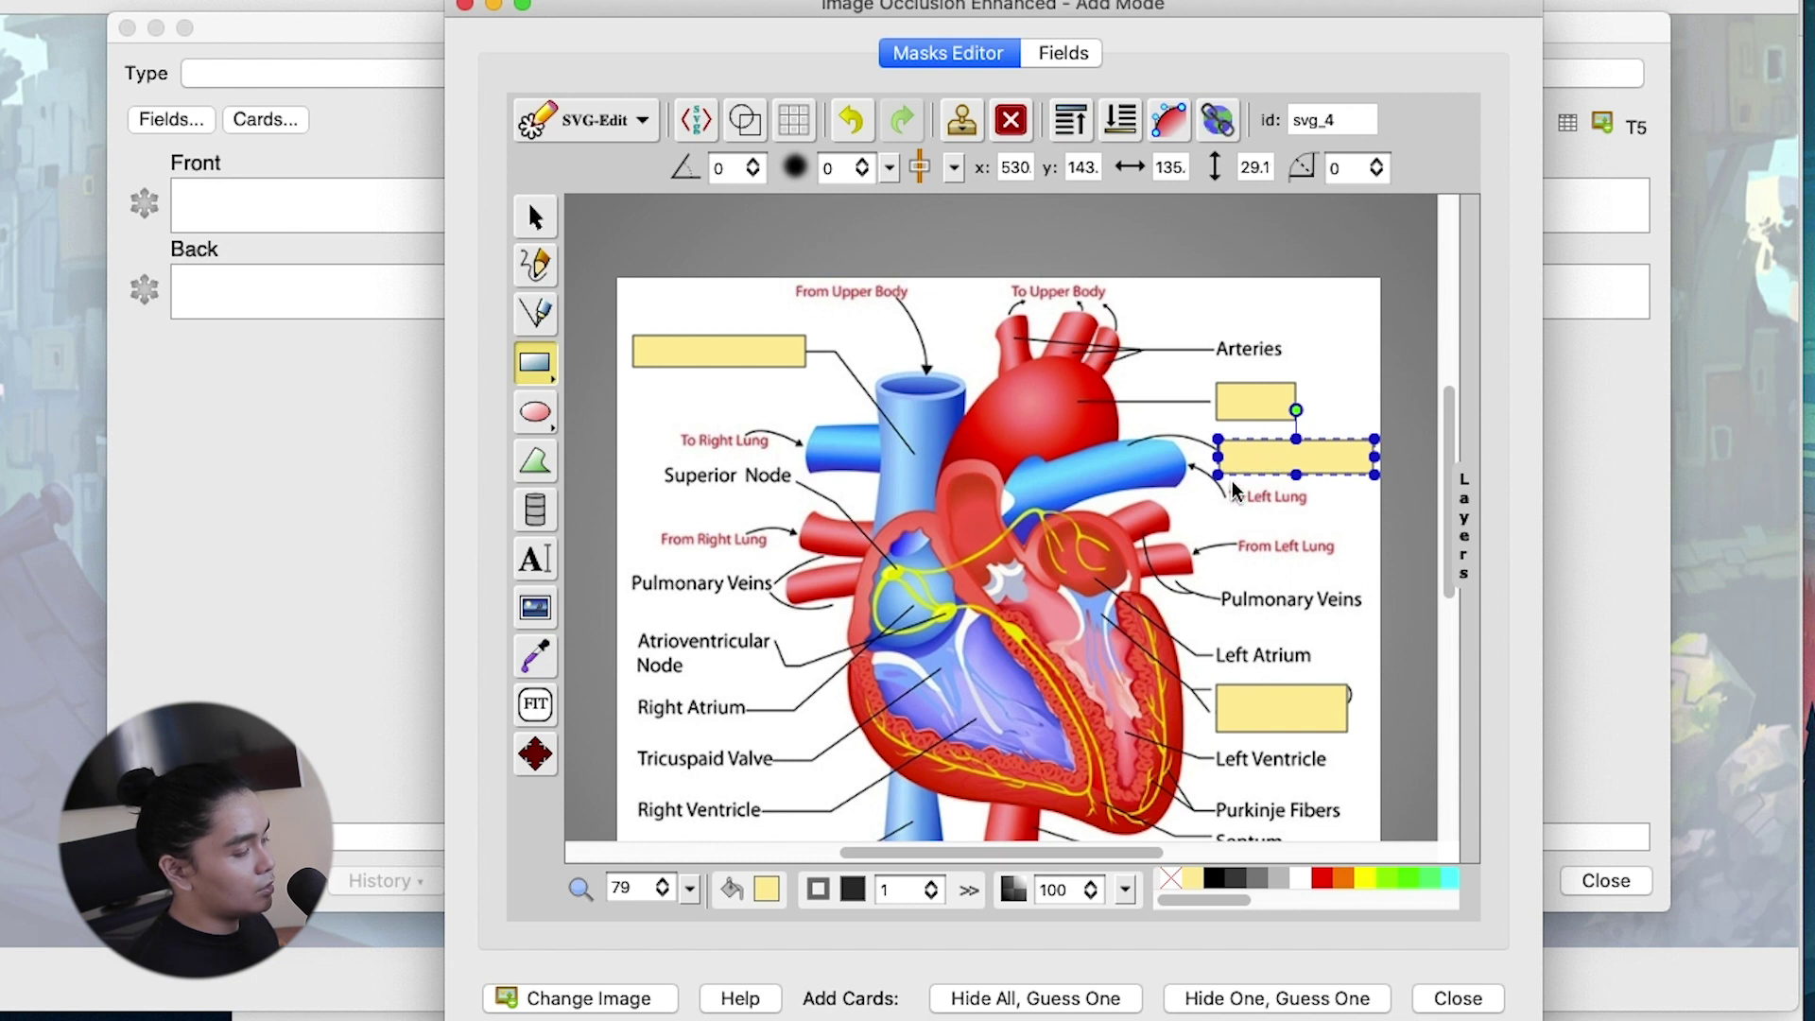
Step: Create the occlusion cards from the masks with Hide All, Guess One and close the masks editor
left_click(1283, 717)
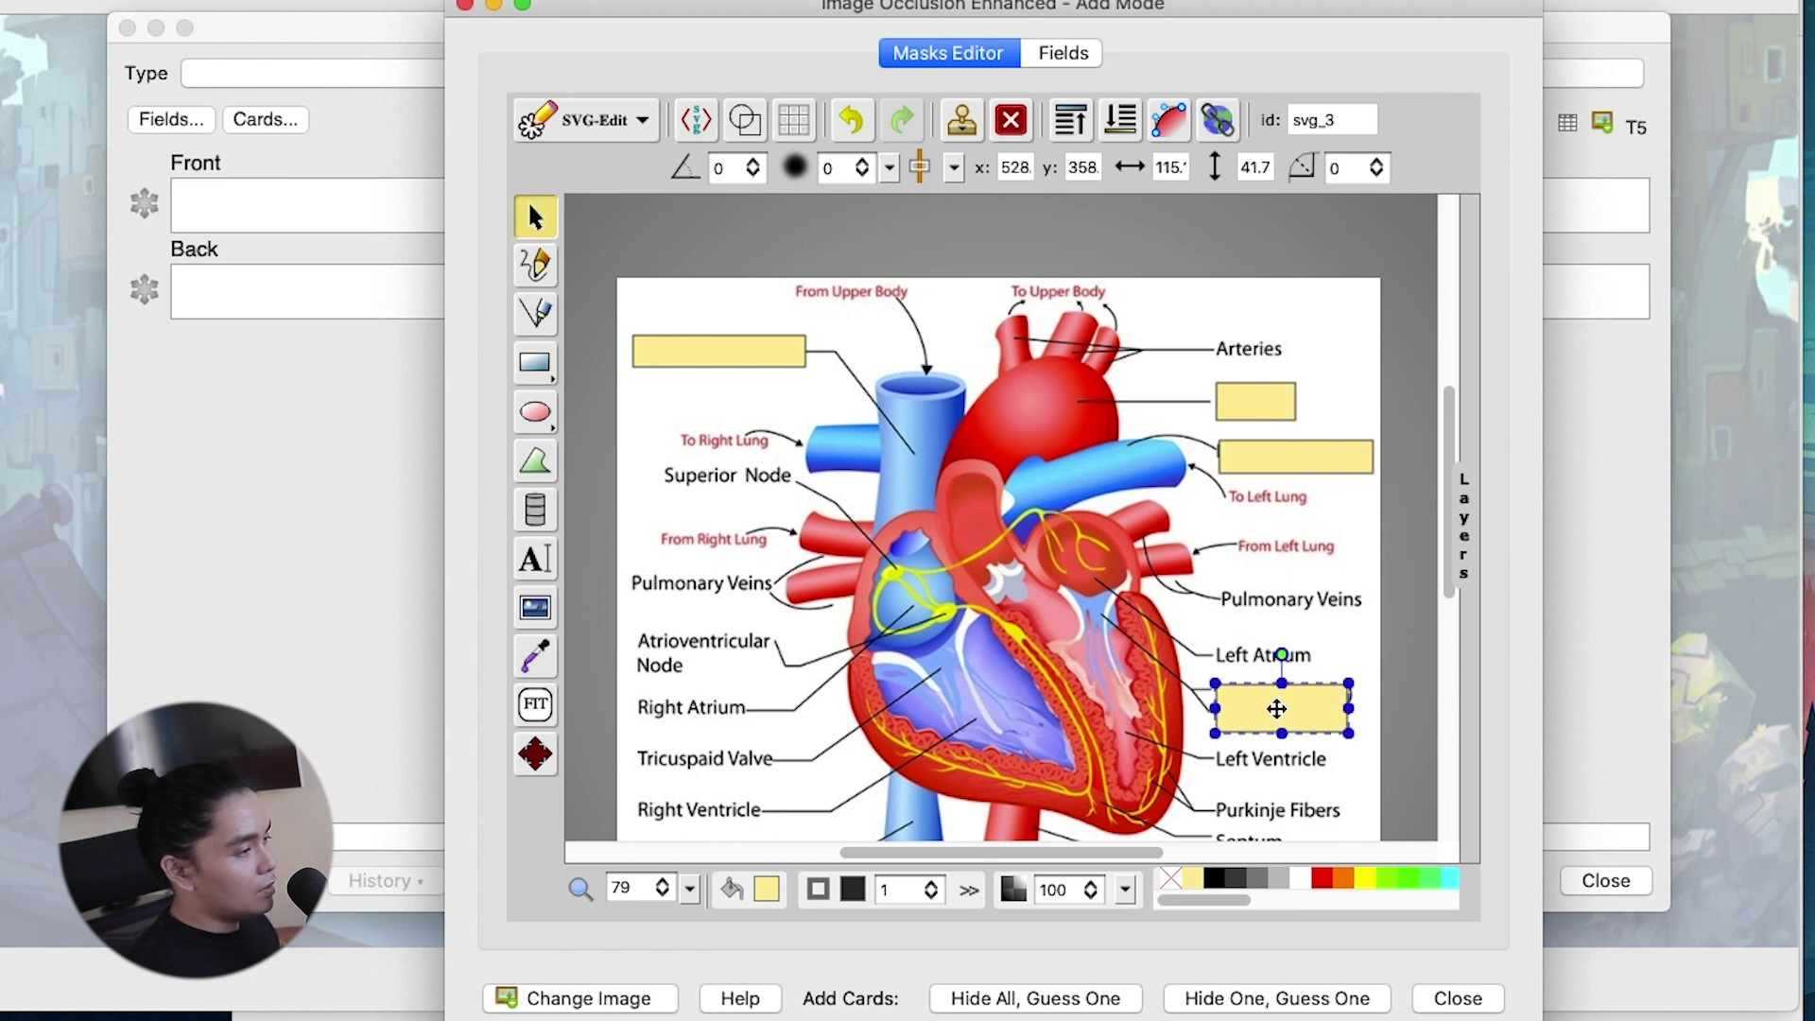
left_click(1094, 1003)
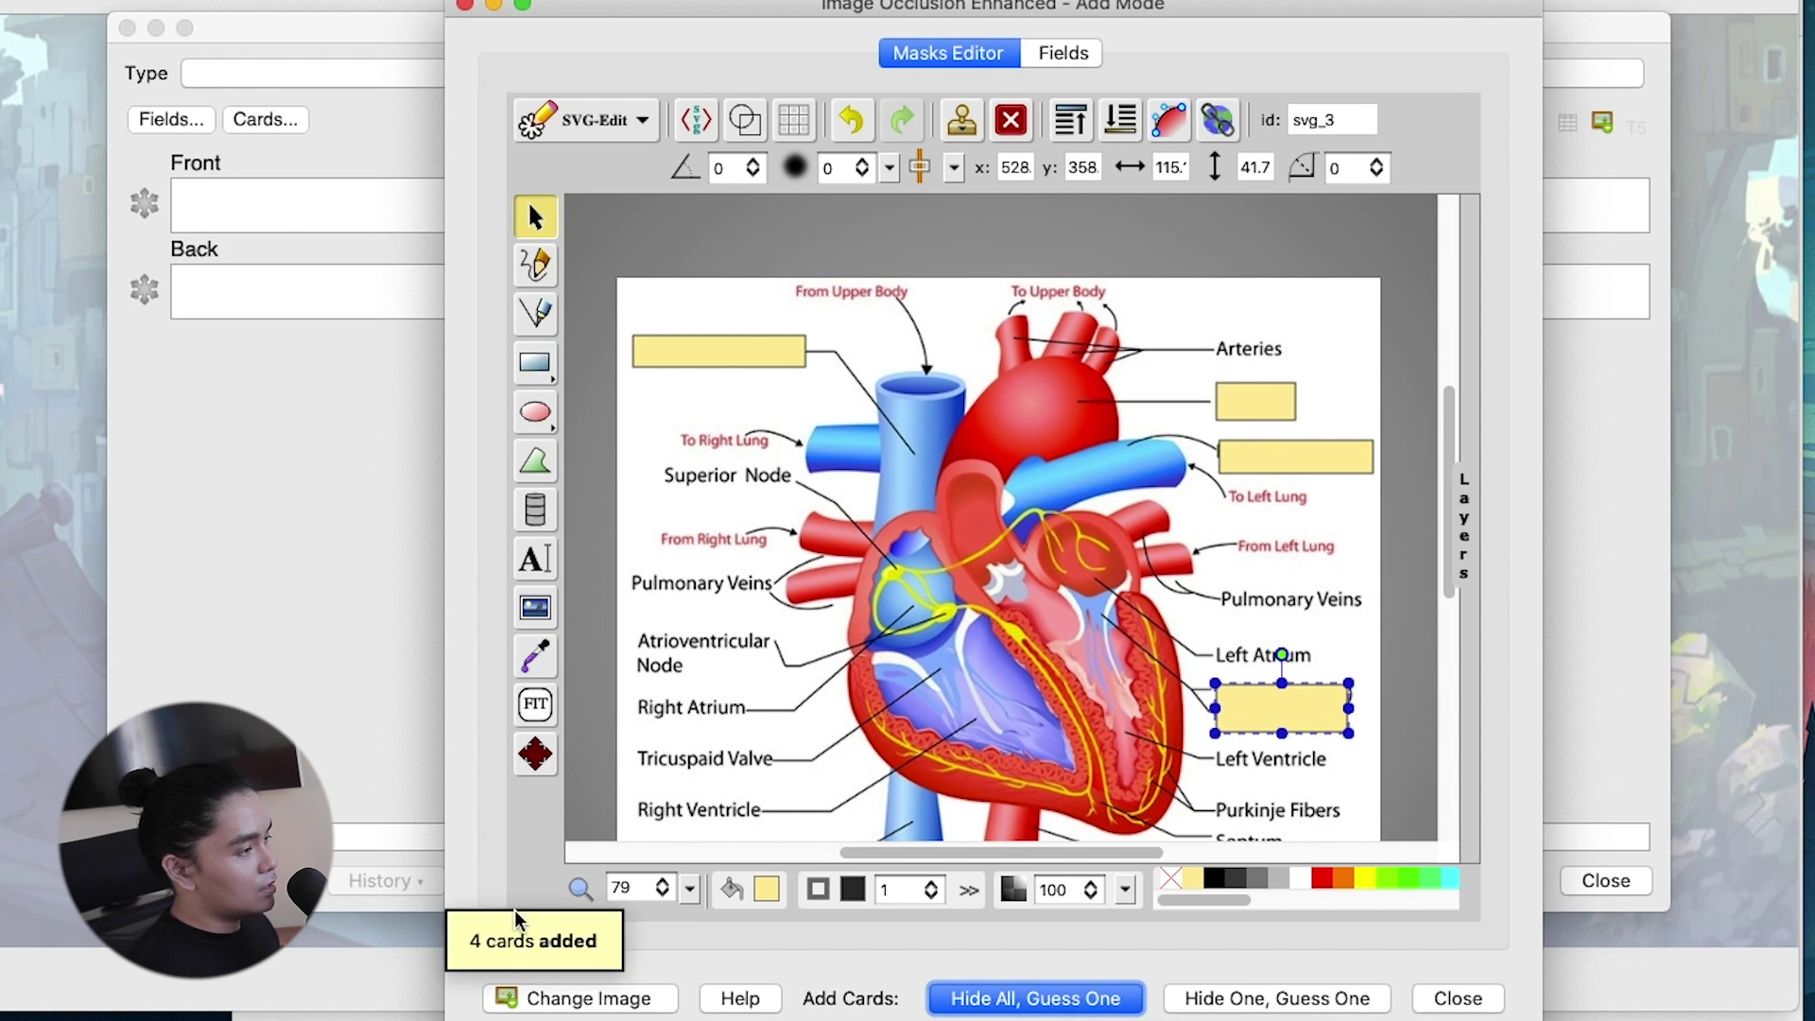
left_click(467, 6)
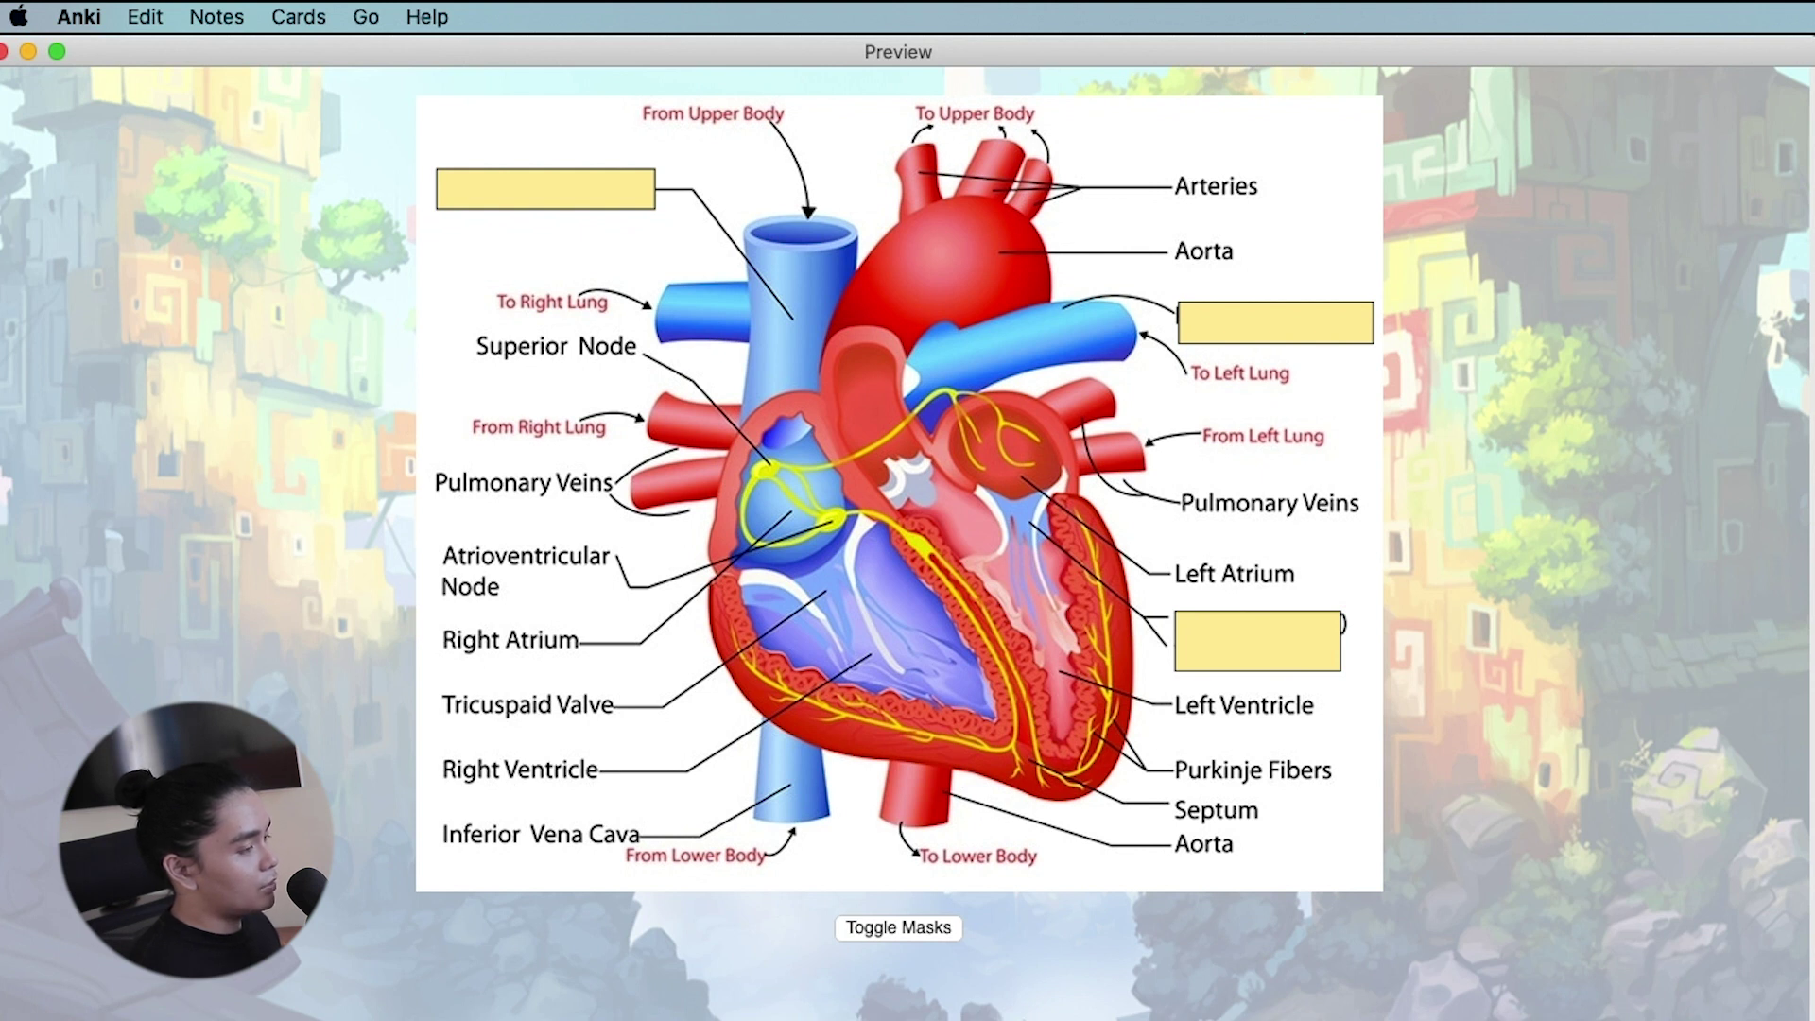
Step: Preview the answer of the Mitral (Bicuspid) Valve occlusion card, and close the preview and the card browser
left_click(1177, 643)
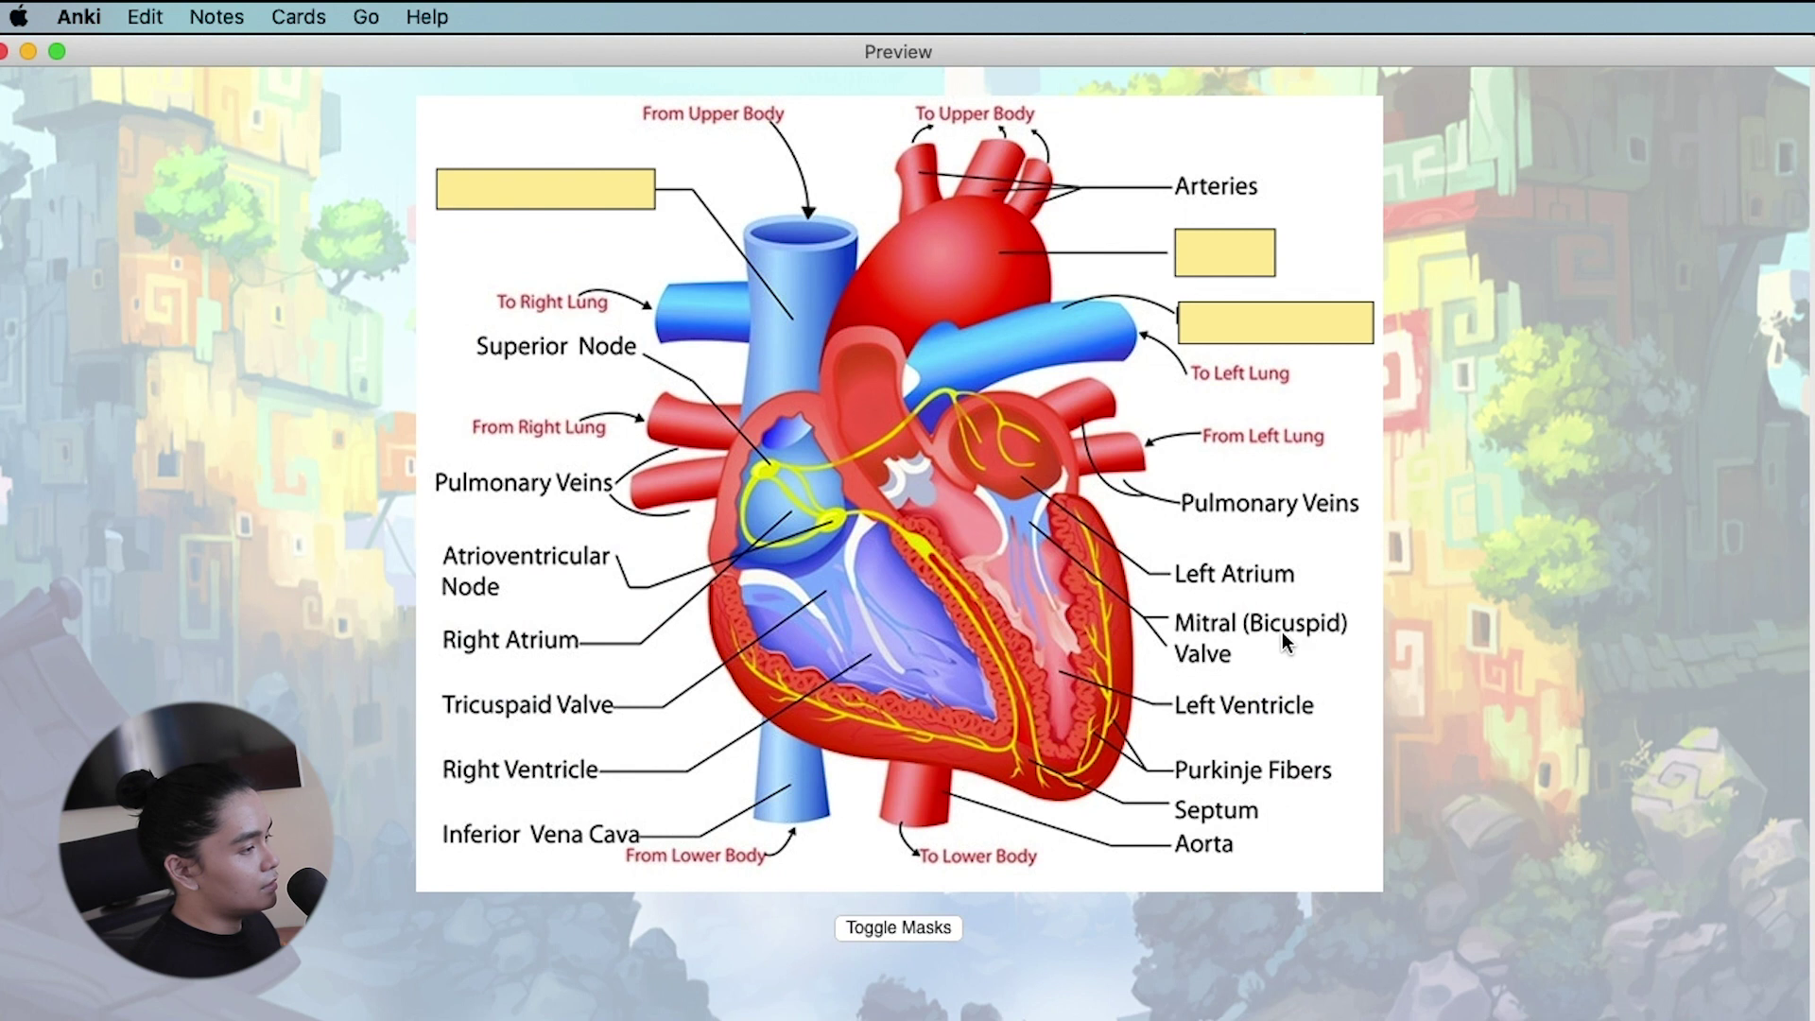
left_click(4, 53)
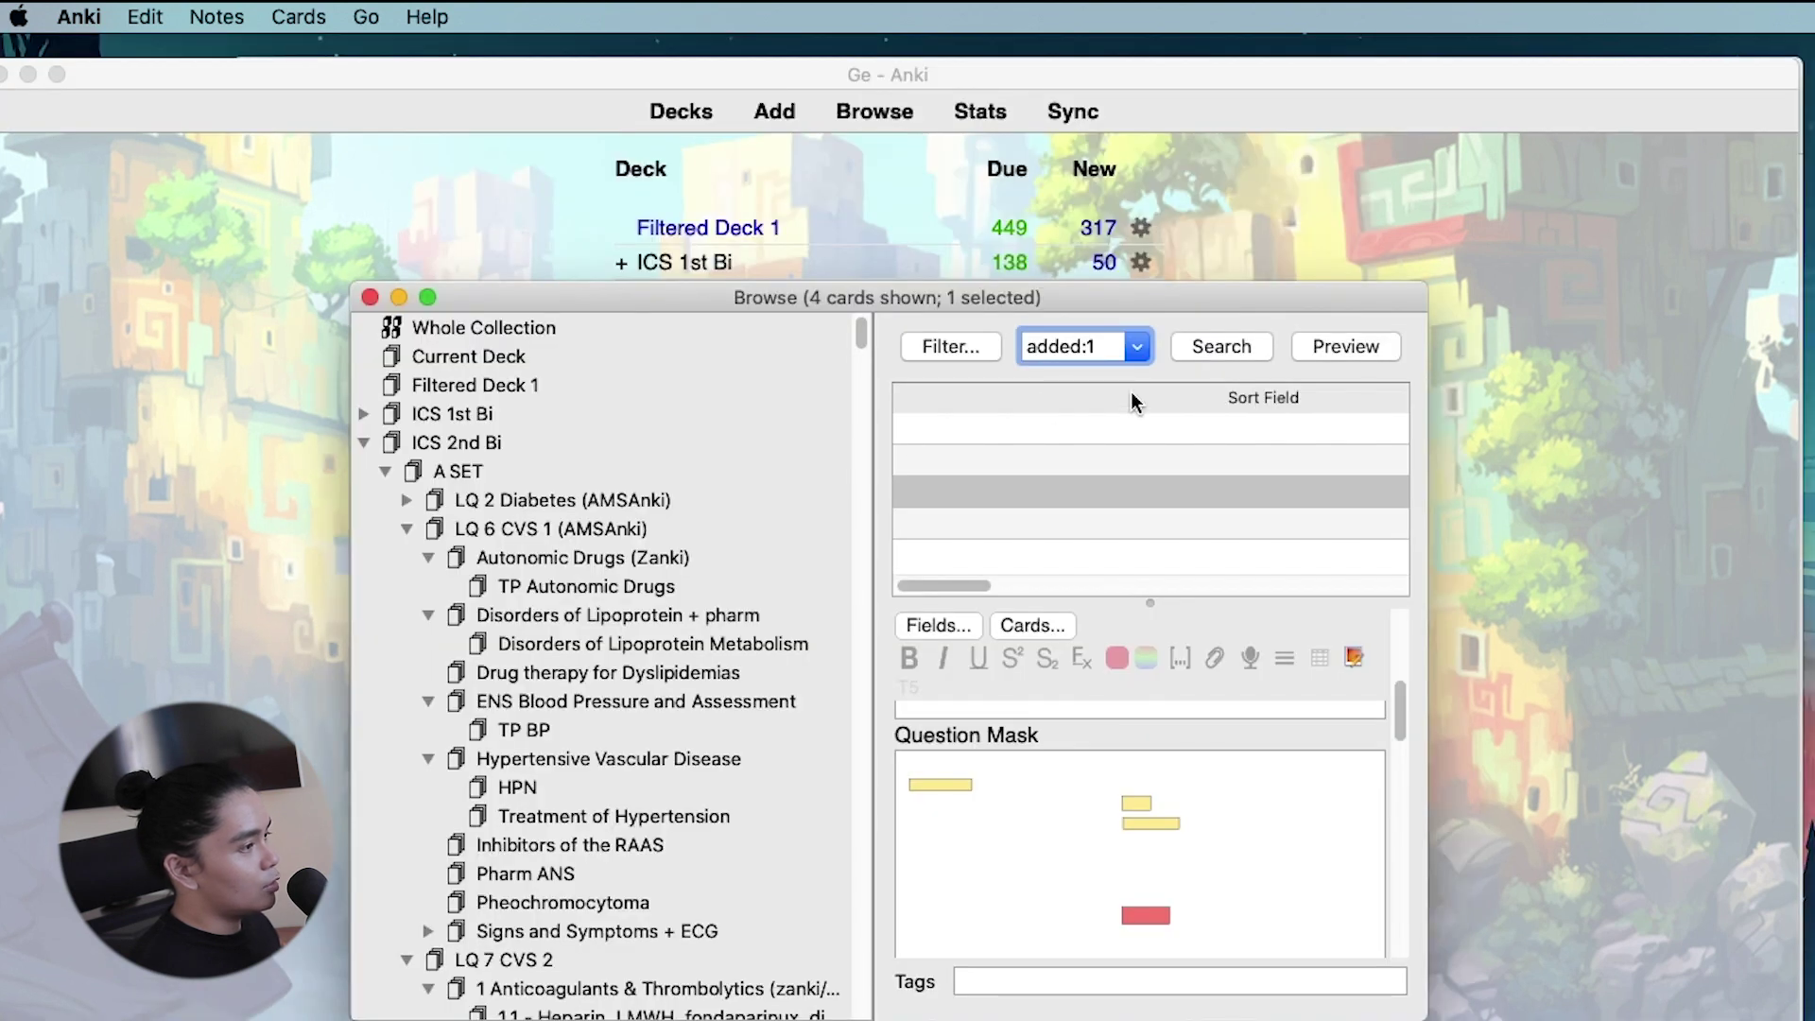
left_click(370, 298)
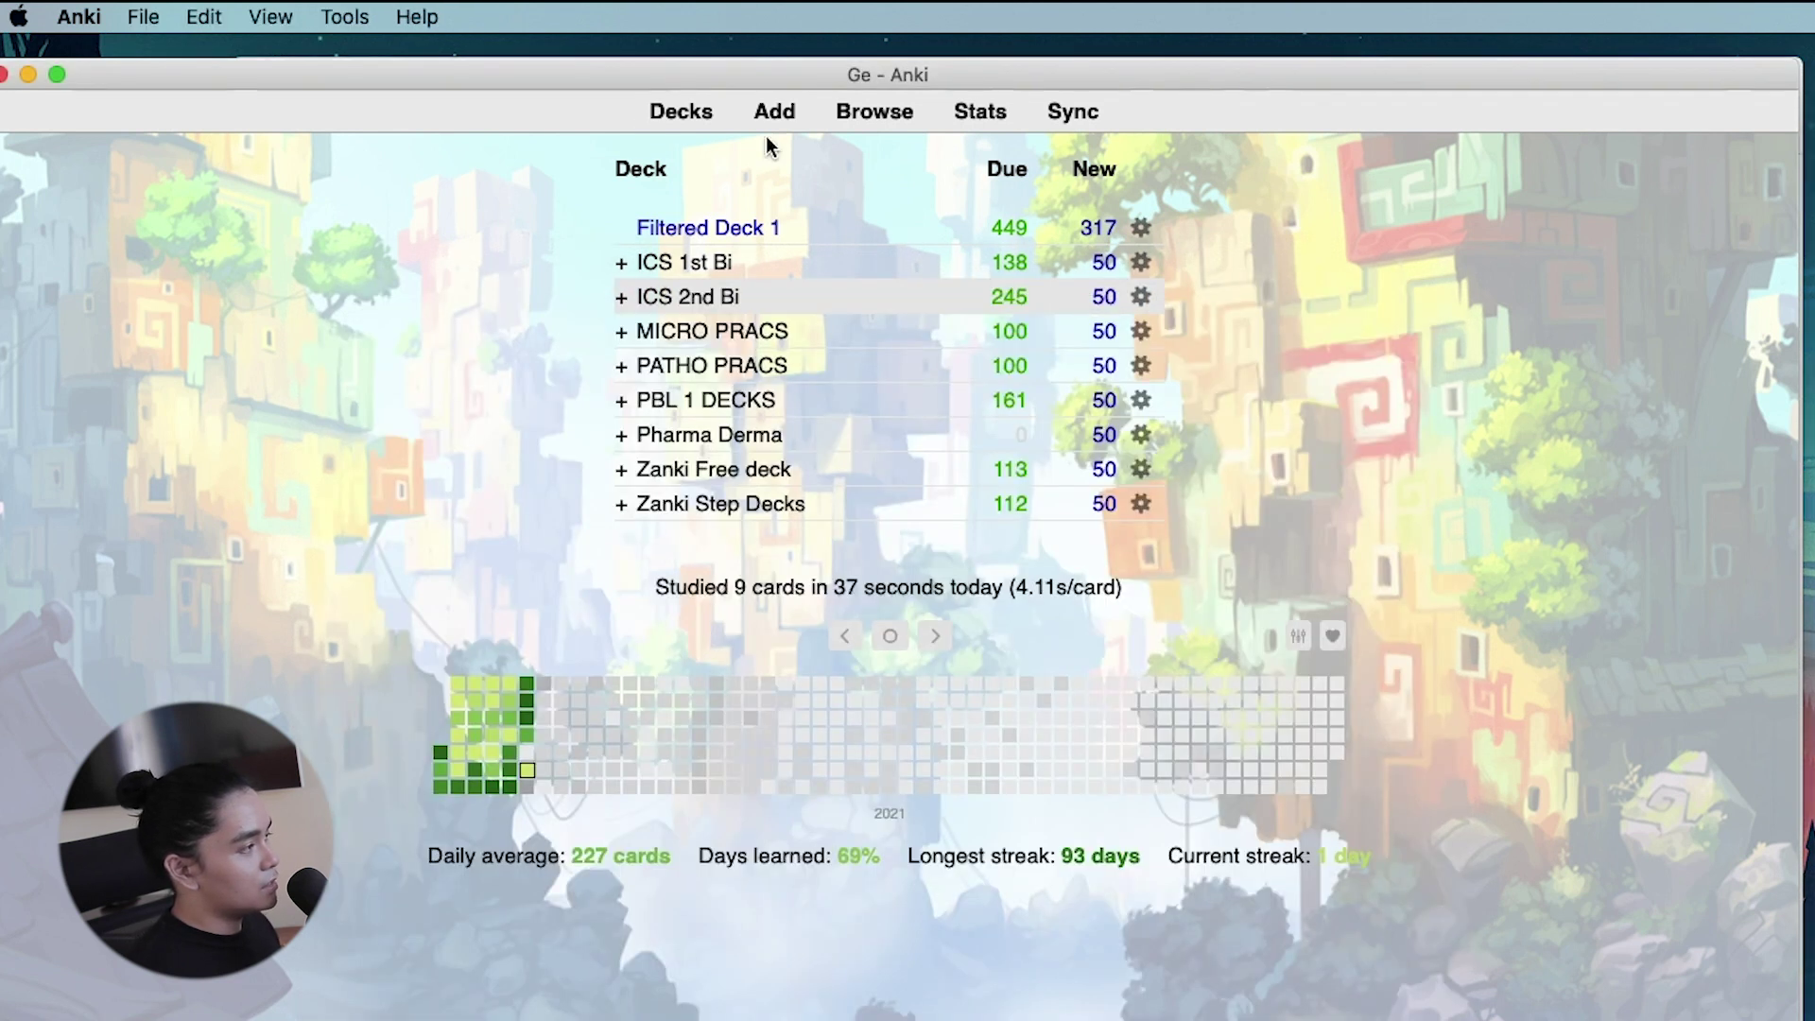
Step: Add a 2BASIC note to the ICS 2nd Bi deck with "Question" on the front and "Word" on the back
left_click(770, 121)
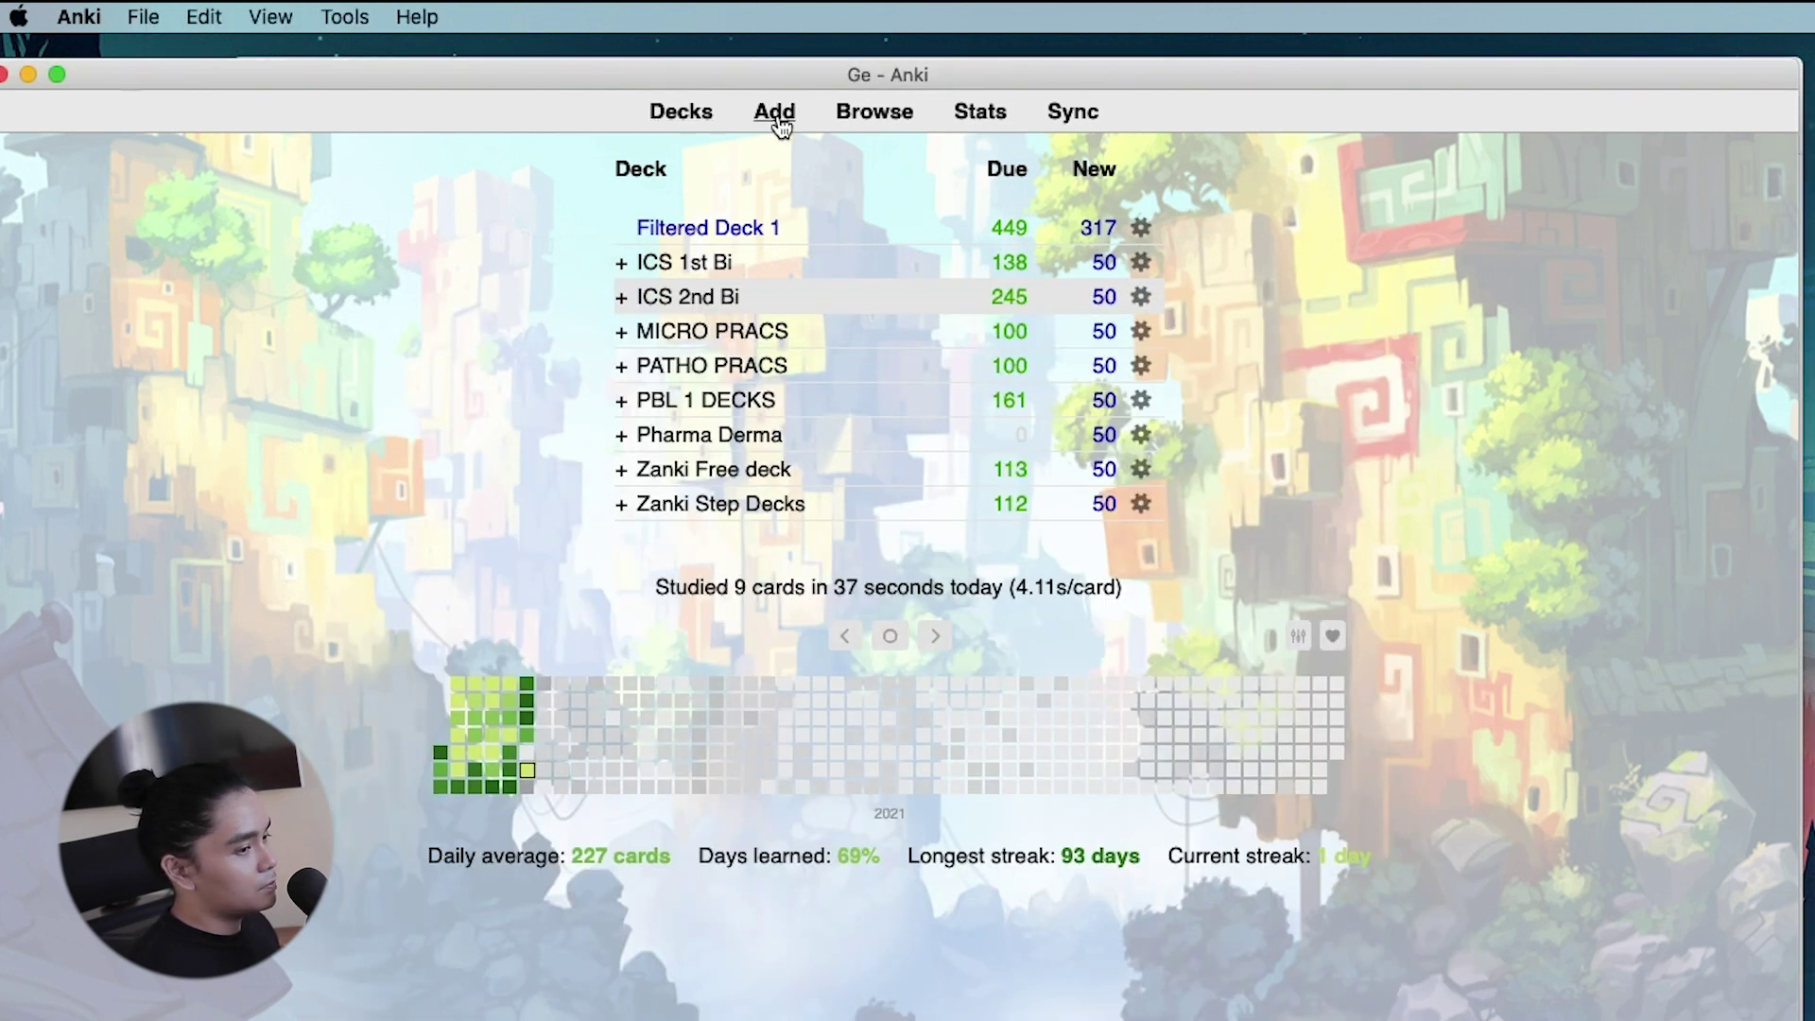
left_click(812, 414)
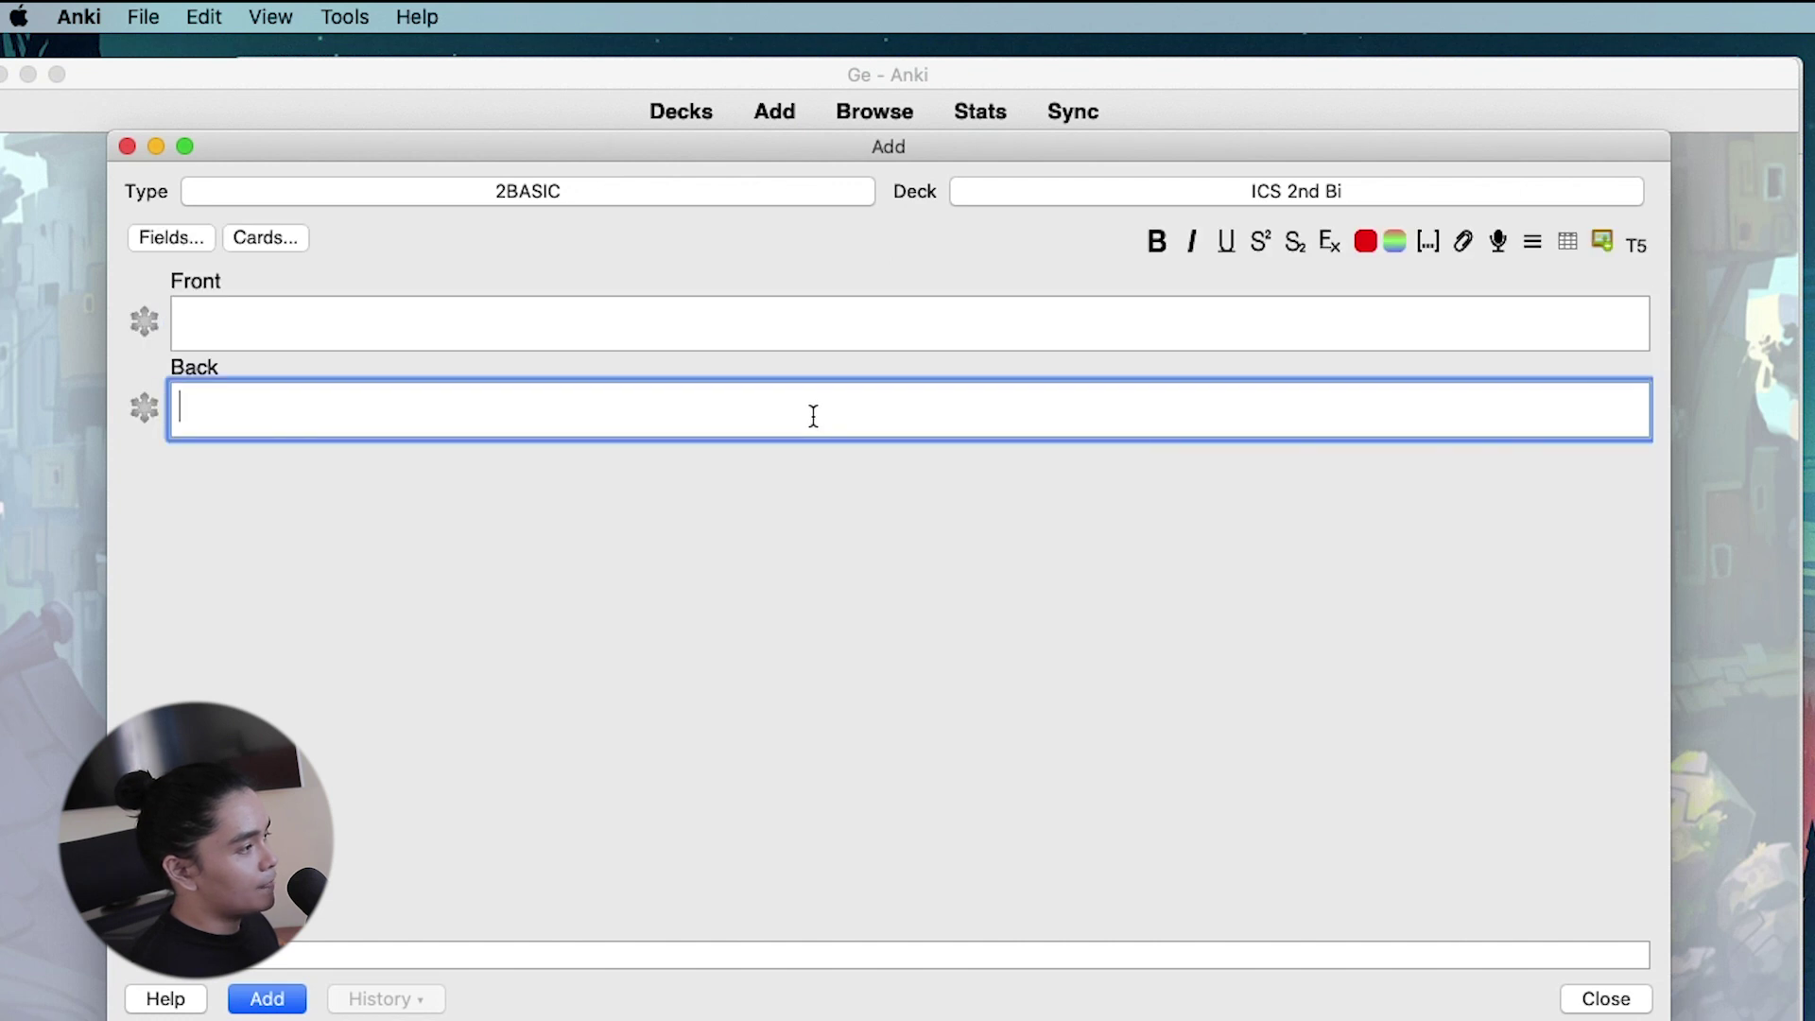
type("Word")
left_click(763, 324)
type("Question")
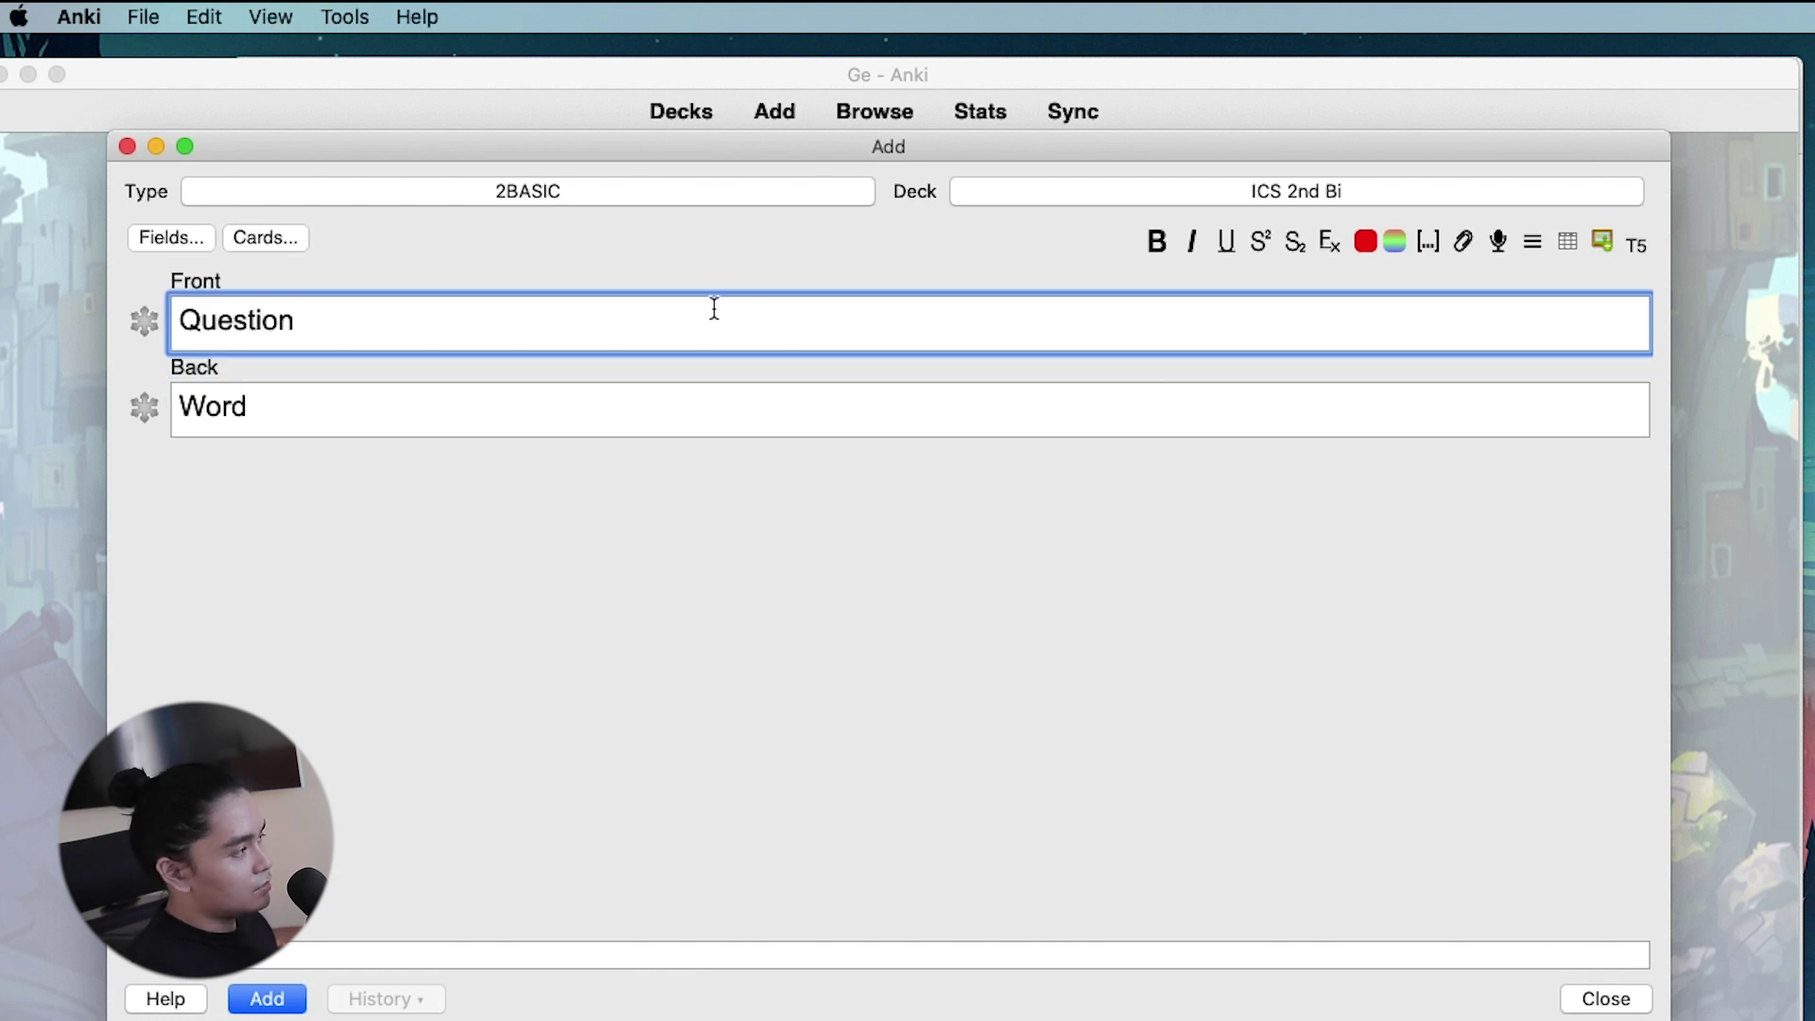
left_click(663, 396)
key("super+Return")
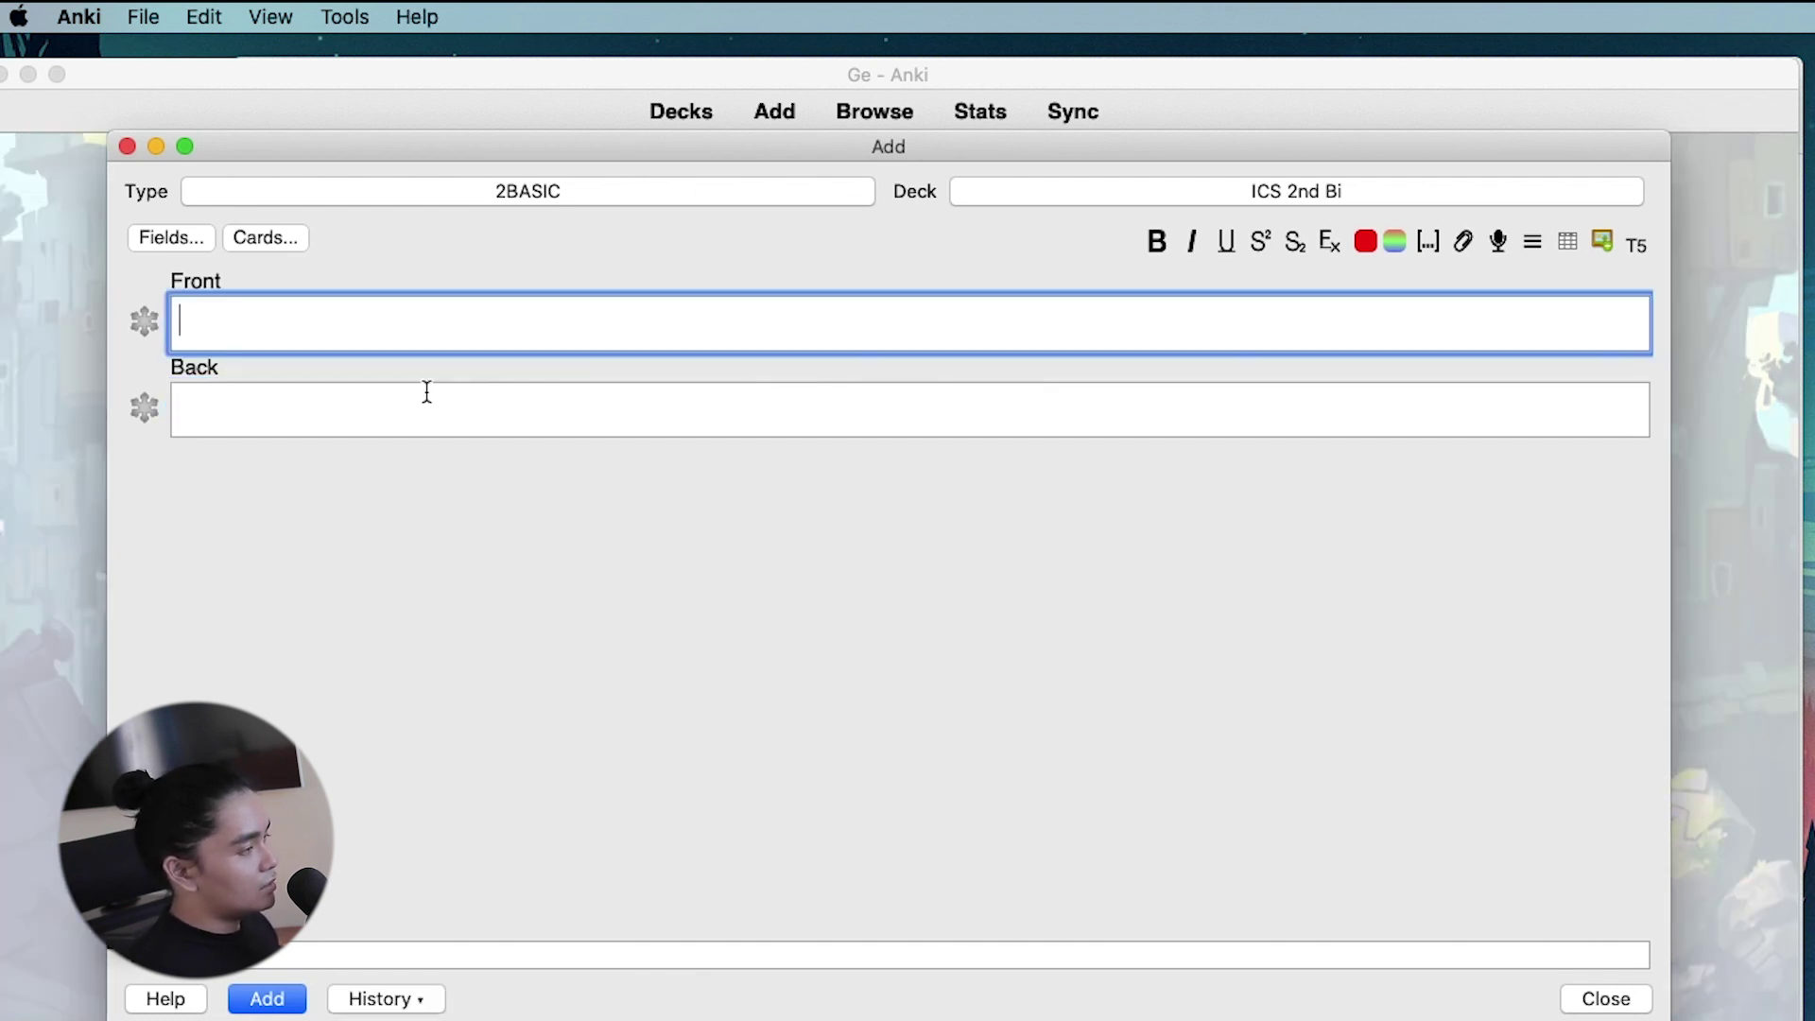
Step: Freeze both the Back and Front fields of the new 2BASIC note and enter "Word" on the front
left_click(191, 427)
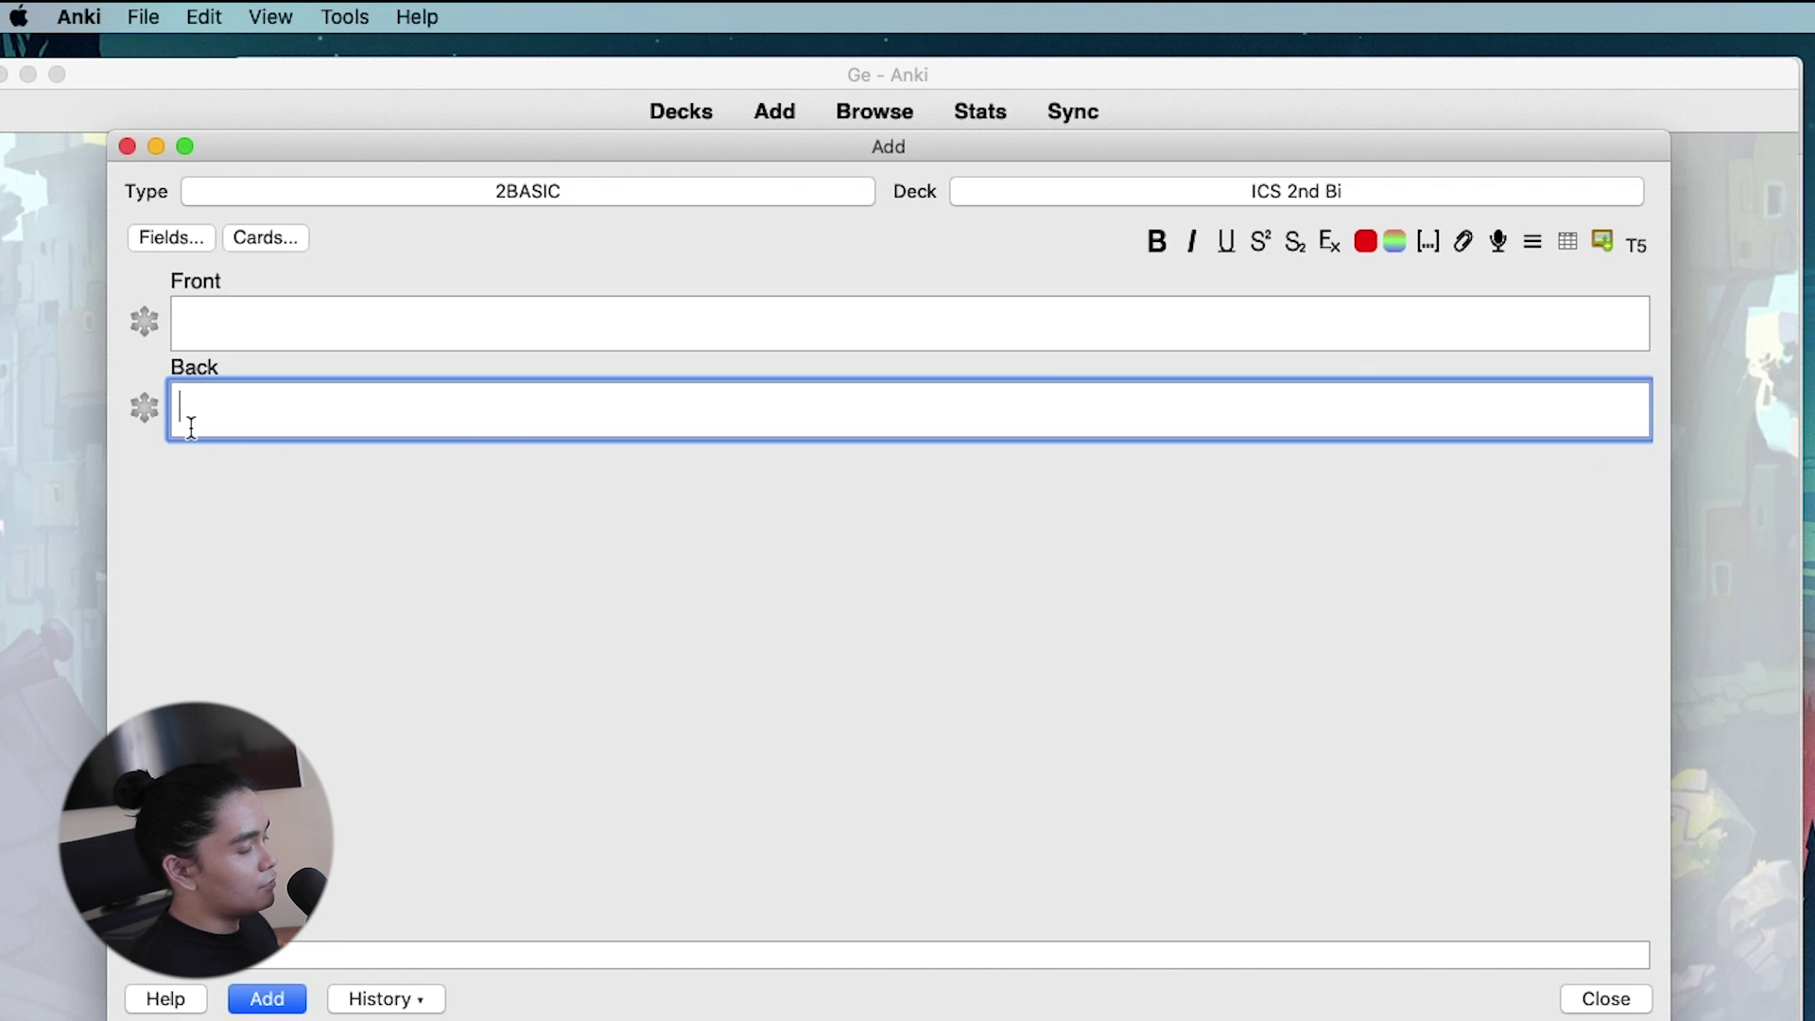
left_click(146, 413)
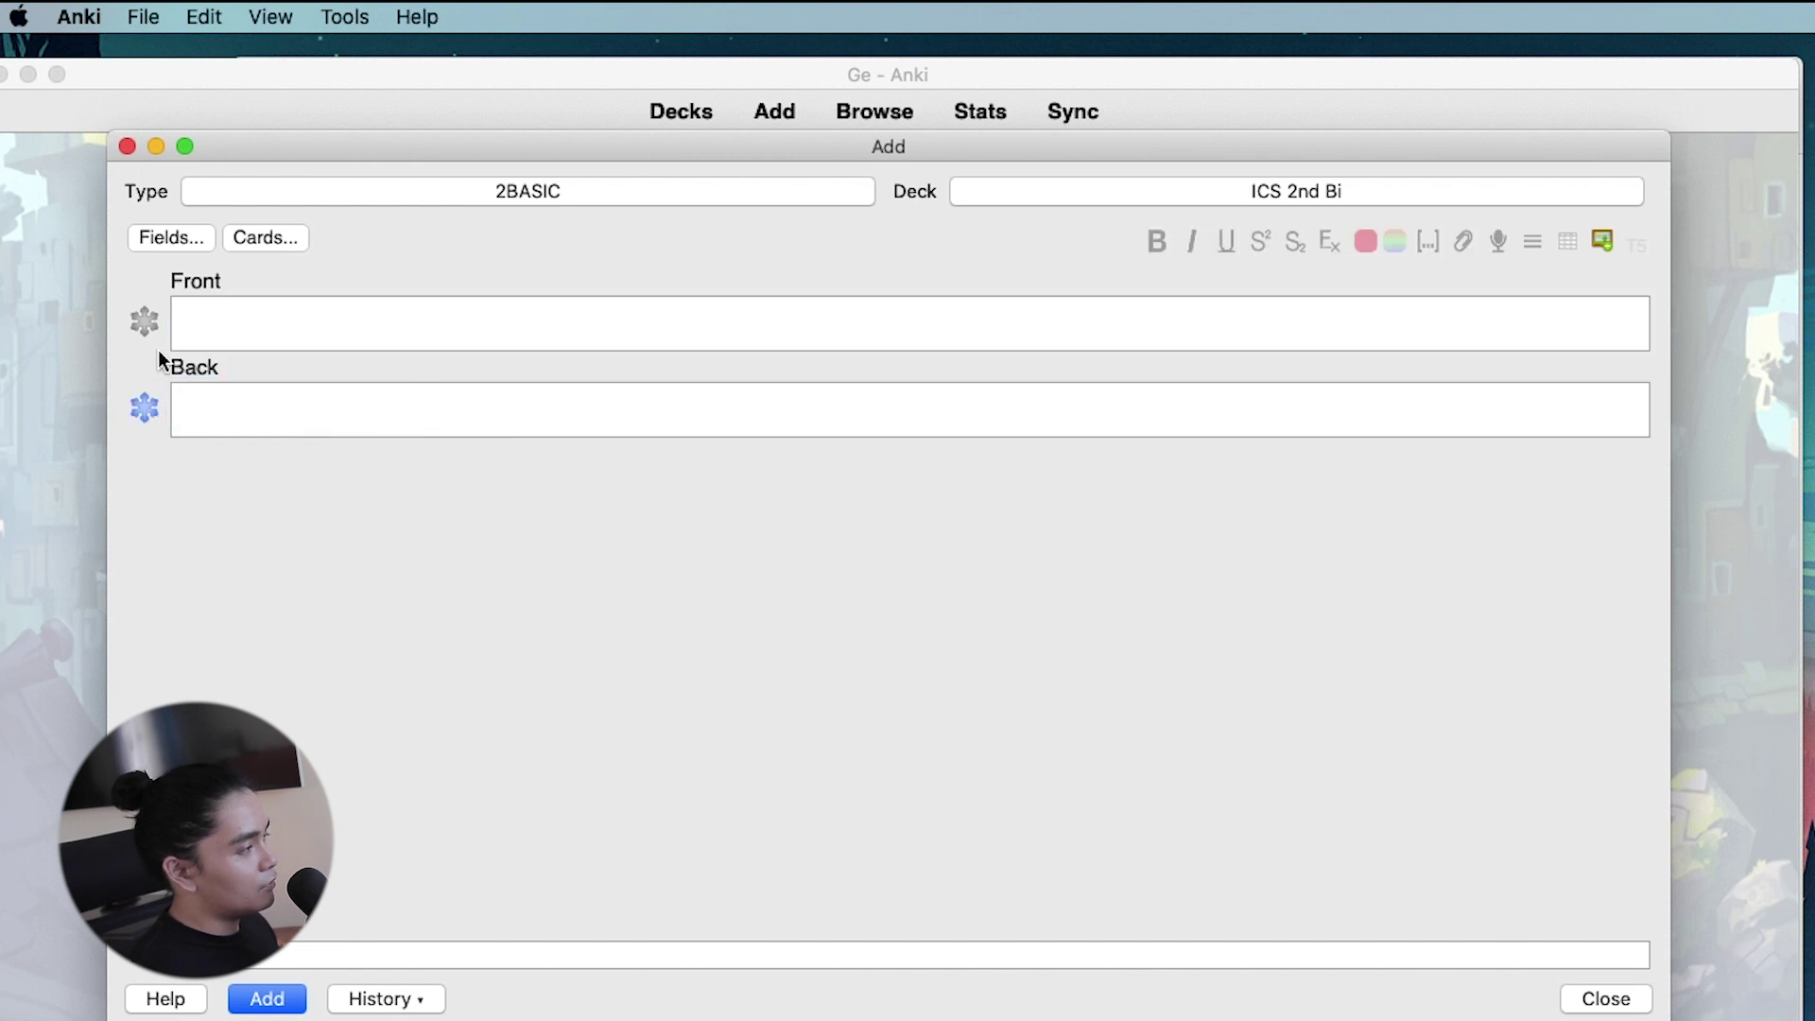
left_click(265, 324)
left_click(146, 320)
left_click(214, 324)
type("Word")
key("Tab")
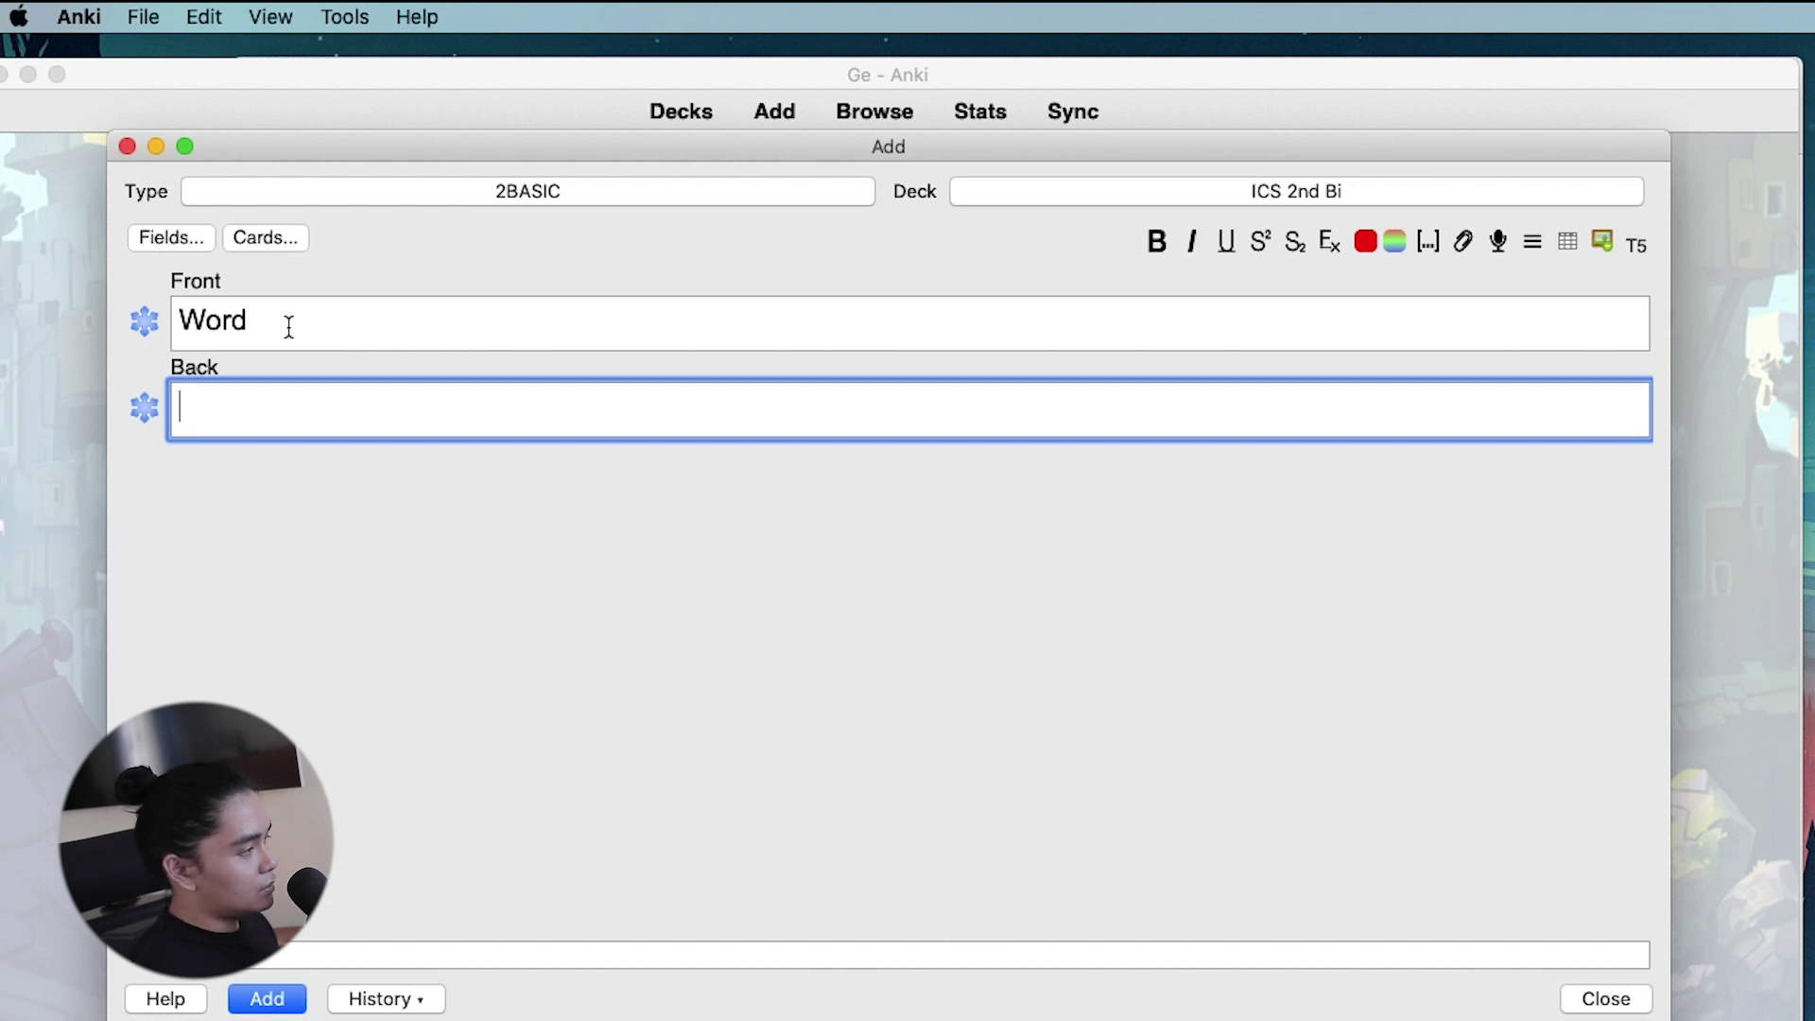
Step: Replace the front text with "Questions", enter "Word" on the back, and add the note with both fields frozen
left_click(289, 326)
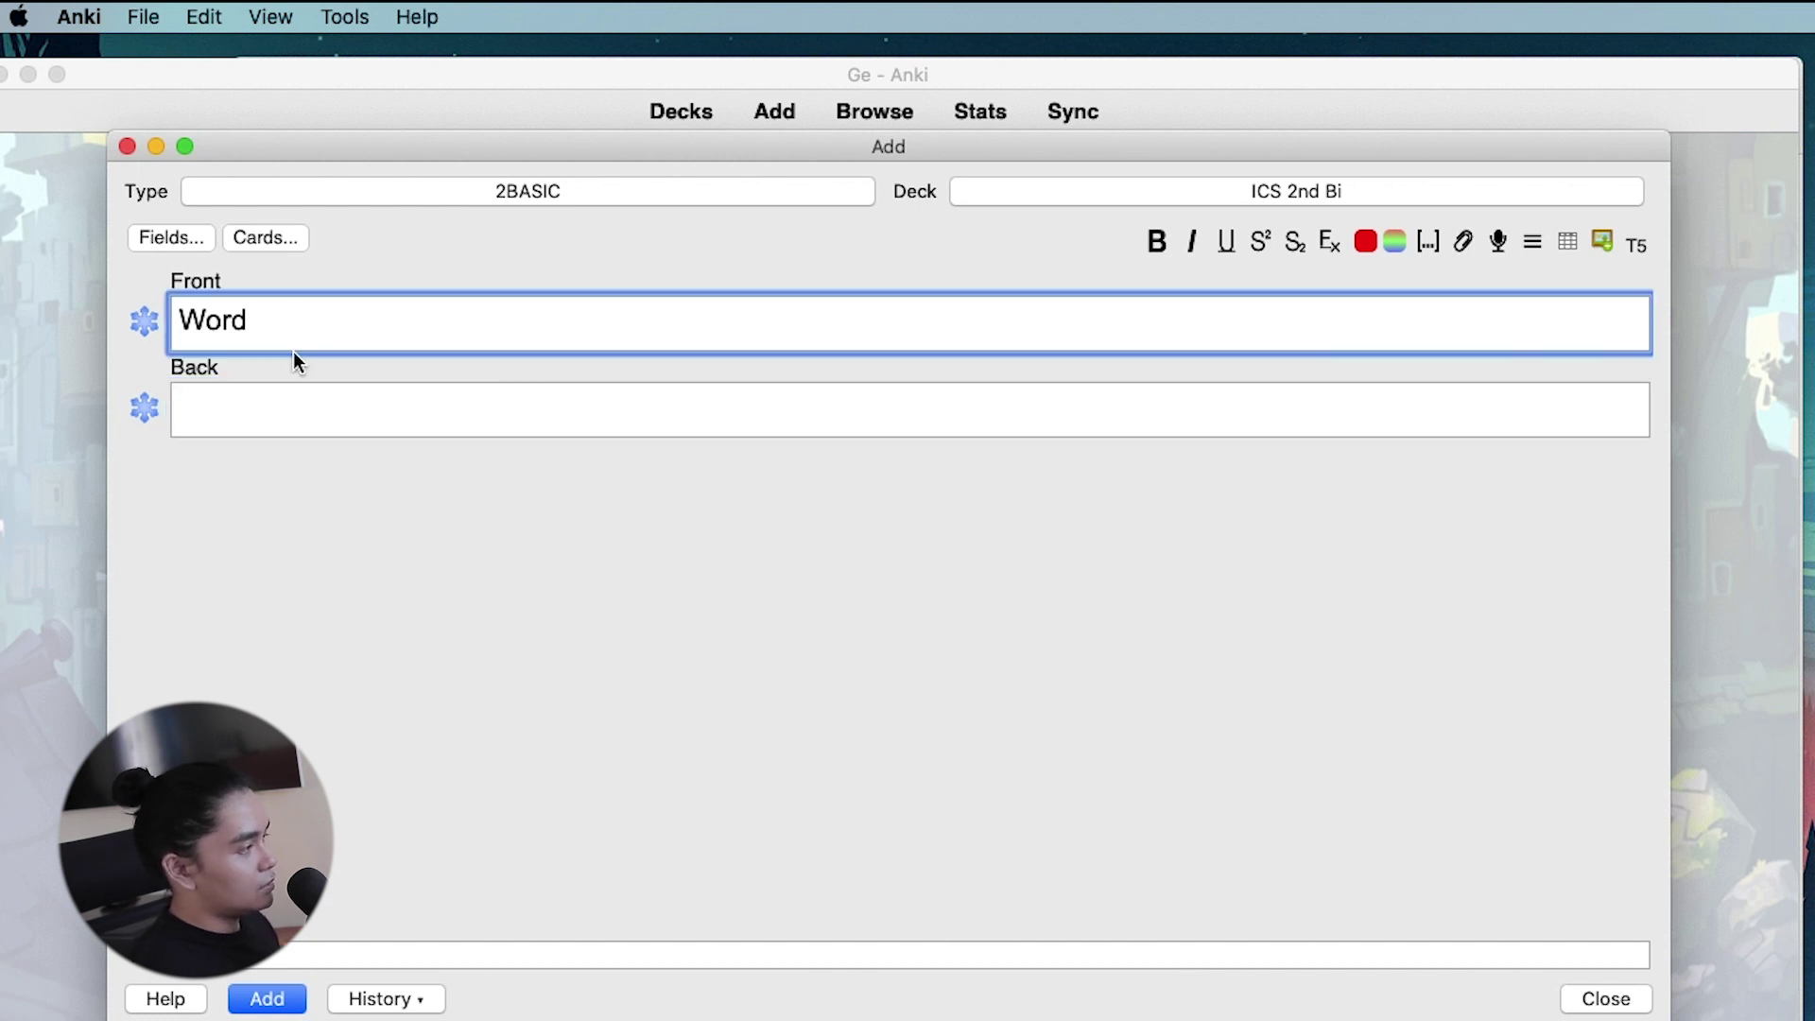
key("super+a")
type("Questions")
key("Tab")
type("Word")
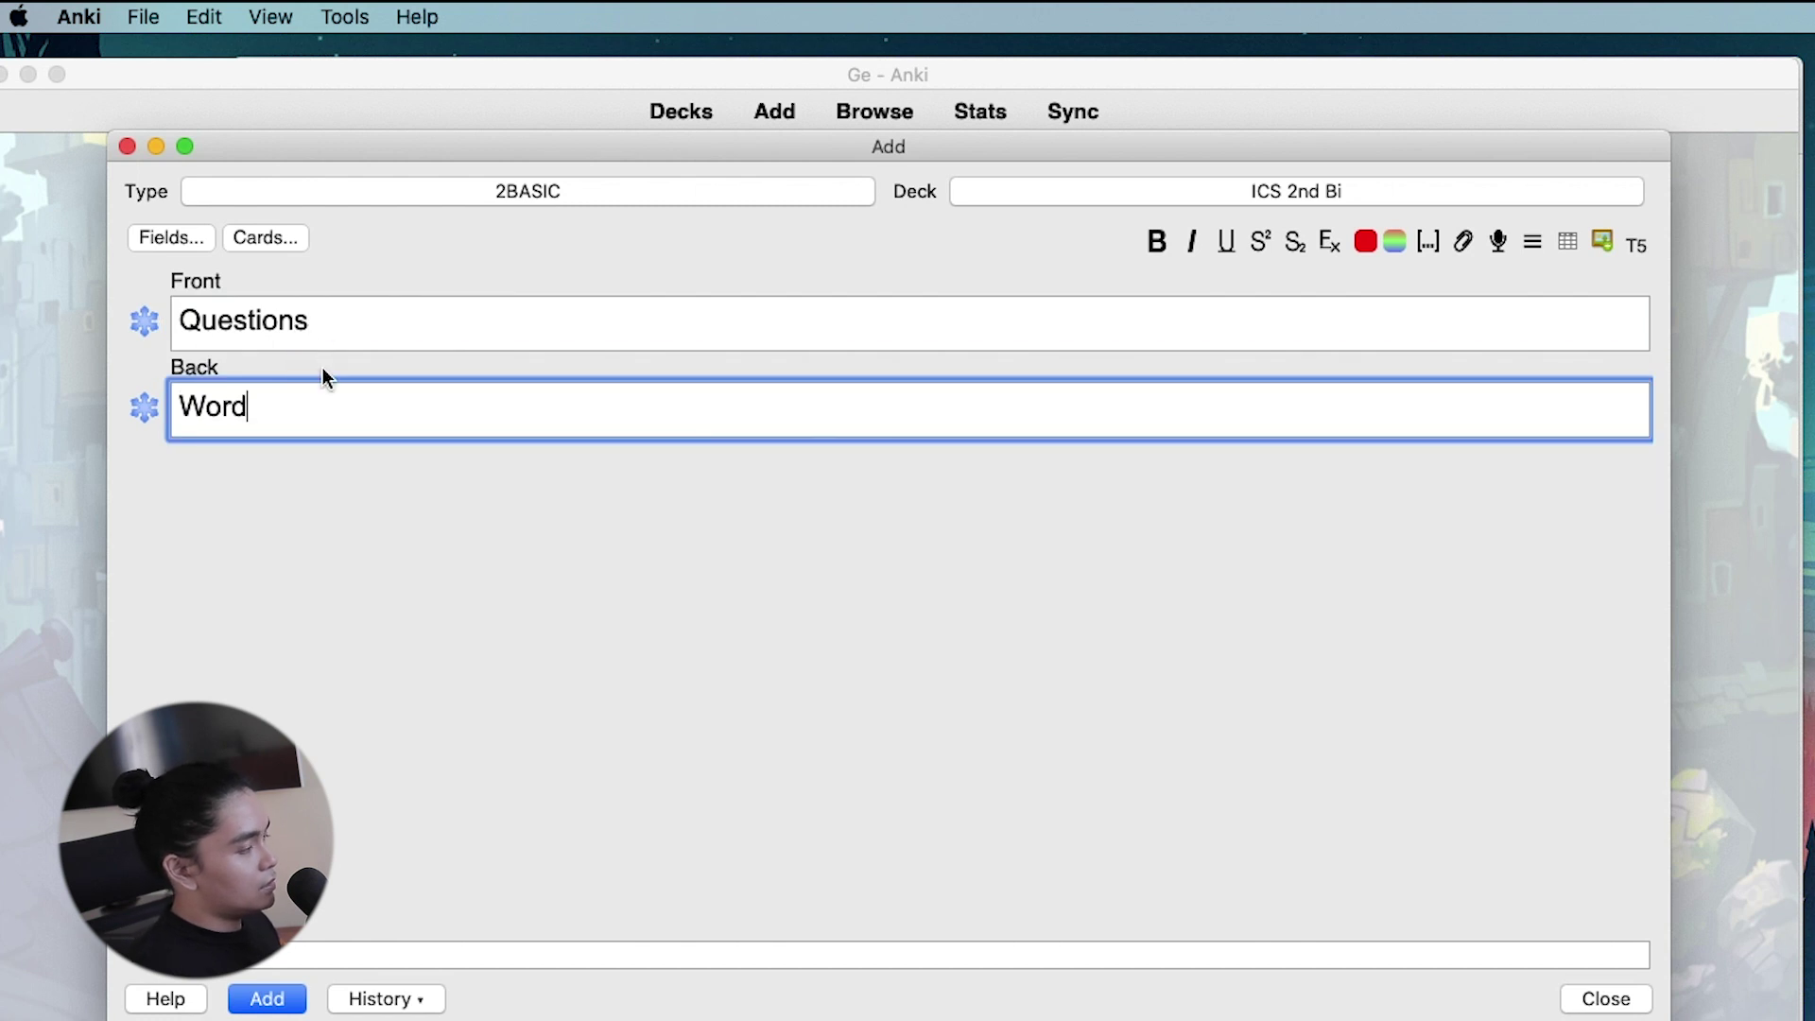
key("shift+Tab")
Step: Clear the retained text from the Front and Back fields and unfreeze the Front field
left_click(417, 315)
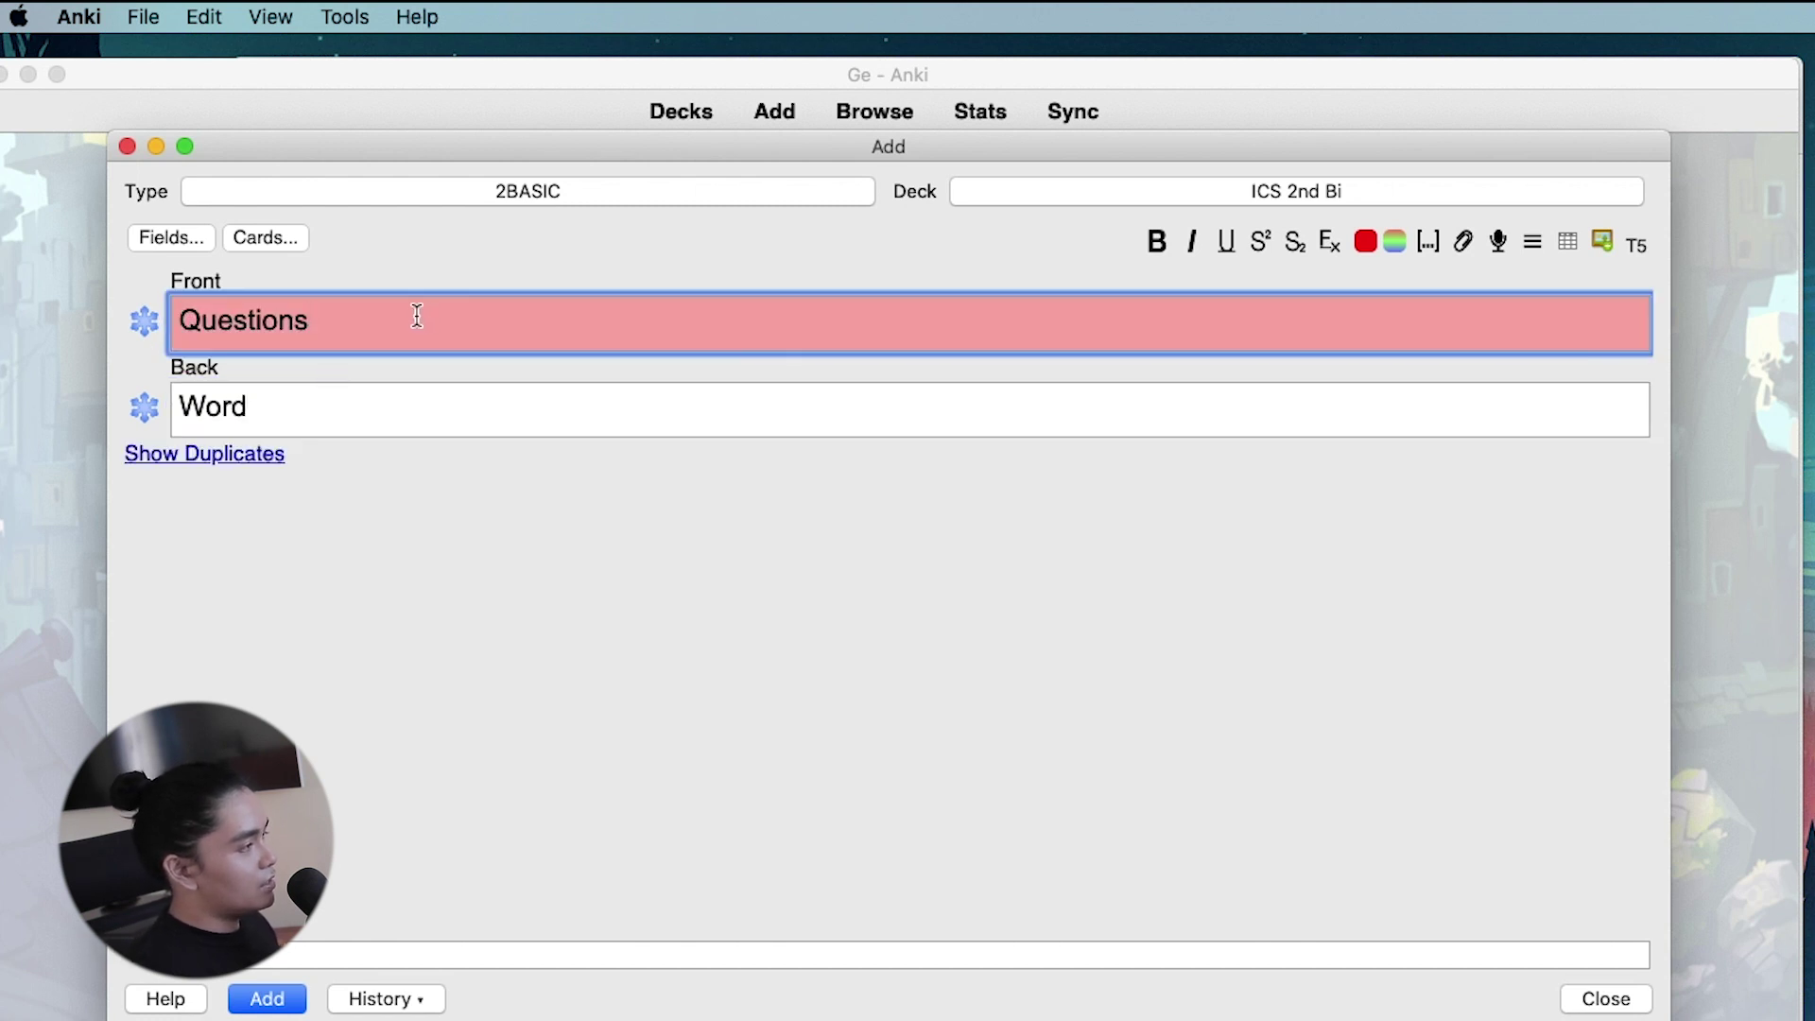
type("asdas")
key("BackSpace")
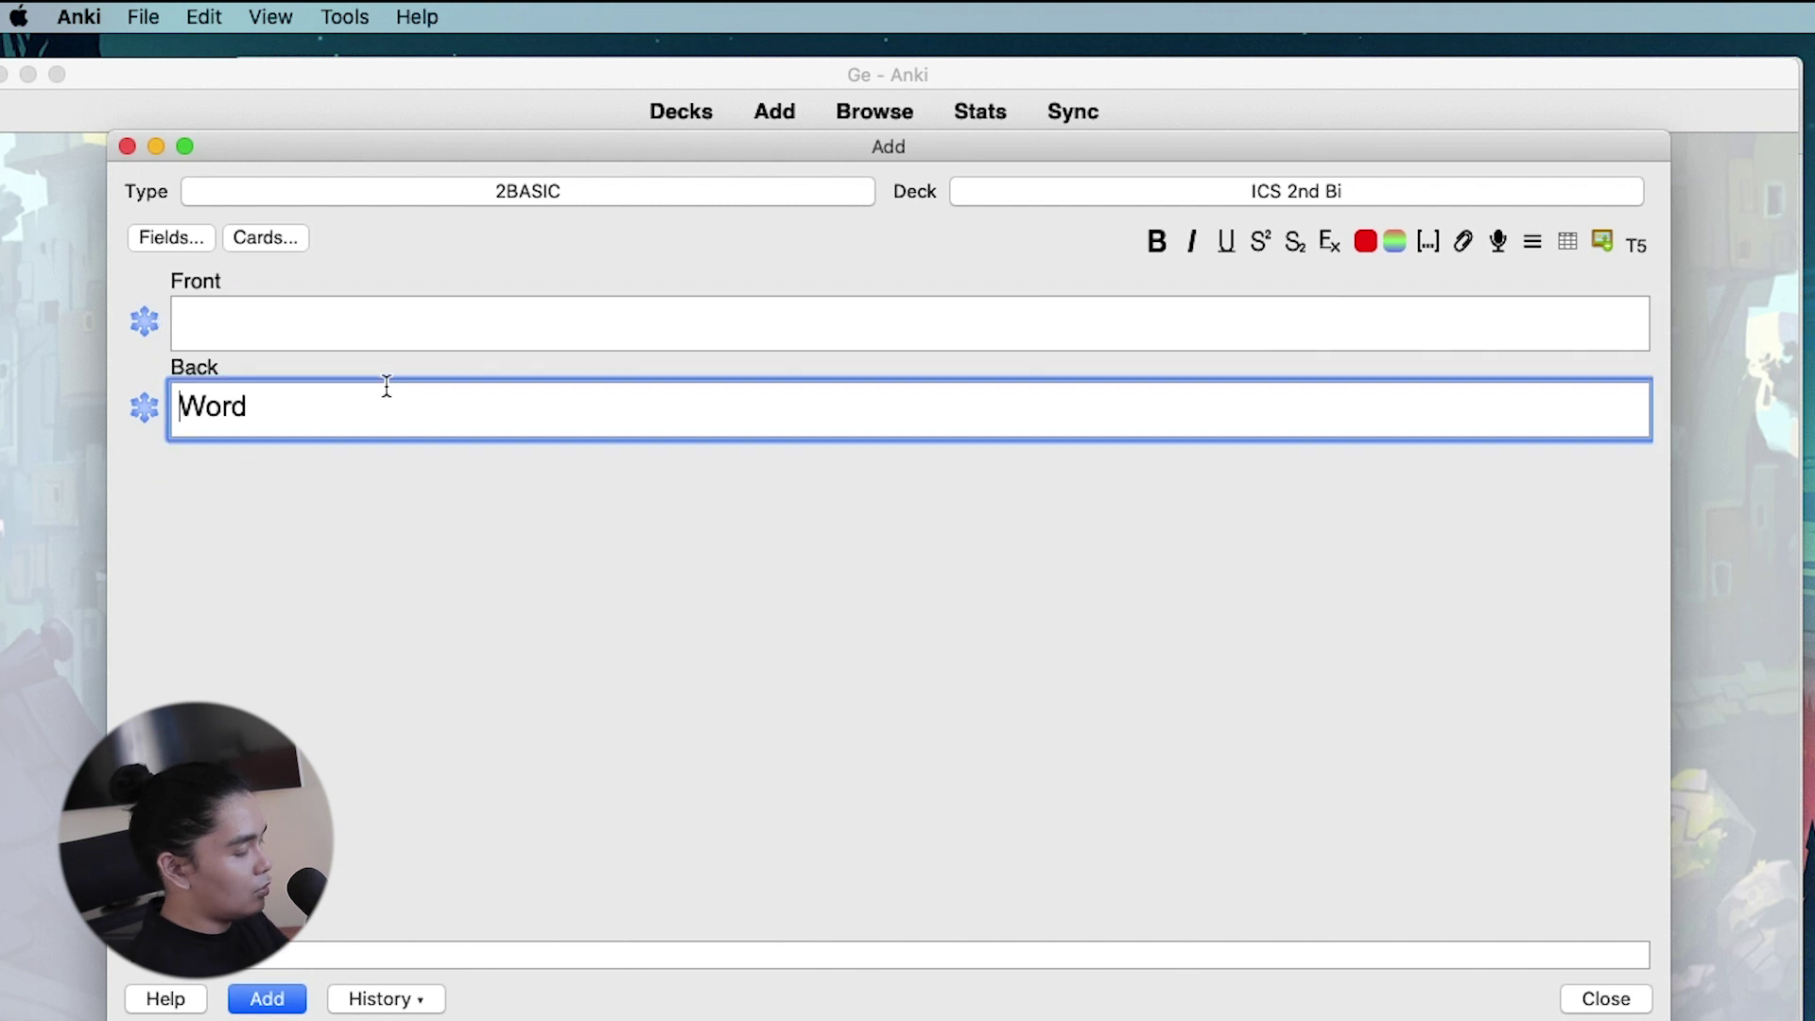
left_click(387, 386)
key("super+a")
key("BackSpace")
left_click(144, 321)
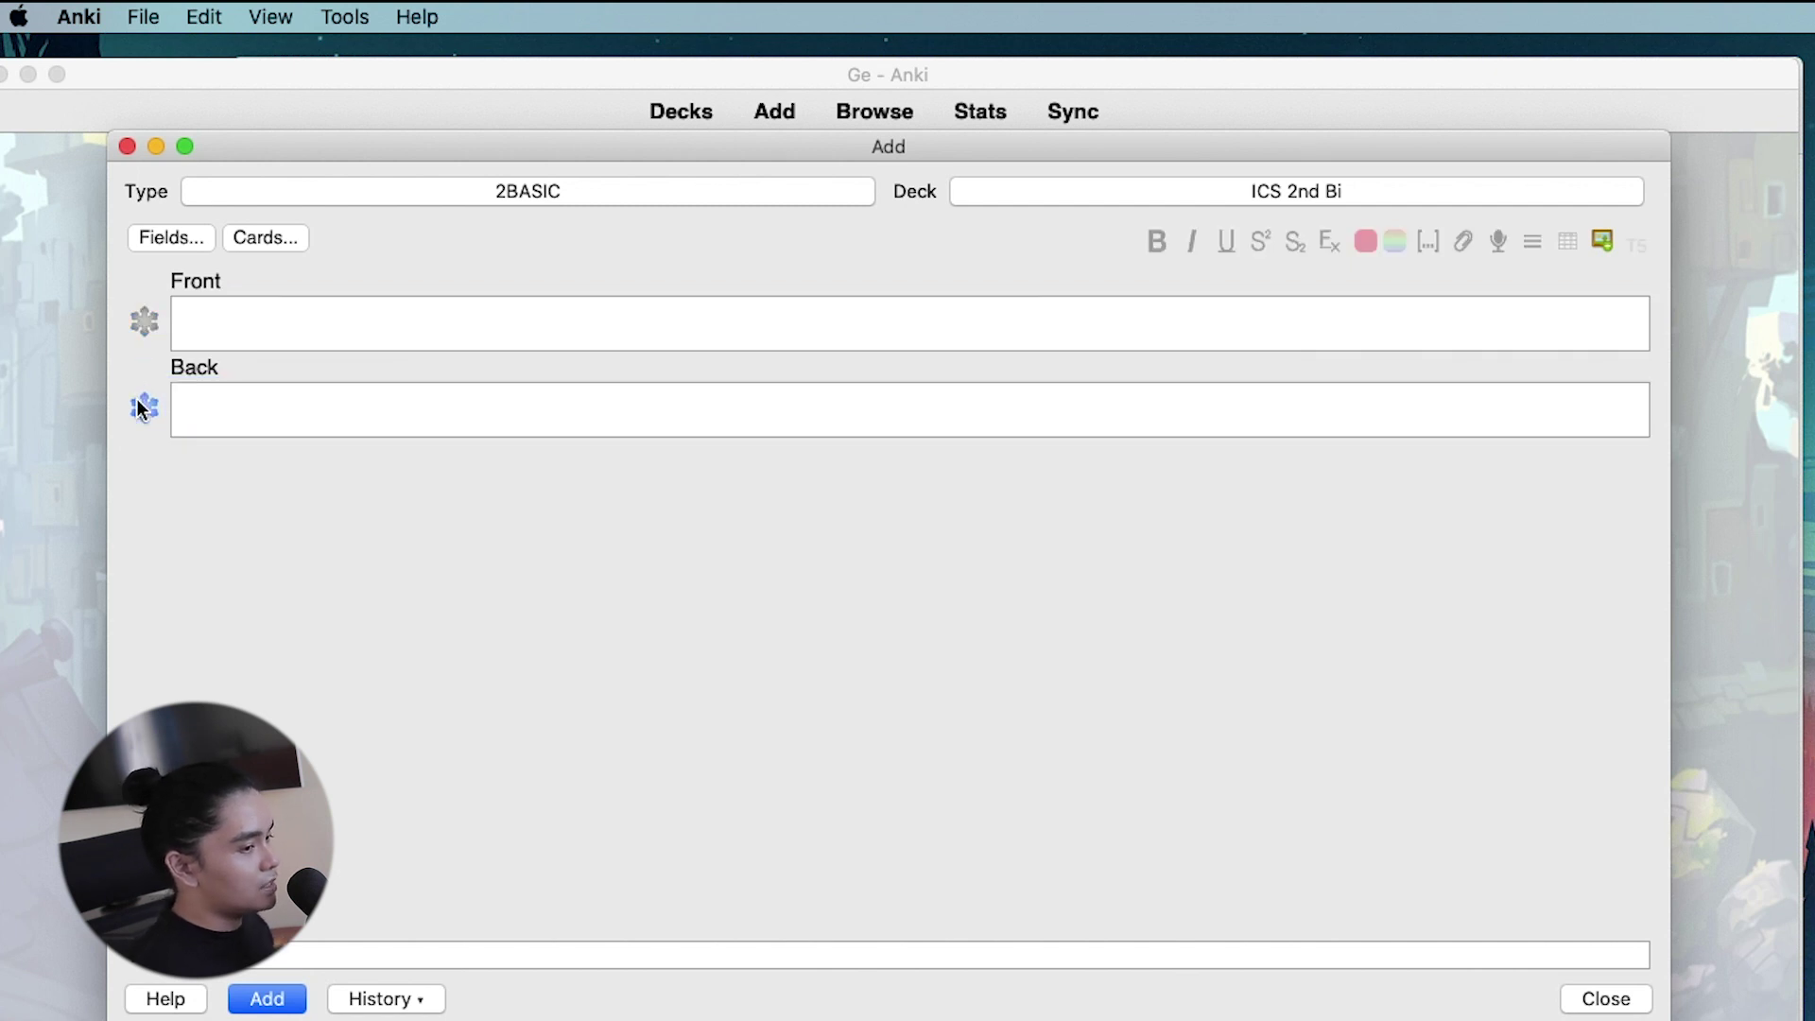
Step: Paste the heart diagram into the frozen Back field and enter "Question 1" on the front
left_click(566, 404)
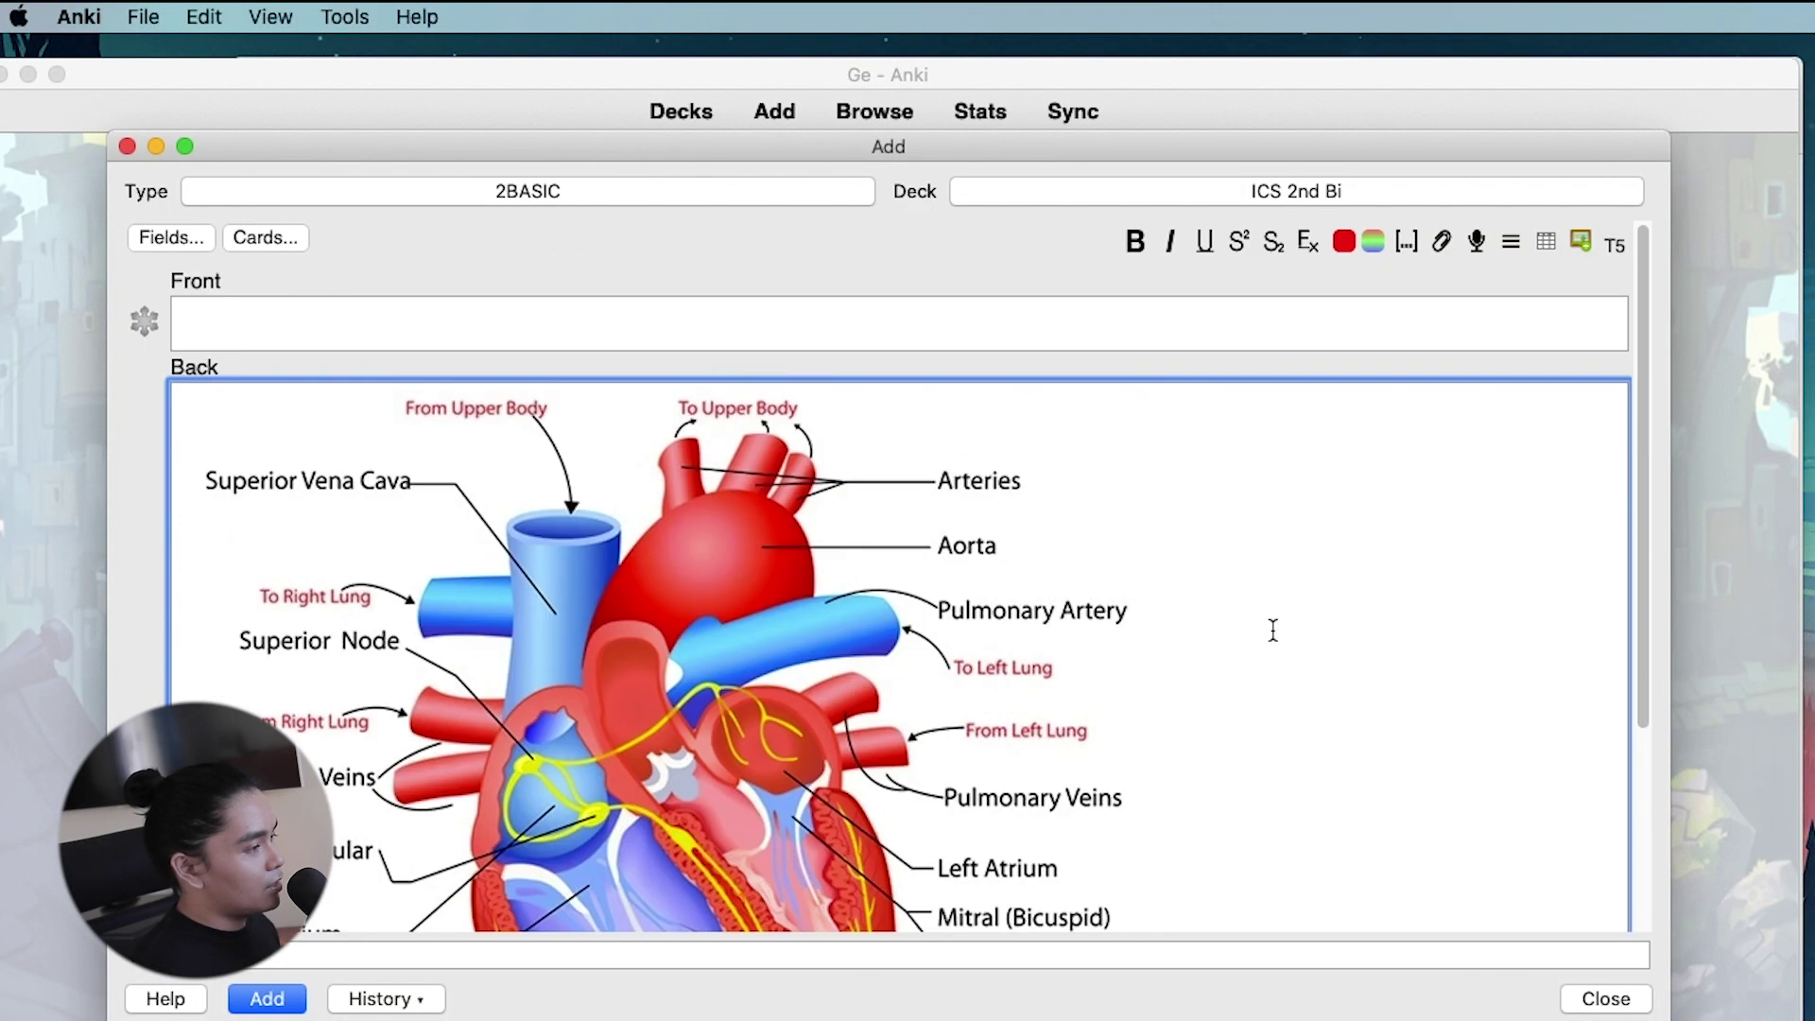
scroll(1274, 630, "down", 3)
scroll(1273, 630, "up", 3)
left_click(495, 312)
type("Question 1")
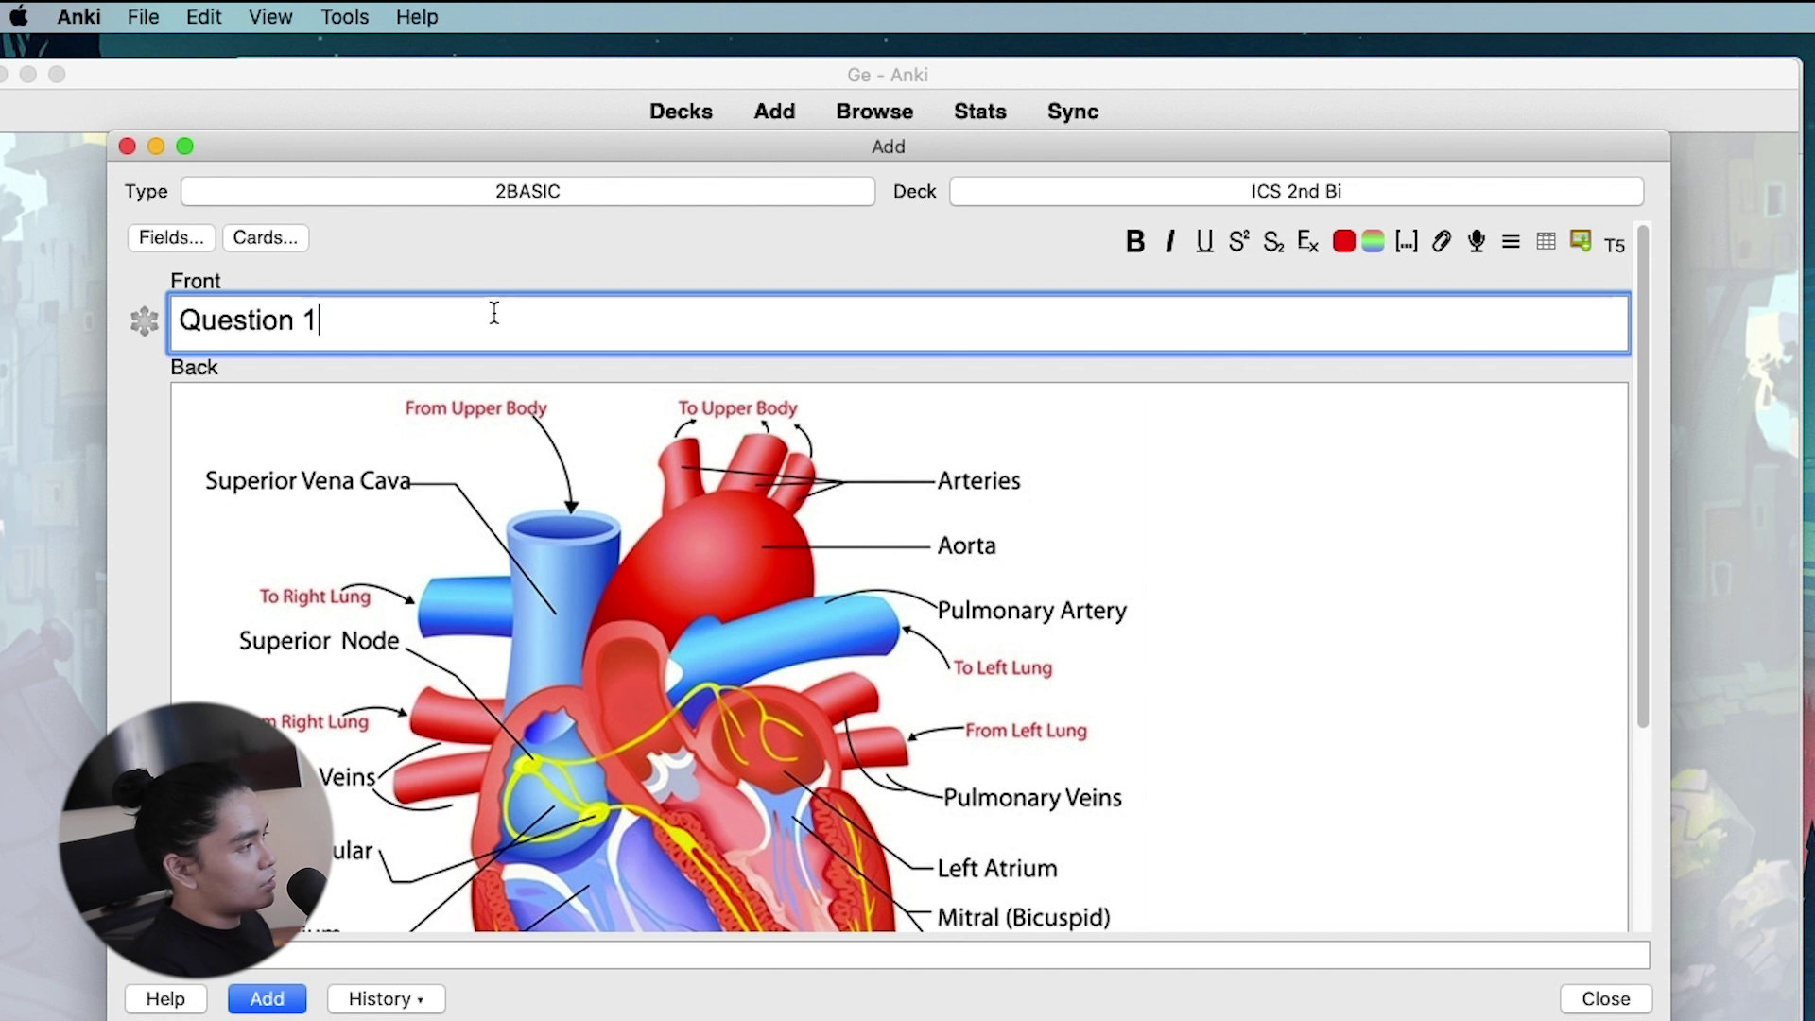
Step: Insert the line "SVC" above the heart diagram on the back and add the note
left_click(1170, 602)
key("Up")
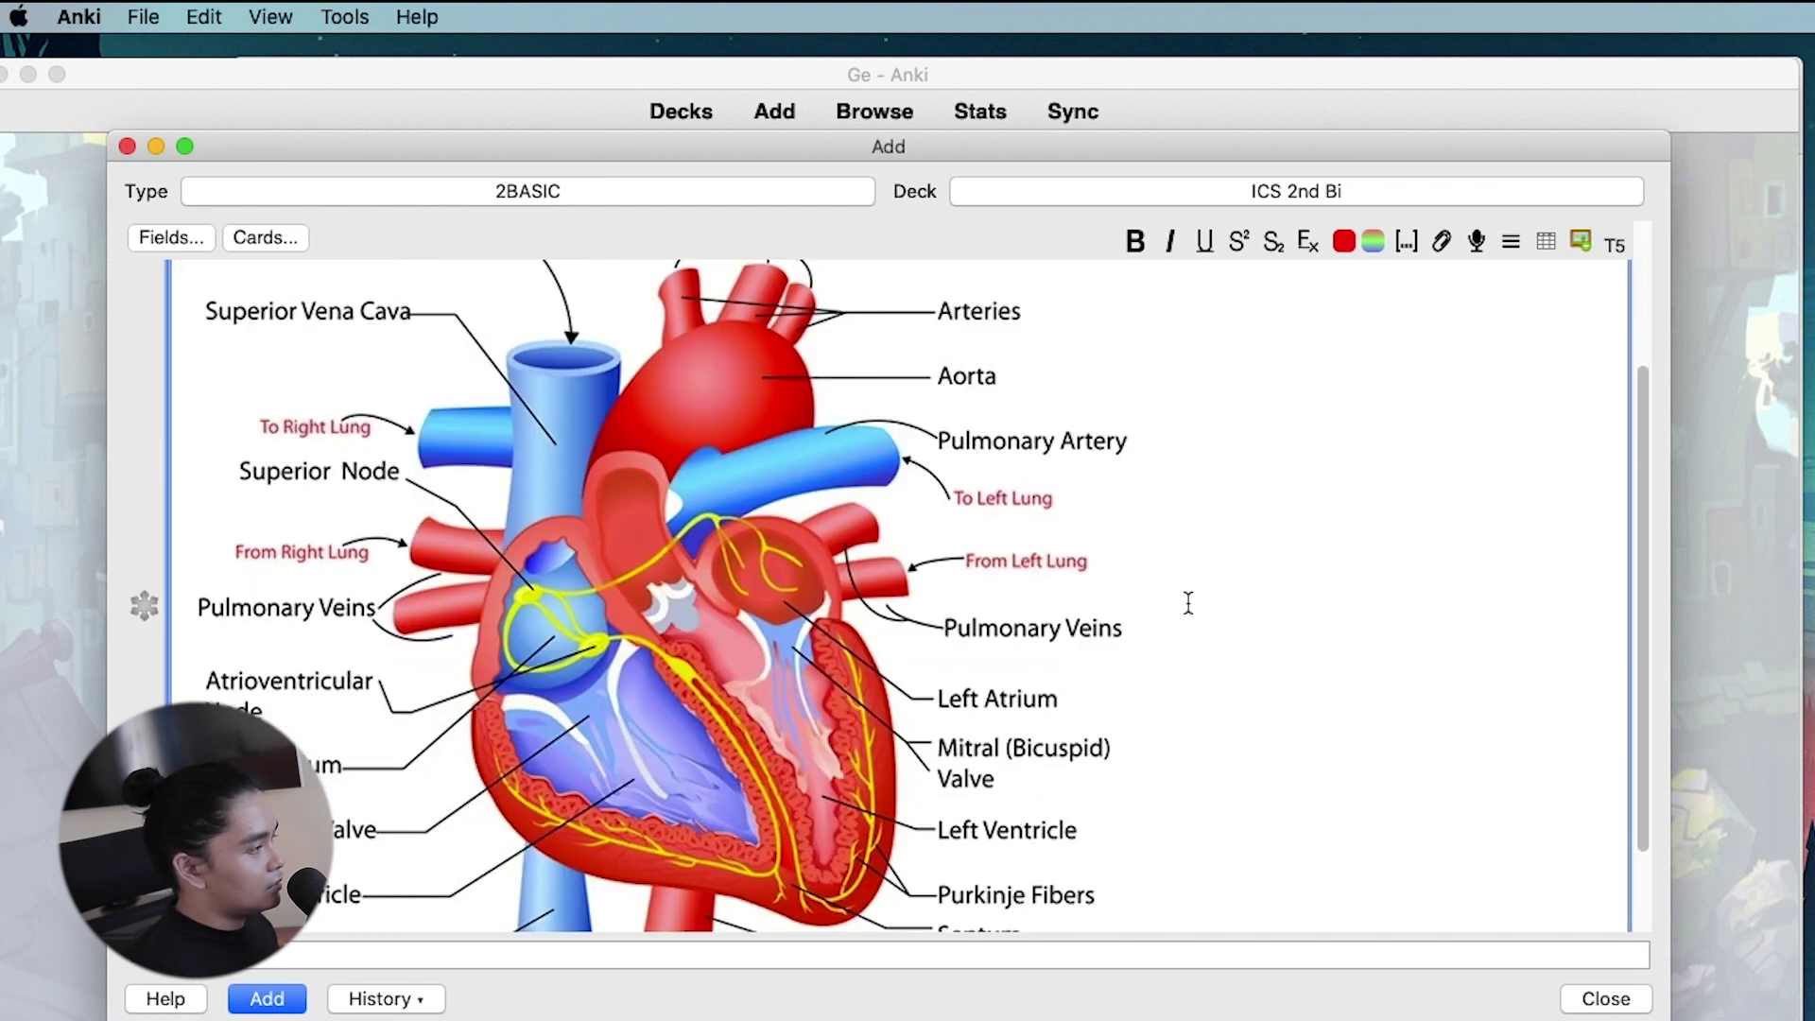
key("Return")
key("Up")
type("SVCC")
key("BackSpace")
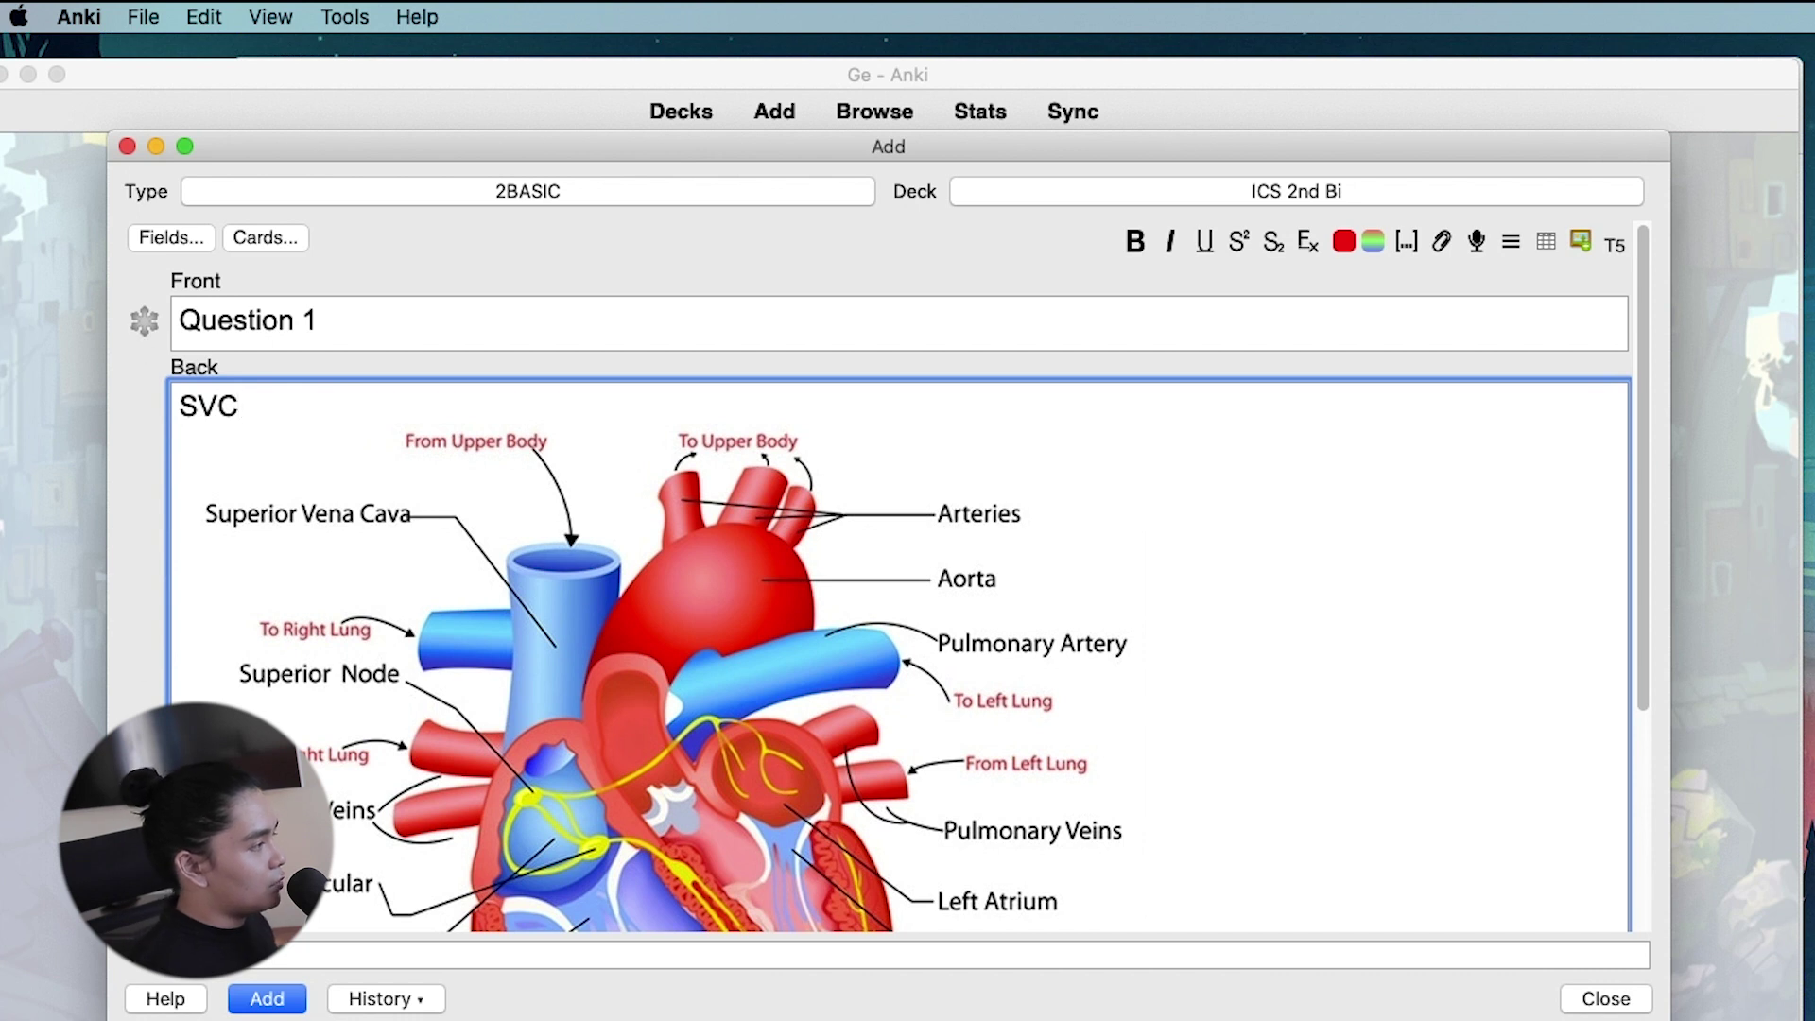
left_click(1310, 592)
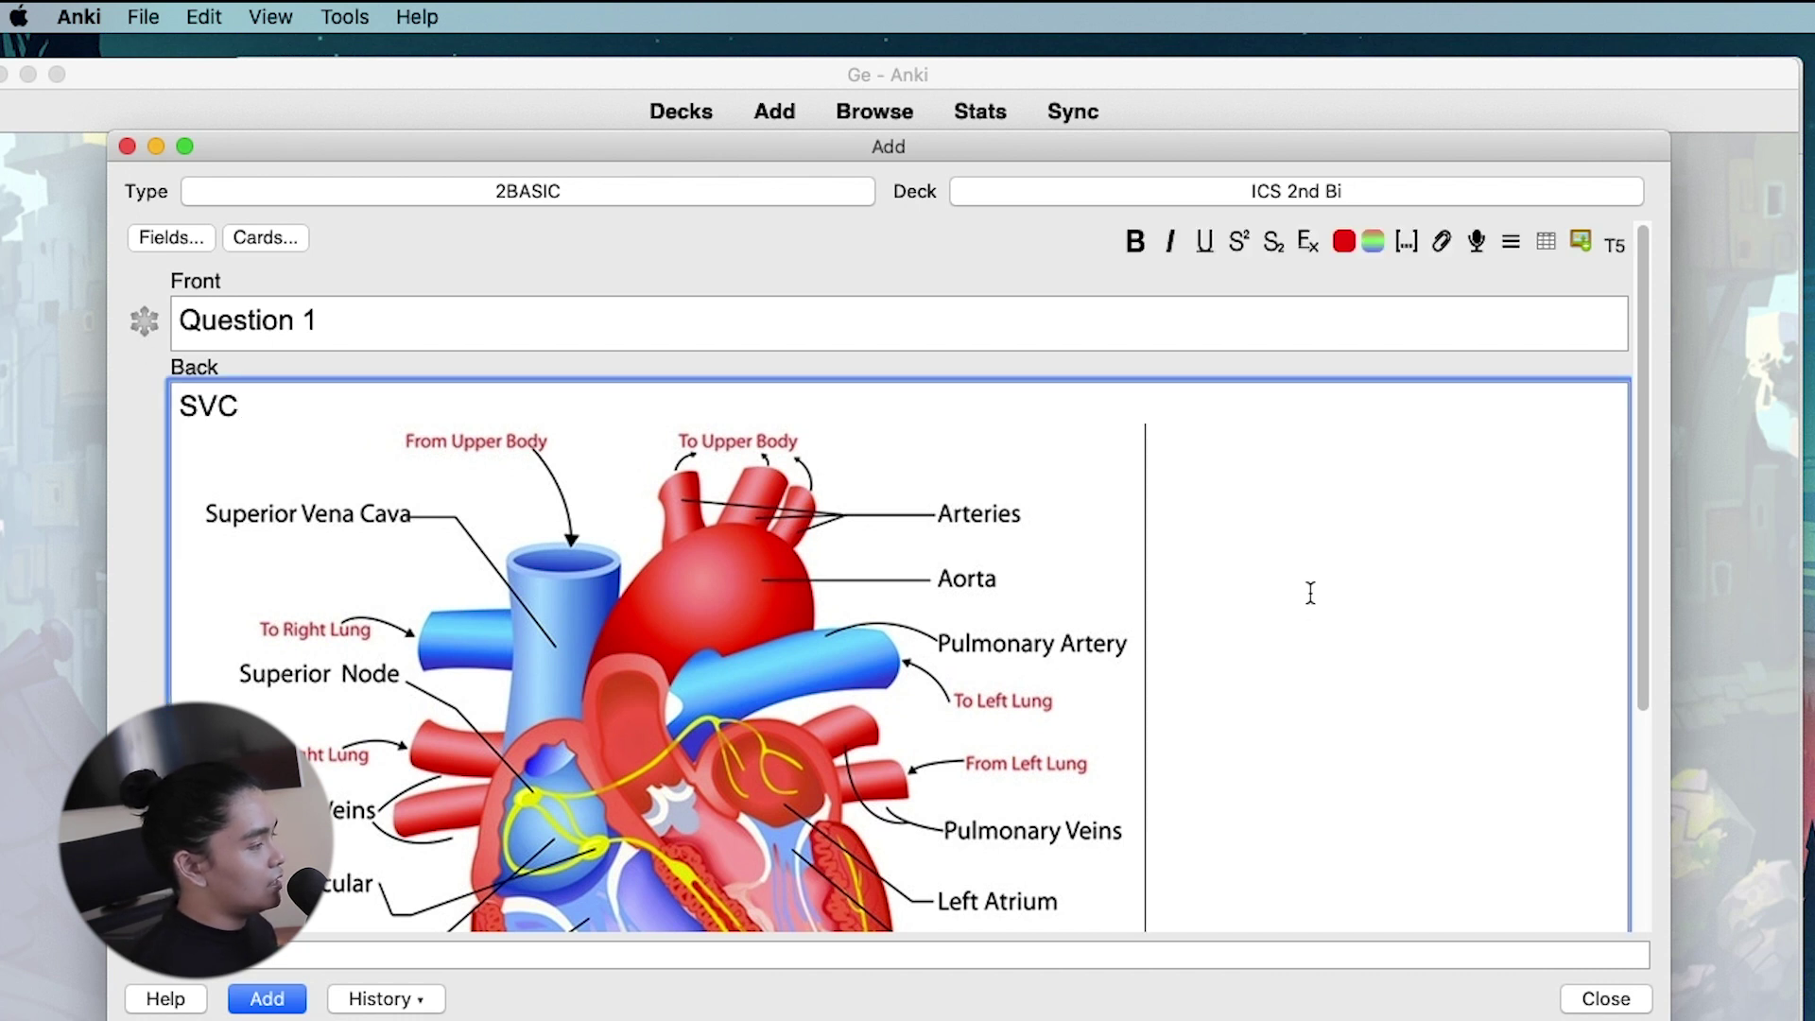
key("ctrl+Return")
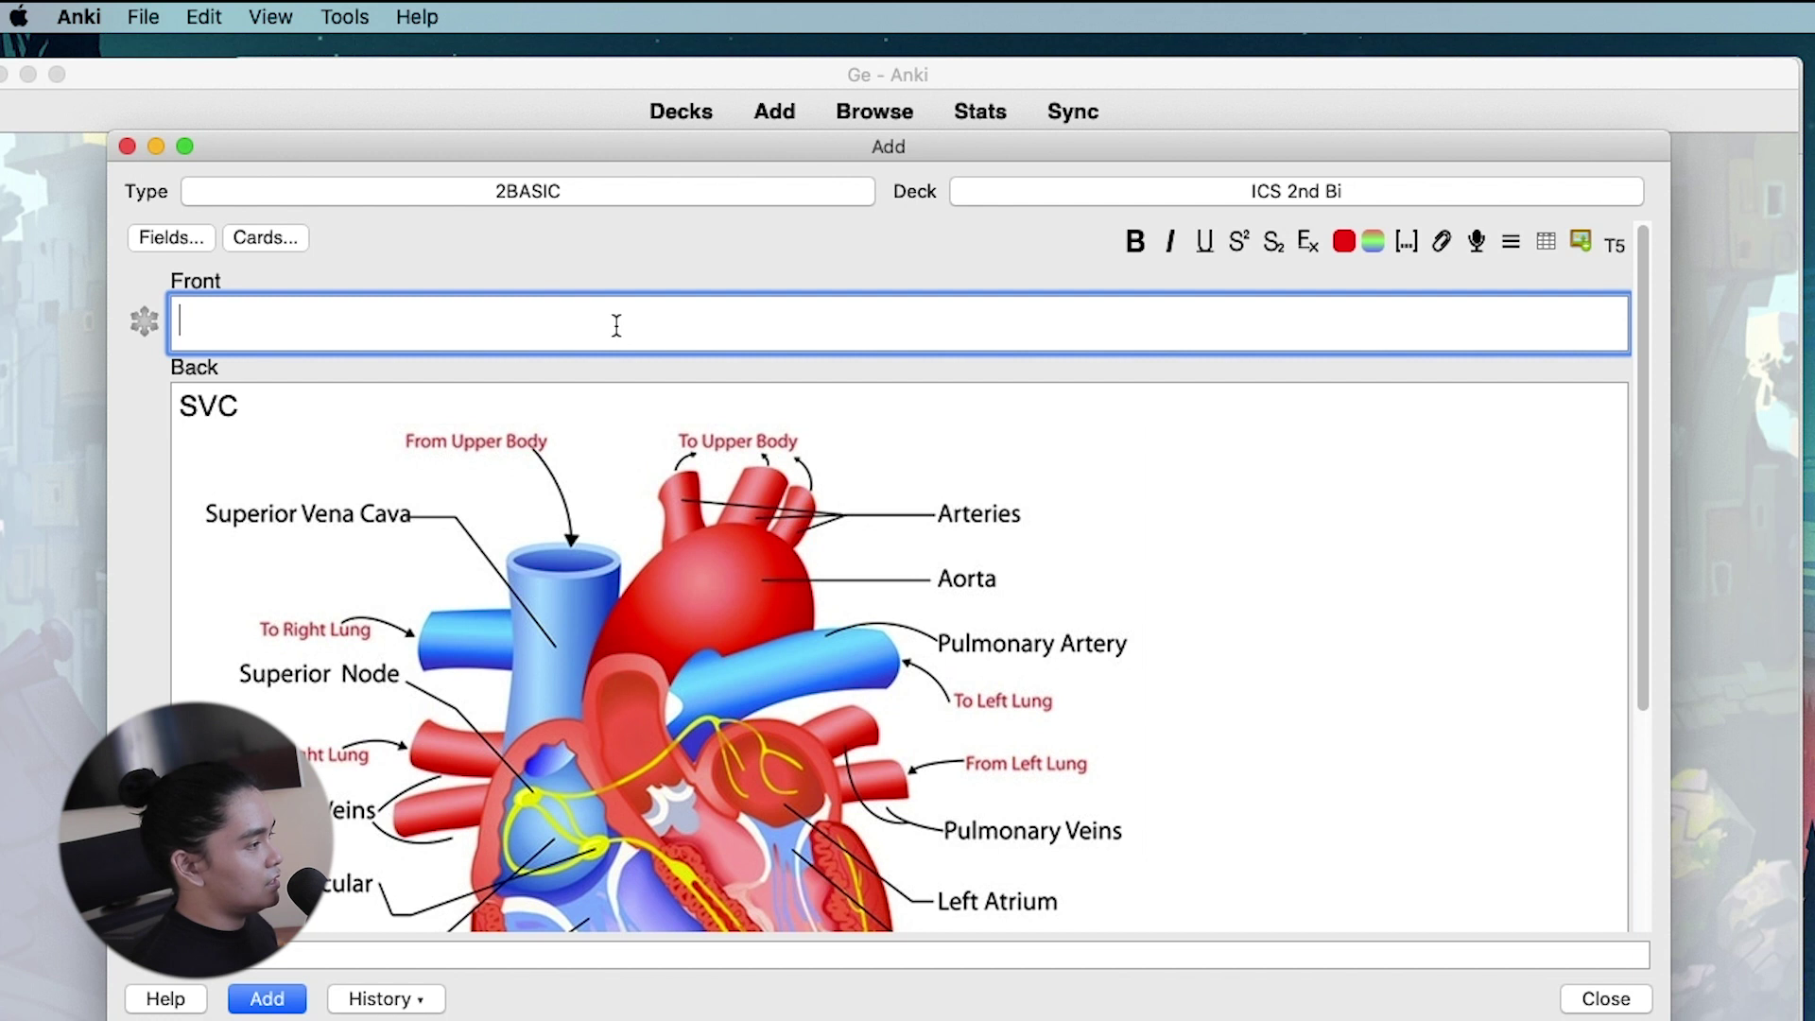
Step: Enter "Question 2" on the front, replace "SVC" with "IVC" above the heart diagram, and add the note
type("Question 2")
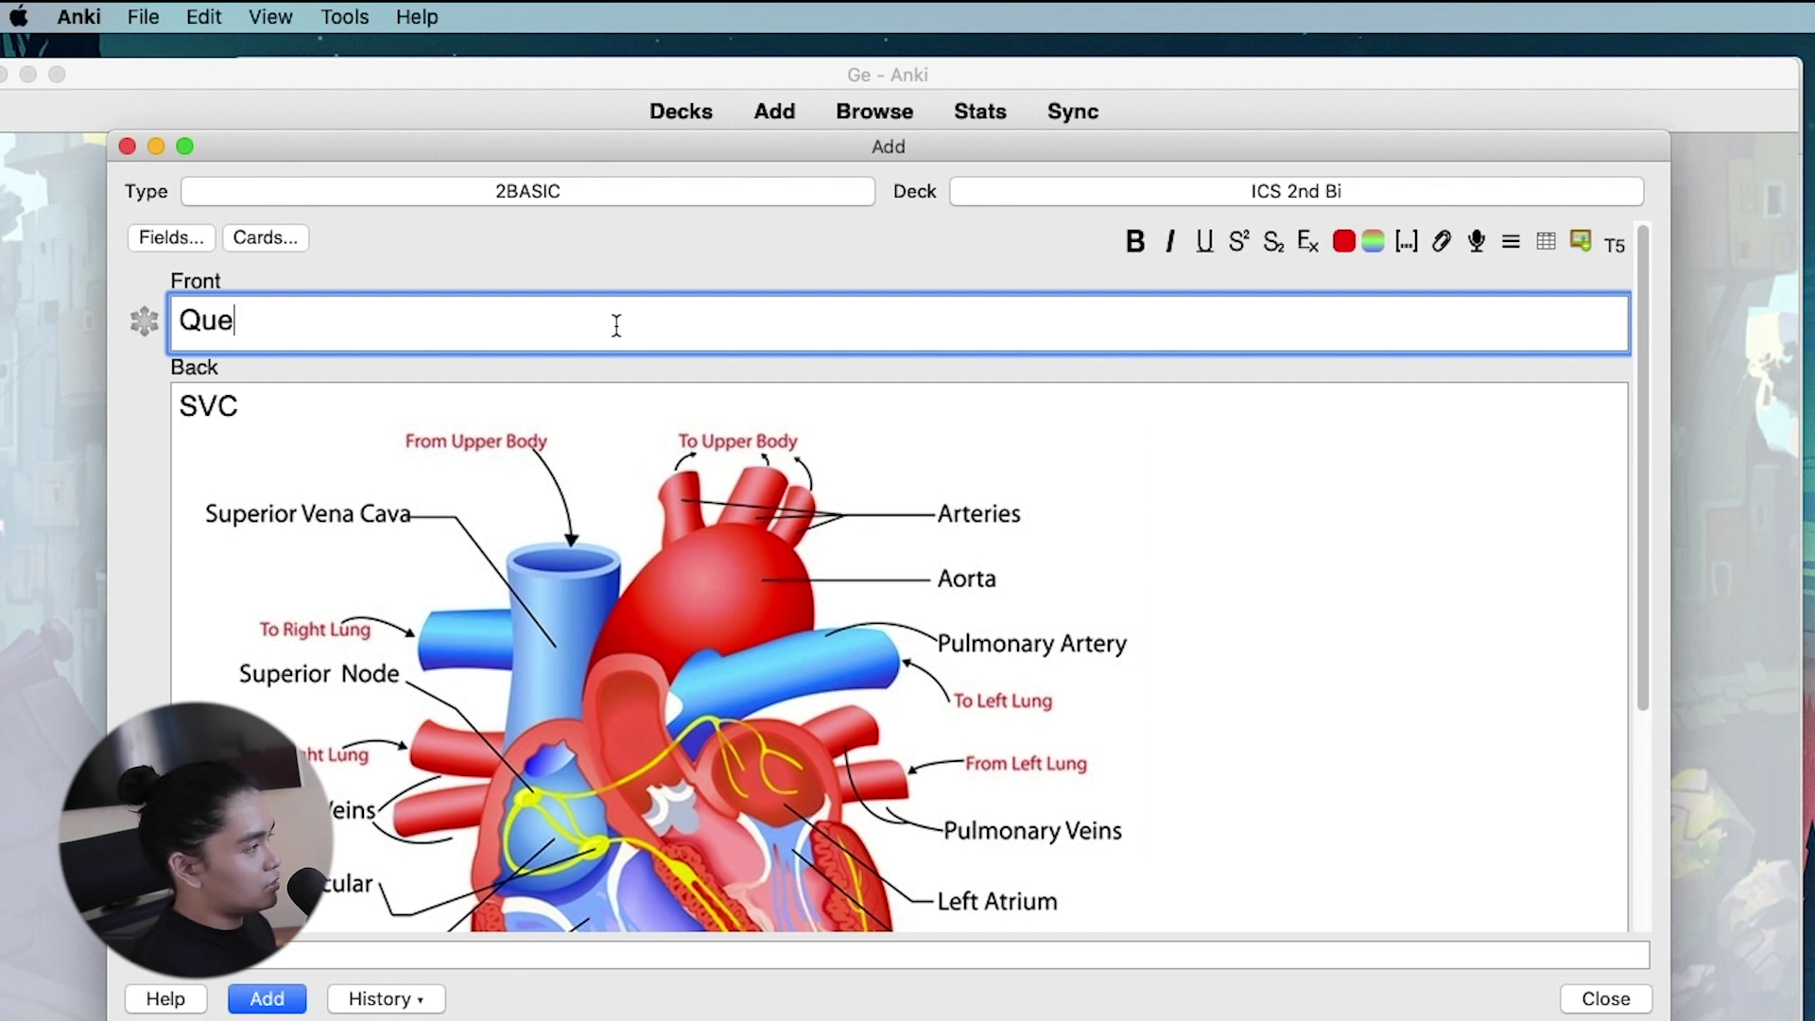
left_click(331, 397)
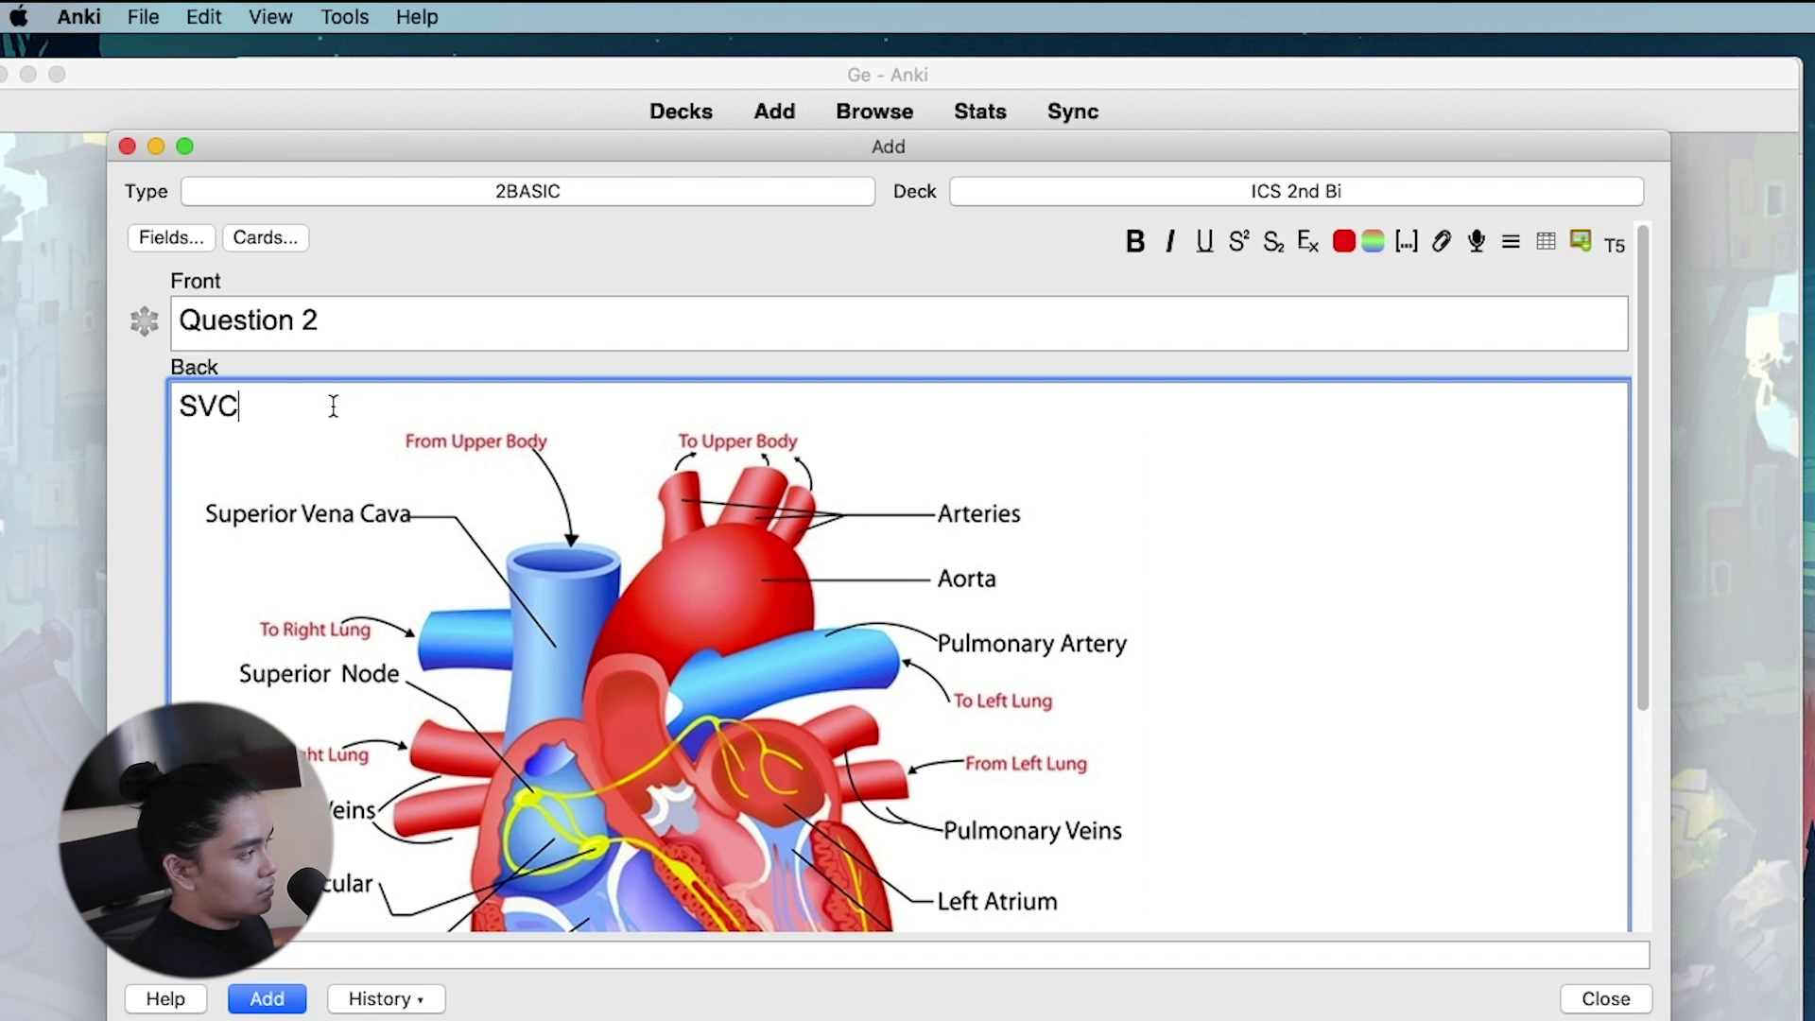
key("BackSpace")
key("BackSpace")
key("BackSpace")
type("ICVS")
key("BackSpace")
key("BackSpace")
key("BackSpace")
type("VC")
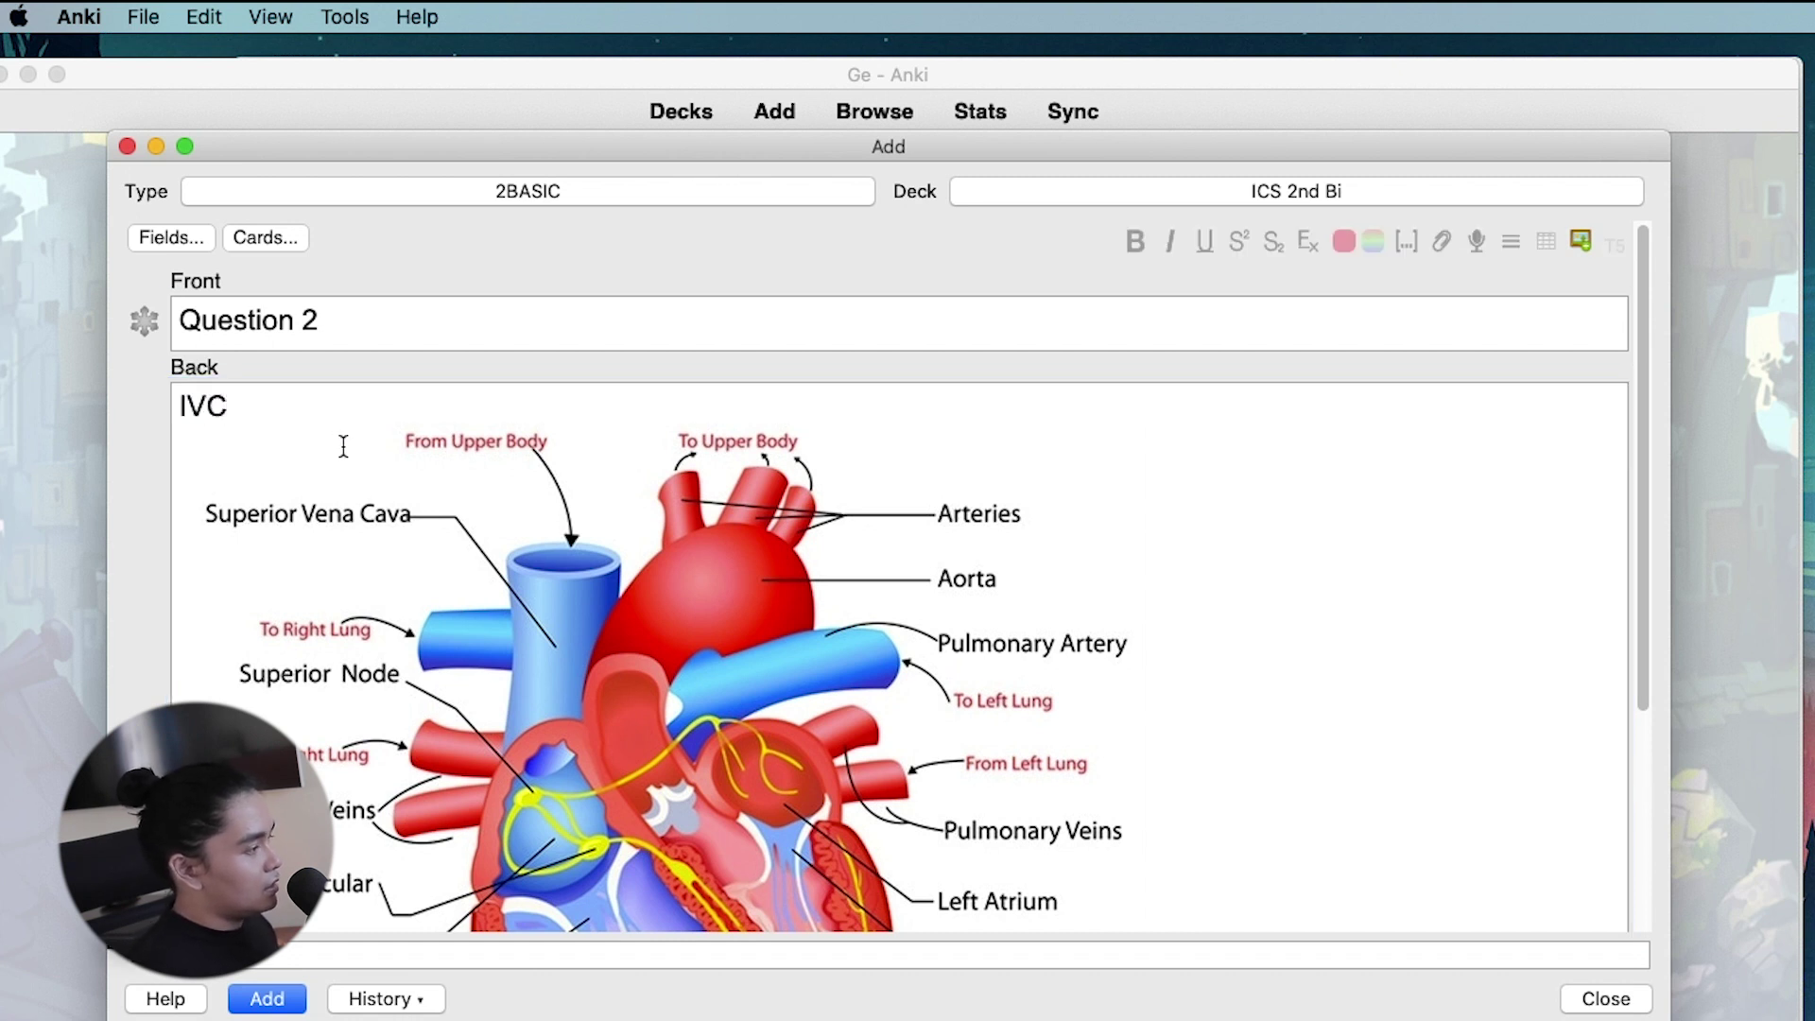
key("super+Return")
Step: Clear the leftover answer content from the Back field
left_click(1092, 527)
key("super+a")
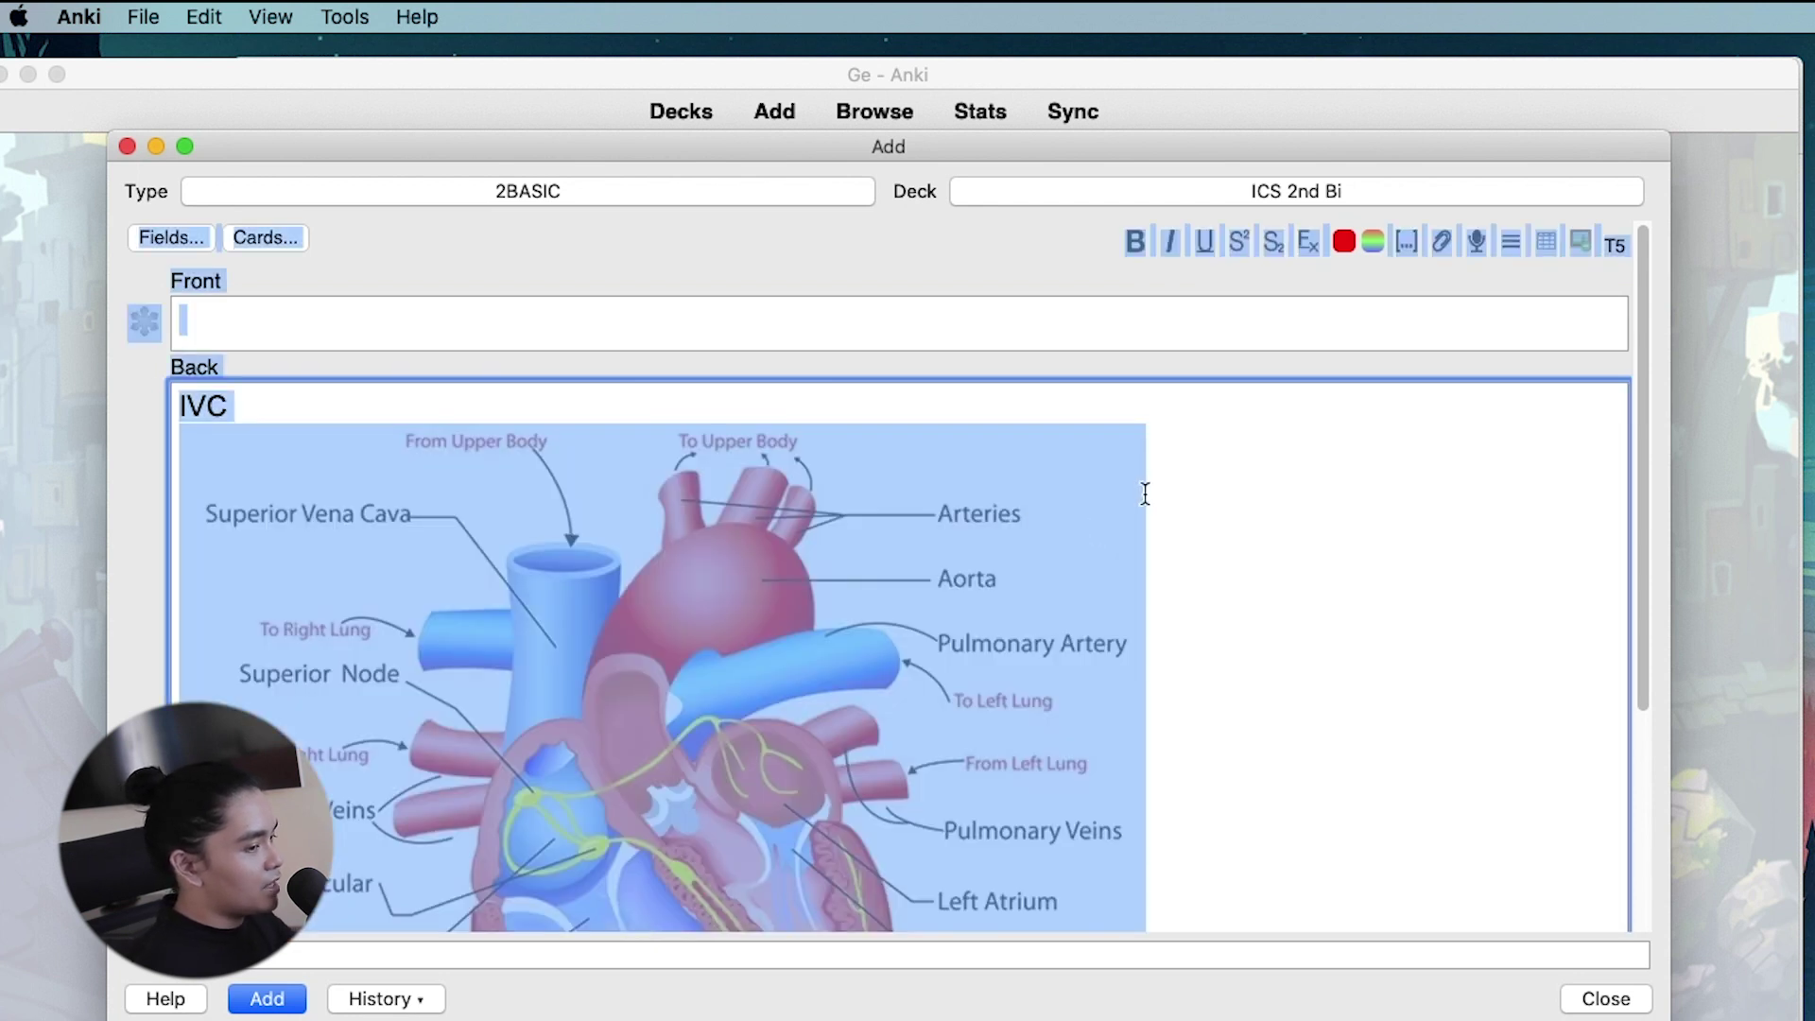
left_click(616, 392)
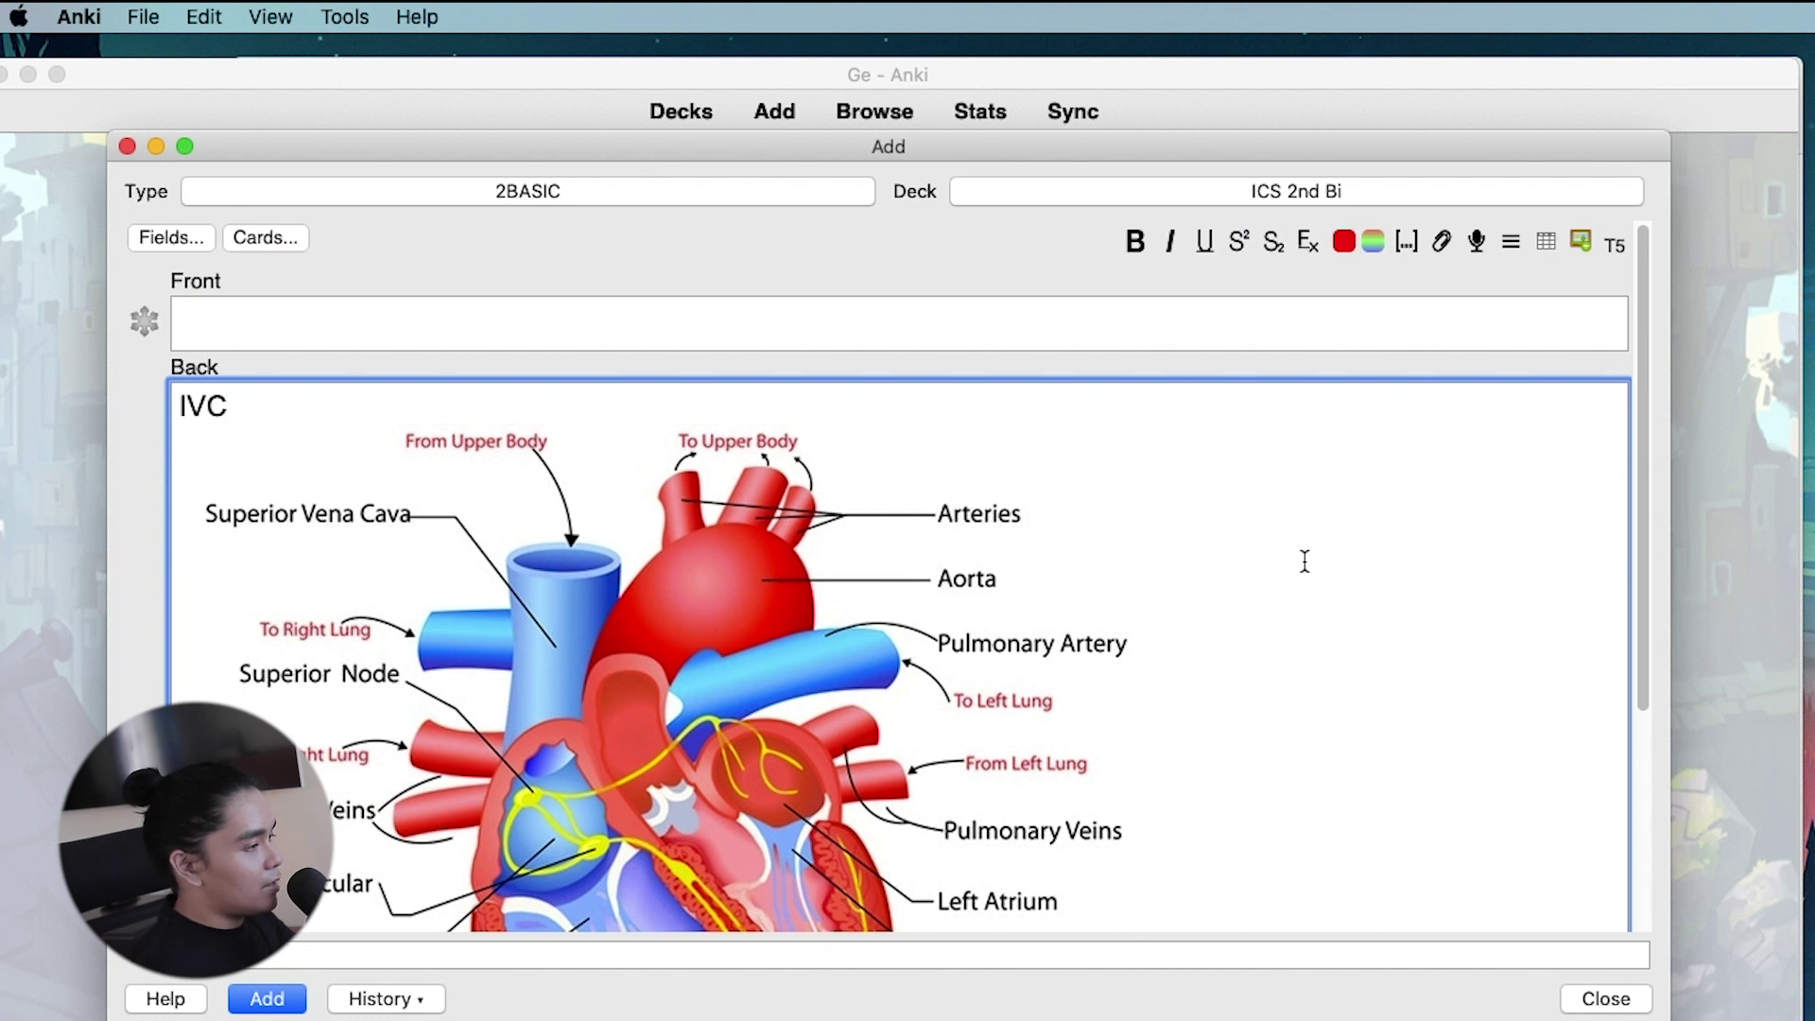
key("Delete")
key("BackSpace")
key("BackSpace")
key("BackSpace")
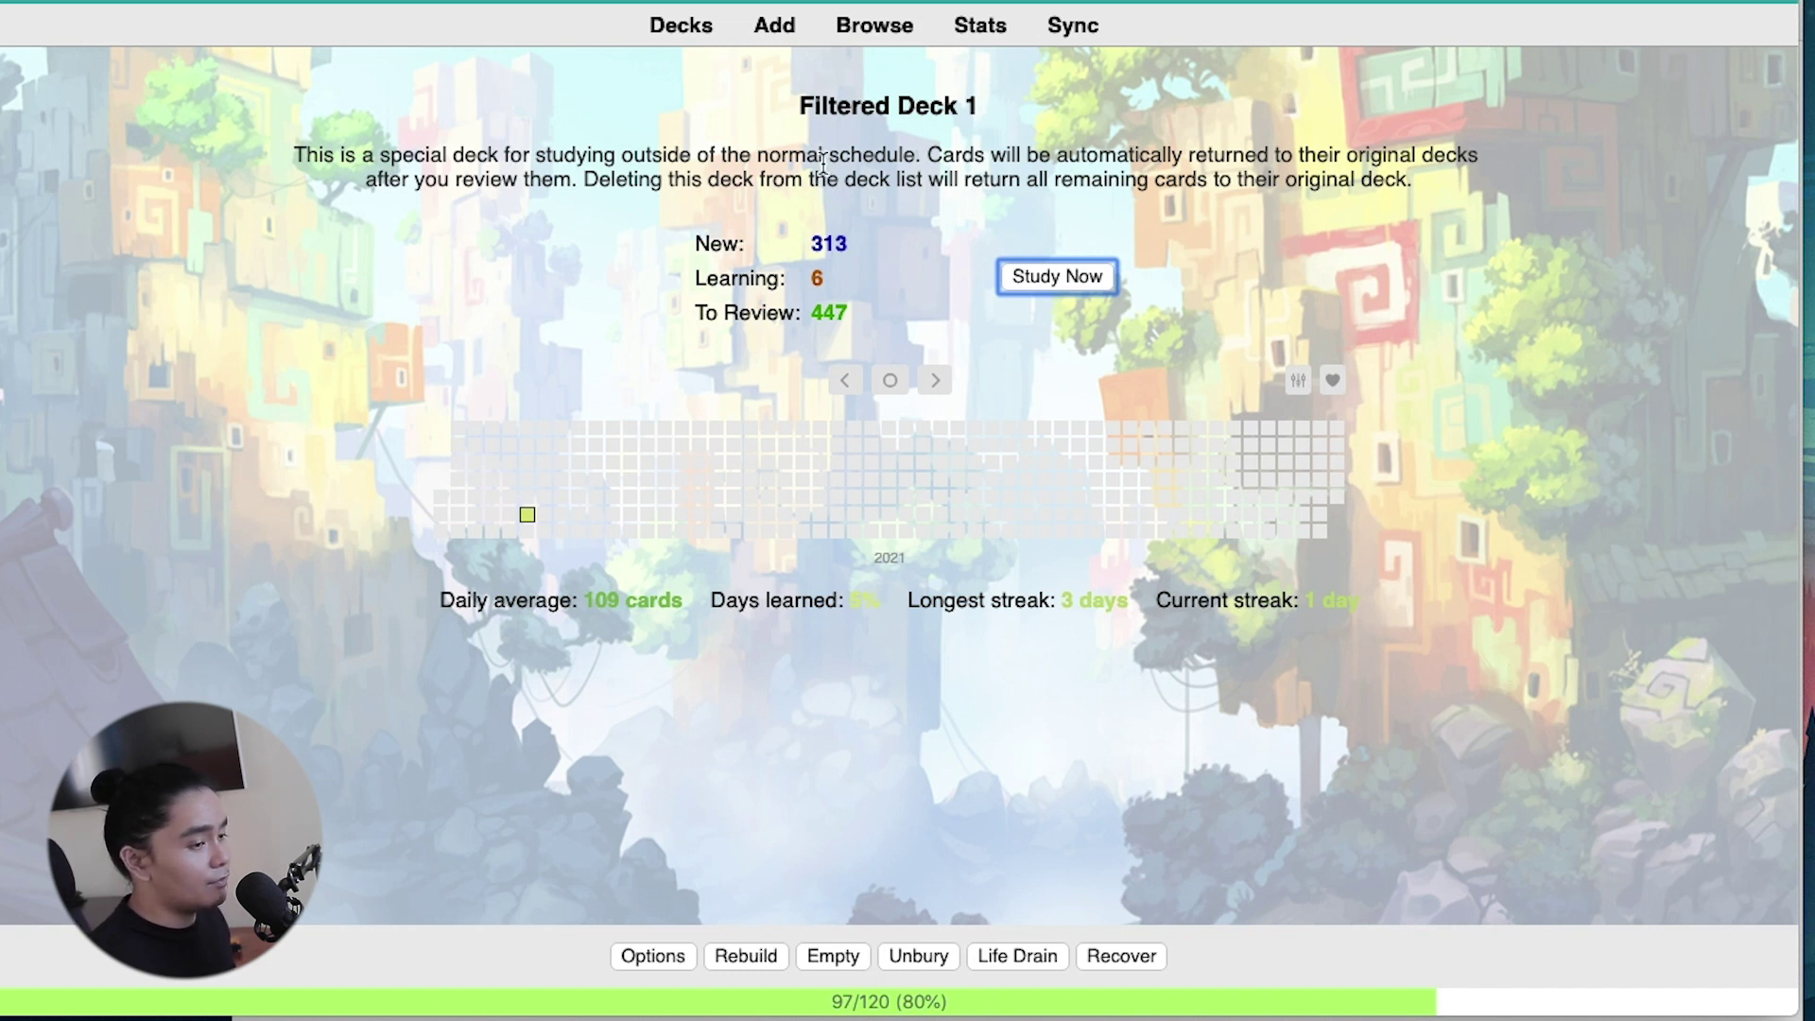
Step: Start studying Filtered Deck 1 and rate the esophageal sphincter pressure and esophagus blood supply cards Good
left_click(1053, 274)
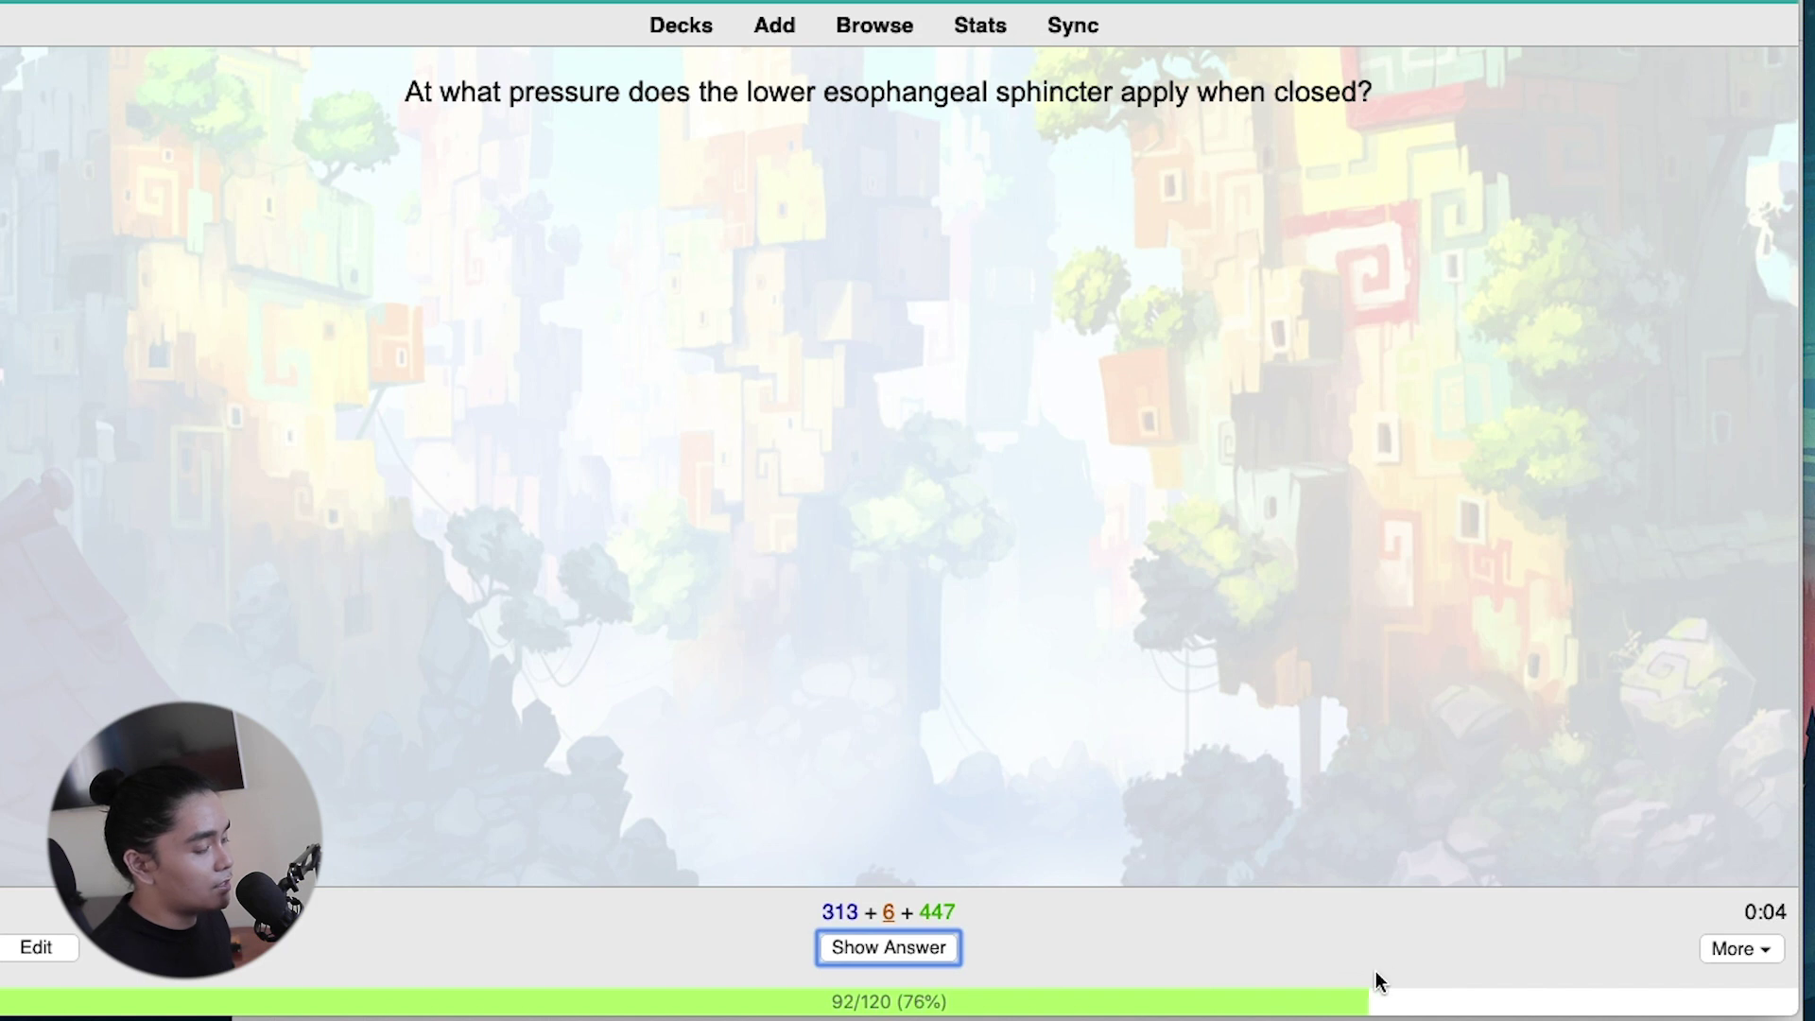
key("space")
key("space")
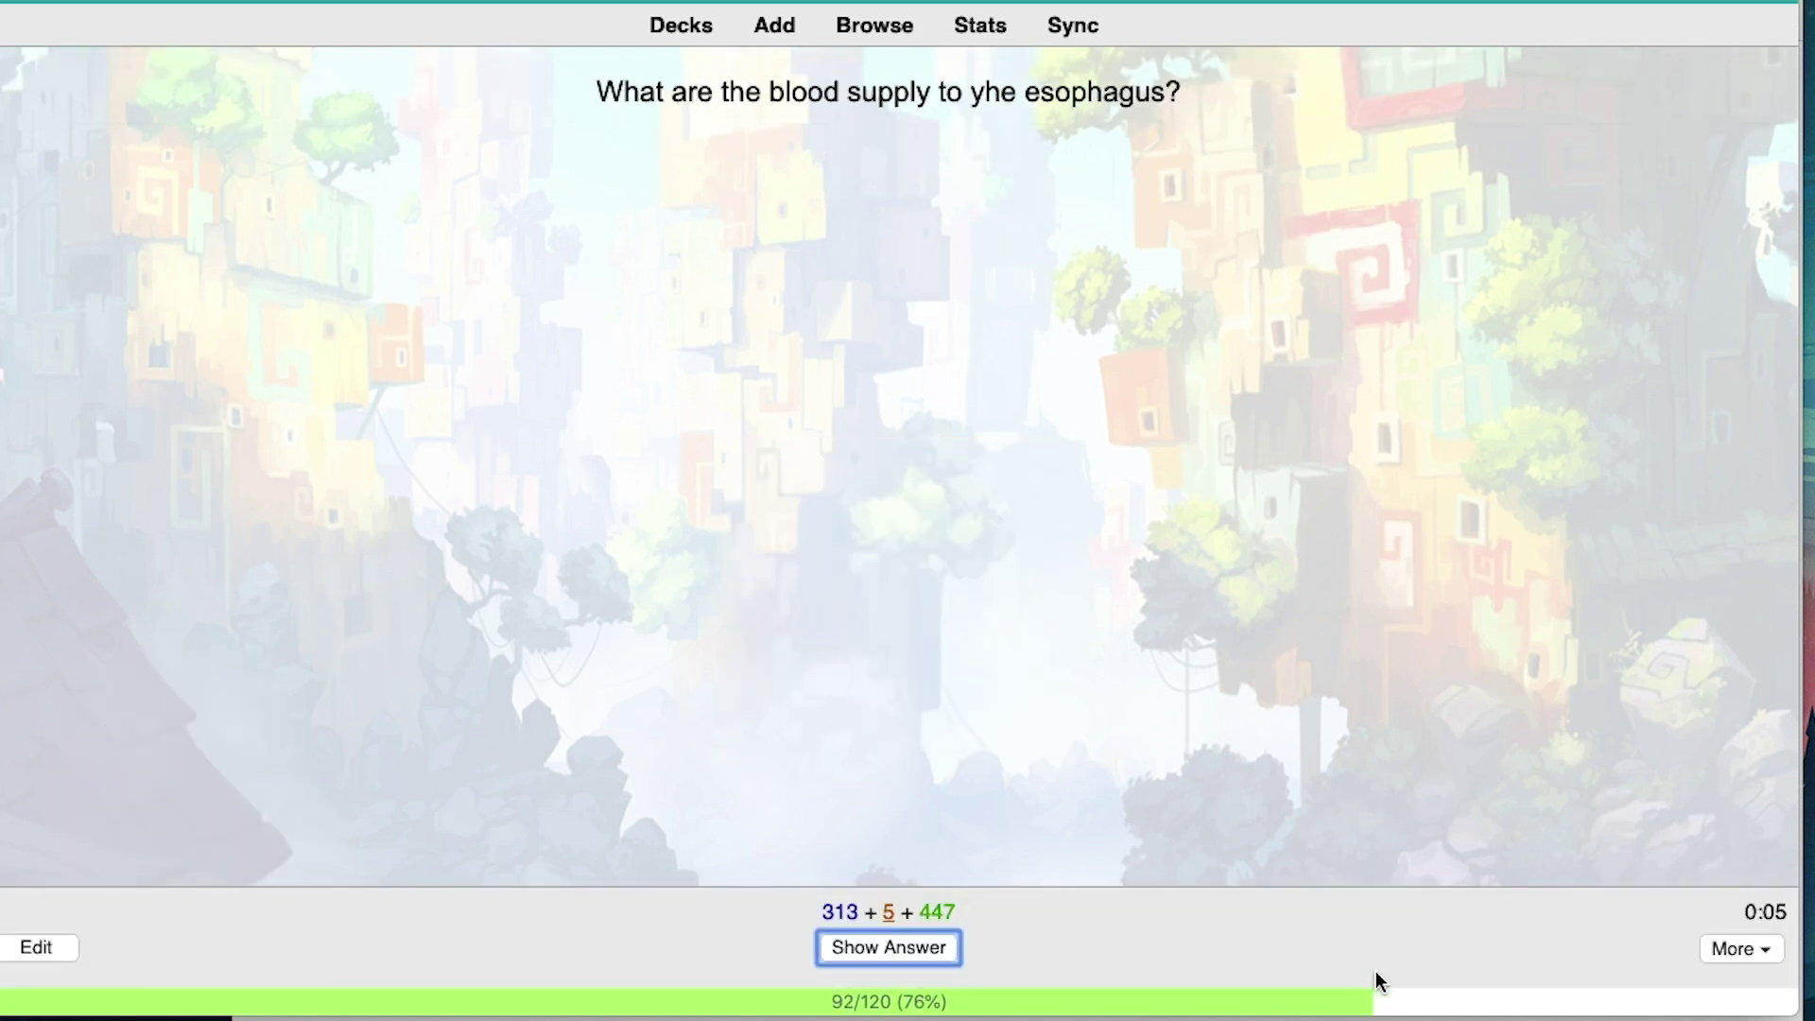
key("space")
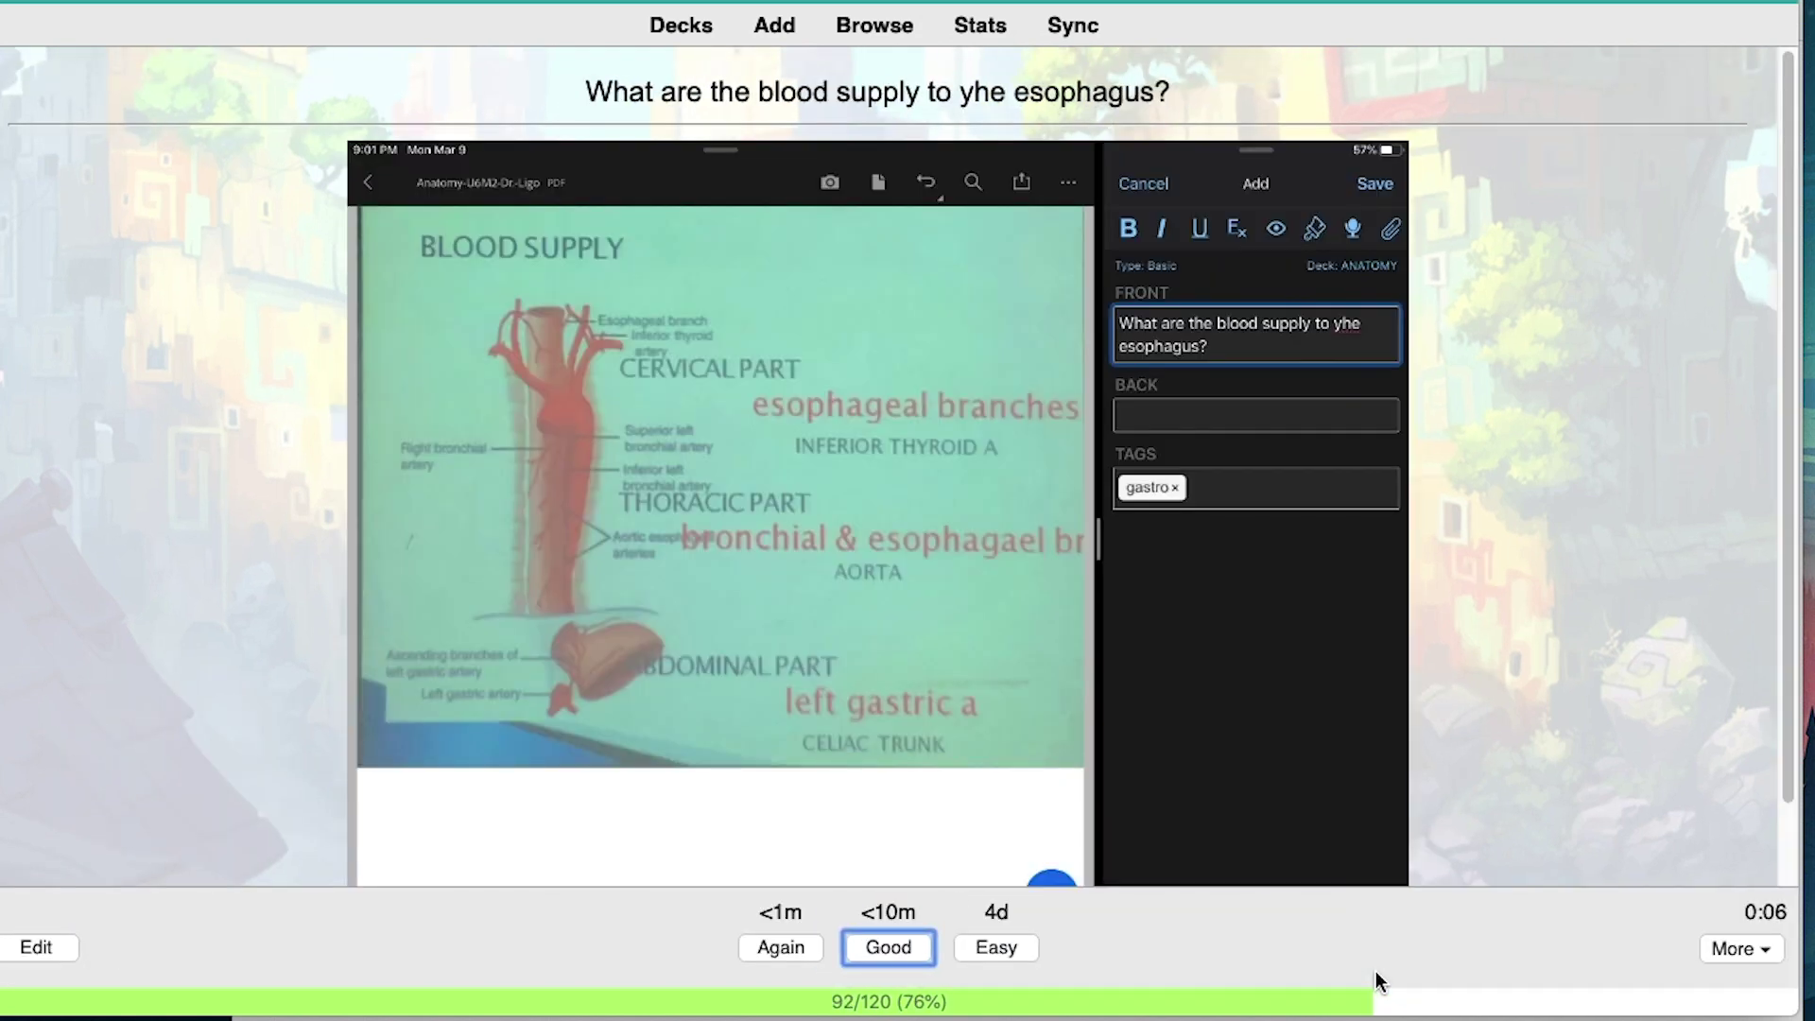
key("space")
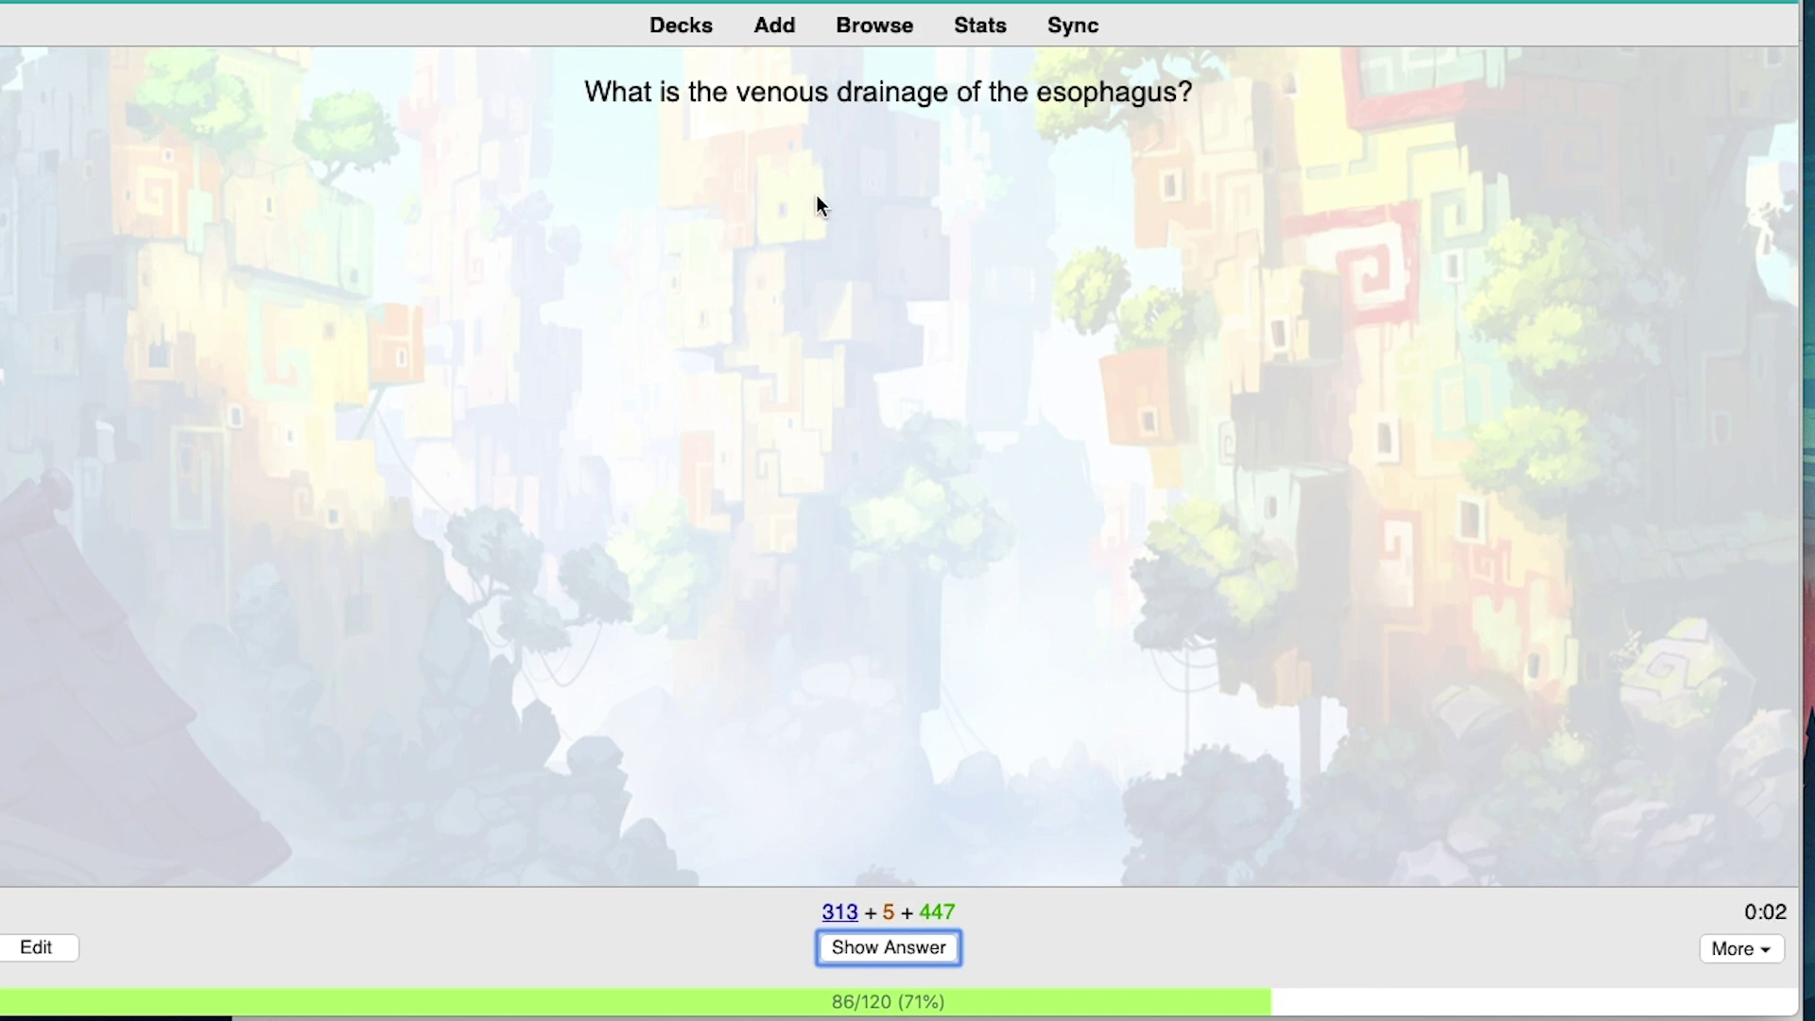
Step: Return to the deck list, view the Life Drain options of Filtered Deck 1, and close them without changes
left_click(694, 33)
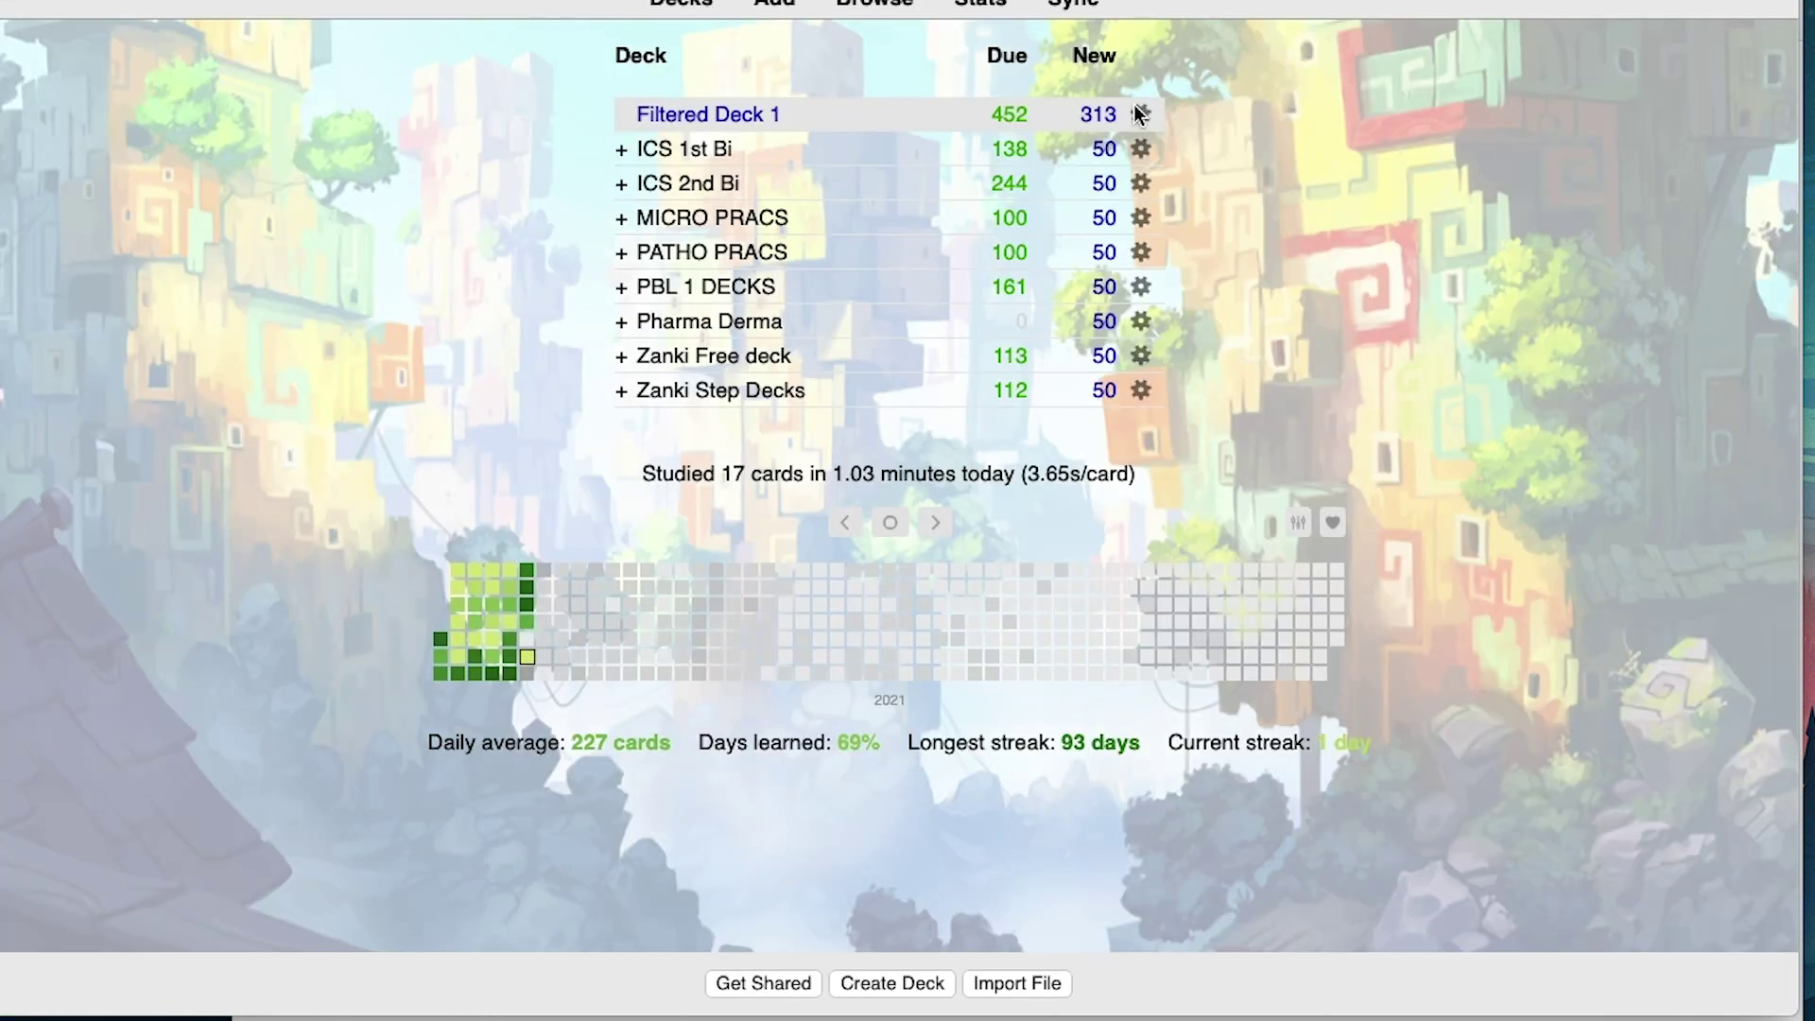
left_click(1141, 115)
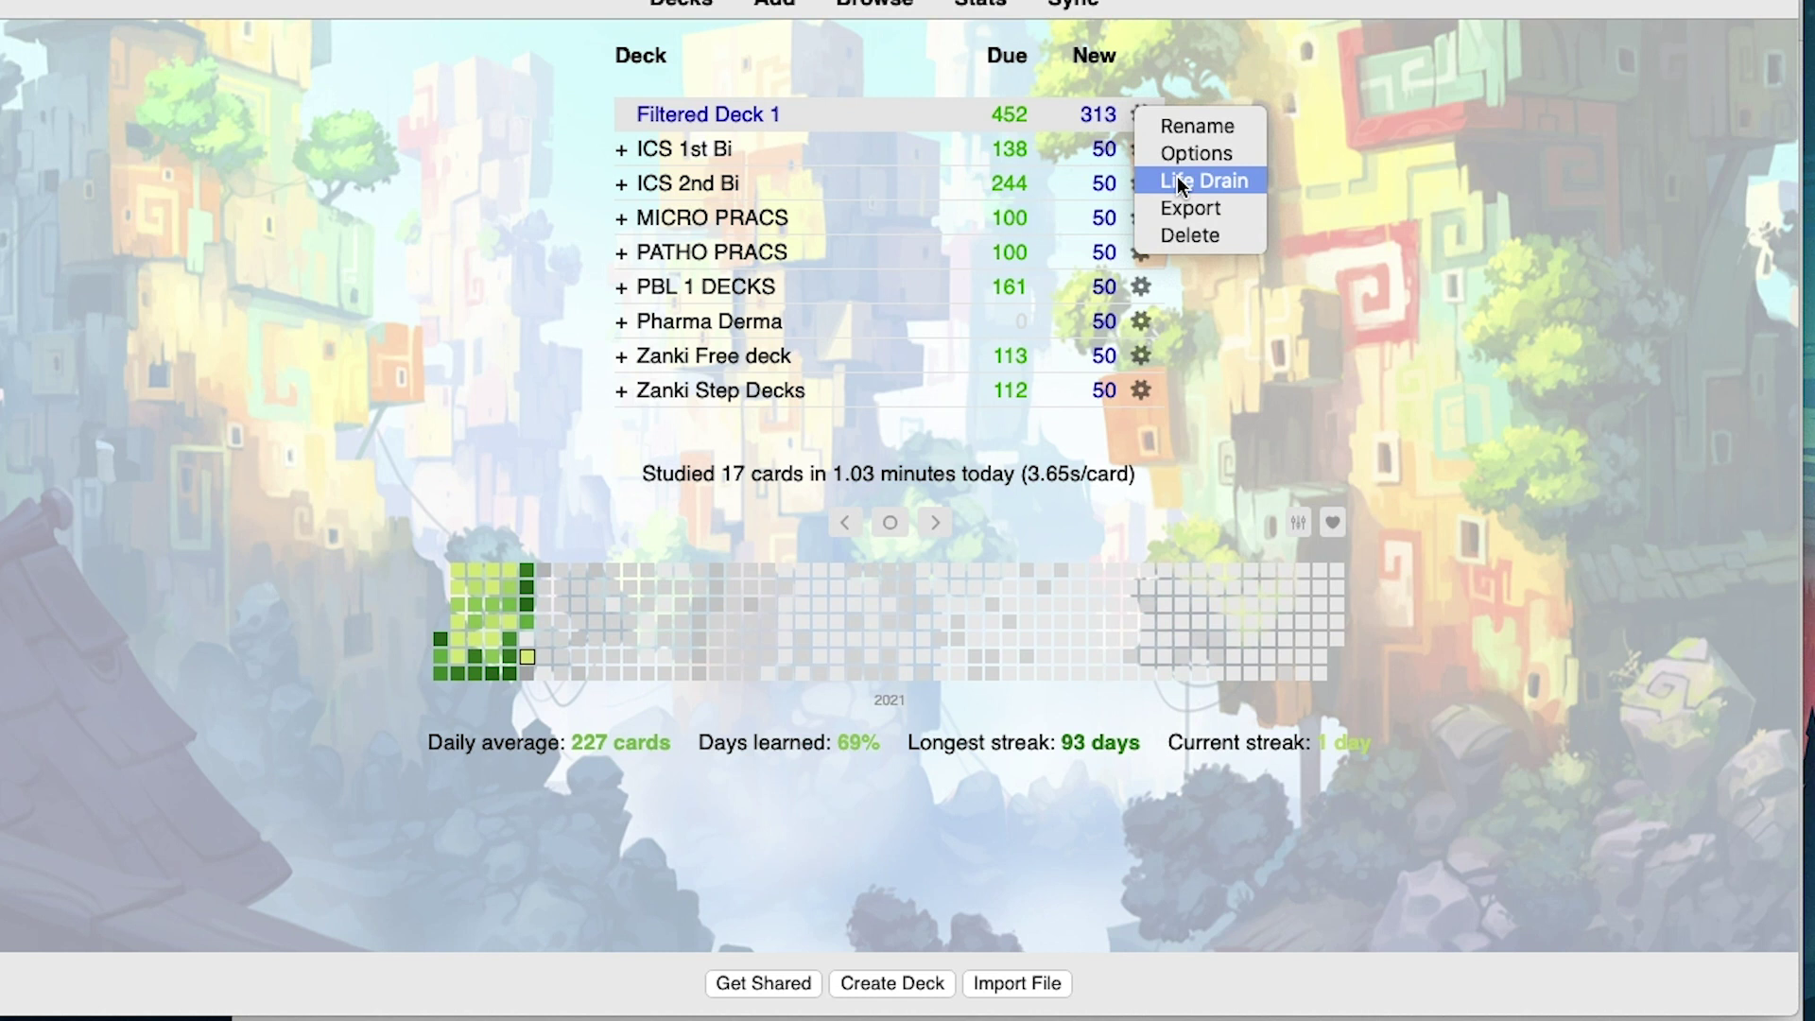
left_click(1182, 180)
left_click(1193, 625)
left_click(1193, 625)
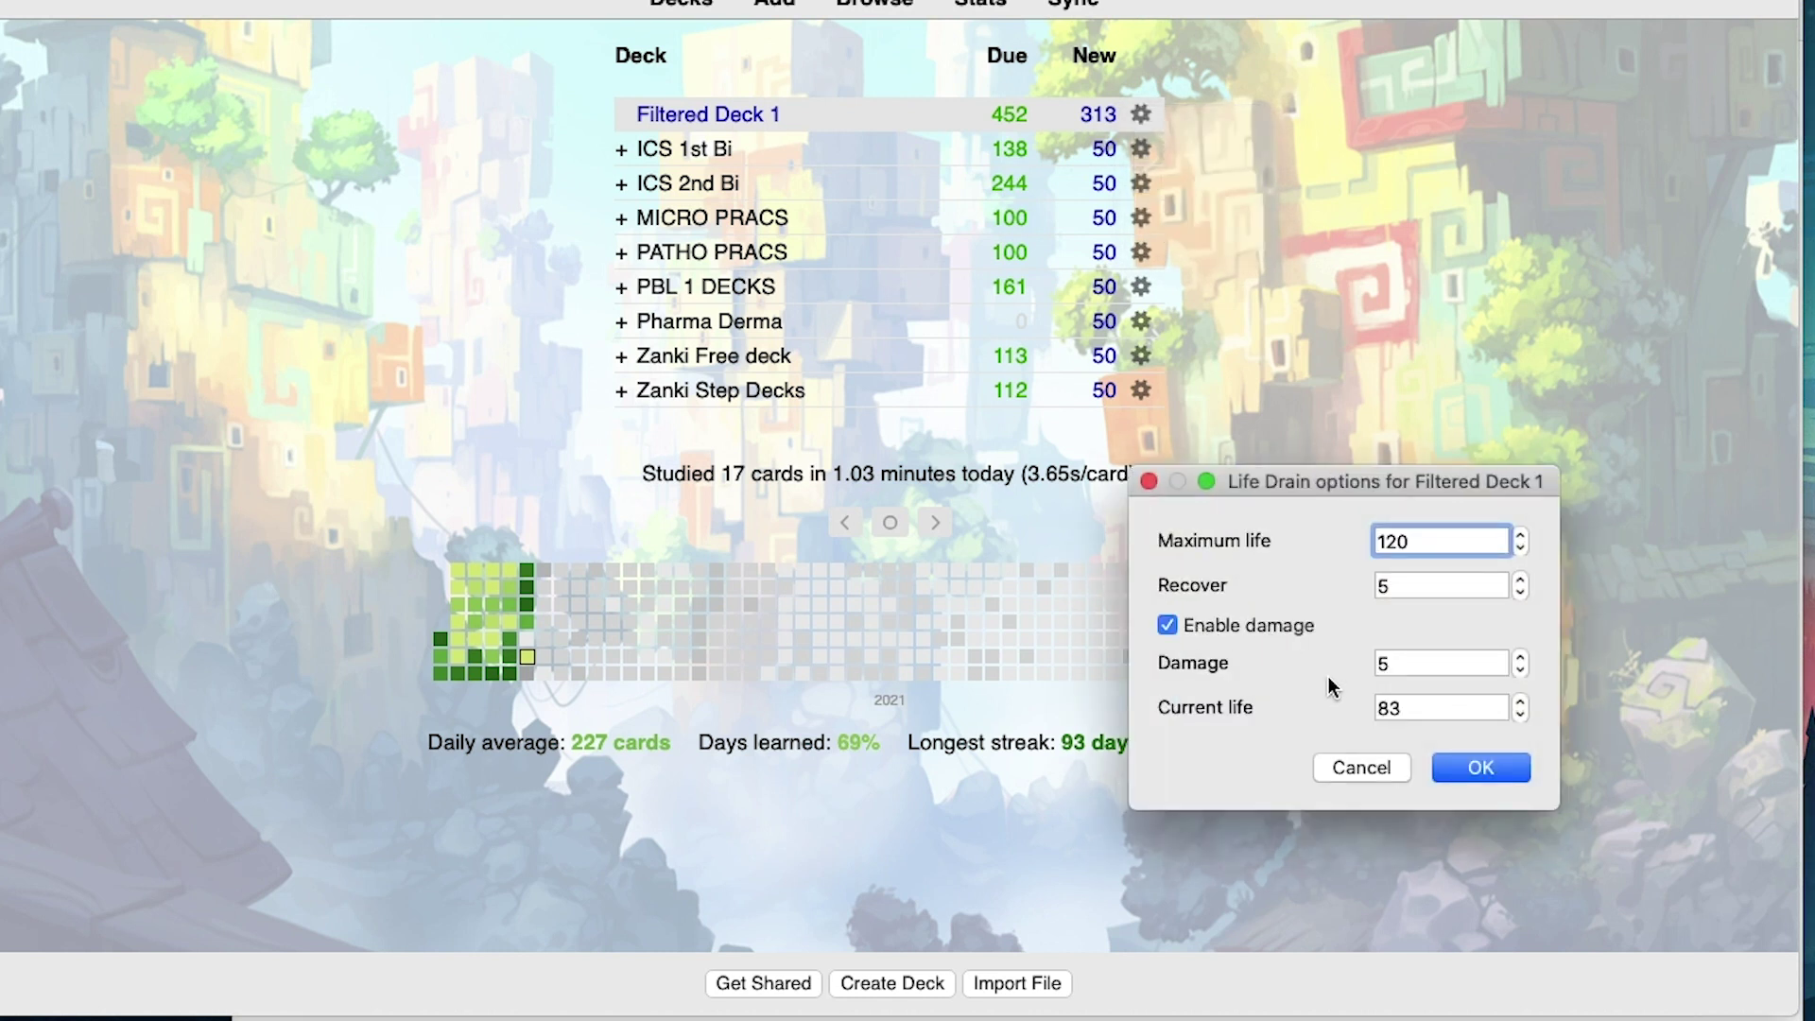
left_click(1148, 485)
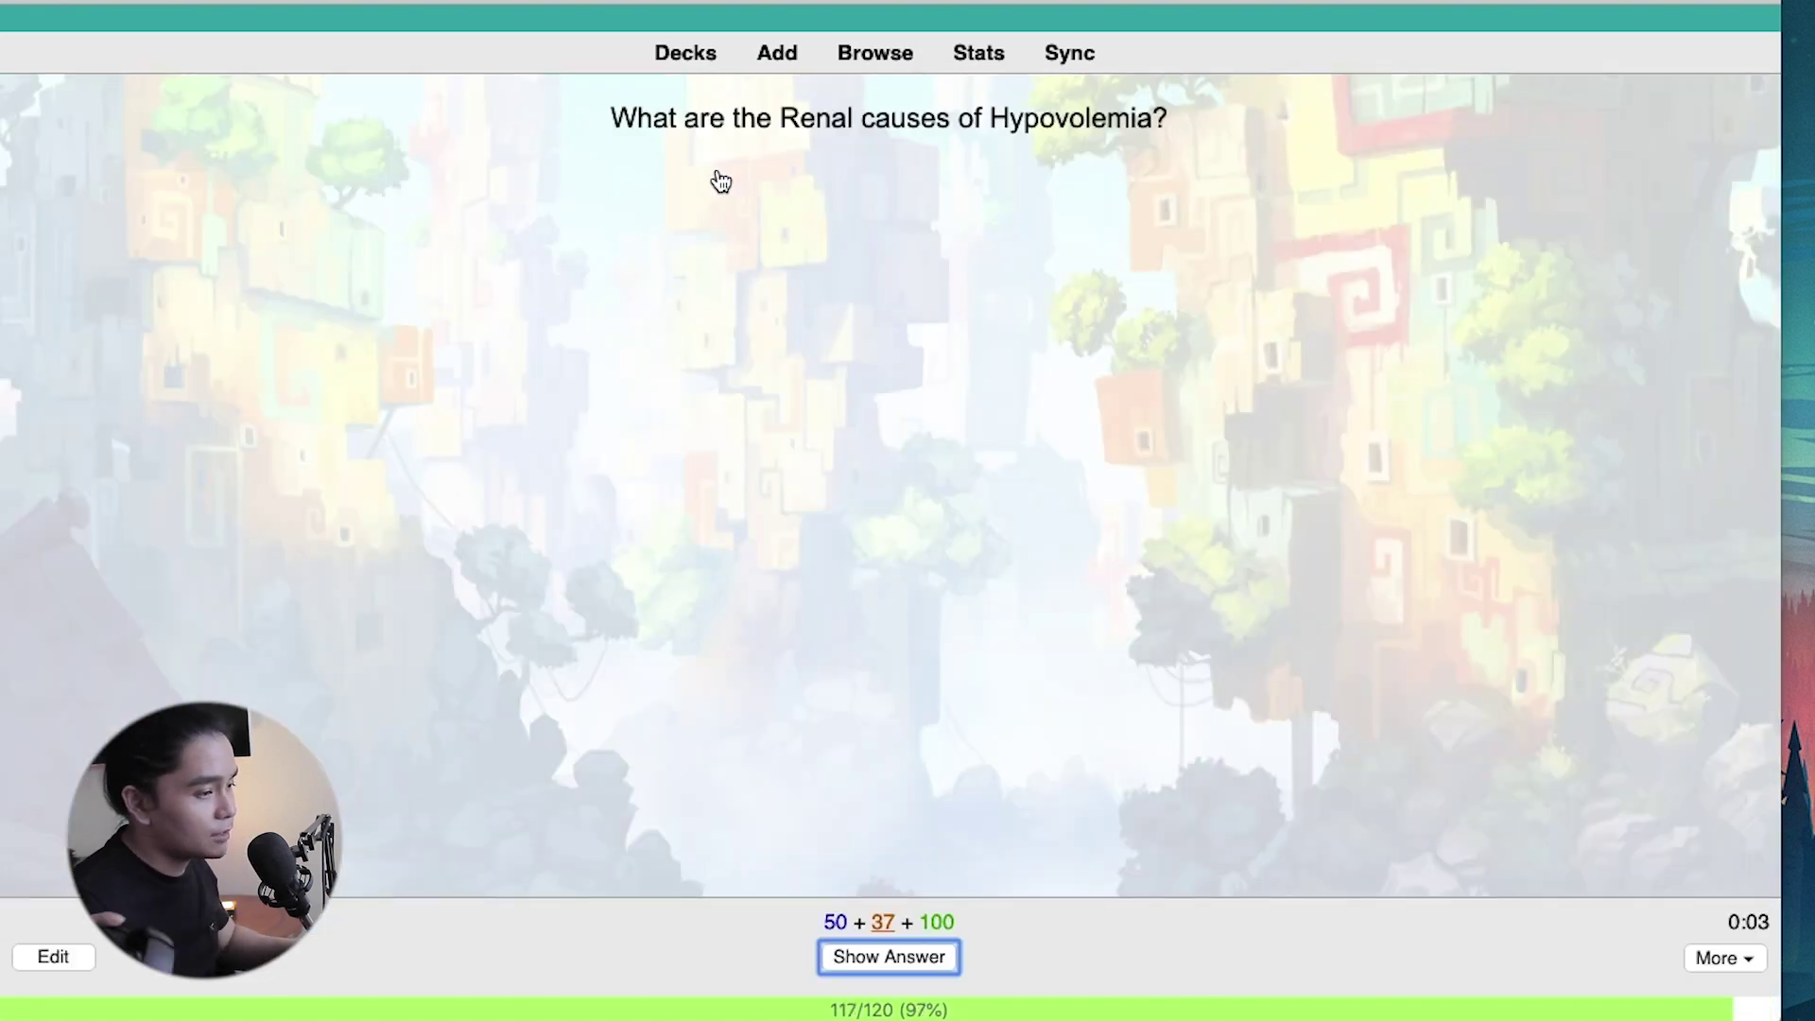
Step: Reveal the answers of eight cards starting with the renal causes of hypovolemia, rate each Good, and return to the deck list
key("space")
key("space")
key("space")
key("space")
key("space")
key("space")
key("space")
key("space")
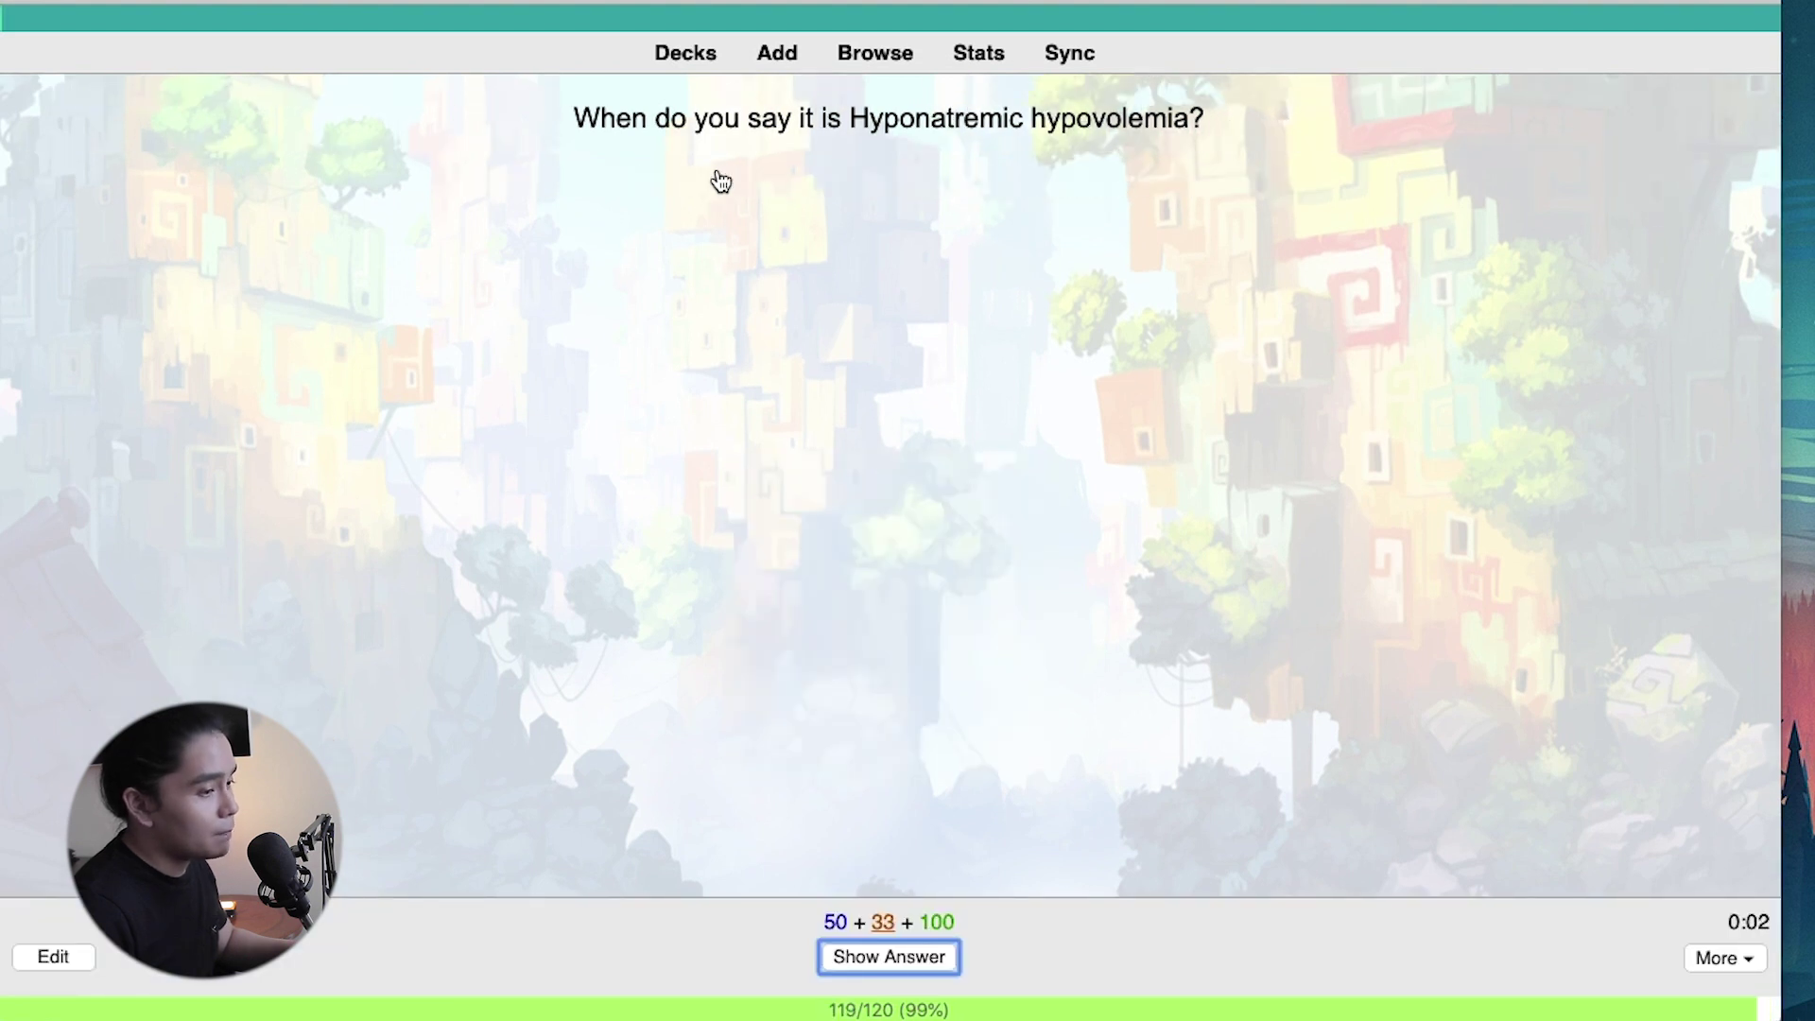
key("space")
key("space")
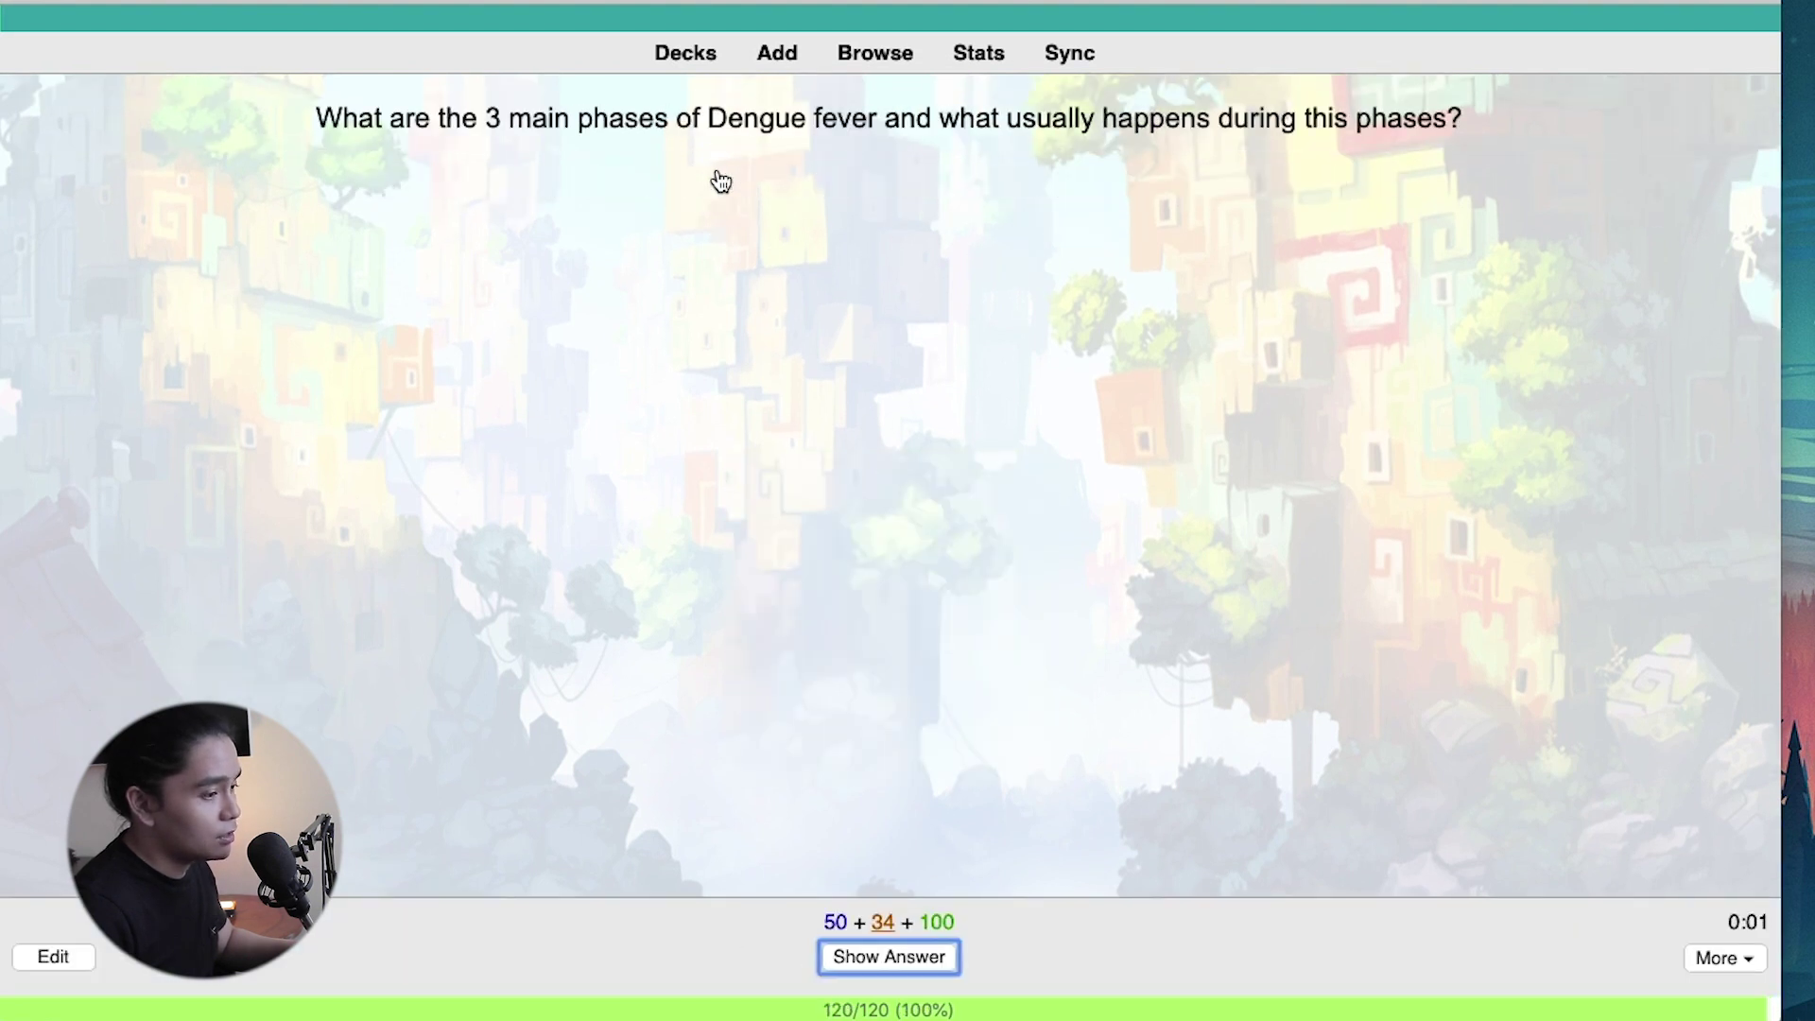
key("space")
key("space")
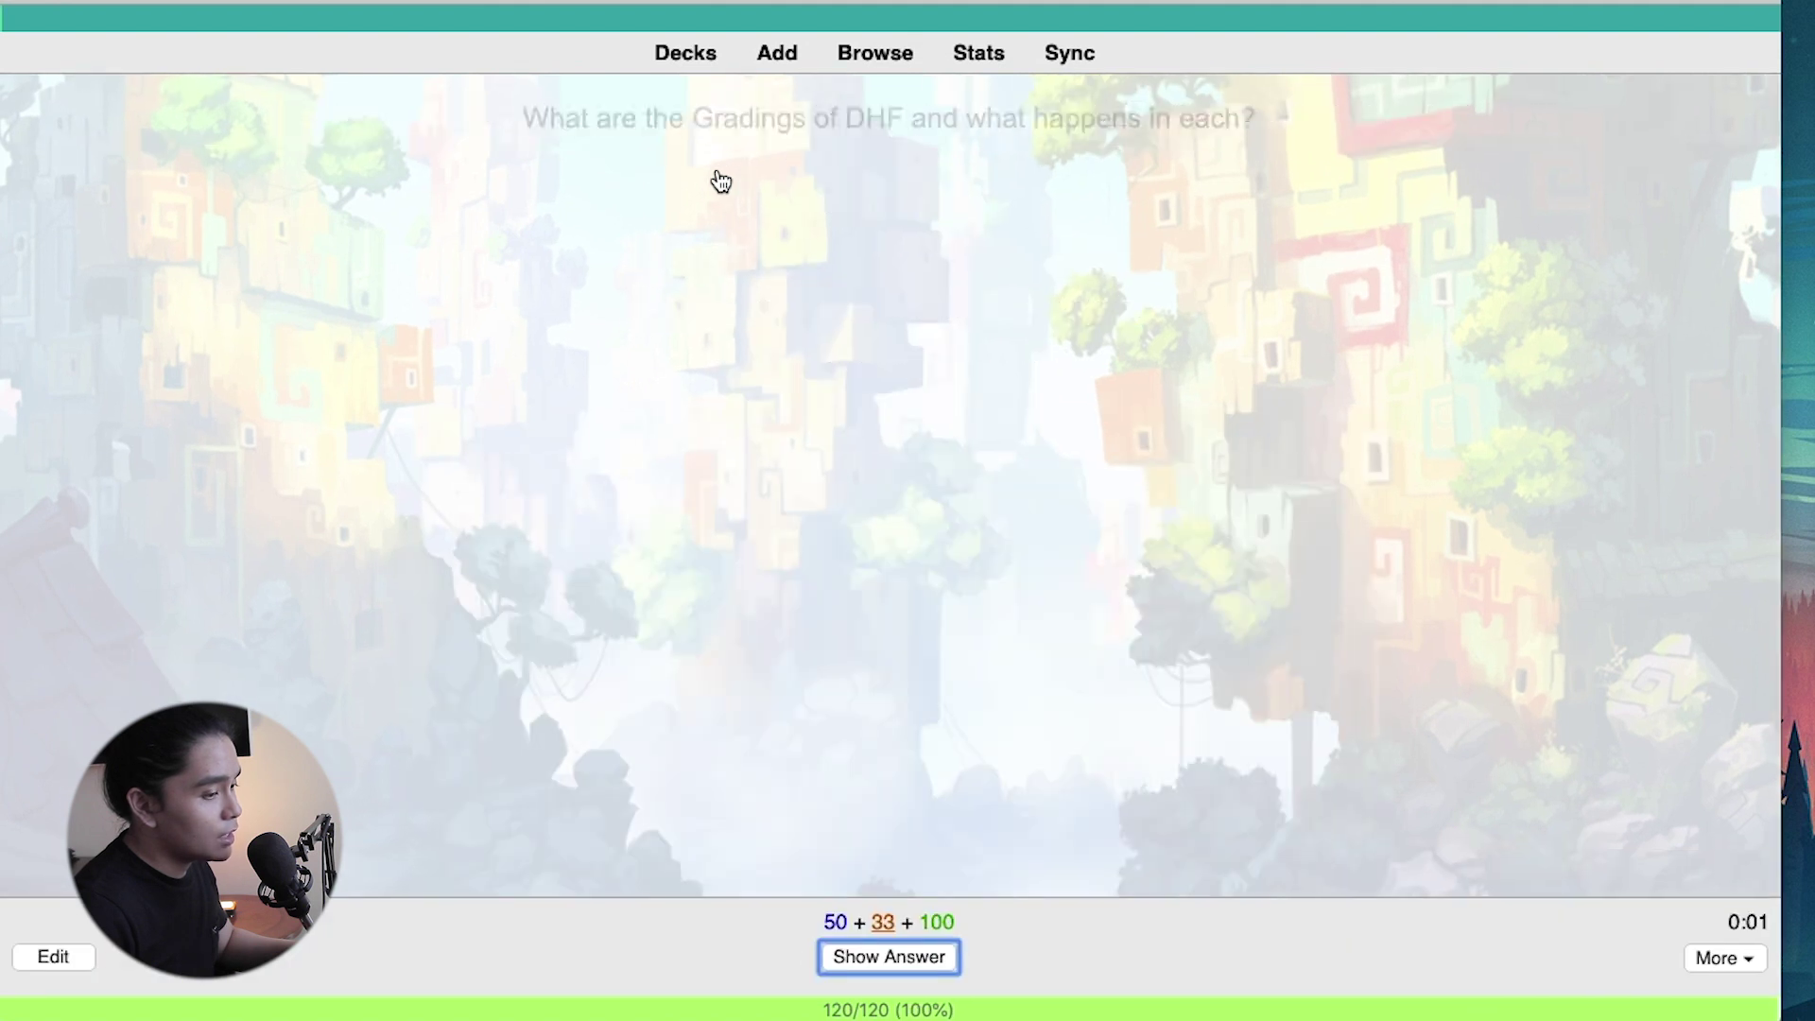
key("space")
key("space")
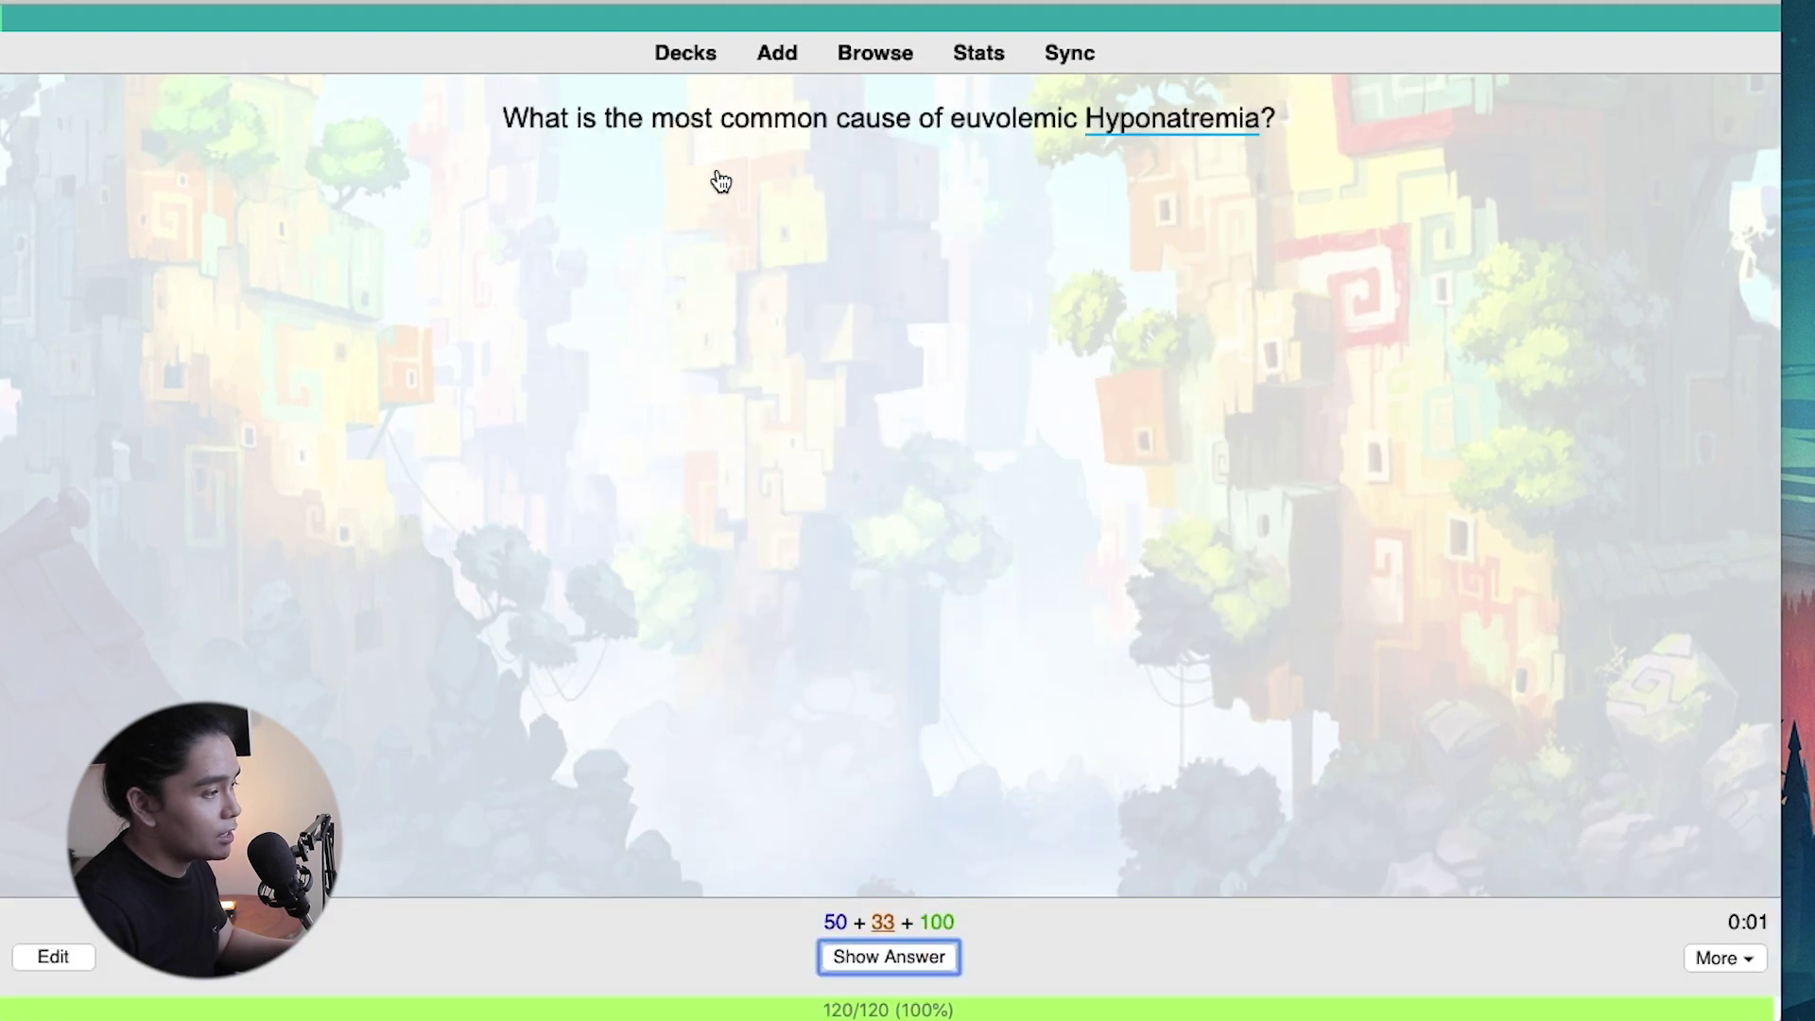
key("space")
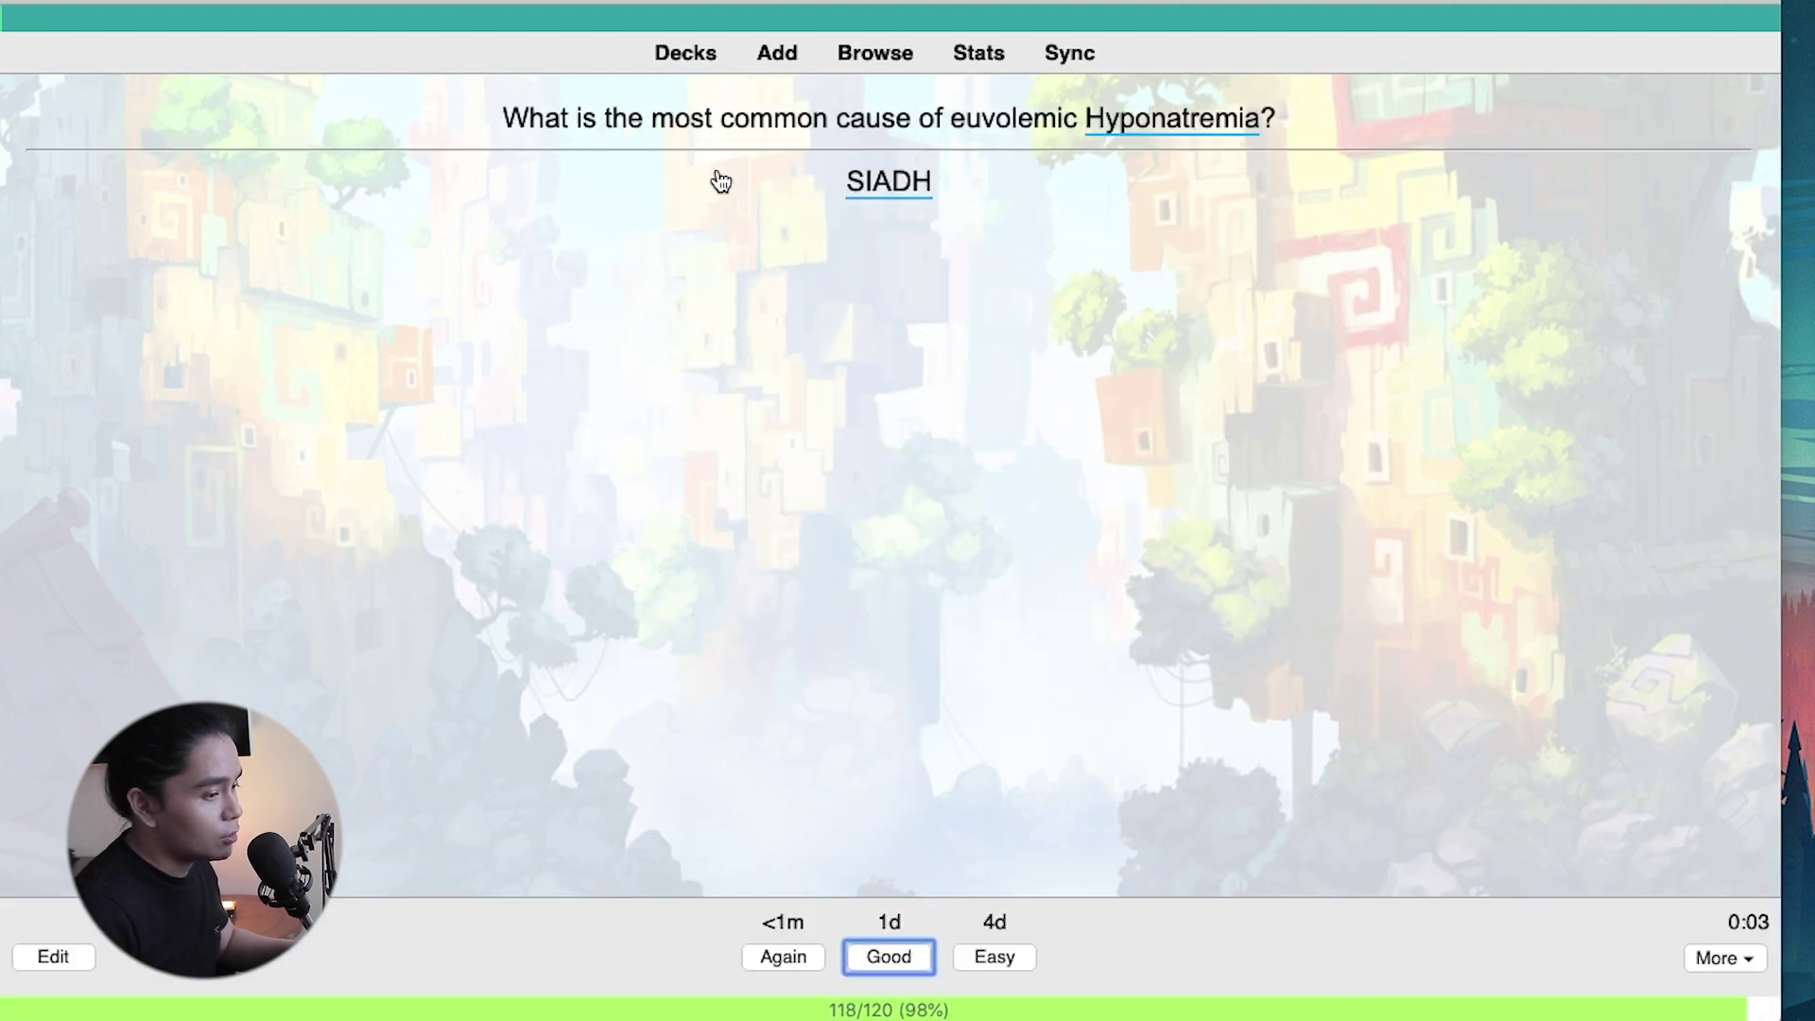
key("space")
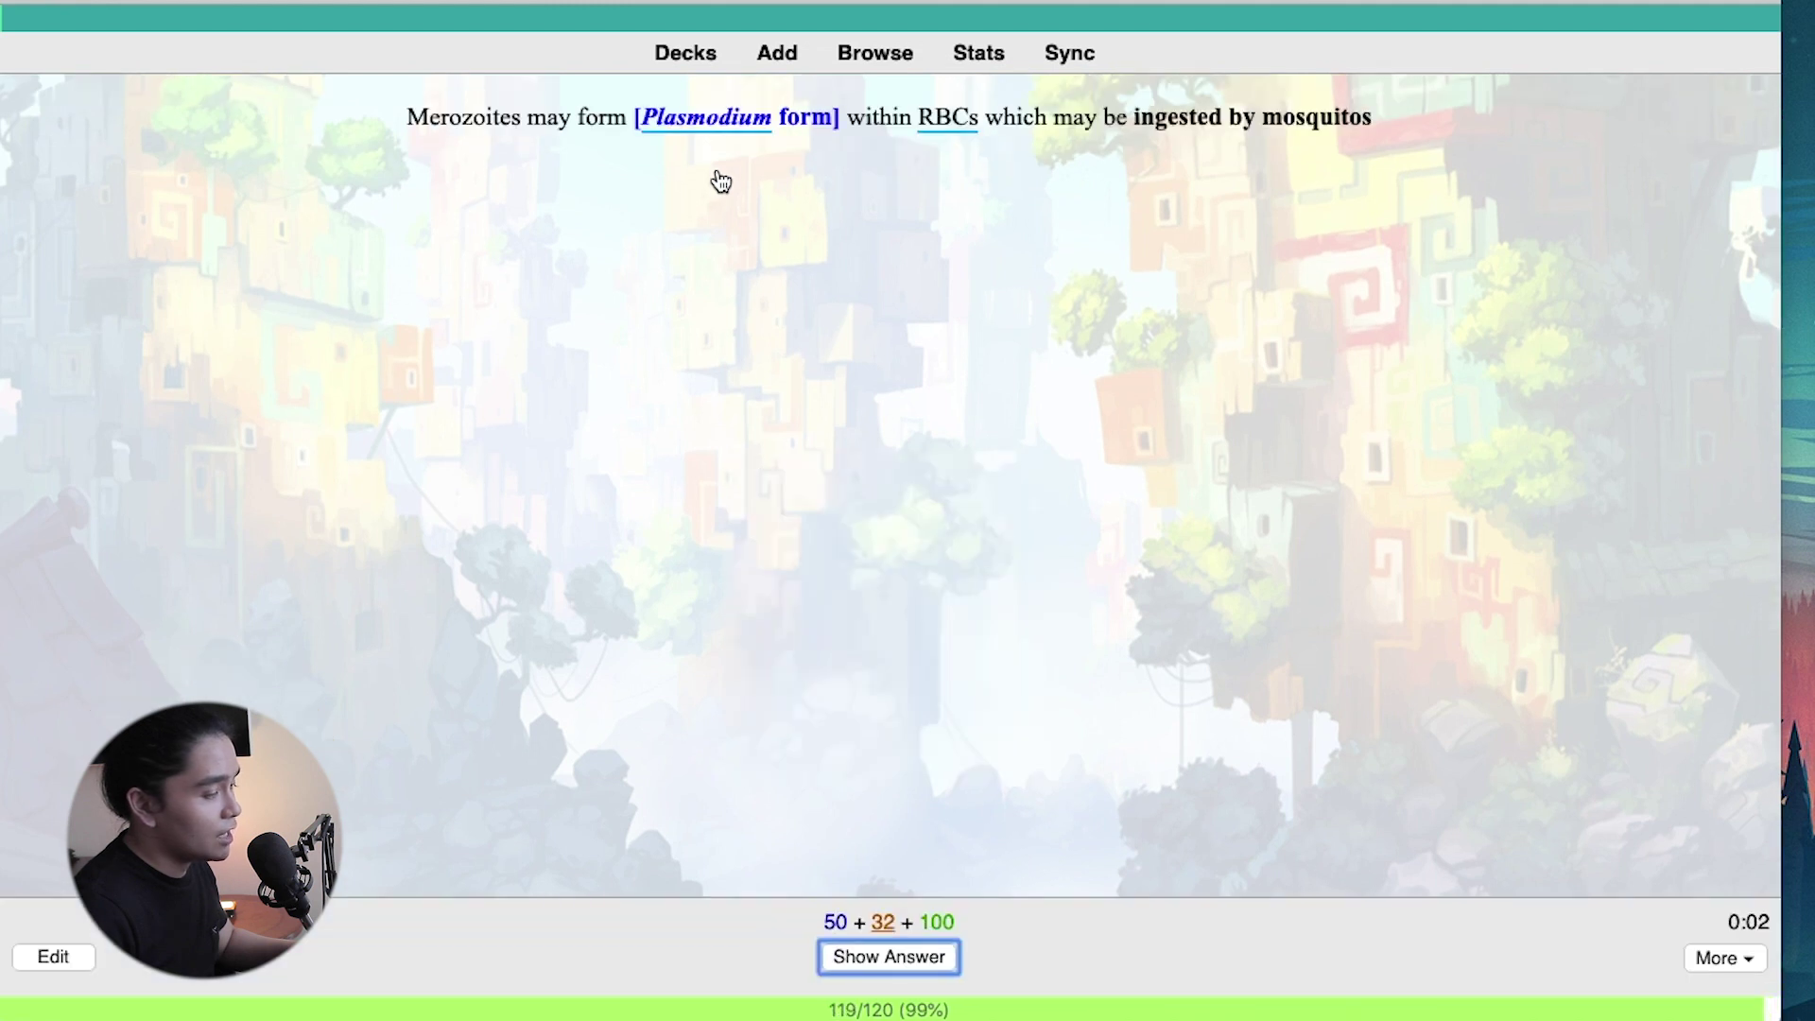
left_click(699, 55)
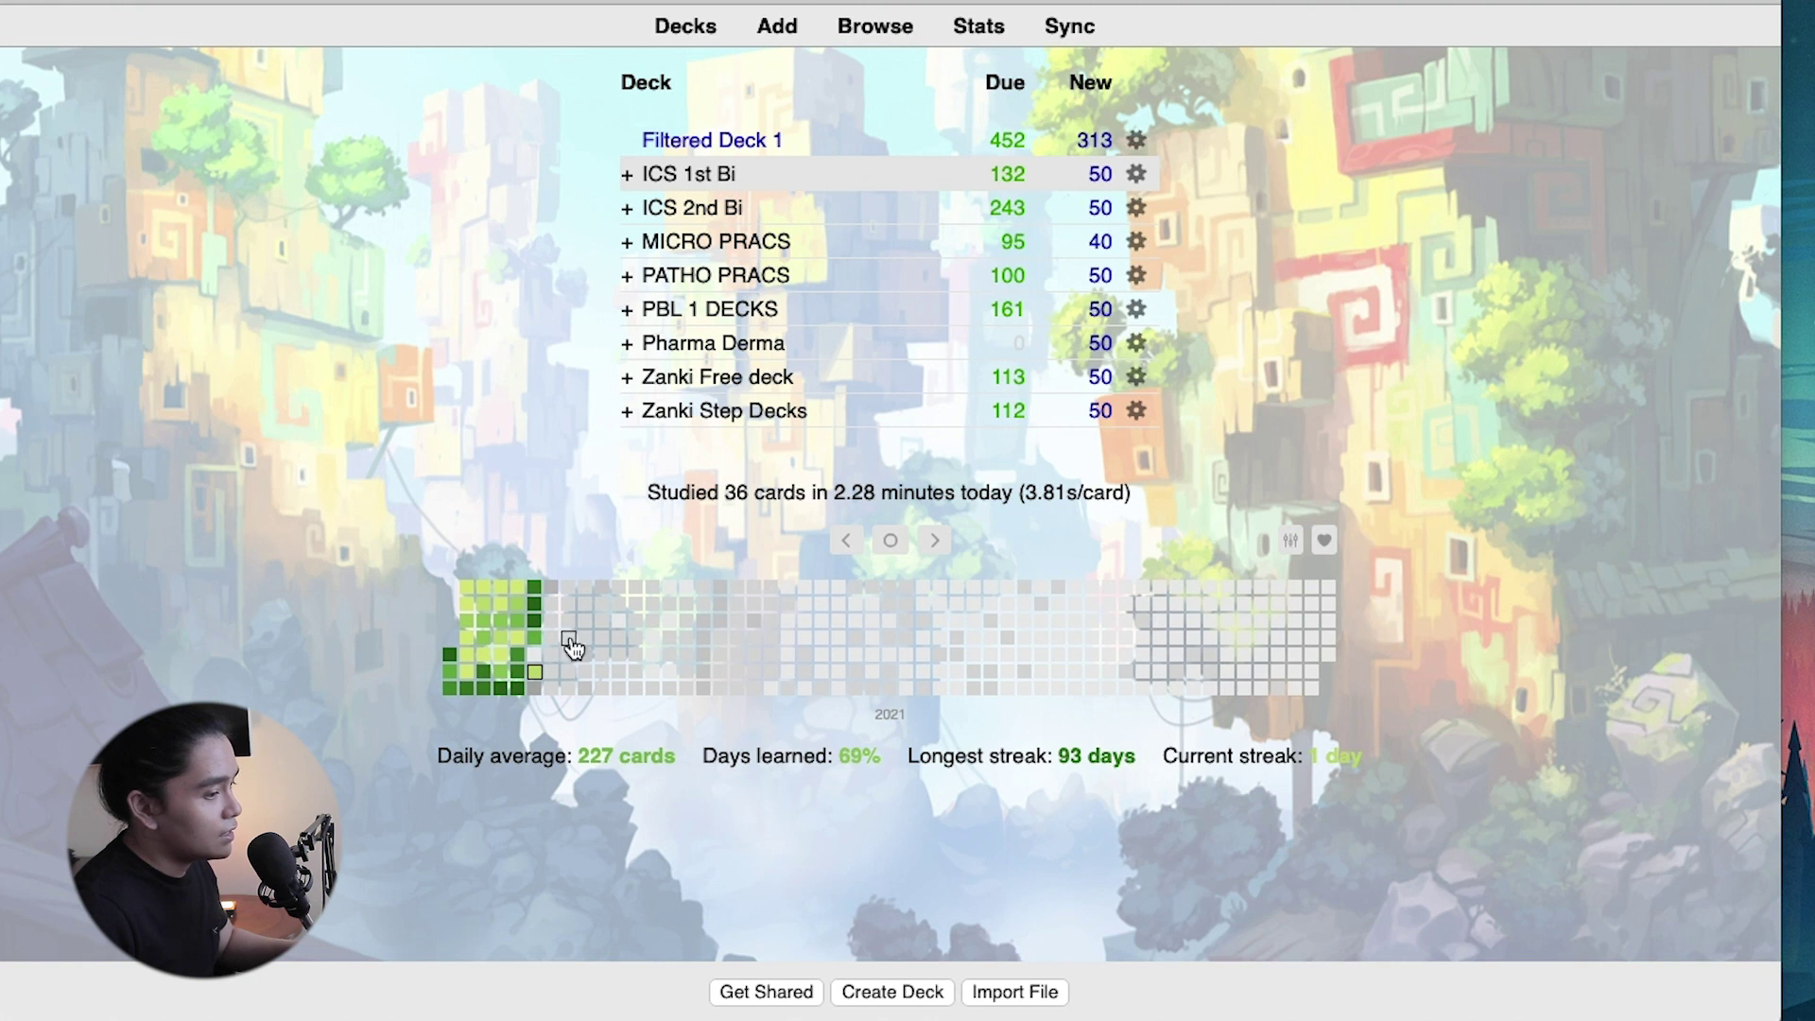
Step: Open the Syllabus statistics and view the deck names with their card counts
mouse_move(569, 639)
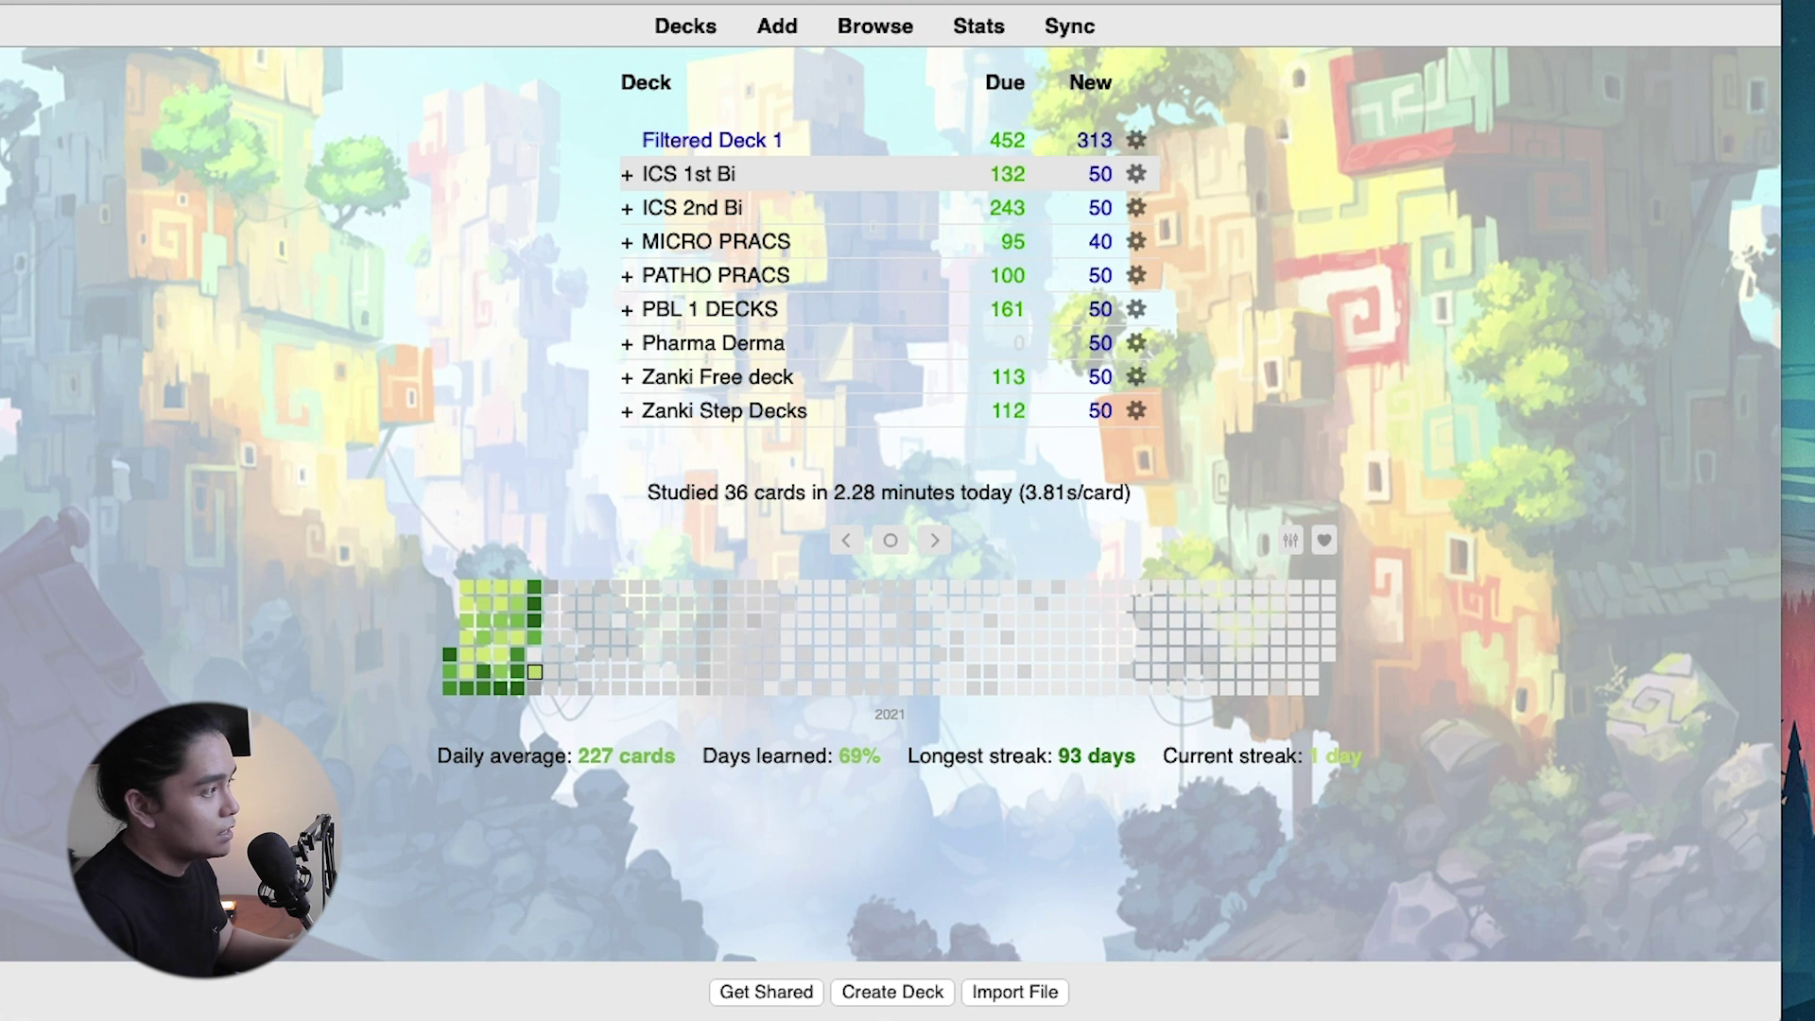
left_click(269, 0)
mouse_move(340, 0)
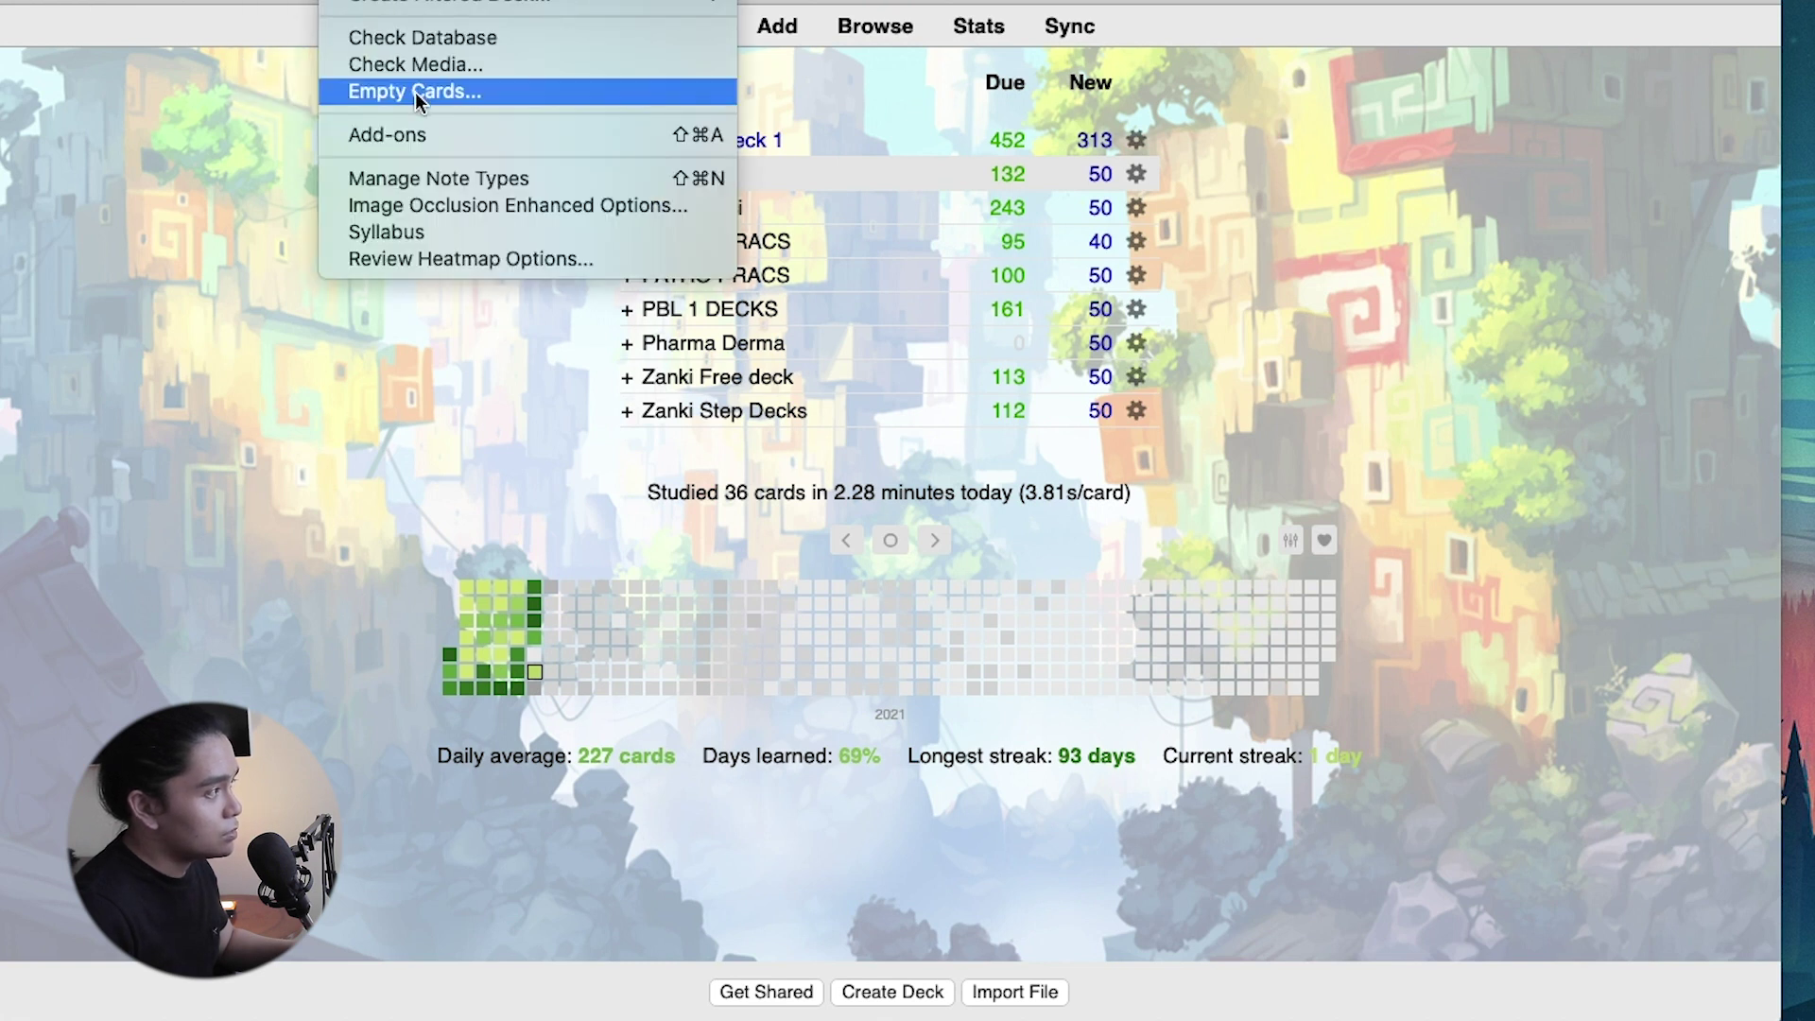
left_click(427, 231)
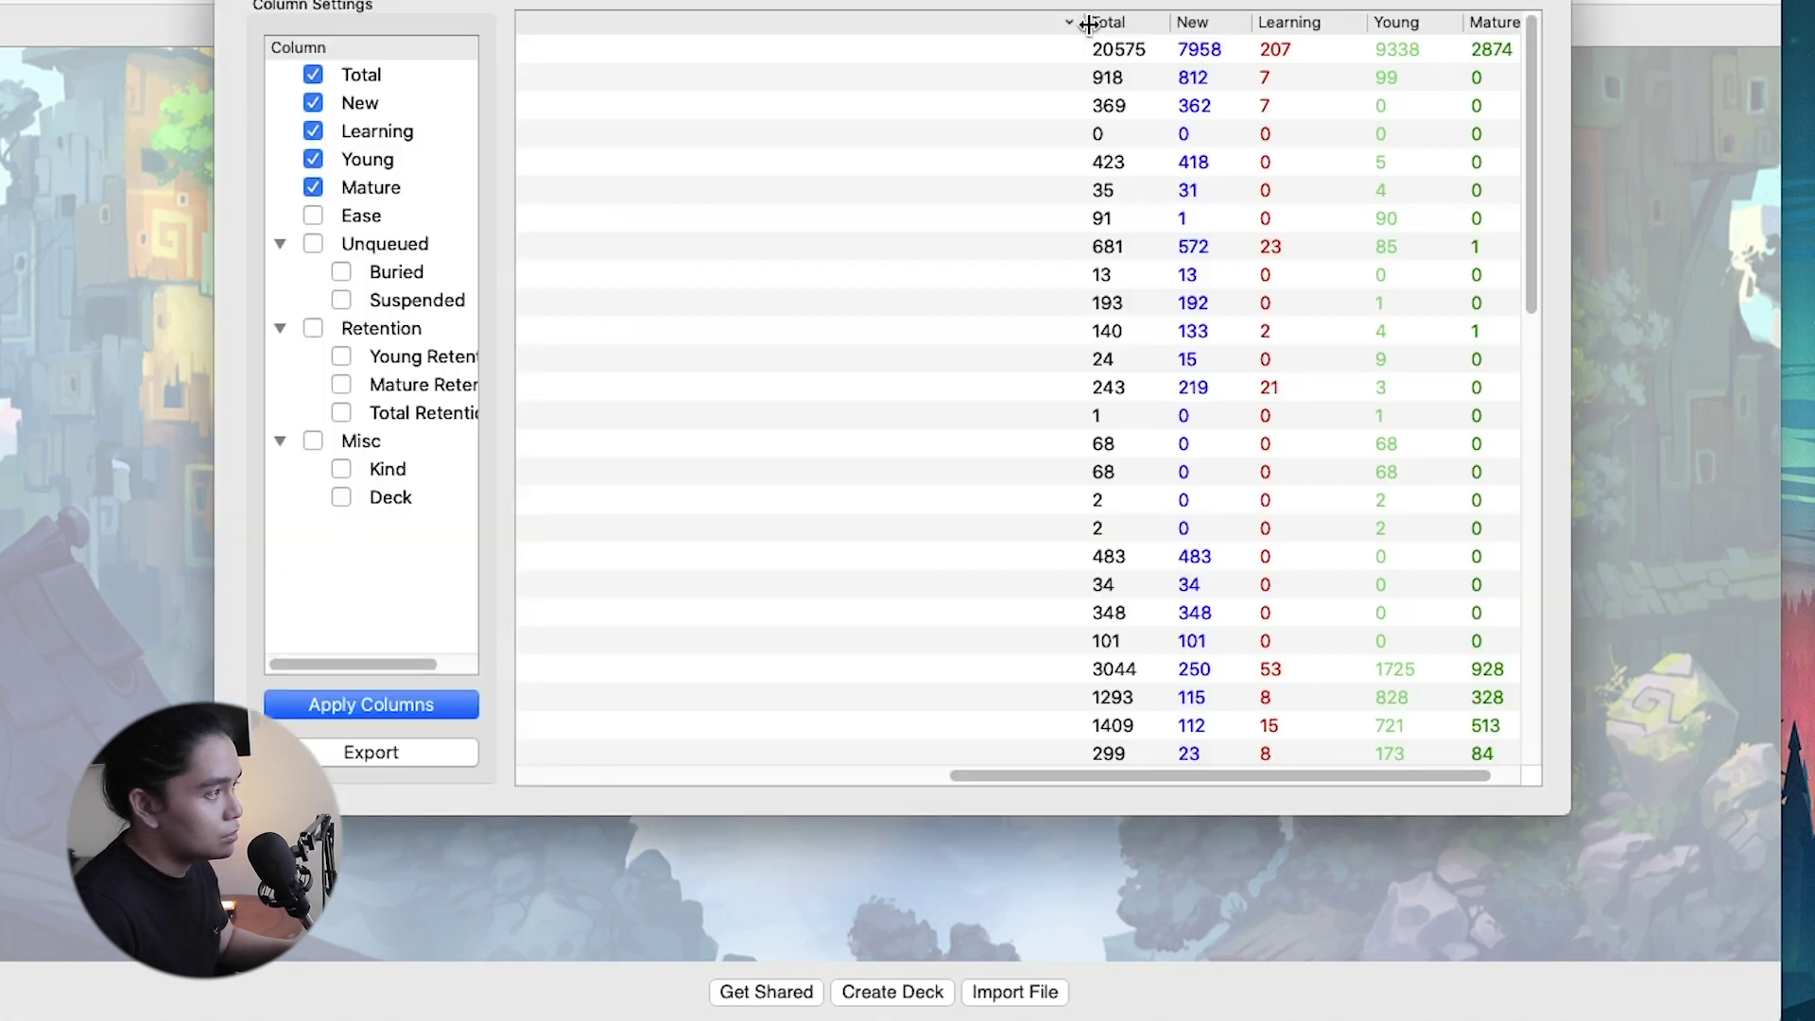
scroll(966, 48, "left", 5)
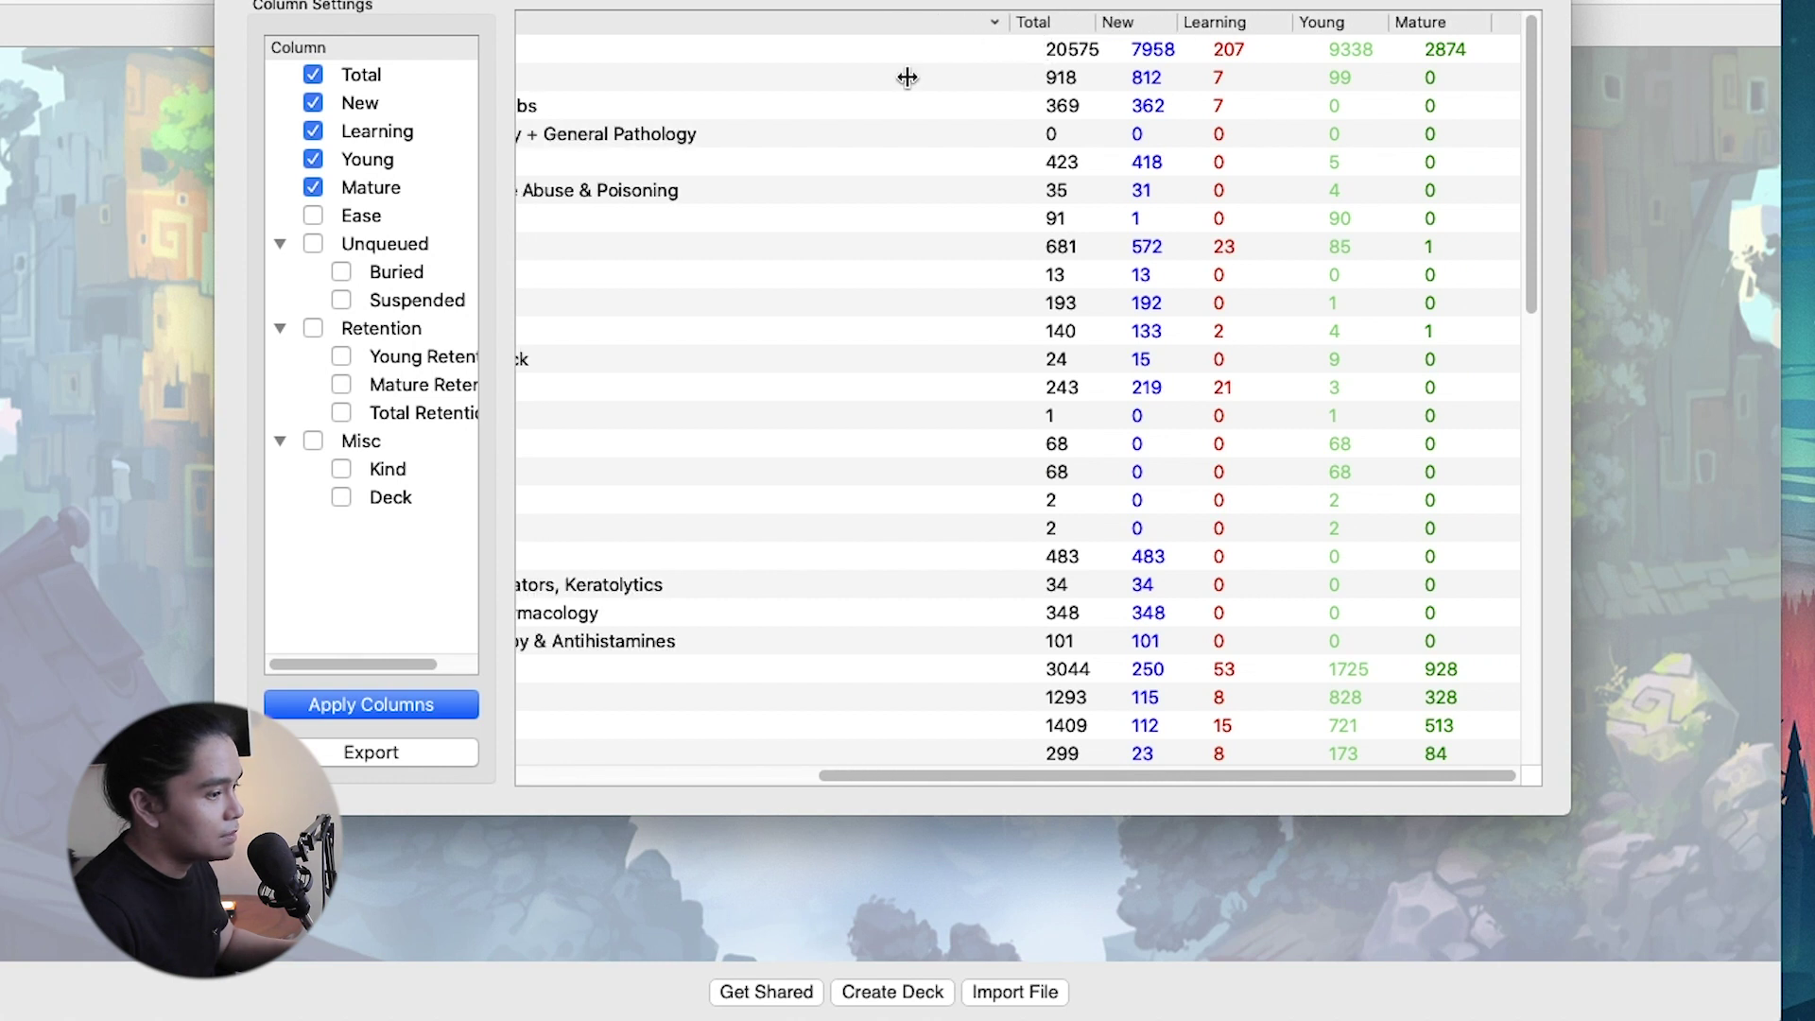
left_click_drag(934, 772, 762, 767)
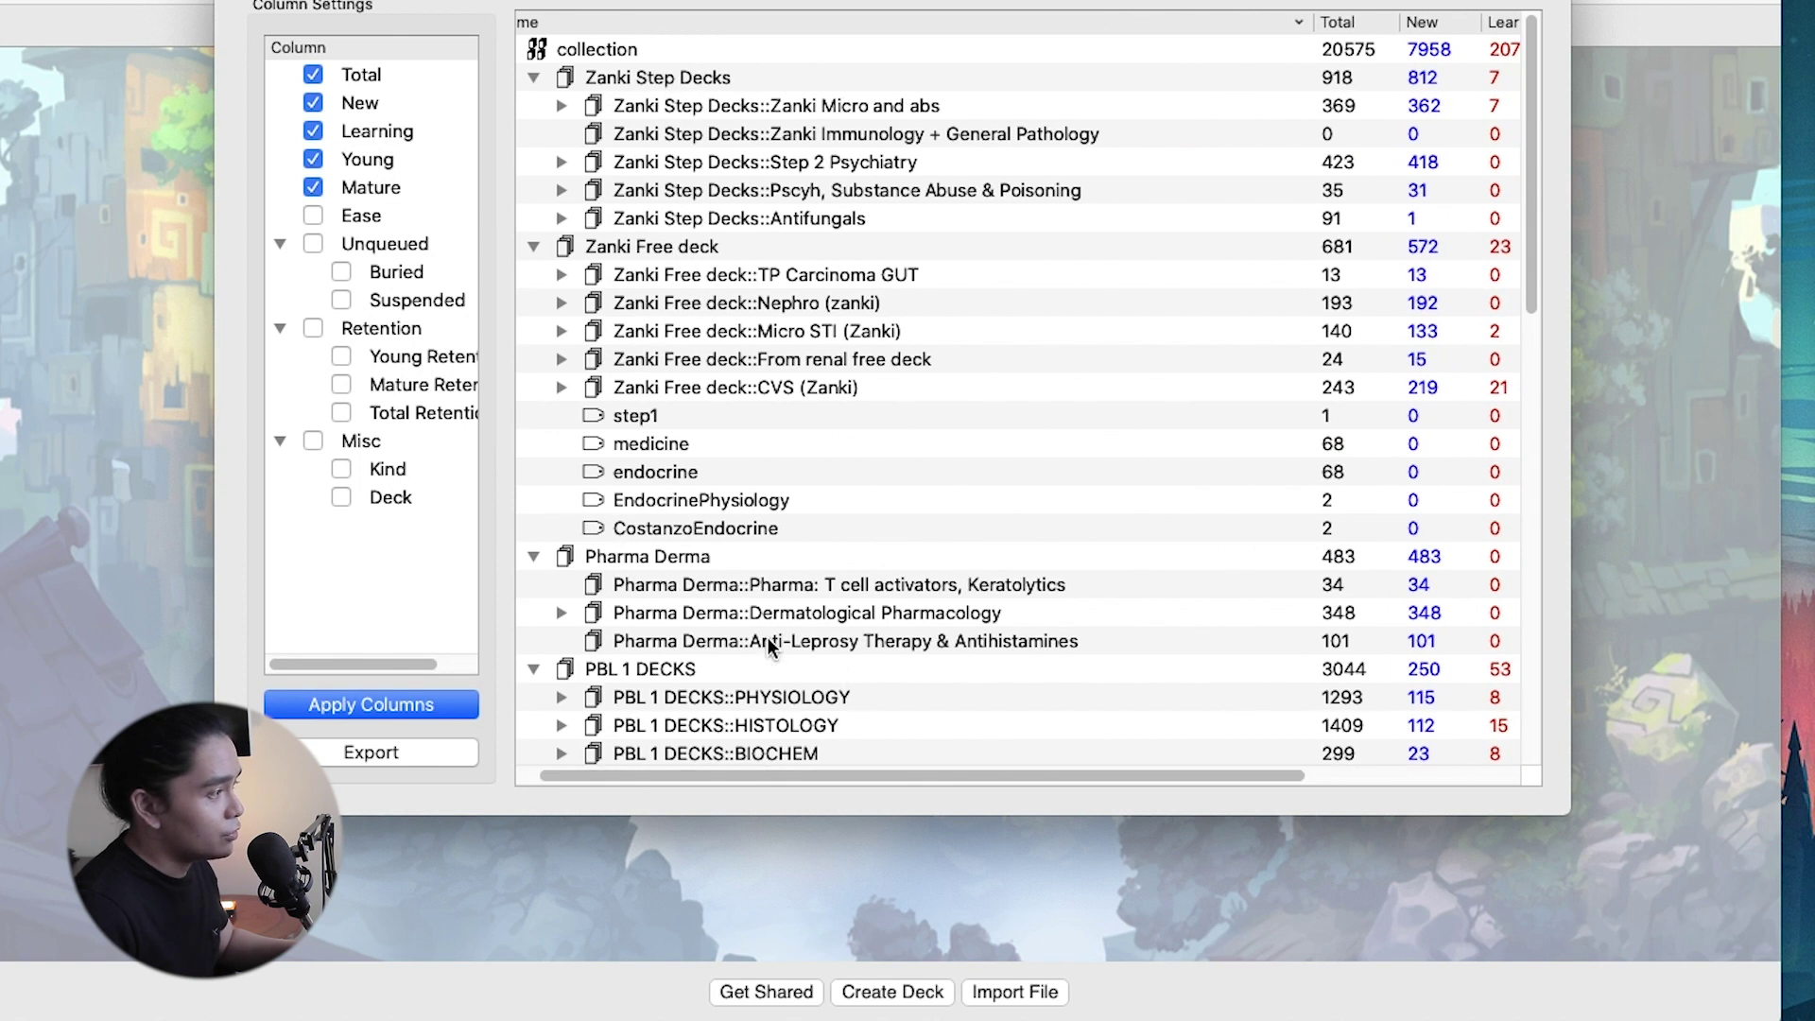
Step: Examine the total, new, learning, young and mature counts of the PHYSIOLOGY subdeck under PBL 1 DECKS, and close the Syllabus statistics
scroll(771, 646, "down", 5)
left_click(800, 407)
left_click(807, 372)
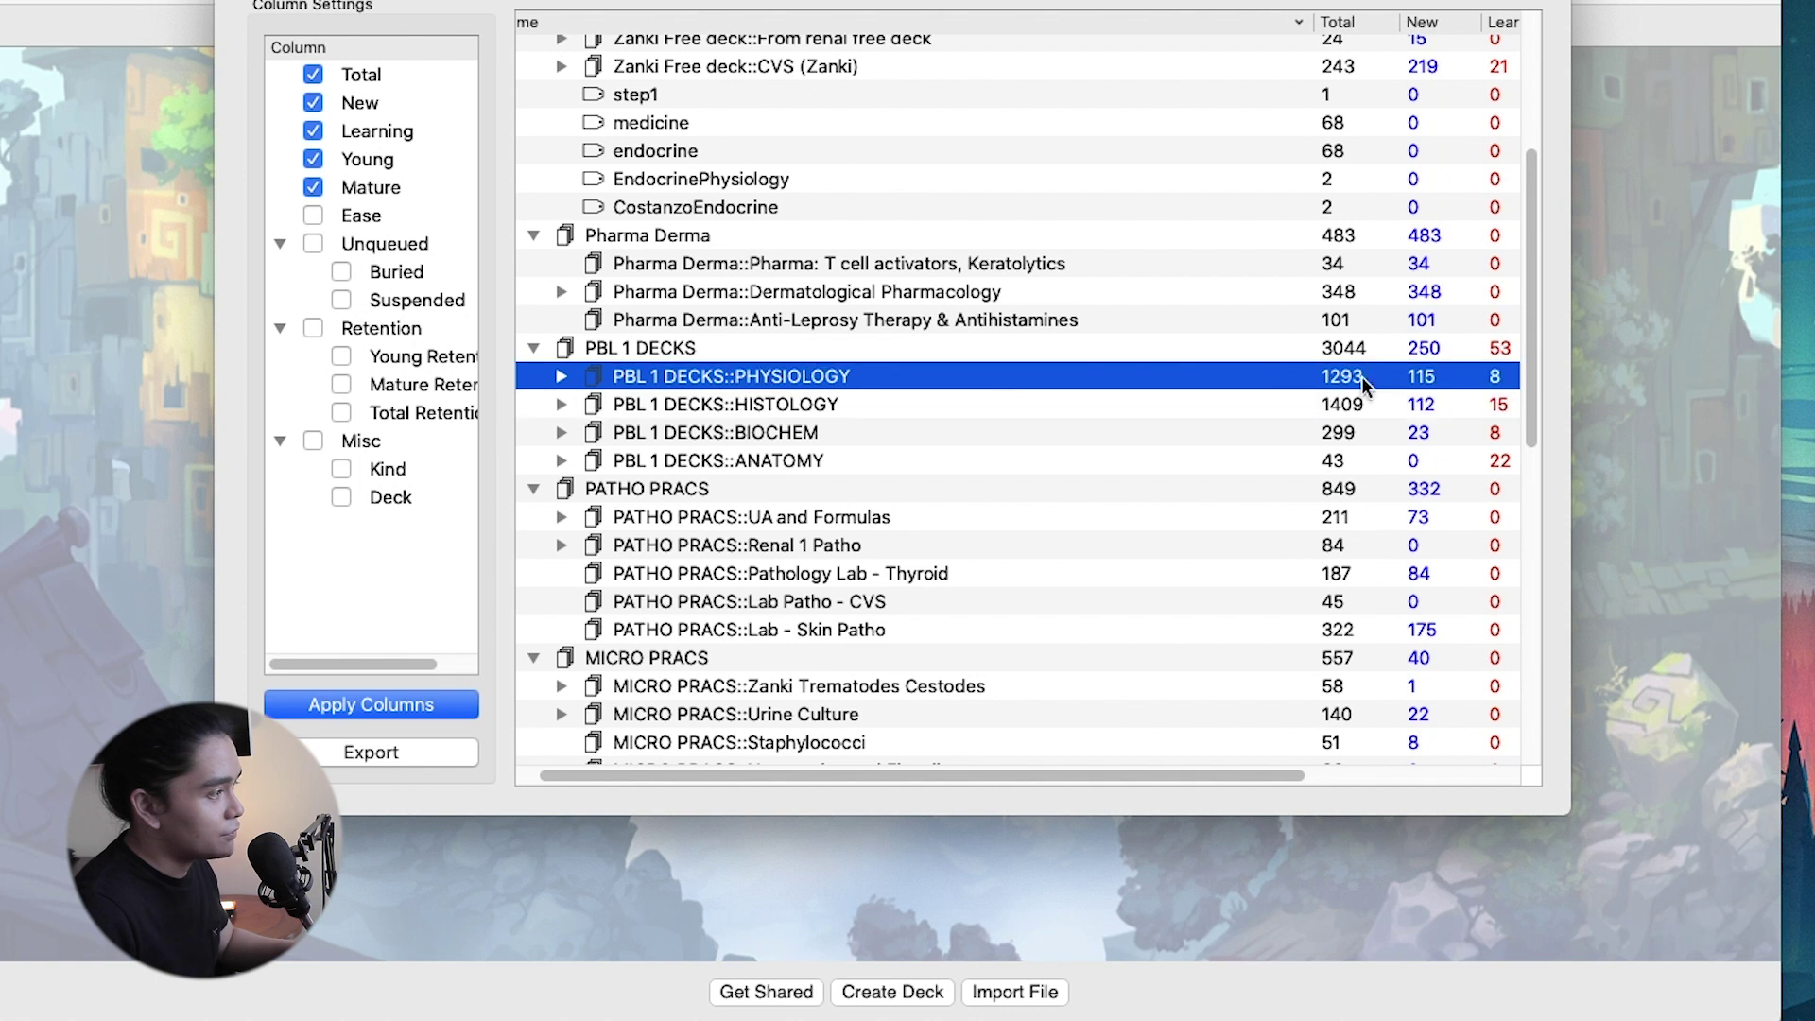
left_click_drag(1231, 773, 1382, 719)
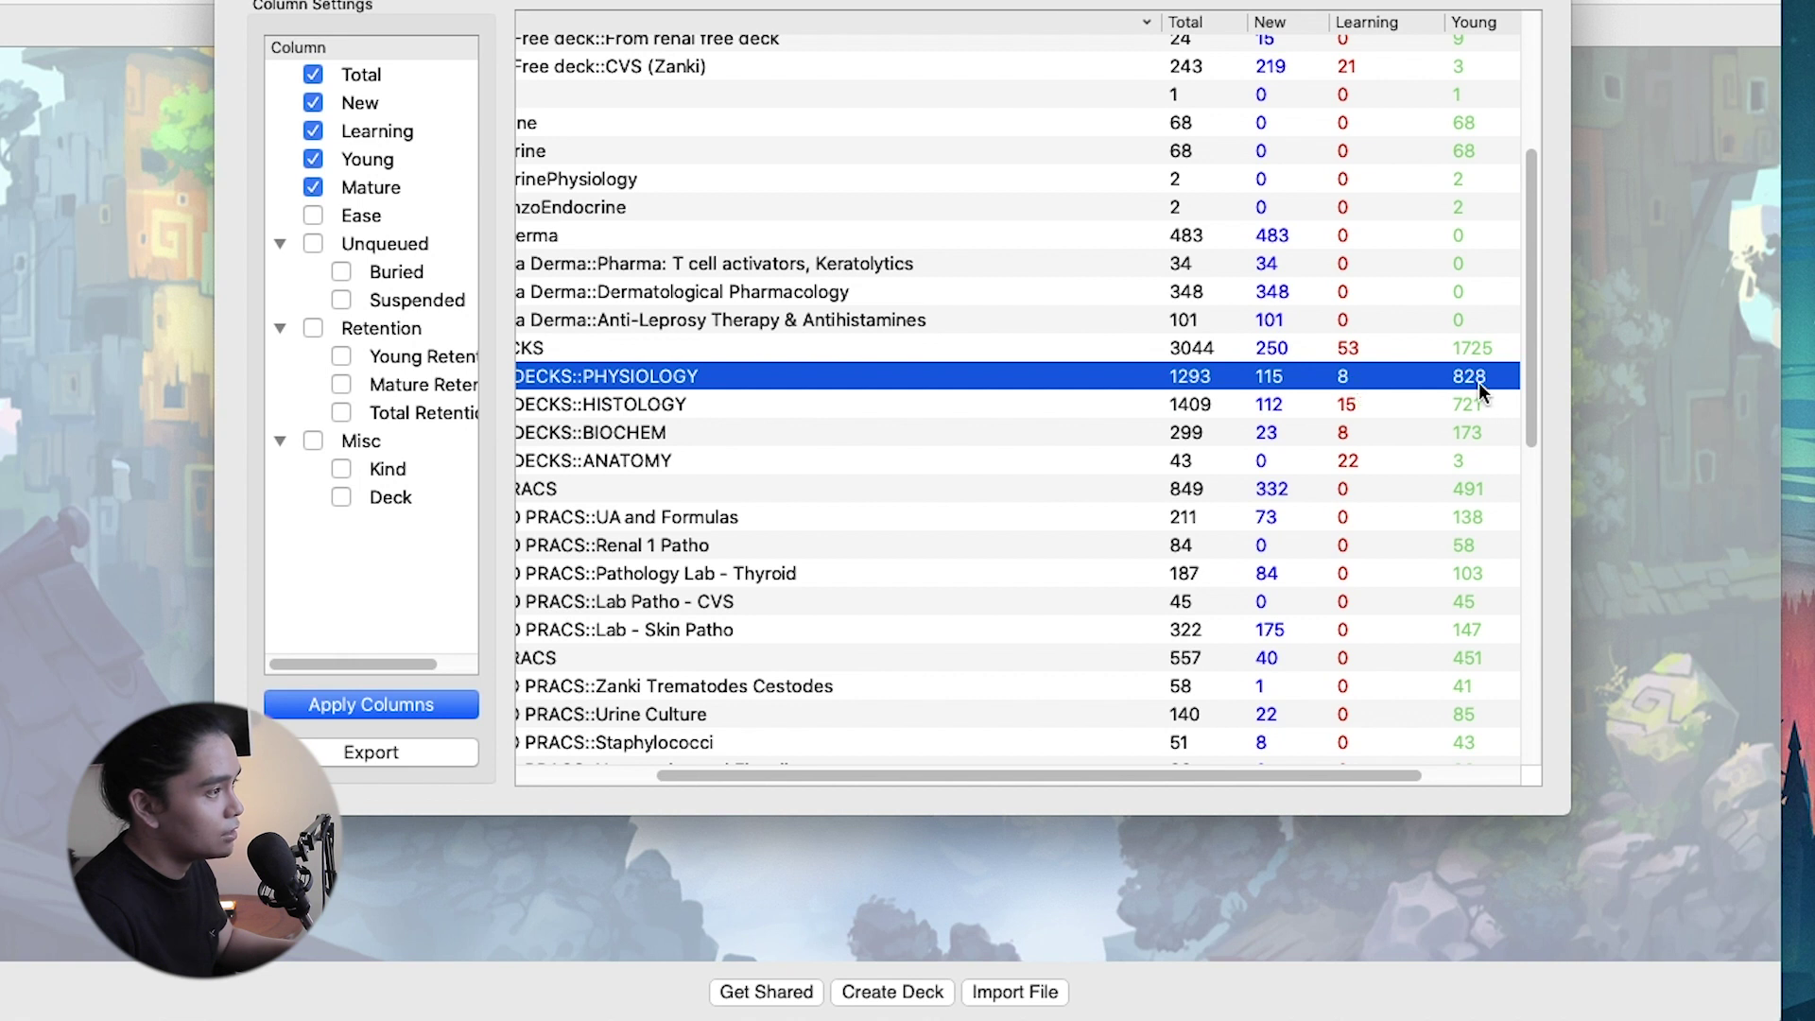
left_click_drag(1189, 774, 1416, 420)
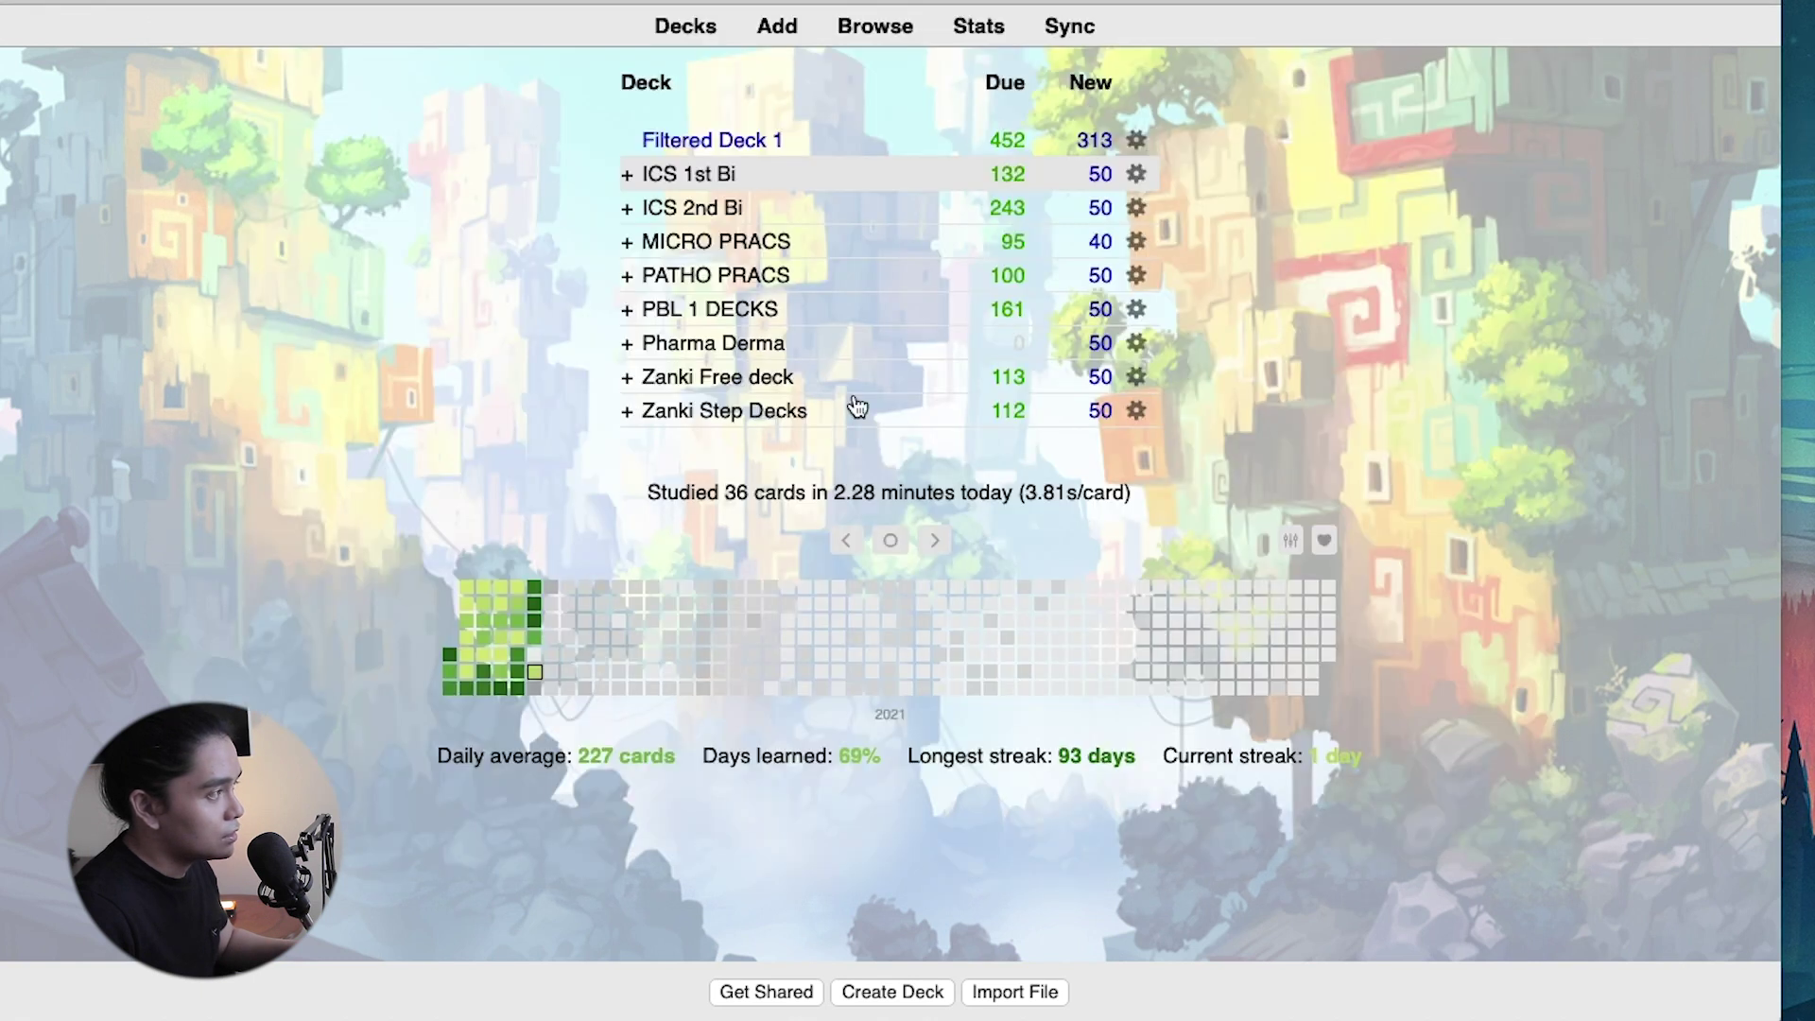
Step: View the installed add-ons, select the Dancing Baloney wallpaper add-on, and close the list
key("super+shift+a")
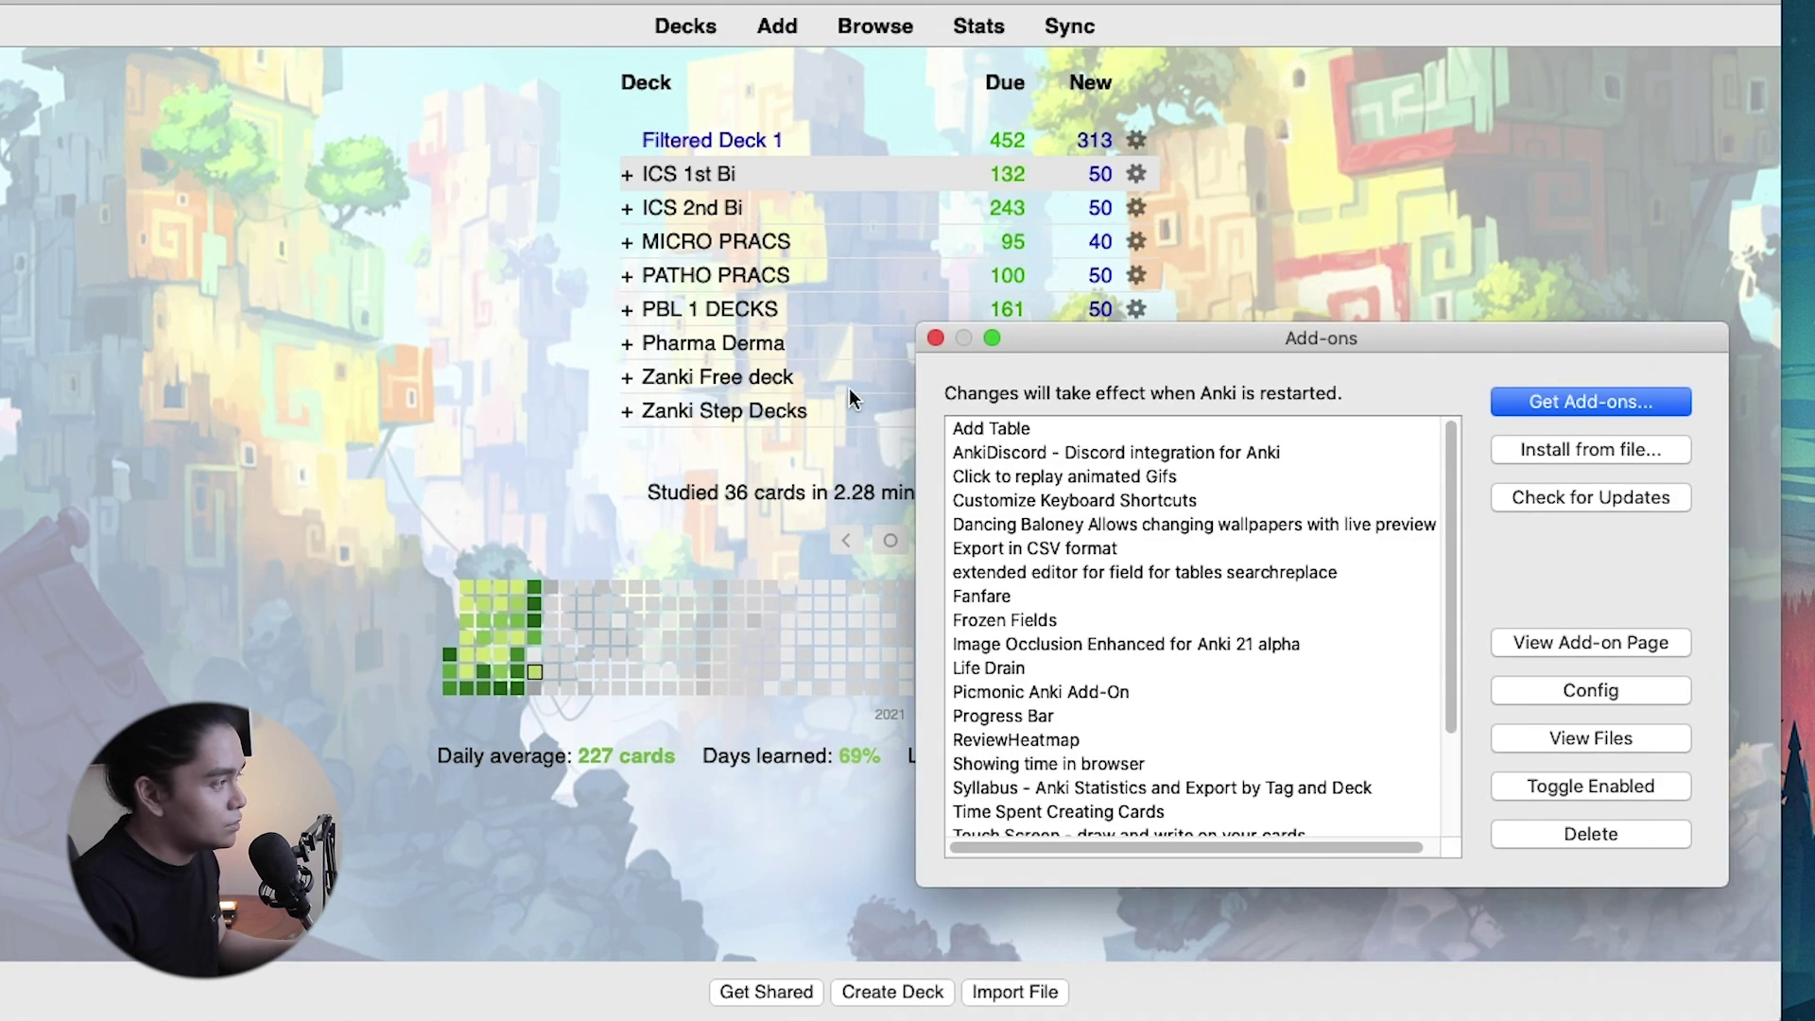
left_click(1066, 525)
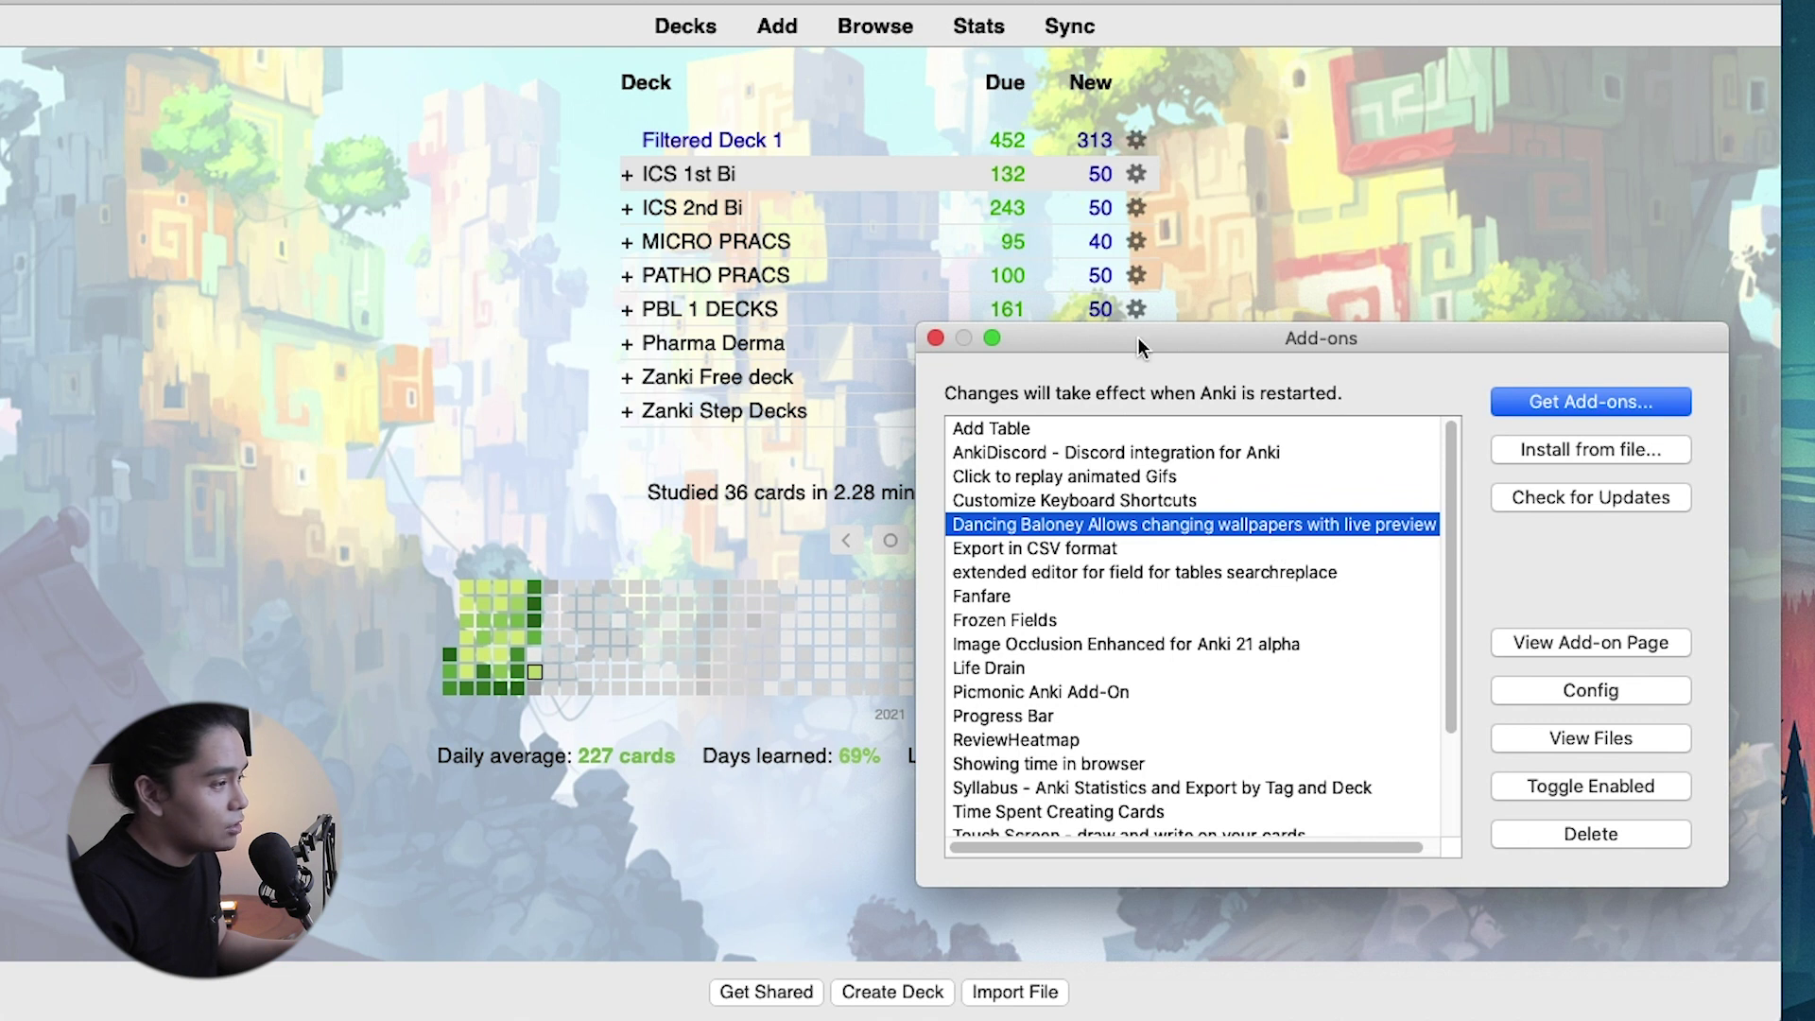
left_click(935, 338)
Step: In the wallpaper settings, set the main window's image opacity to 66% and choose the street scene with the tram as its image
left_click(270, 0)
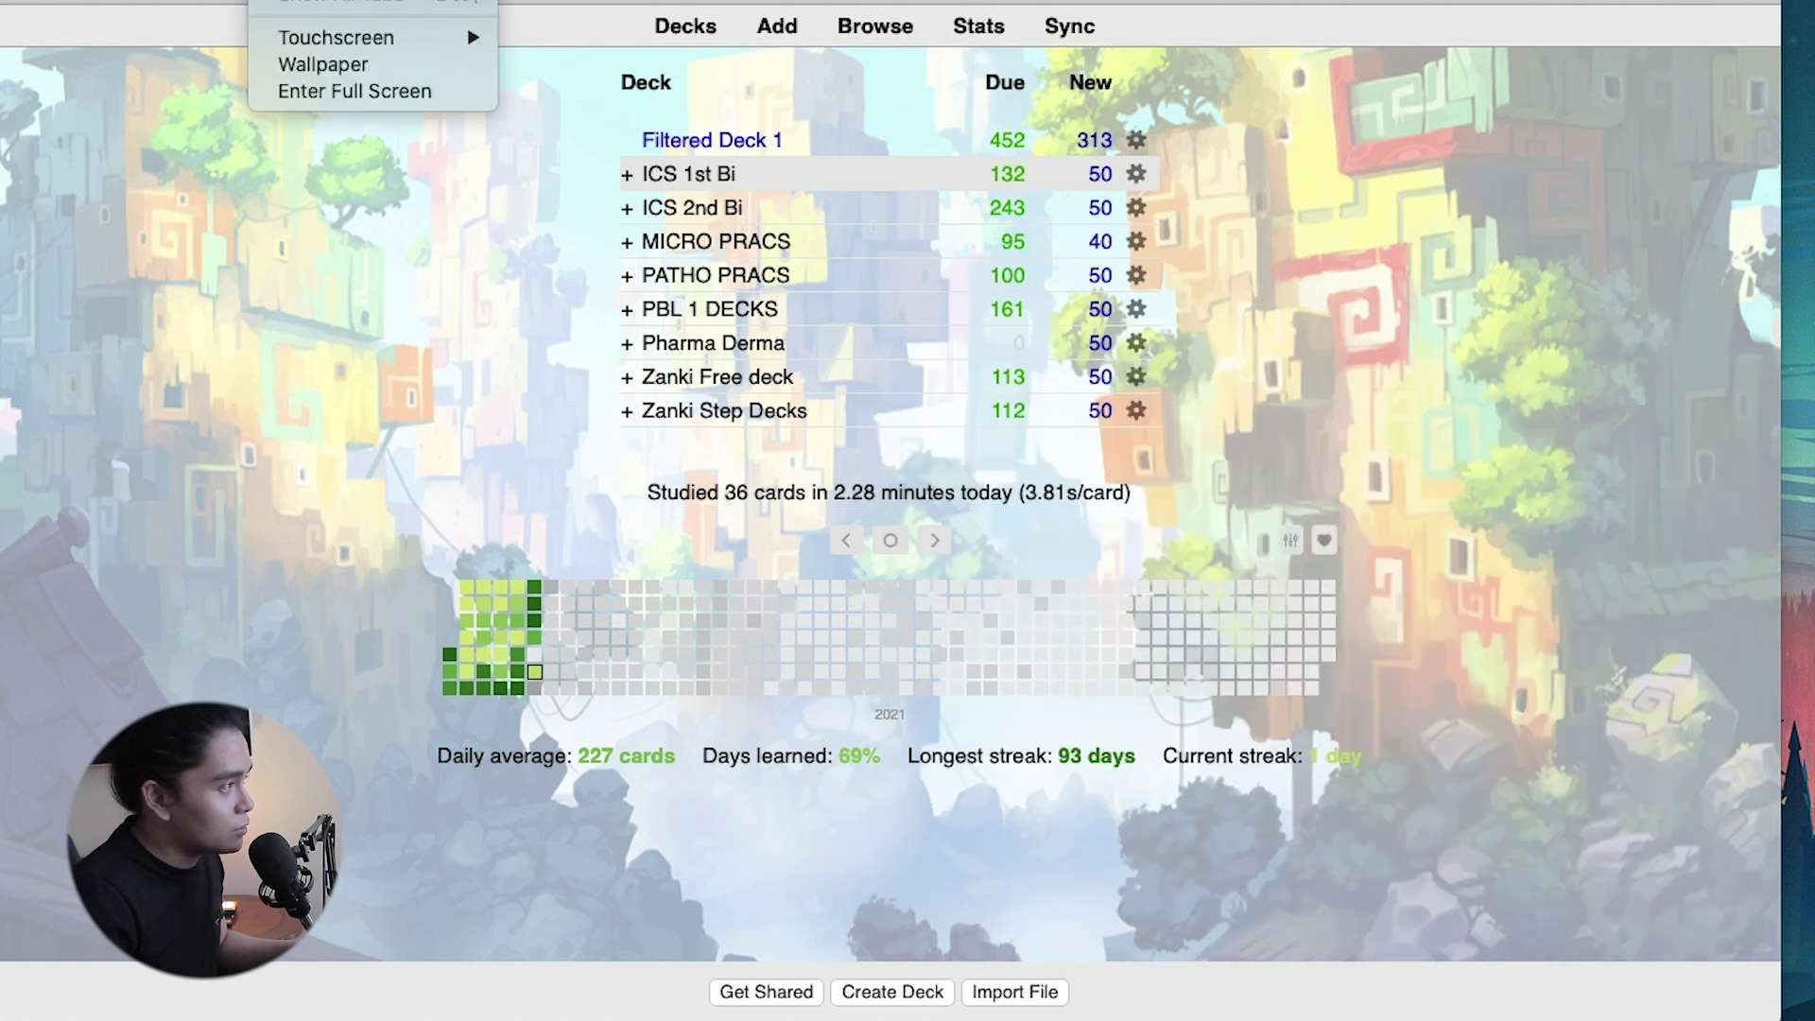
left_click(365, 66)
left_click(896, 493)
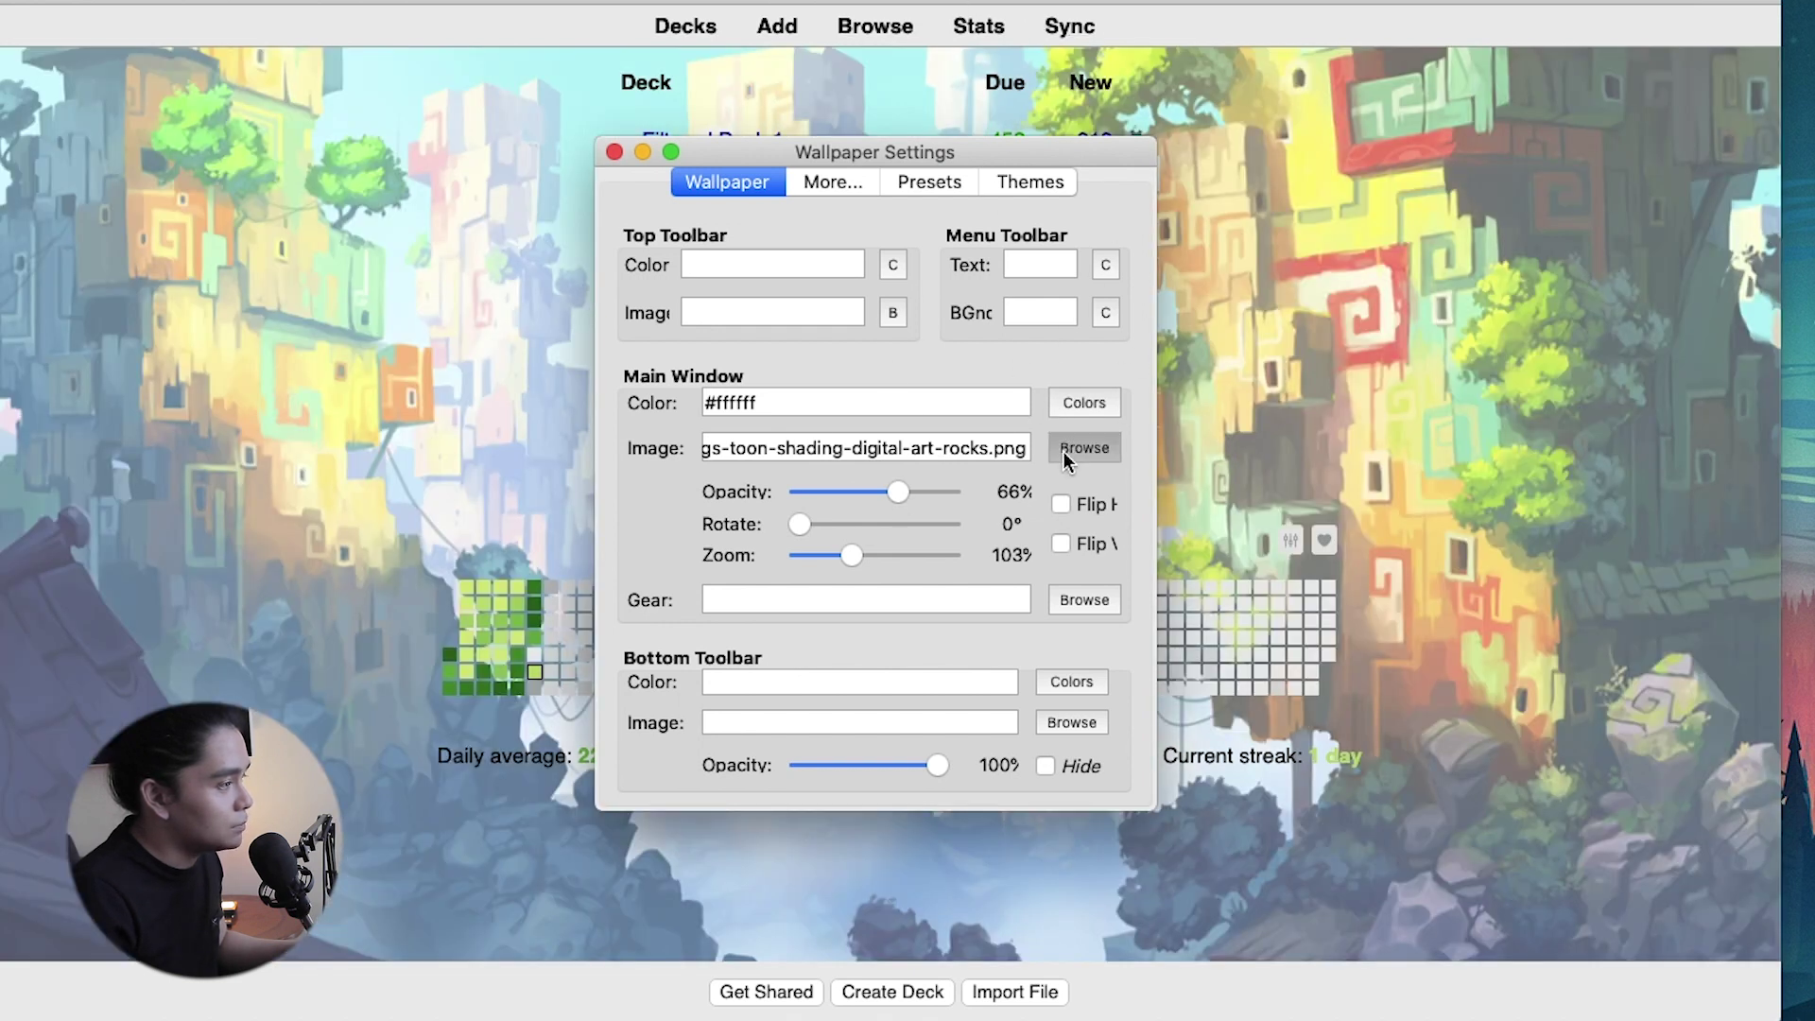
left_click(1083, 448)
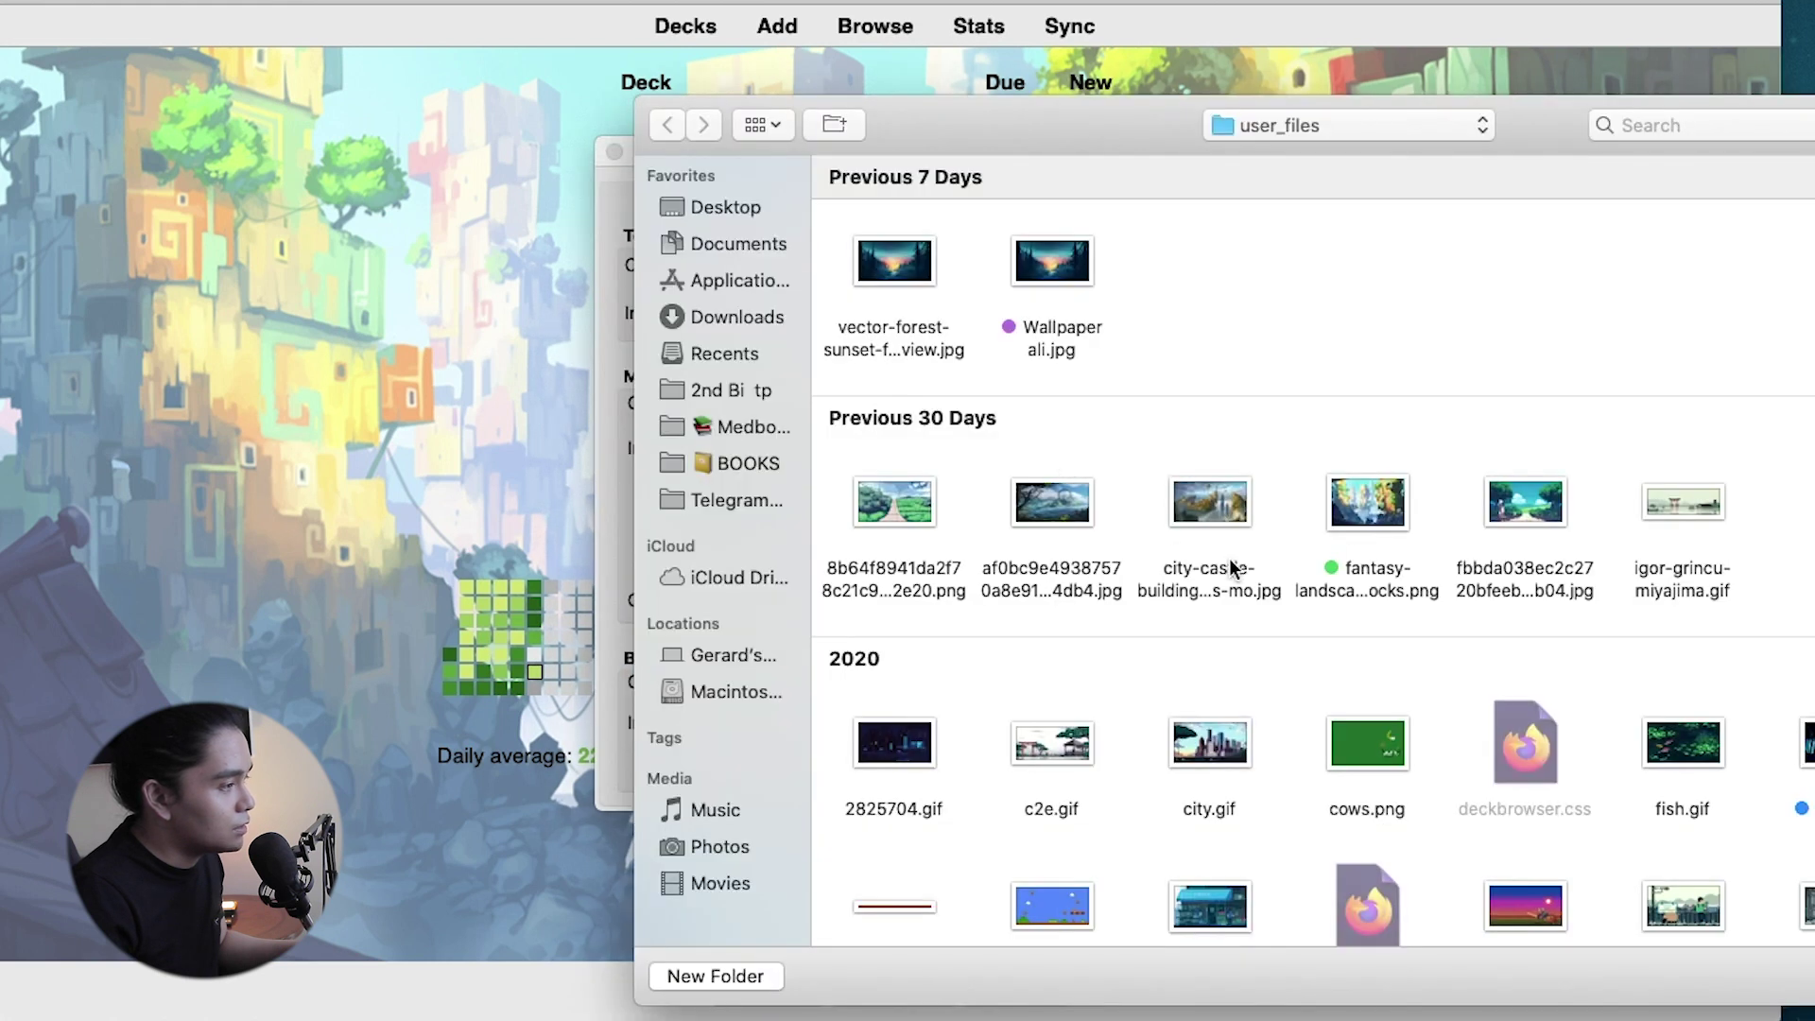
scroll(1120, 877, "down", 3)
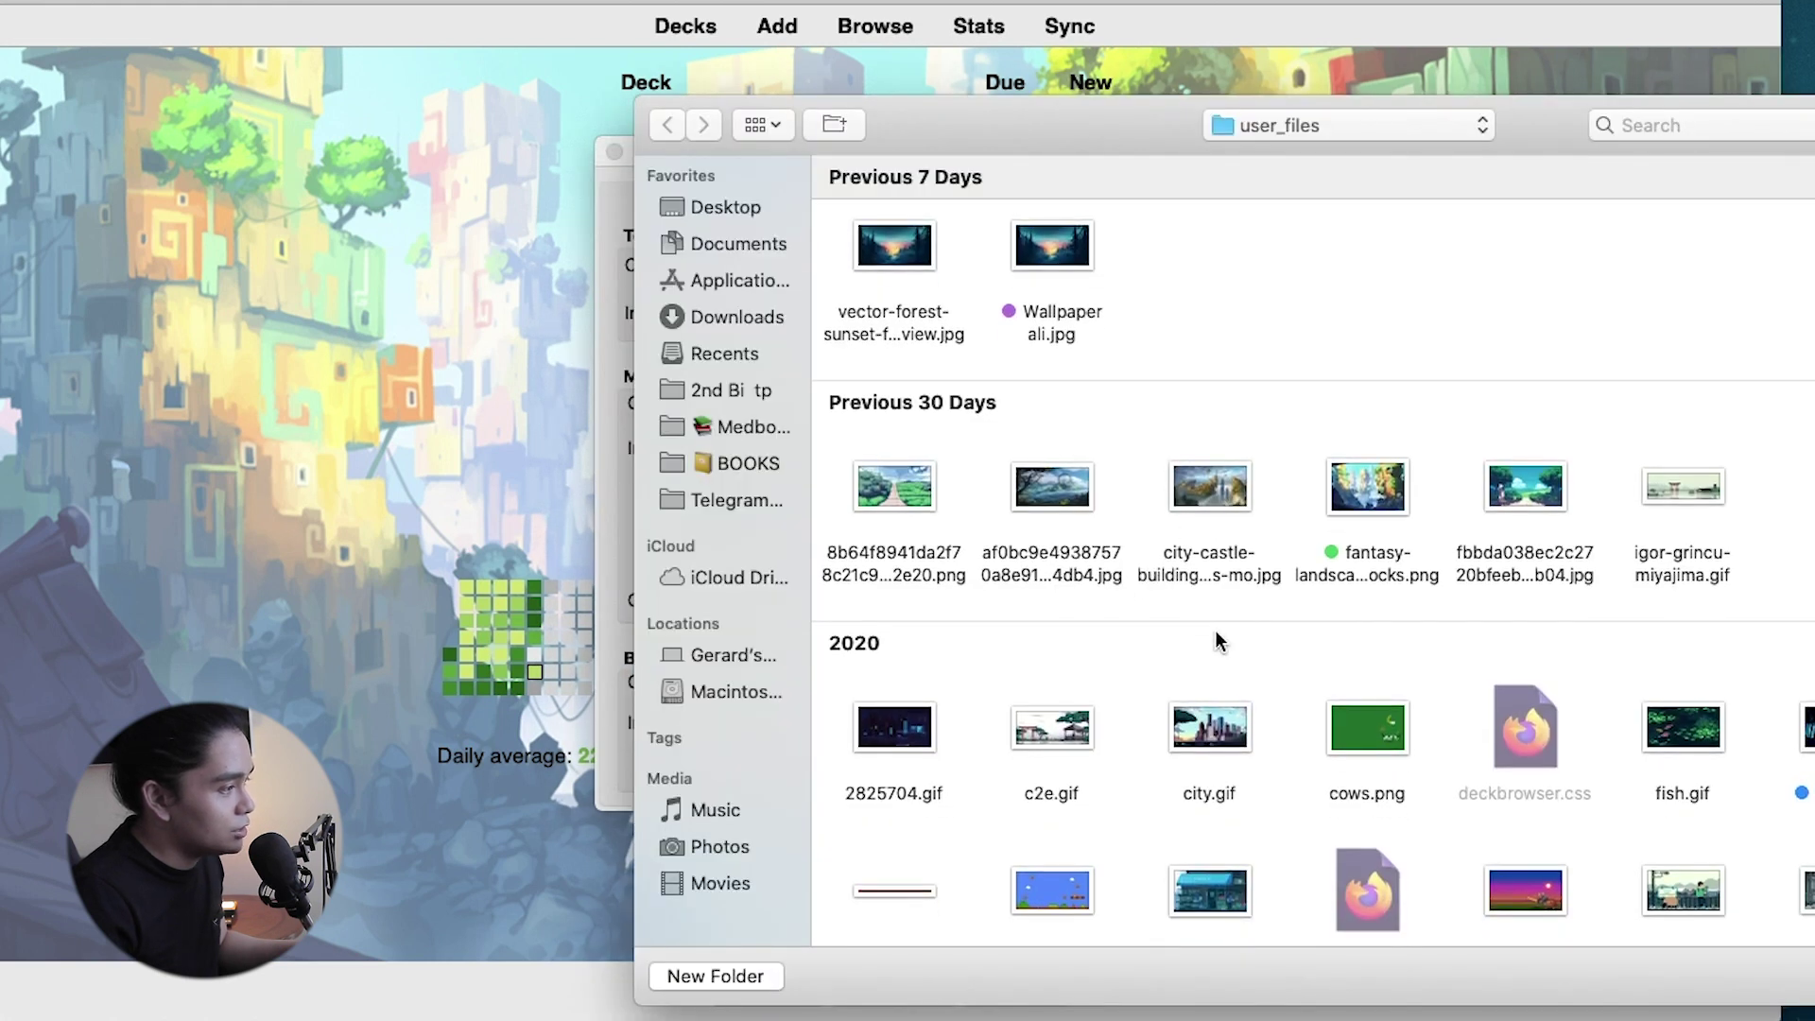
left_click(1085, 905)
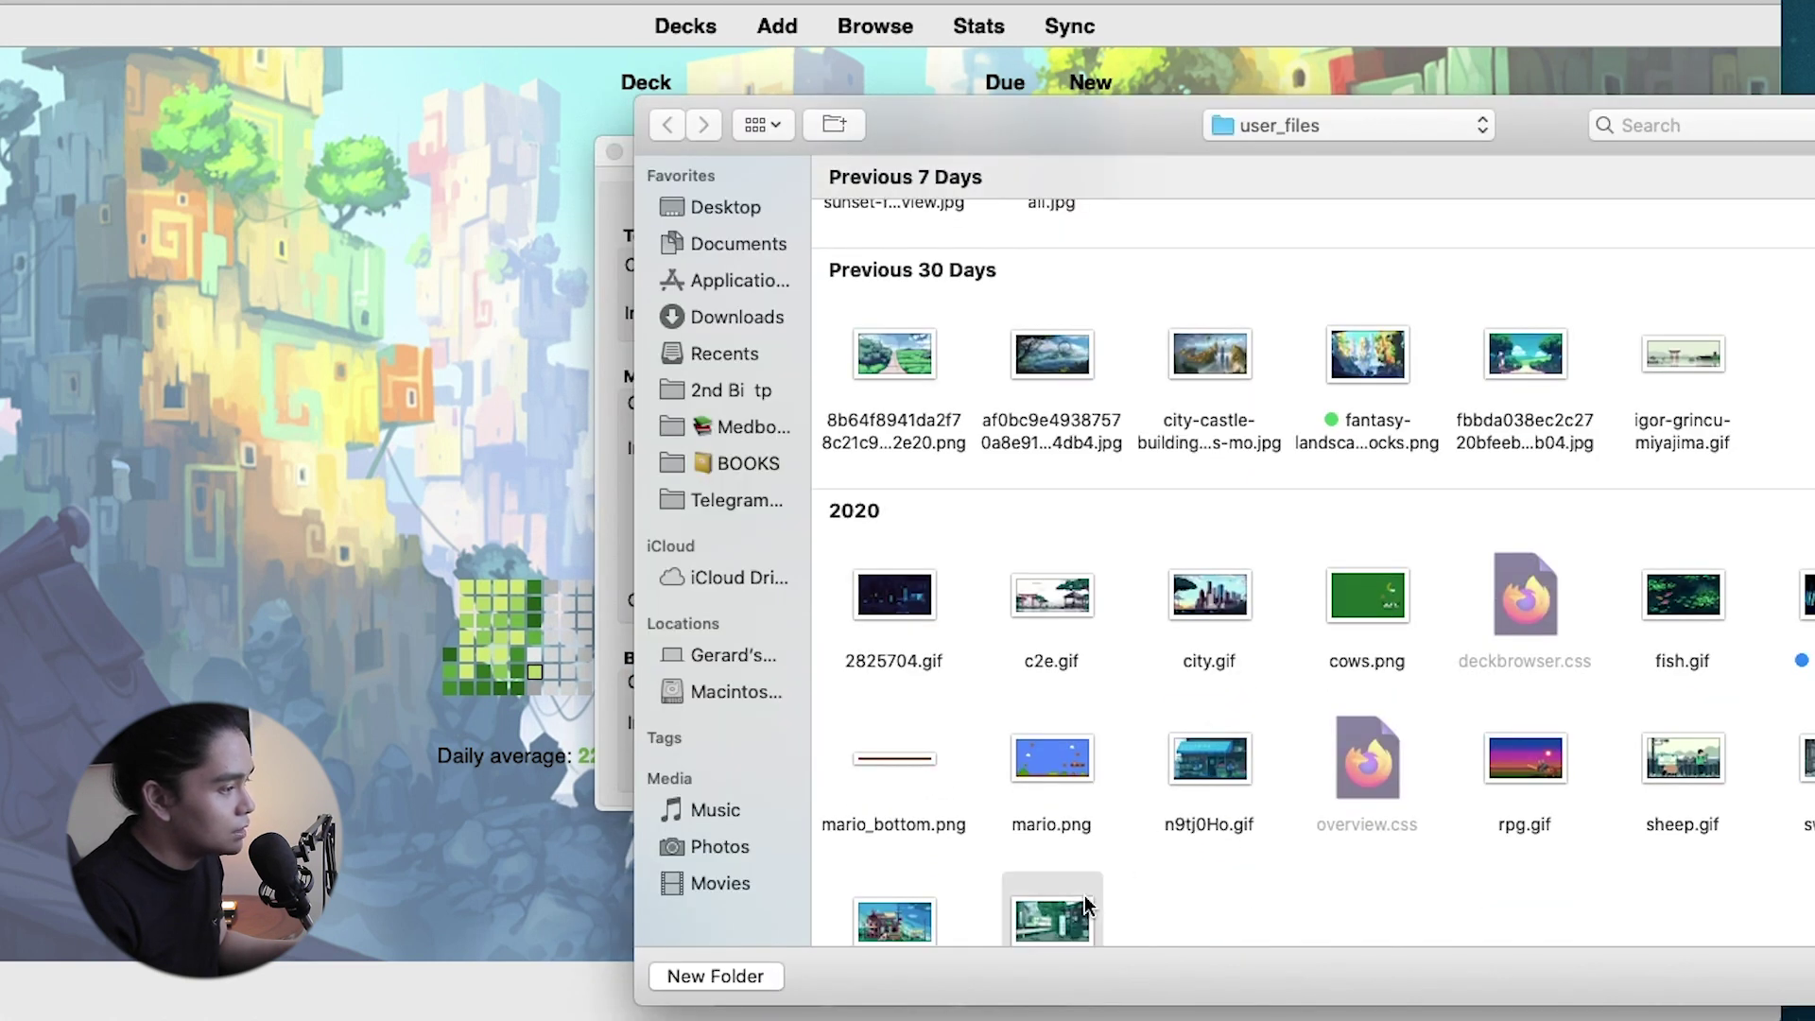
double_click(1086, 904)
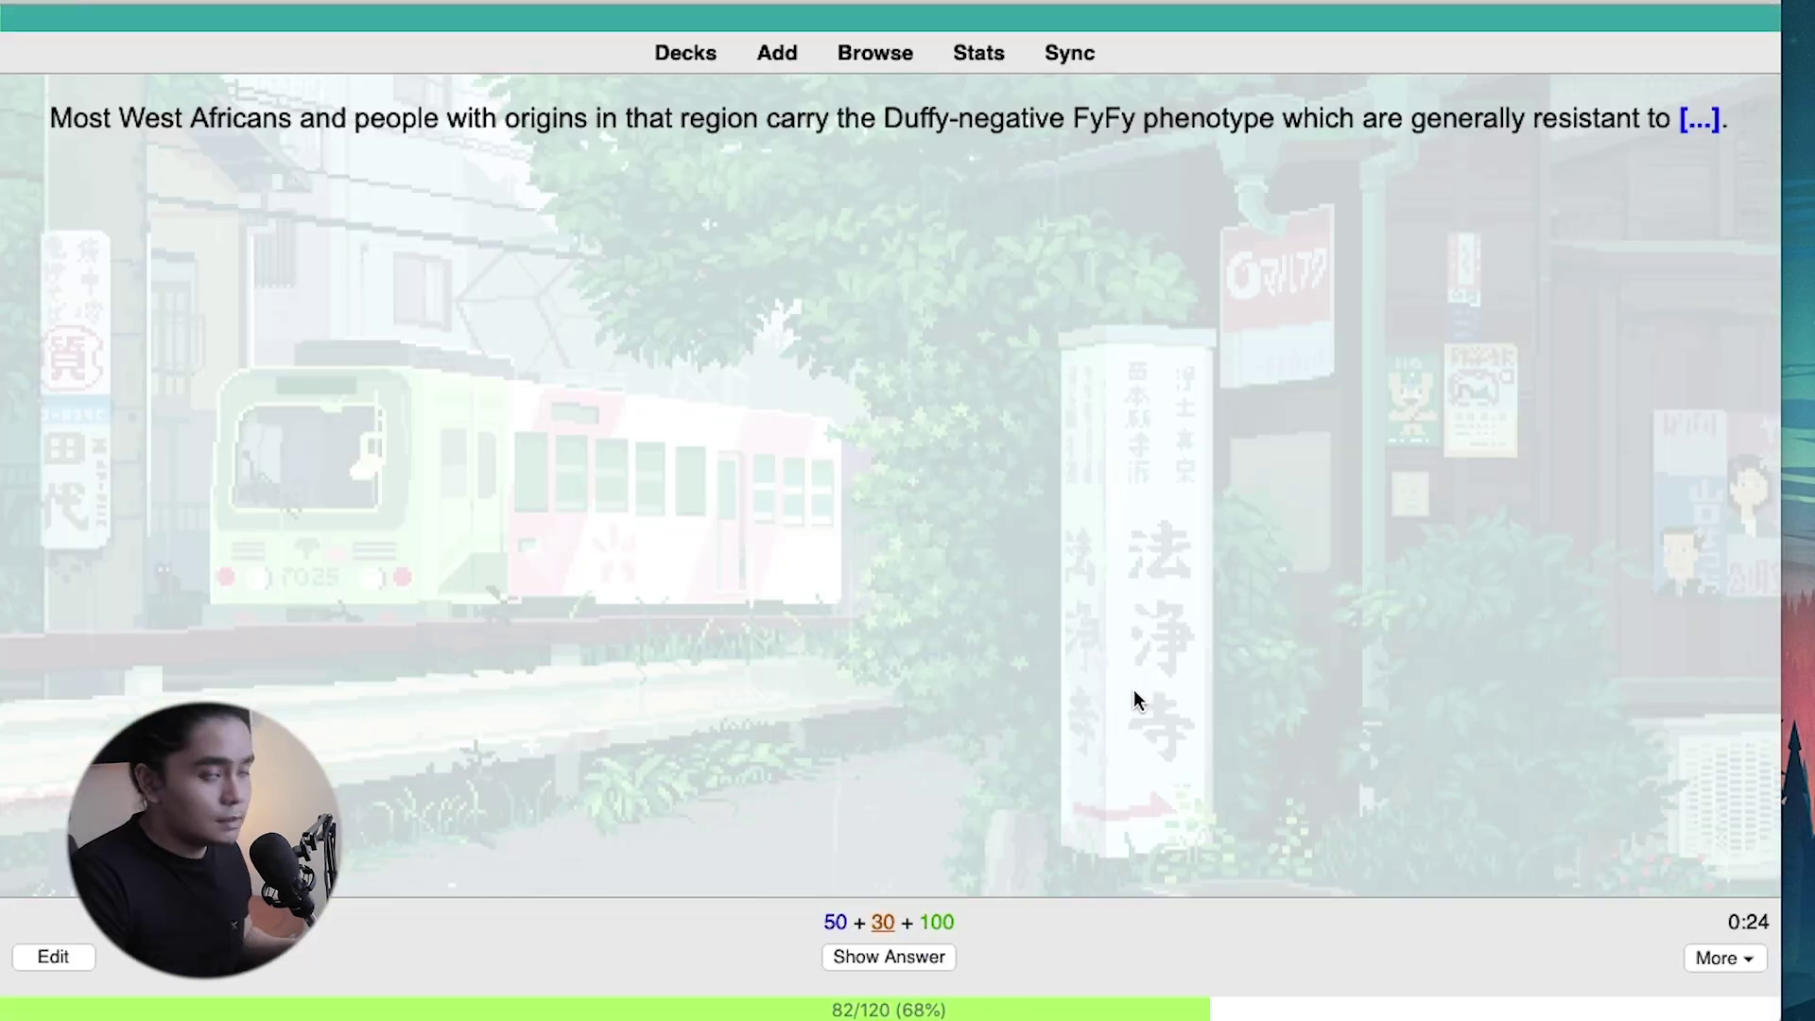
Step: Reveal the Duffy-negative phenotype card, view its Picmonic entry for malaria, and rate this card and the primaquine card Good
key("space")
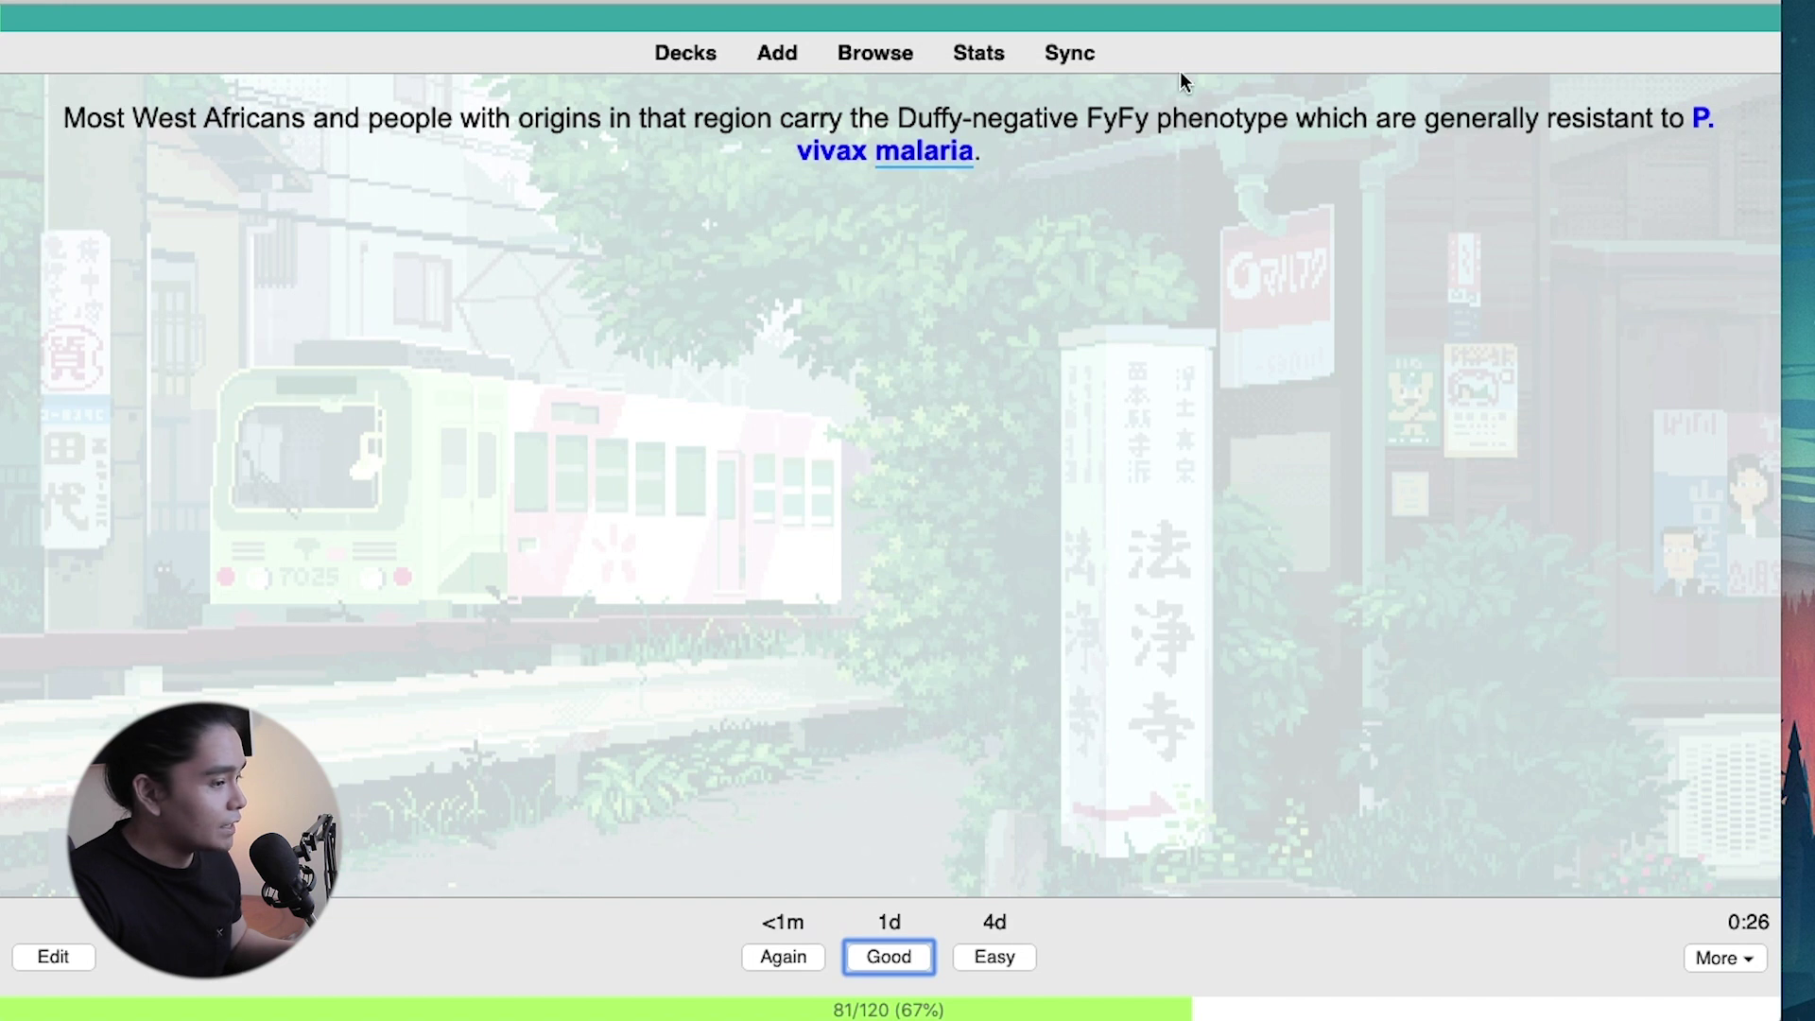
mouse_move(948, 152)
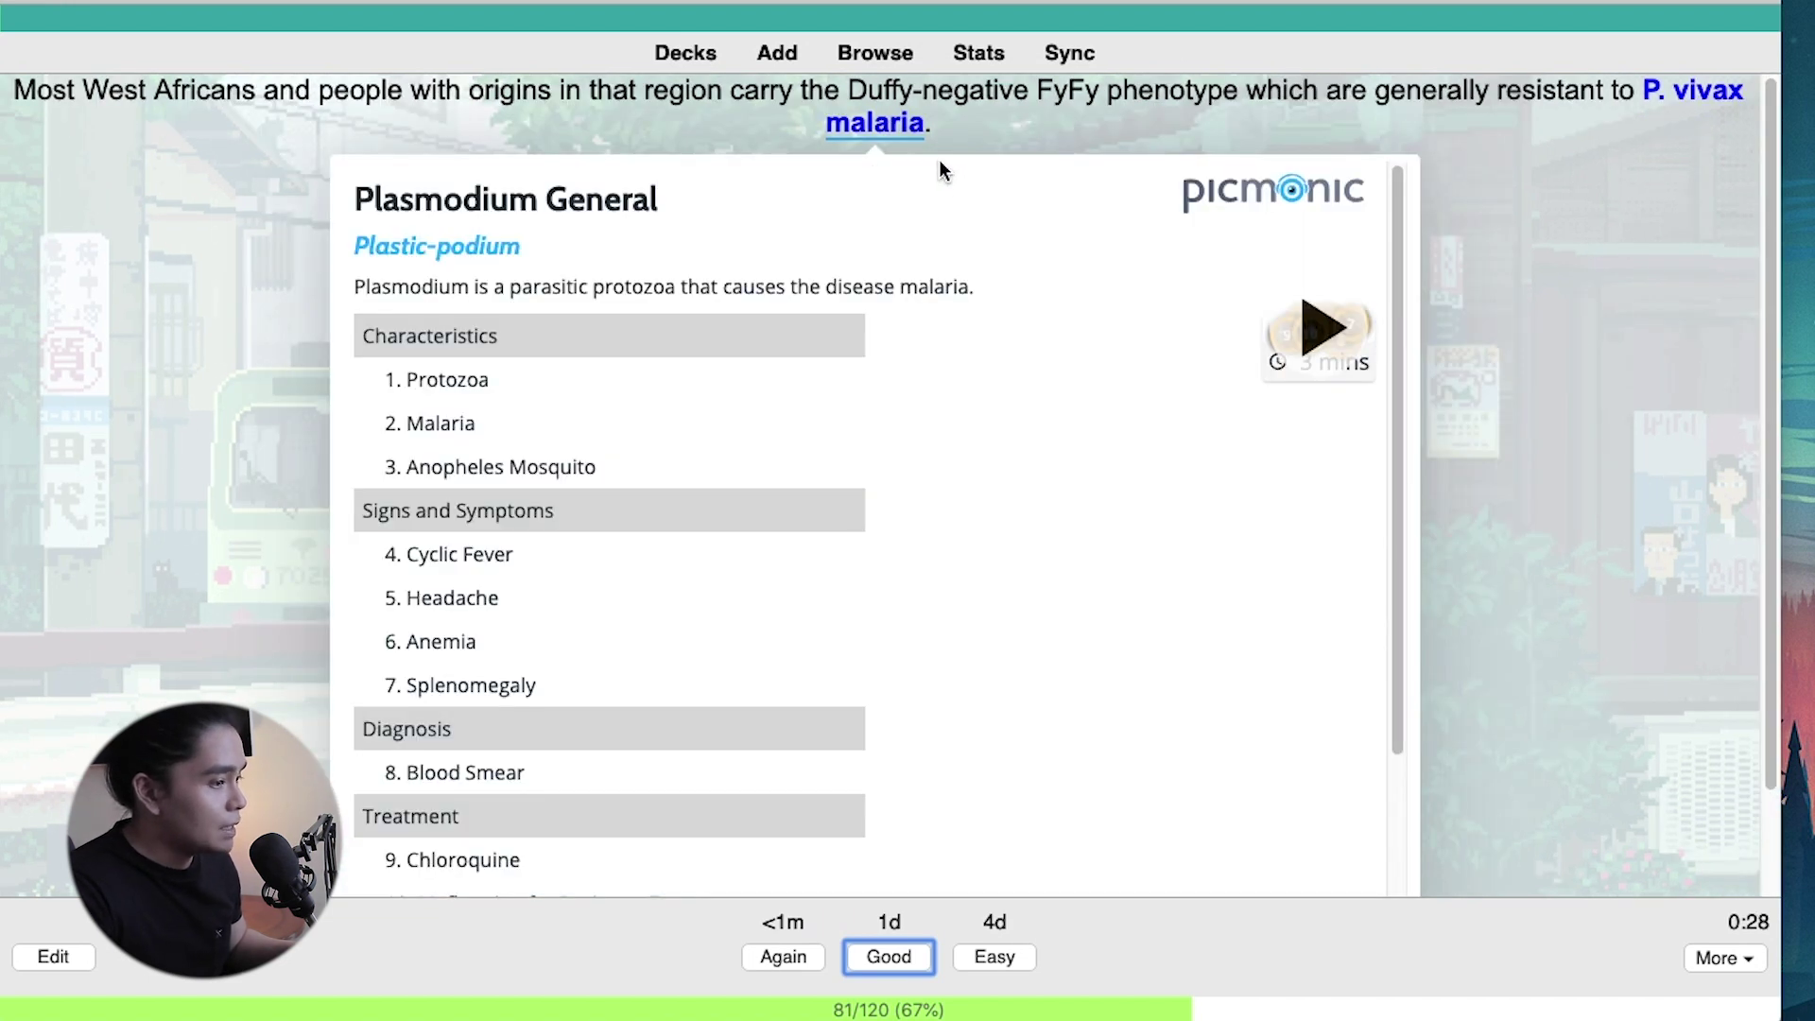
scroll(983, 378, "down", 5)
scroll(983, 435, "up", 3)
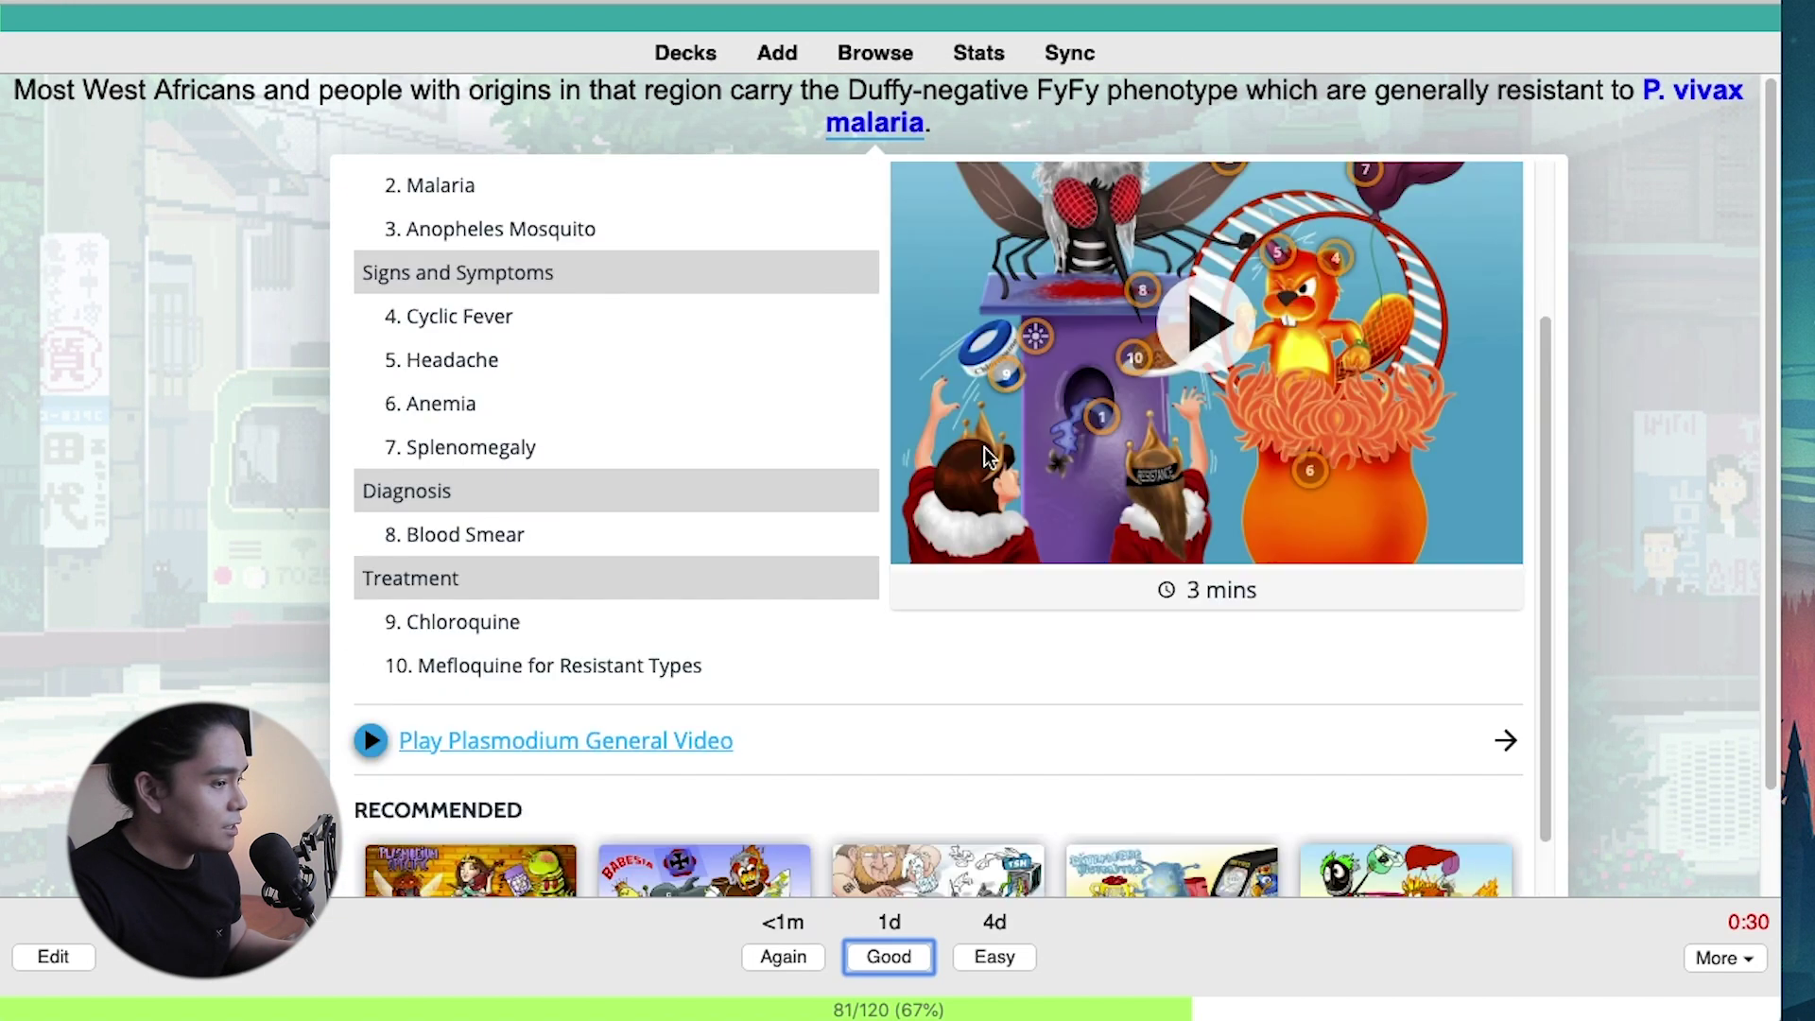
scroll(986, 457, "up", 3)
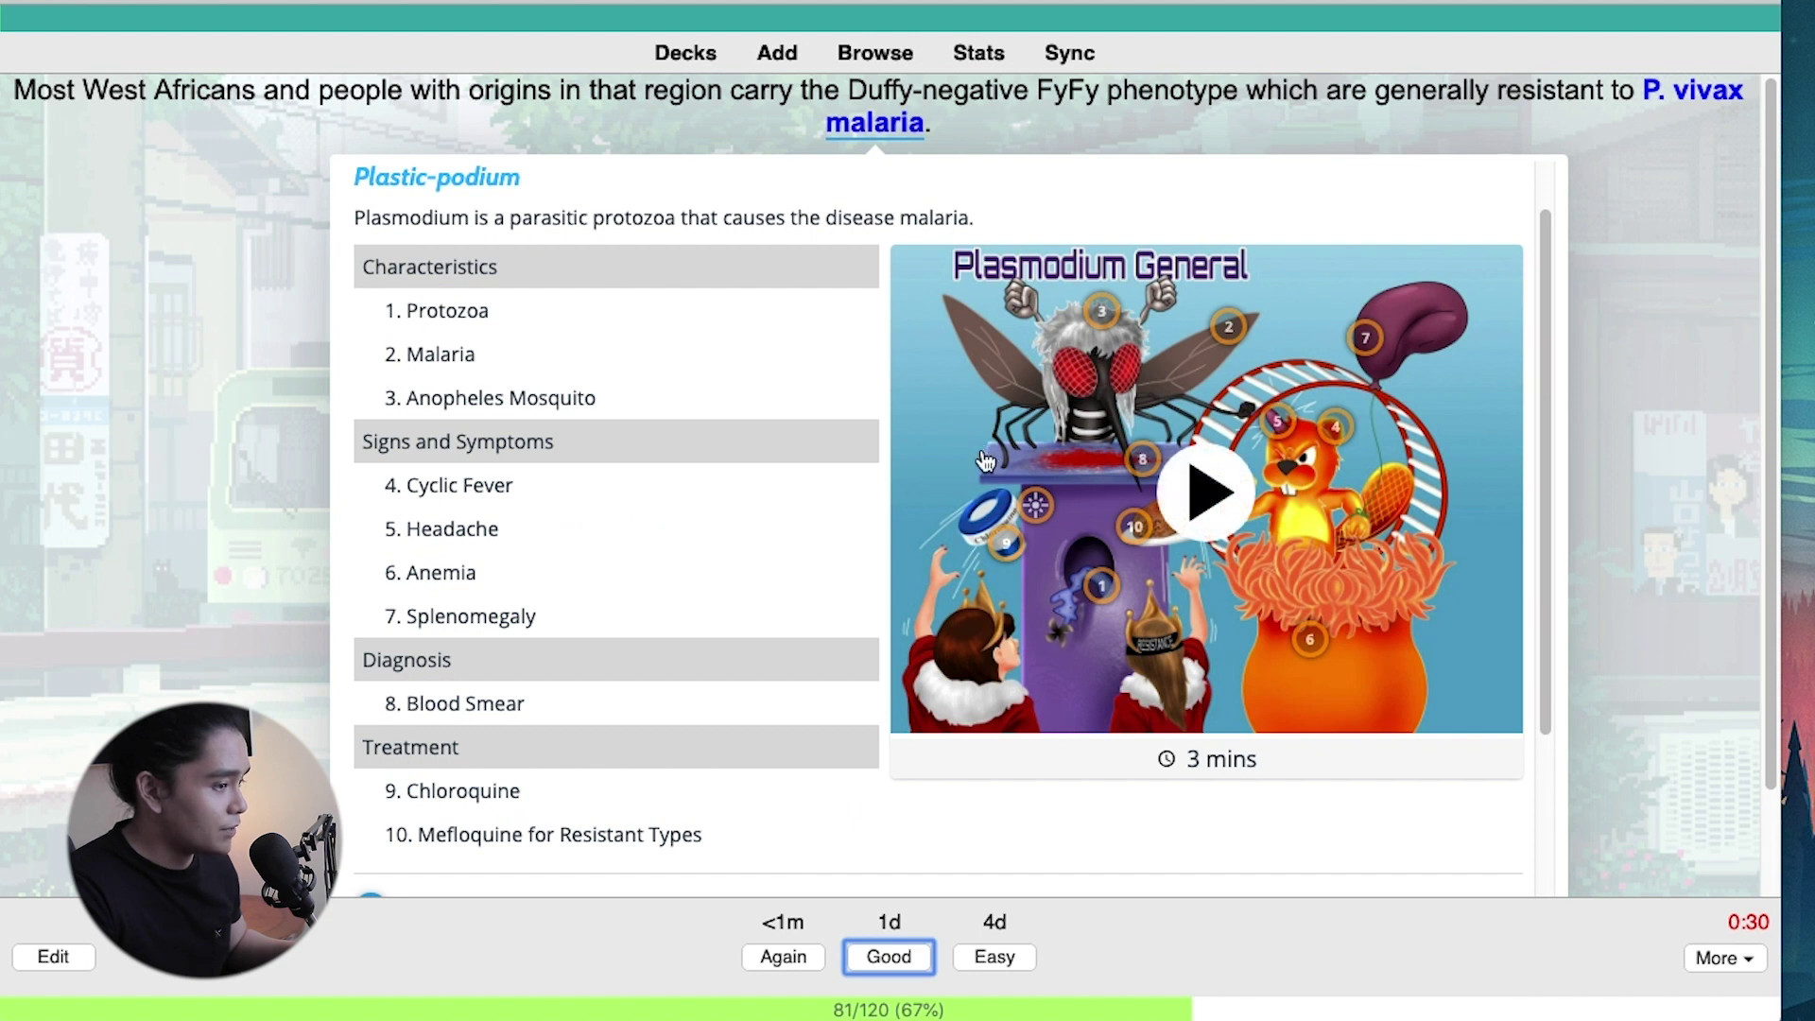
scroll(983, 463, "down", 3)
key("space")
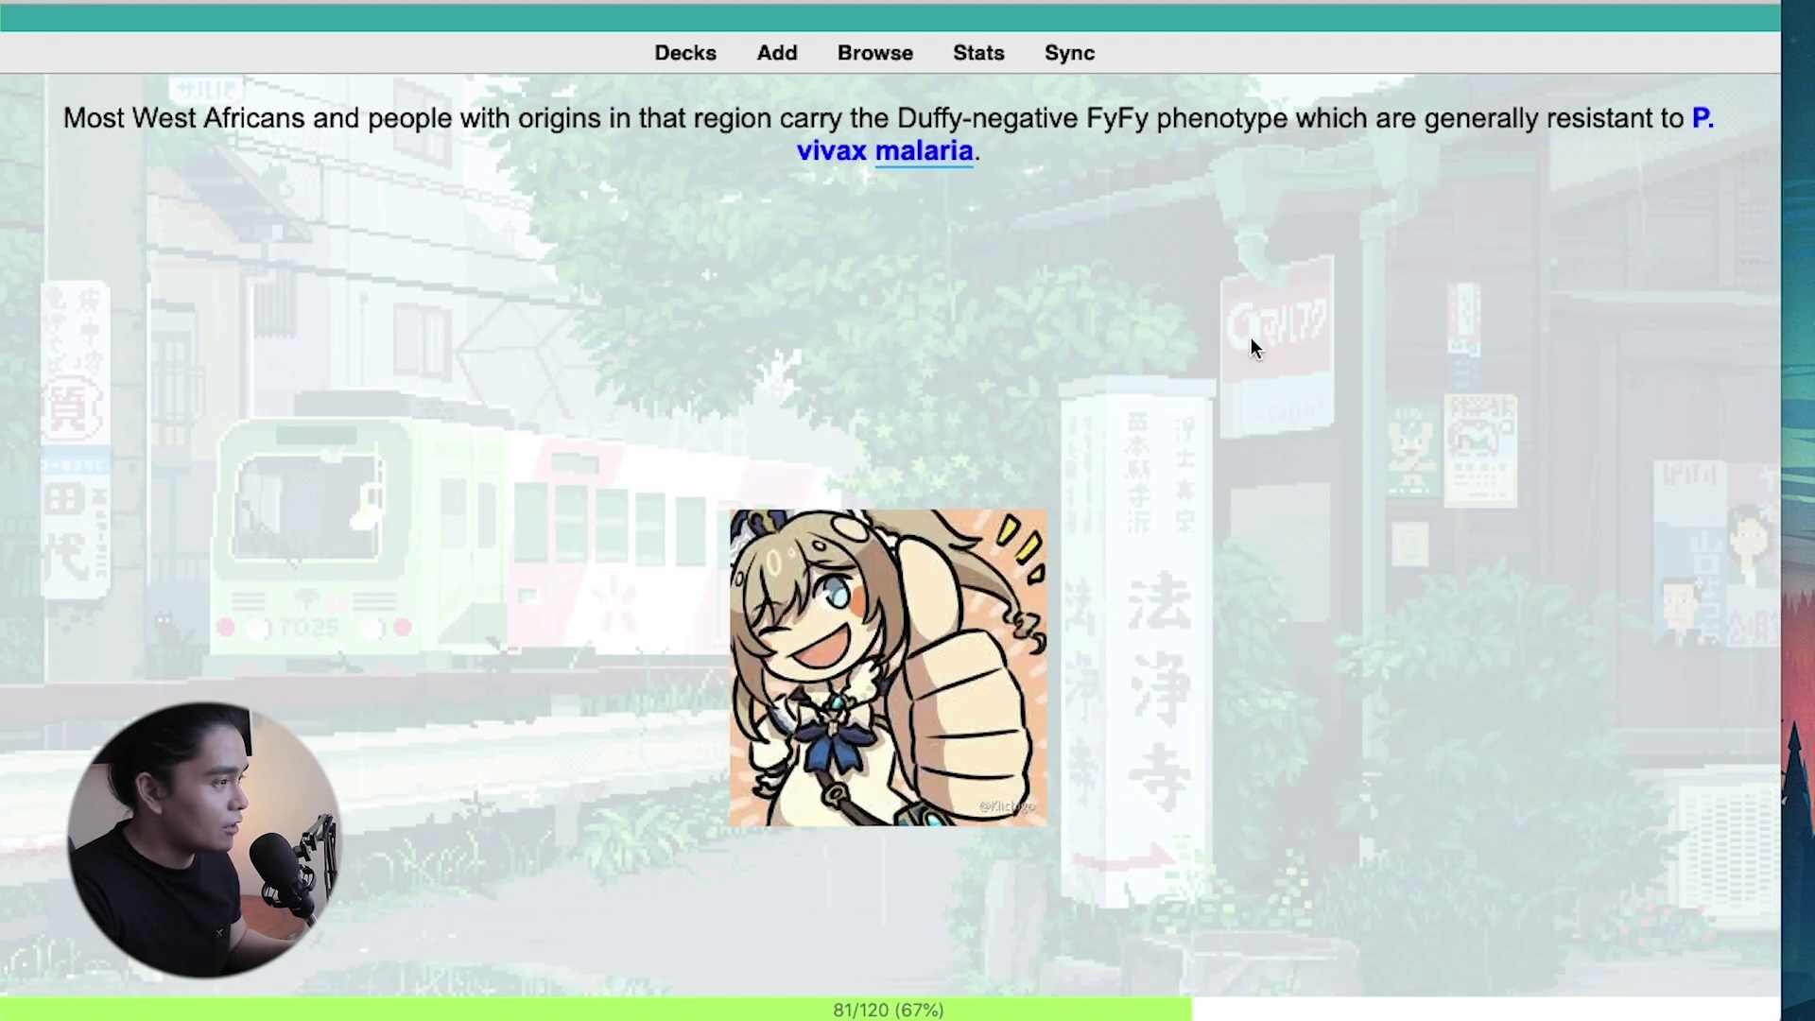
key("space")
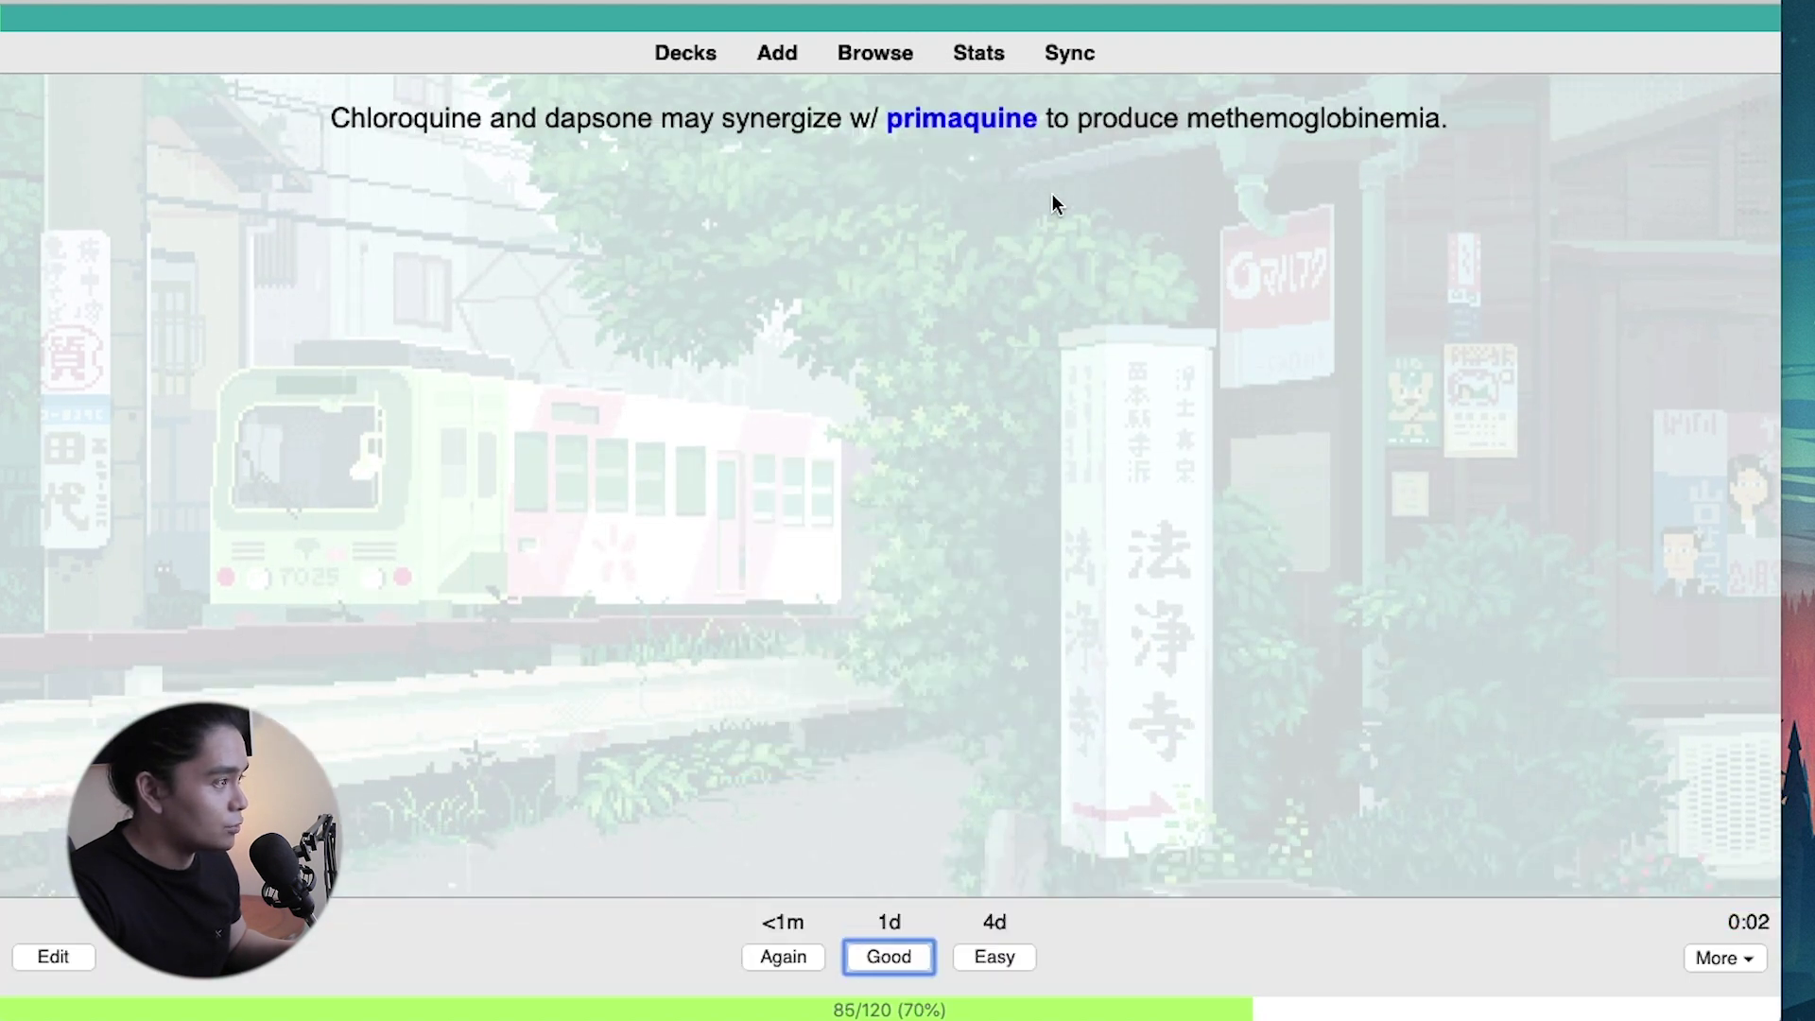
key("space")
Step: View the Picmonic entry for headache on the typhoid fever card and close it
mouse_move(1291, 123)
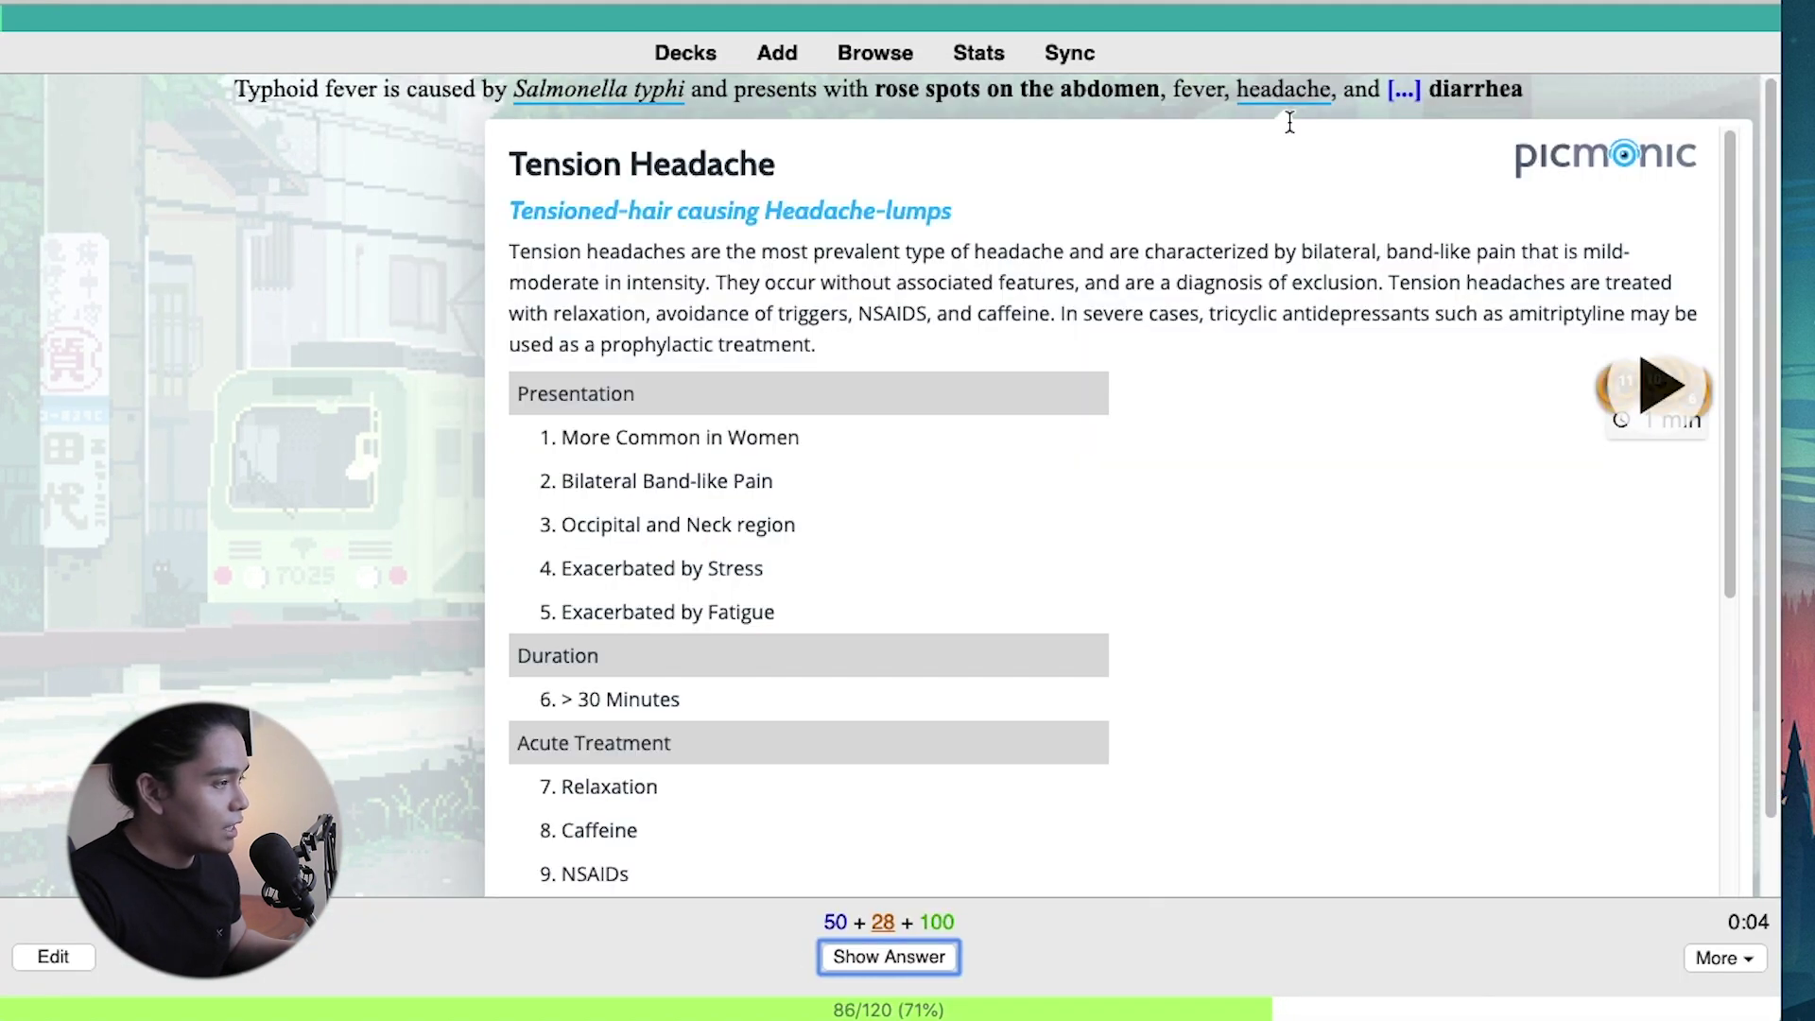
scroll(1292, 473, "down", 7)
scroll(1292, 472, "up", 7)
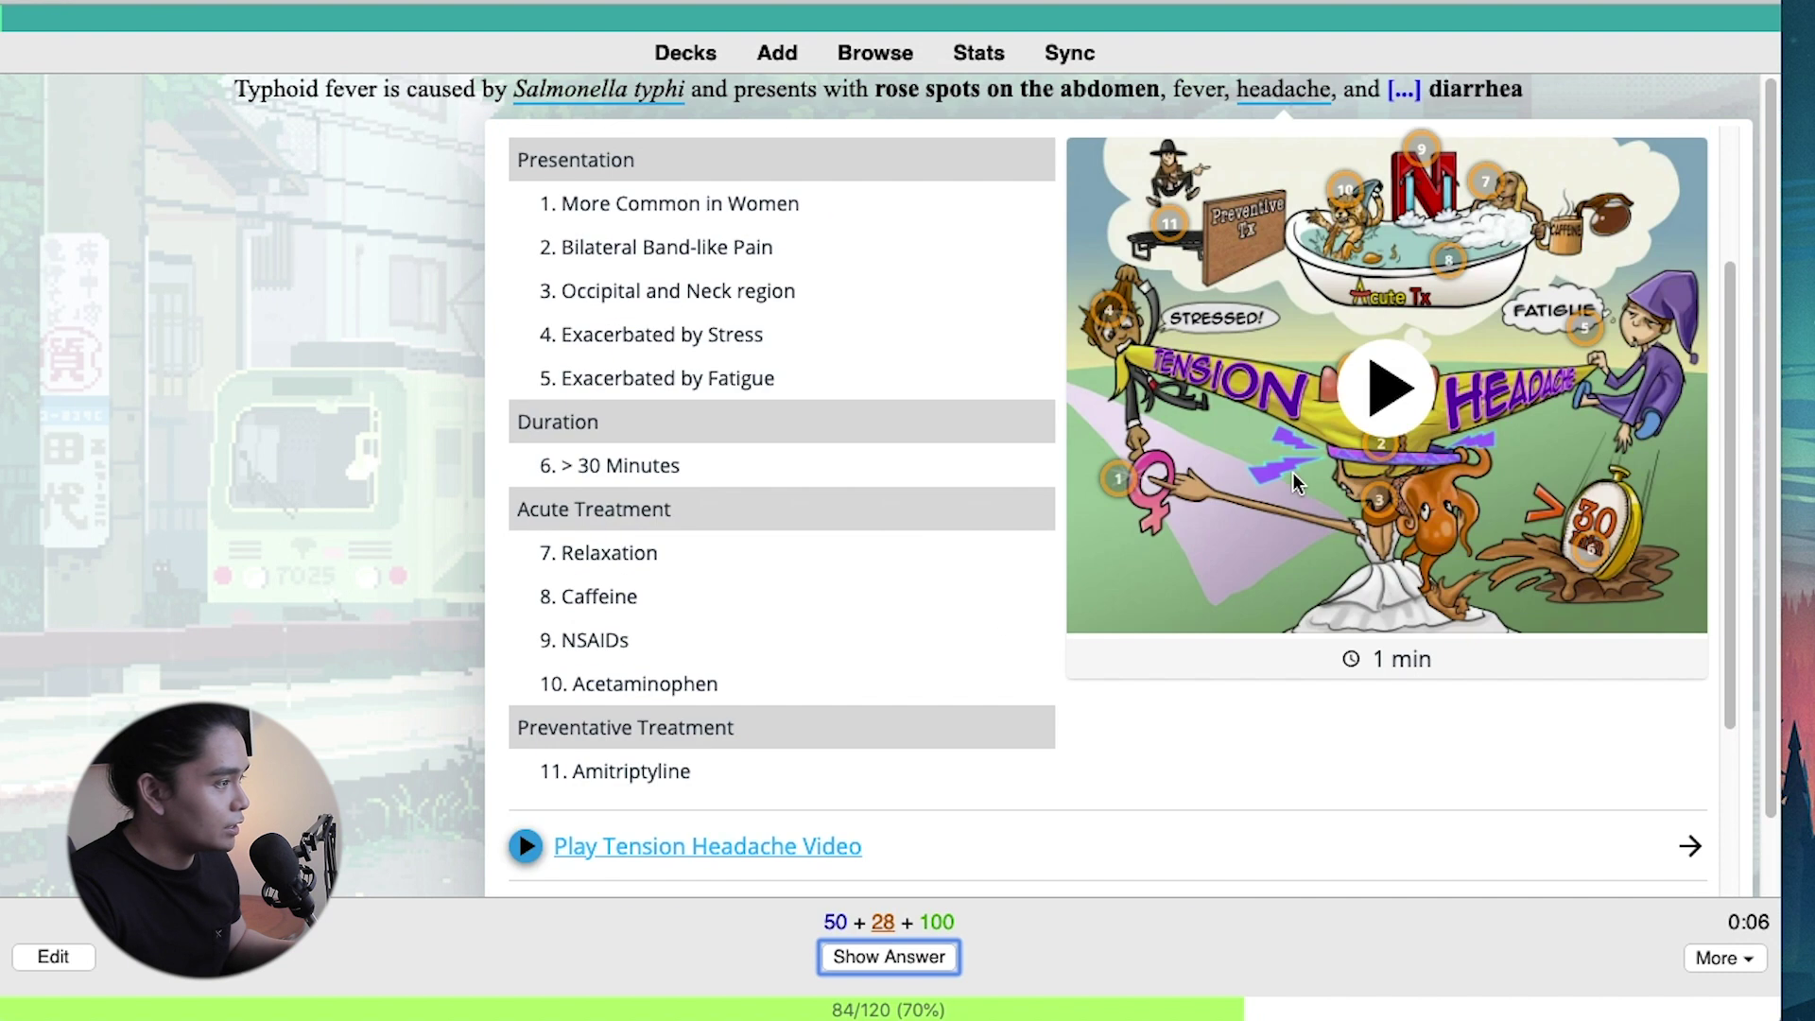
scroll(1361, 638, "down", 2)
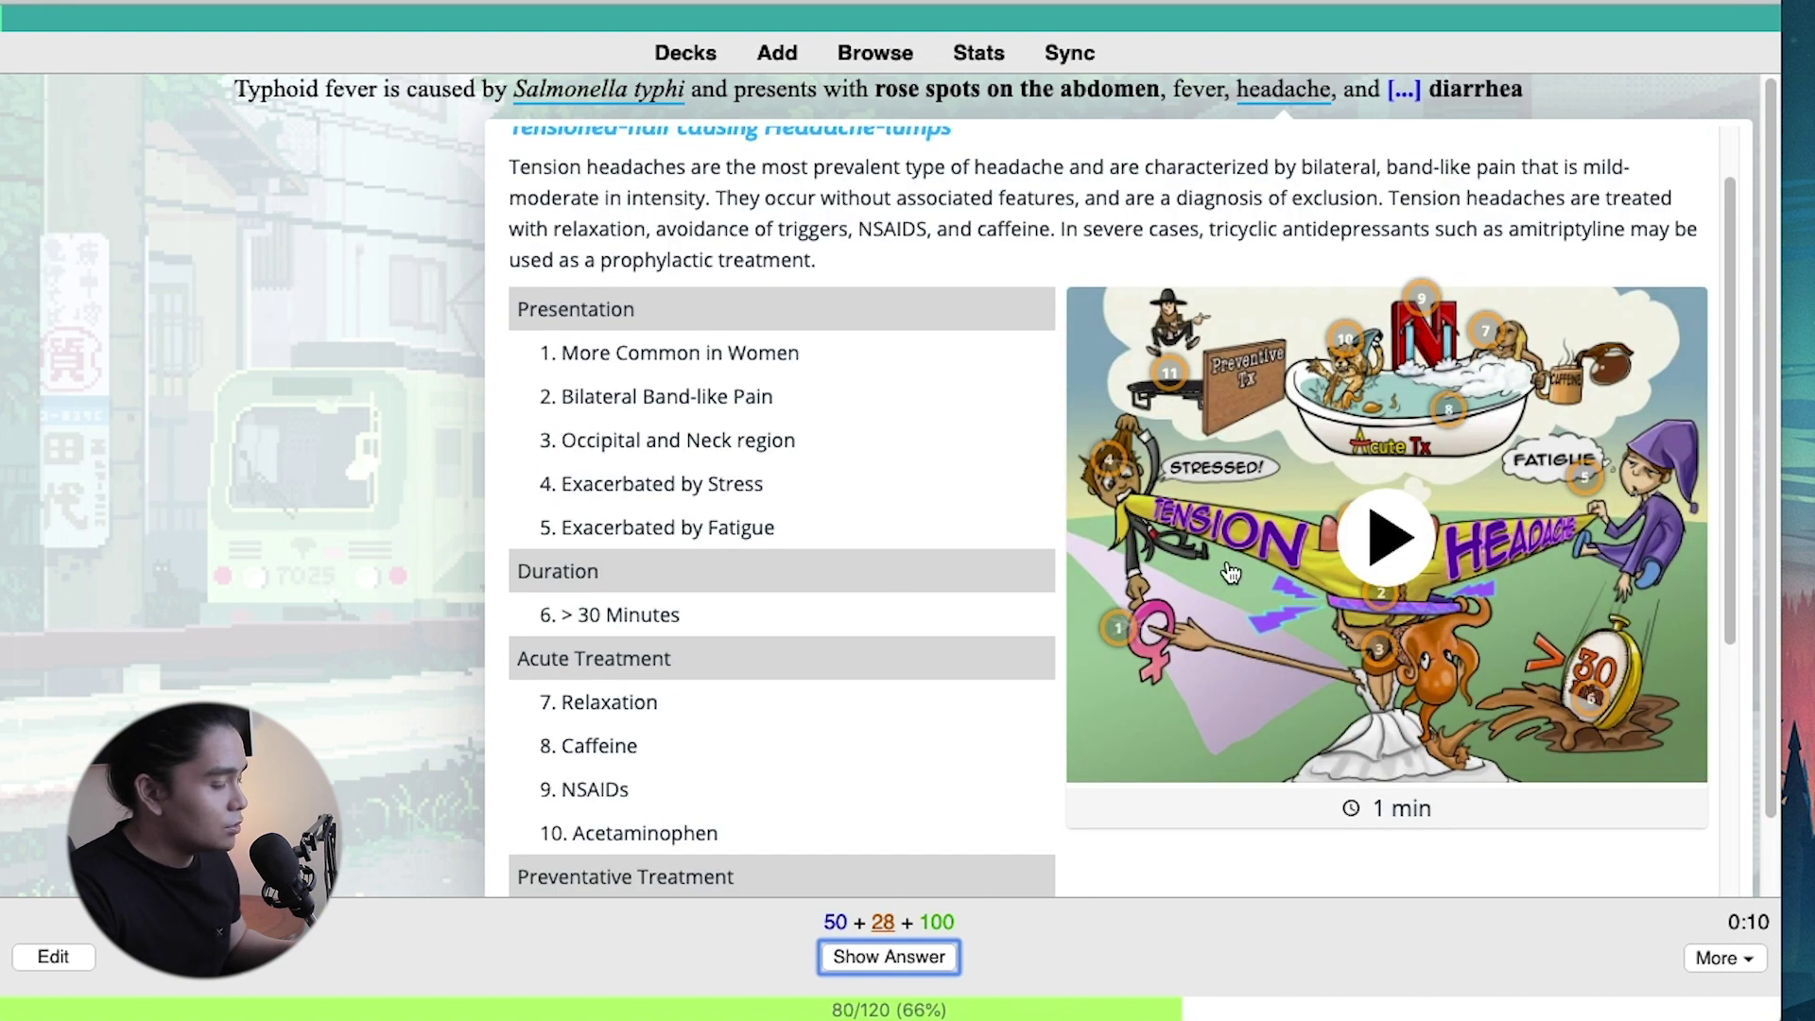
scroll(662, 558, "down", 3)
left_click(324, 547)
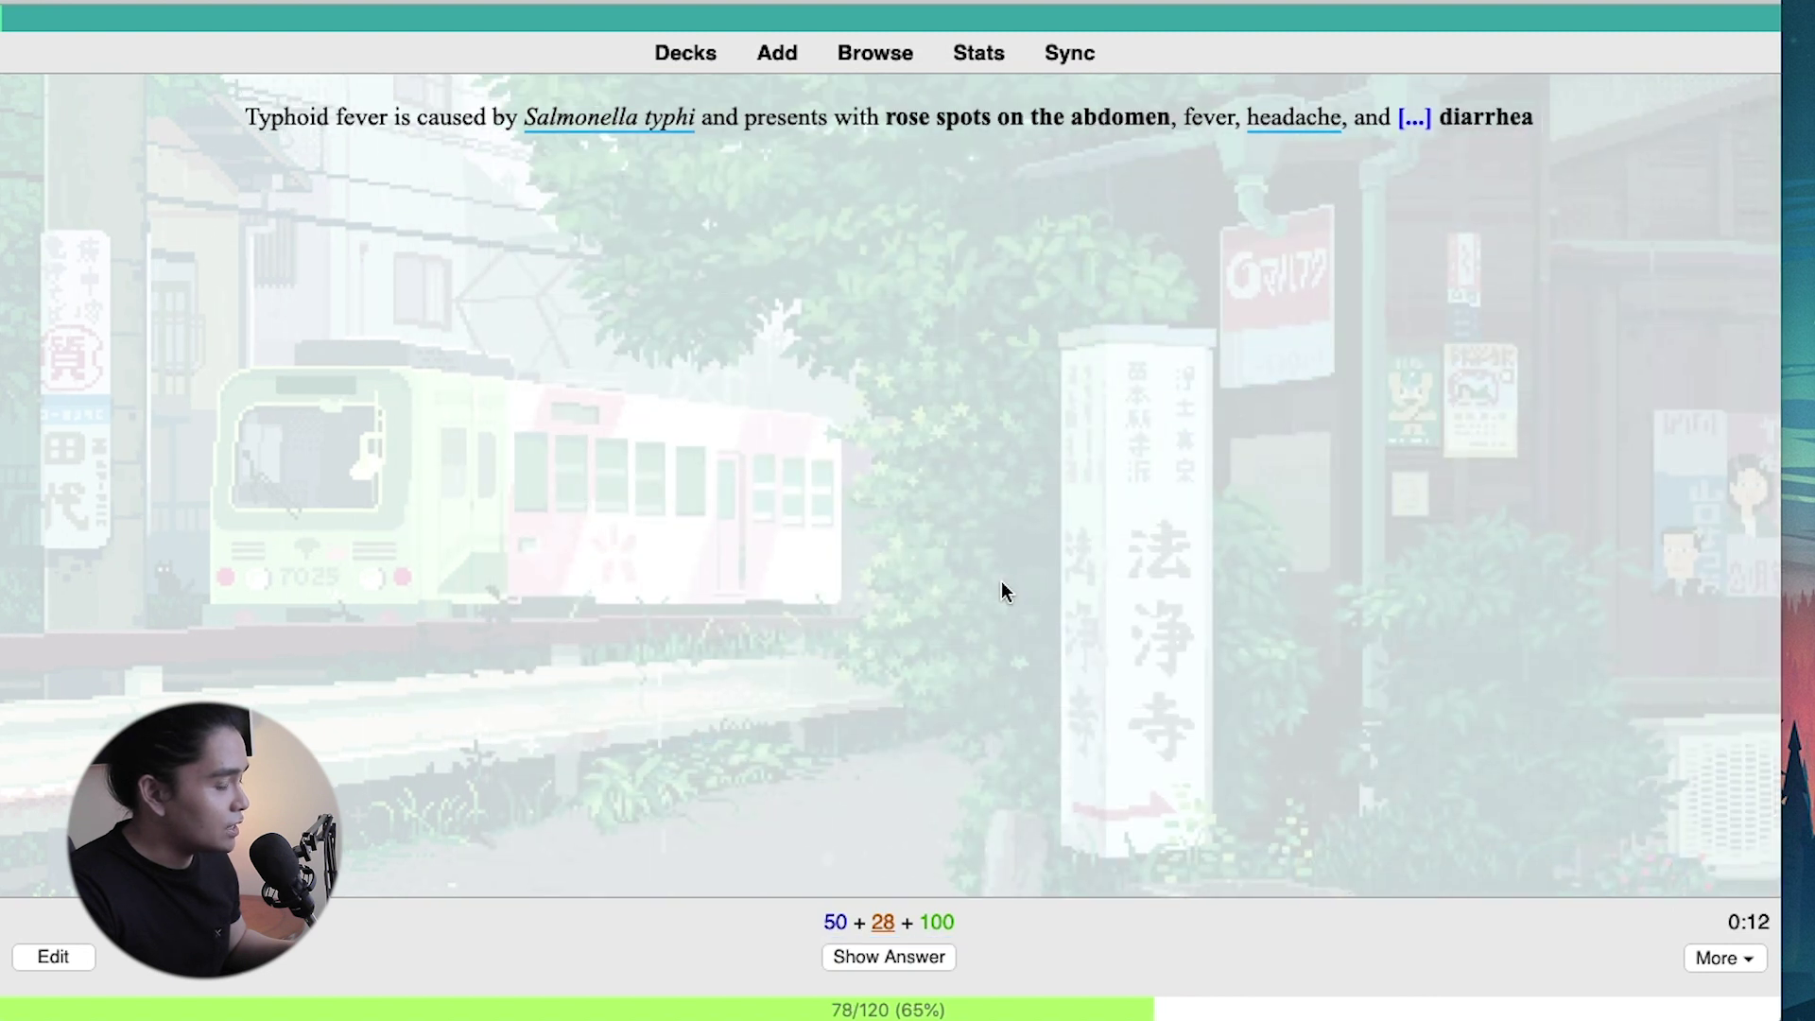
Step: Reveal the typhoid fever card's answer, rate it Good, and reveal the answer of the atovaquone and proguanil card
key("space")
key("space")
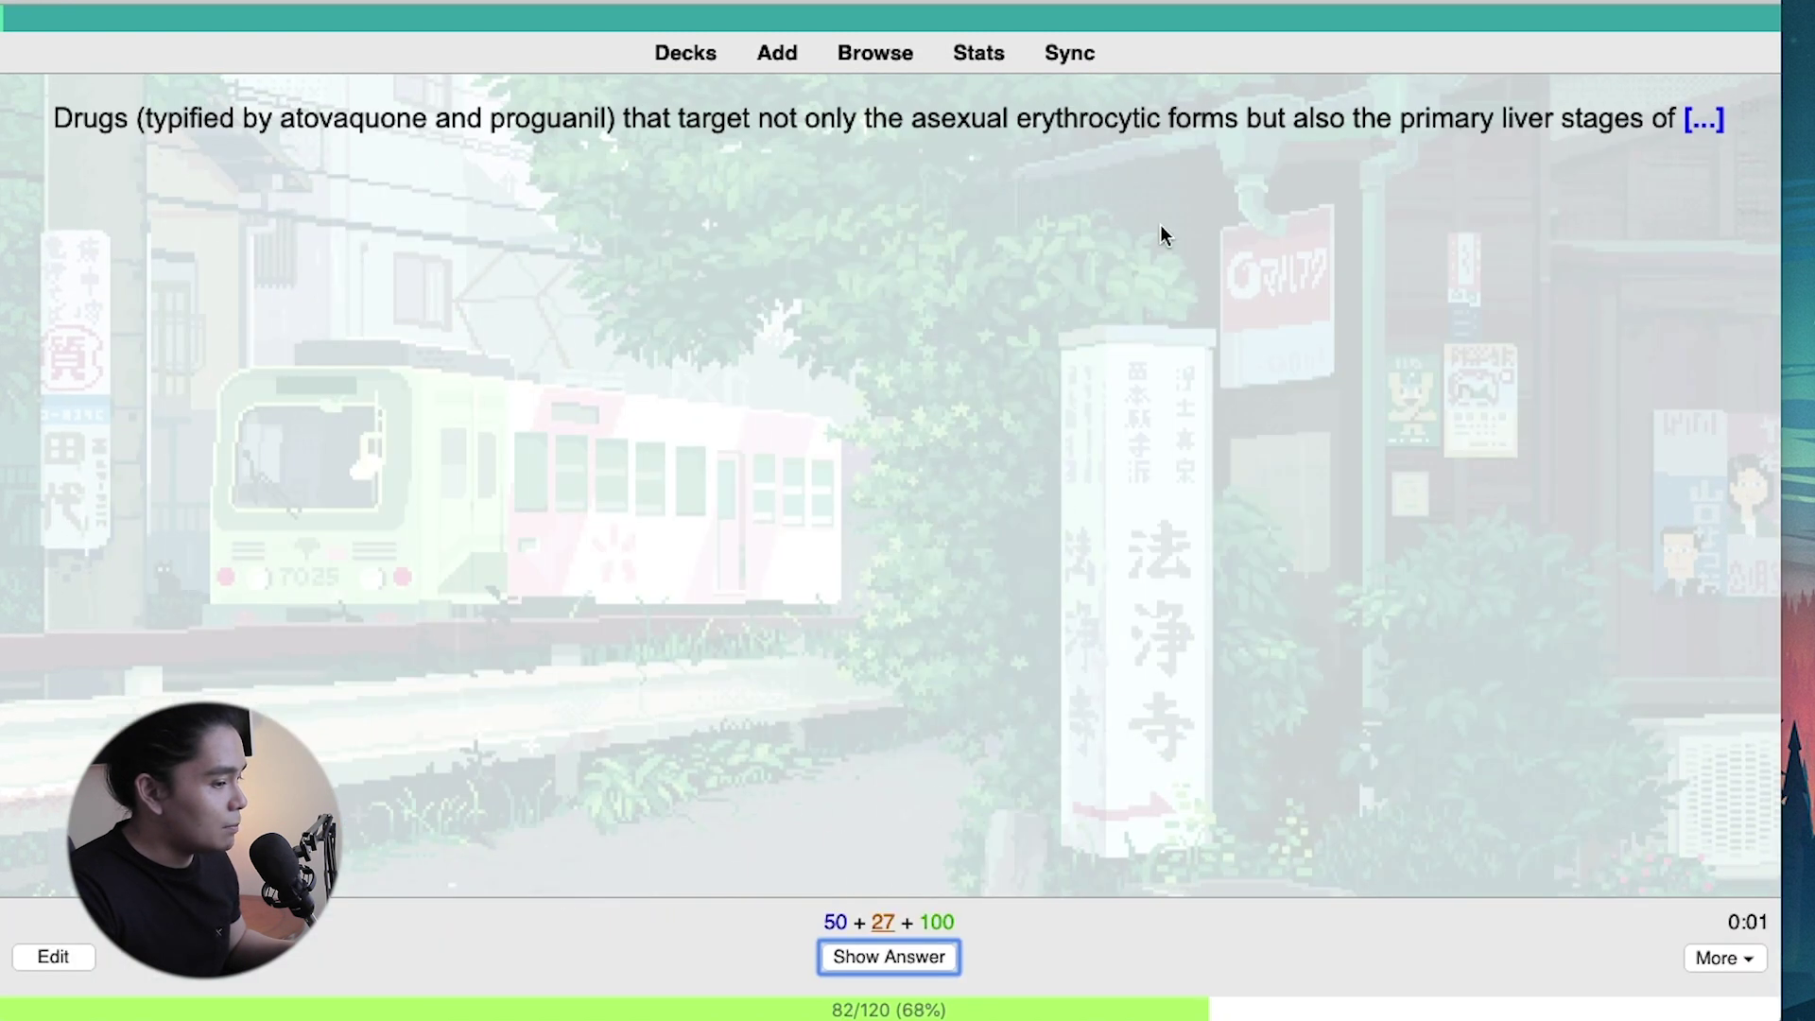
key("space")
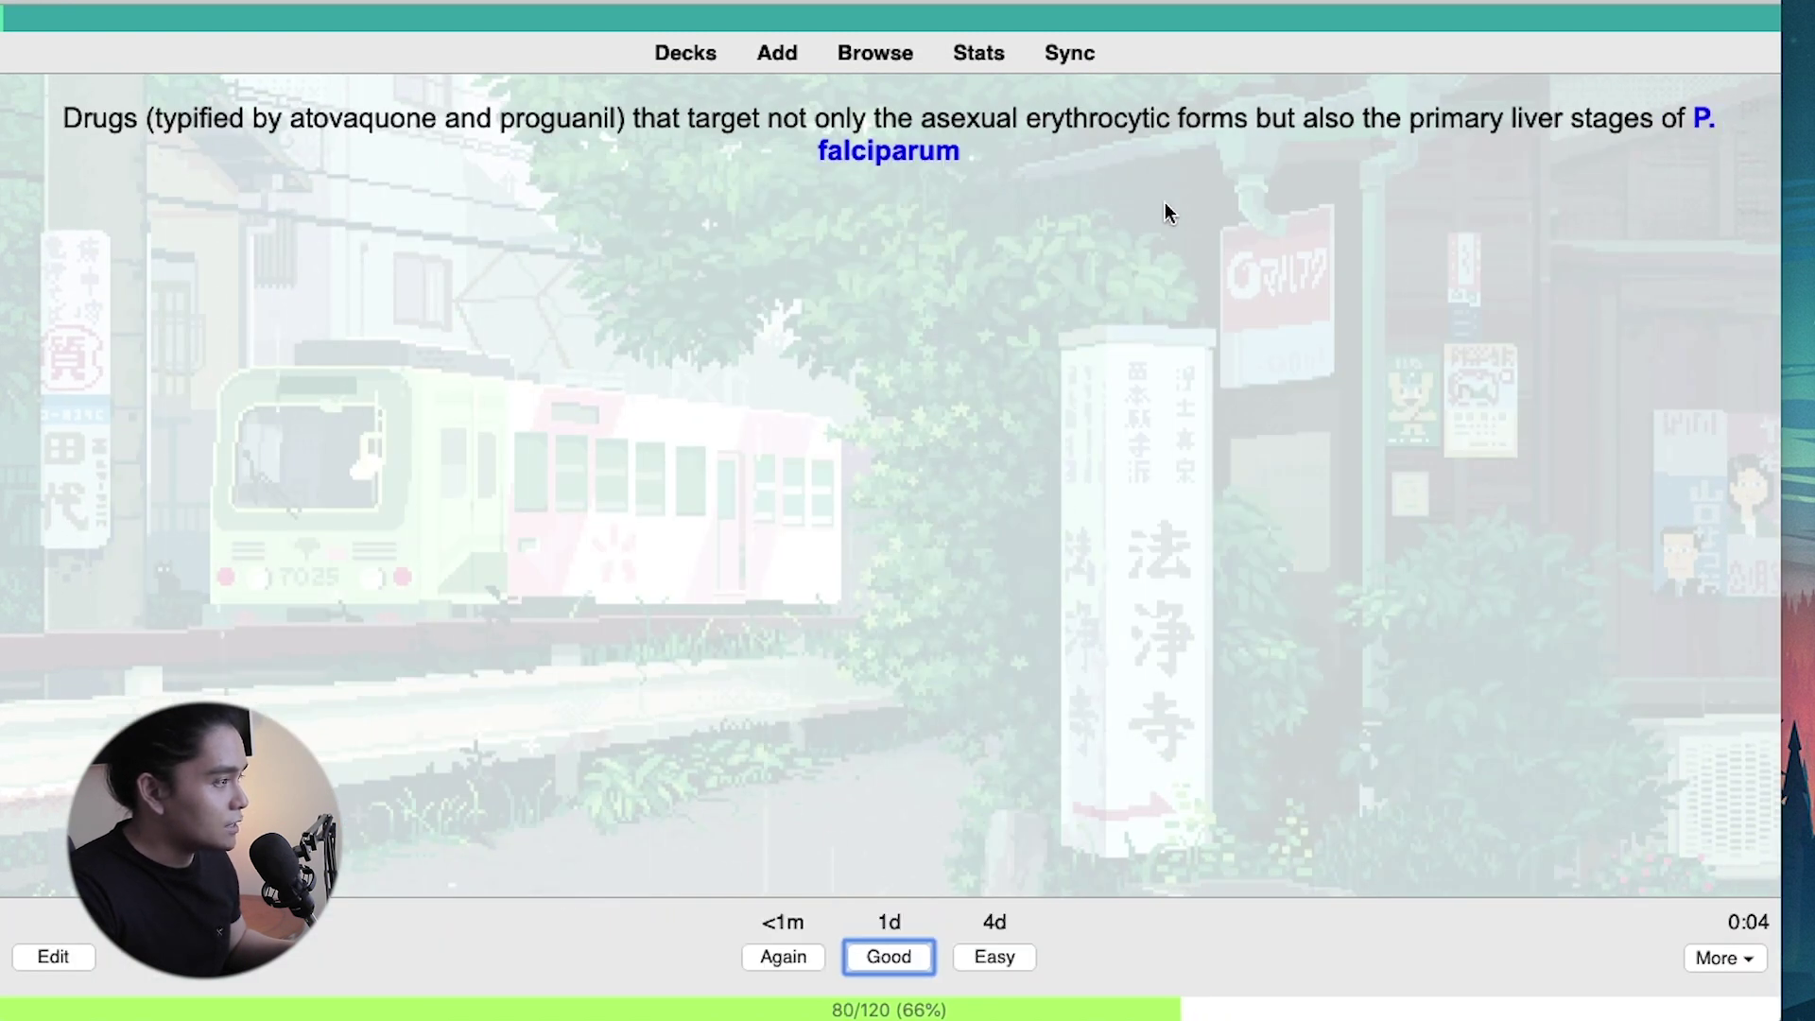